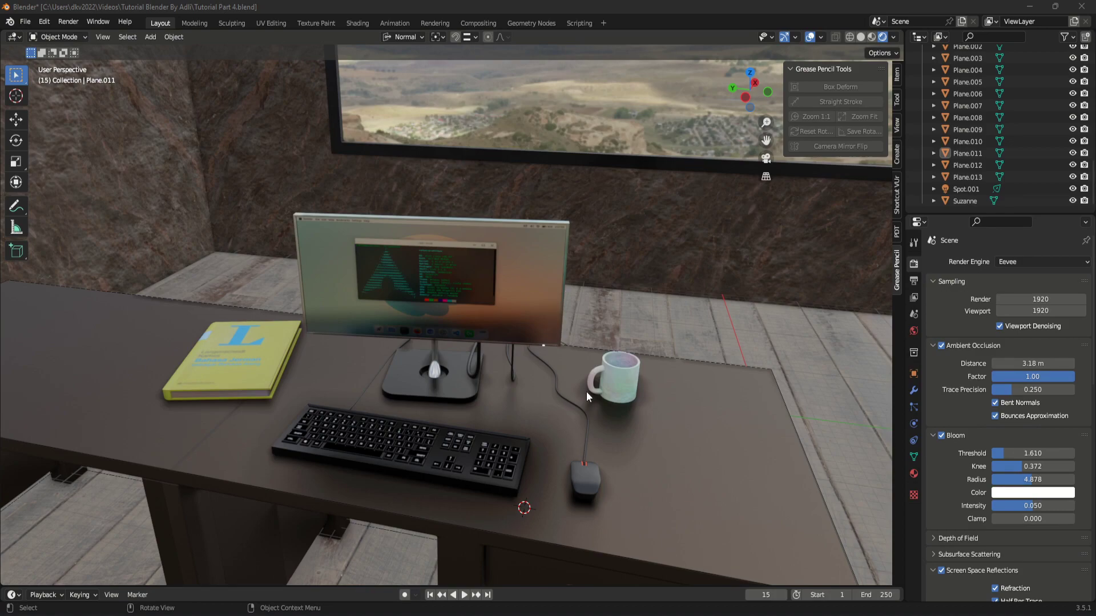
- Orbit around the desk scene and browse the Render Engine options, still on Eevee
middle_click_drag(590, 391, 531, 374)
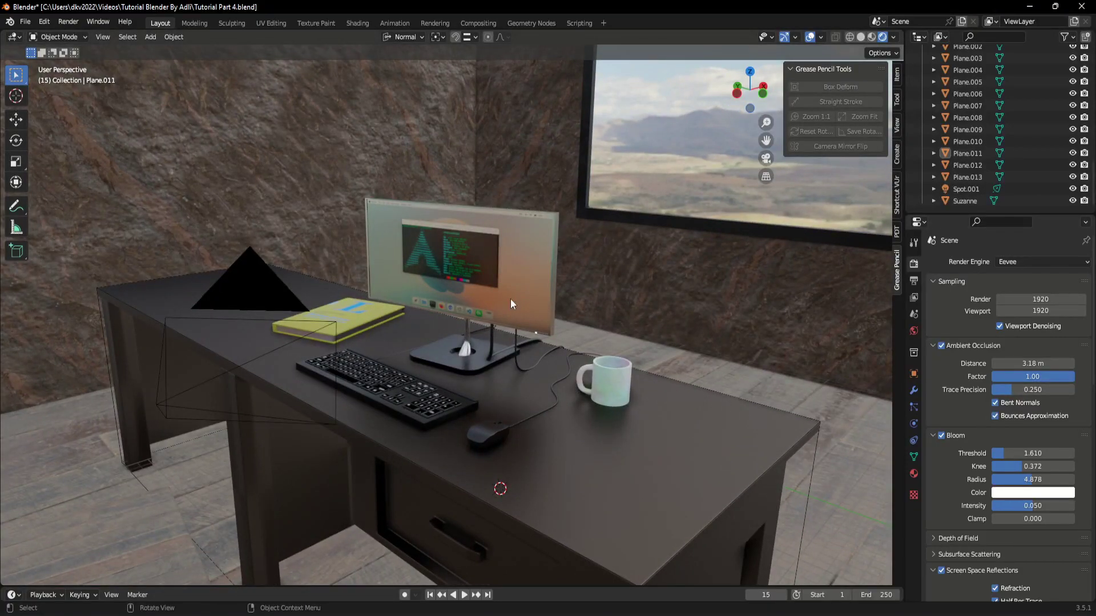
middle_click_drag(510, 299, 522, 309)
left_click(1075, 262)
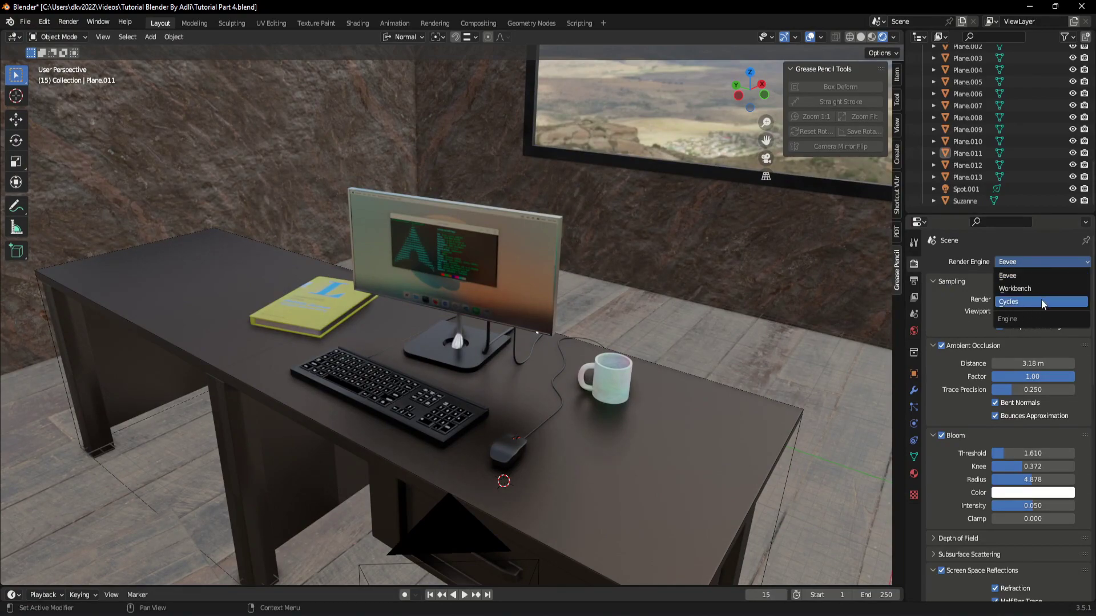
left_click(1036, 261)
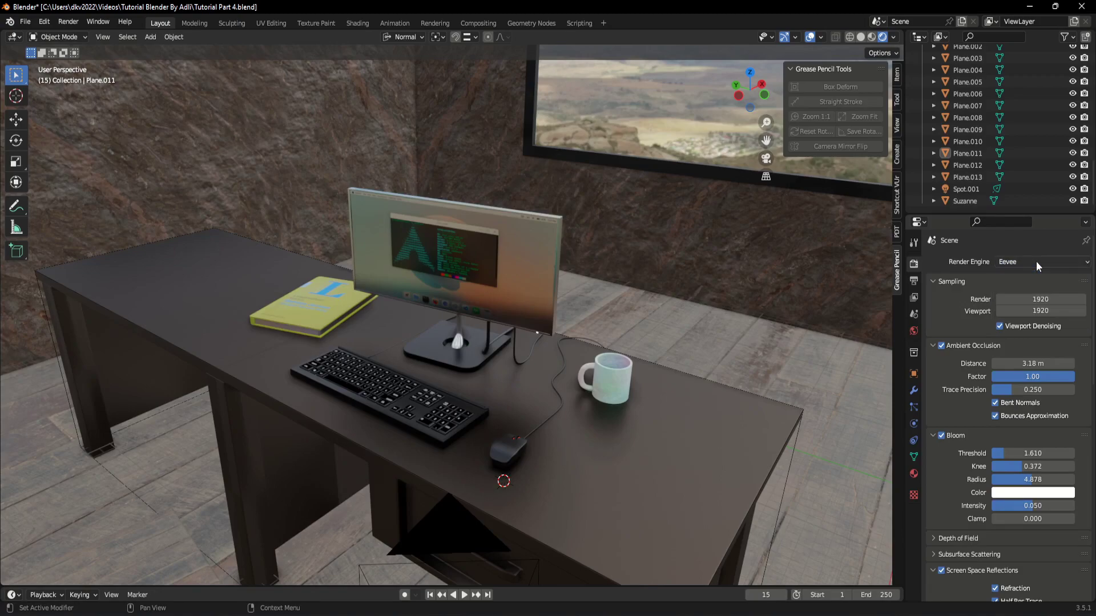
left_click(1035, 265)
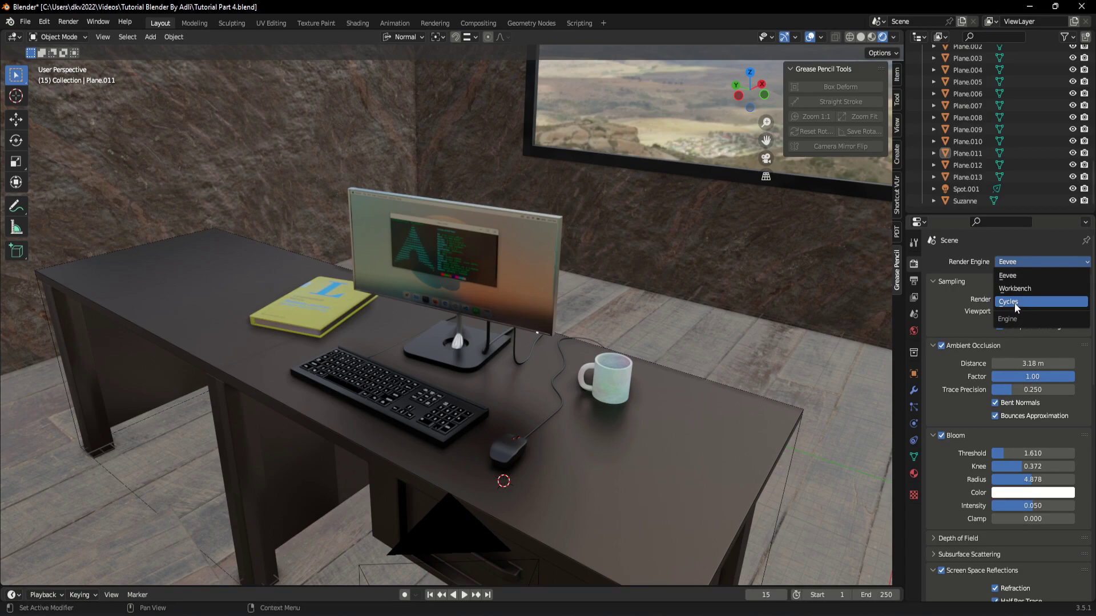
- Switch the render engine to Cycles and zoom and orbit around the monitor and mug
left_click(1015, 303)
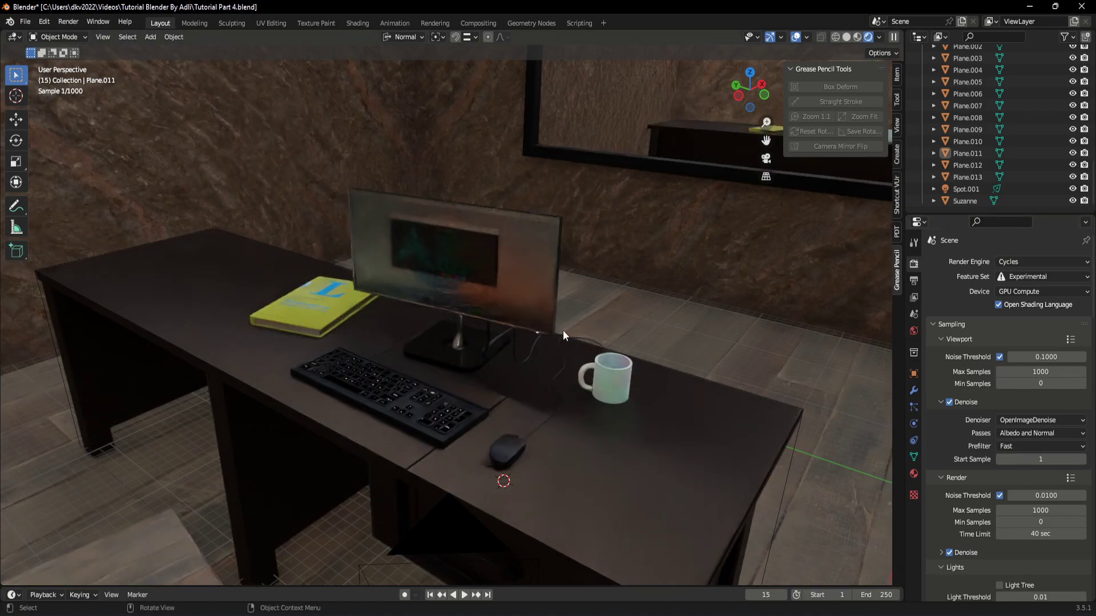
scroll(560, 329, "up", 4)
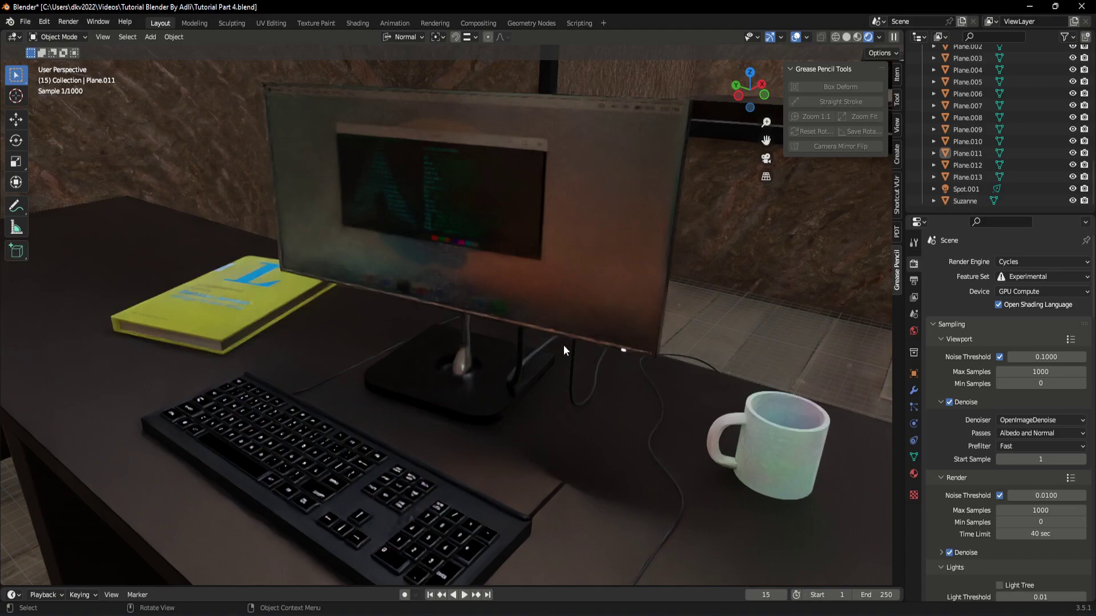
scroll(563, 345, "down", 2)
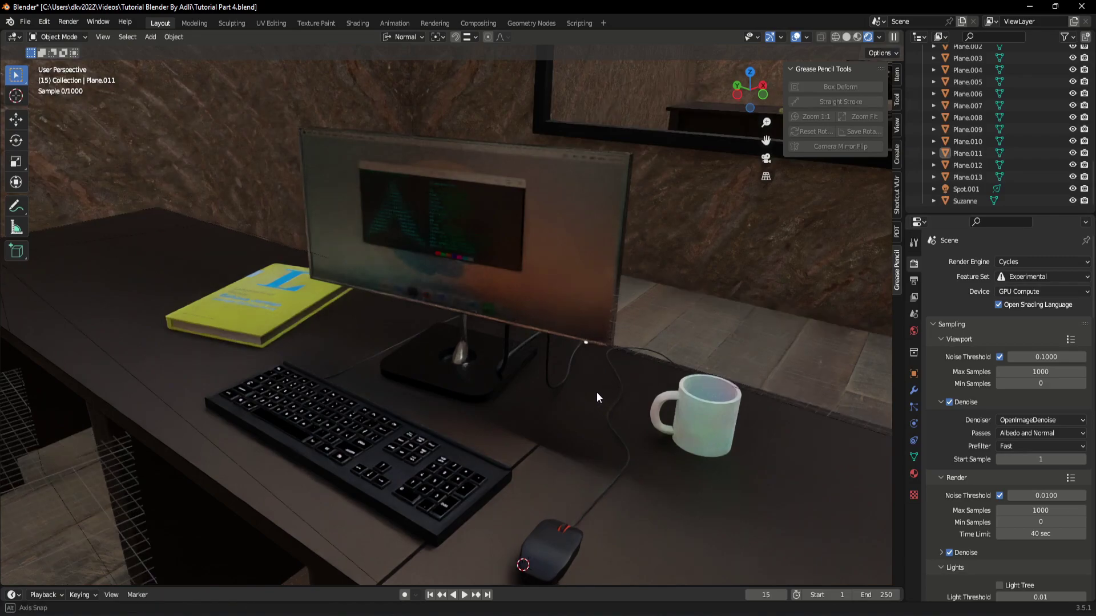
mouse_move(597, 392)
middle_mouse_down()
mouse_move(553, 379)
mouse_move(621, 381)
mouse_move(631, 396)
mouse_move(607, 404)
middle_mouse_up()
scroll(607, 399, "down", 3)
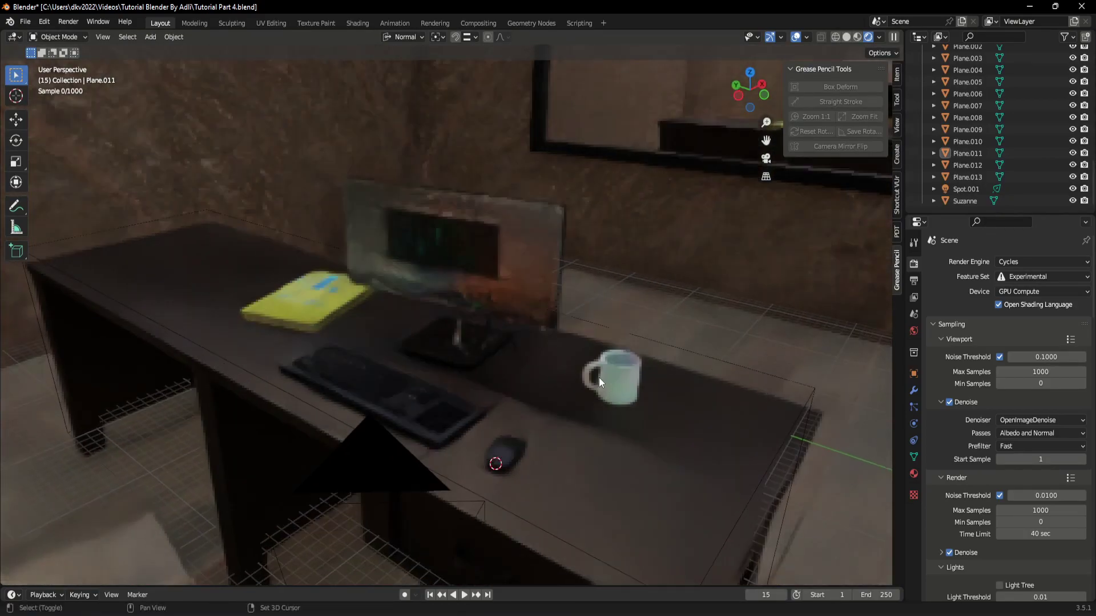
scroll(1019, 340, "down", 2)
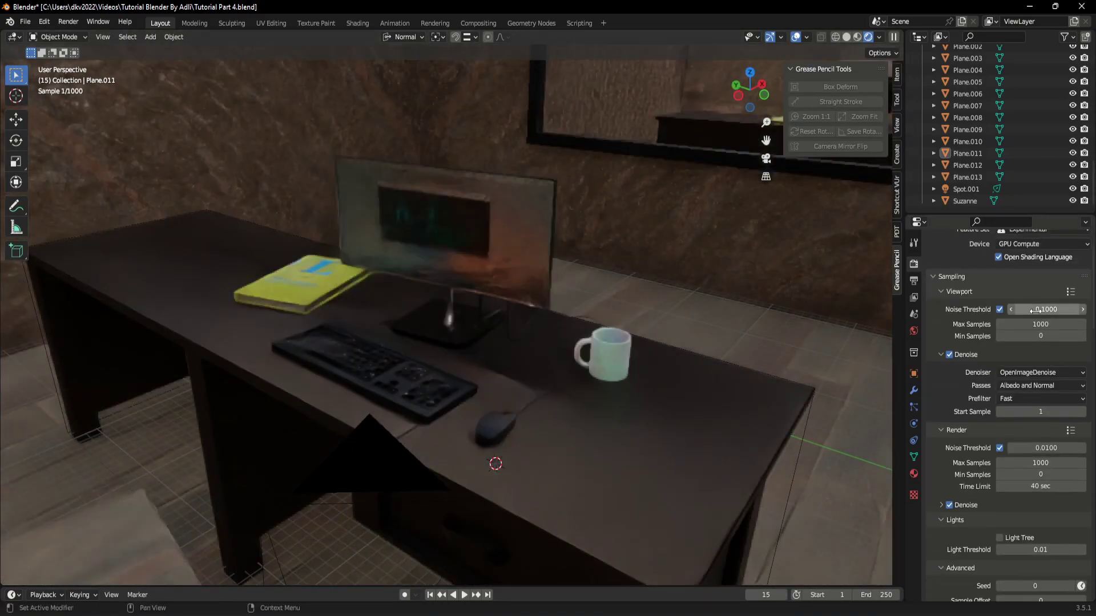
- Turn Viewport Denoise off and back on to compare the desk view
left_click(949, 355)
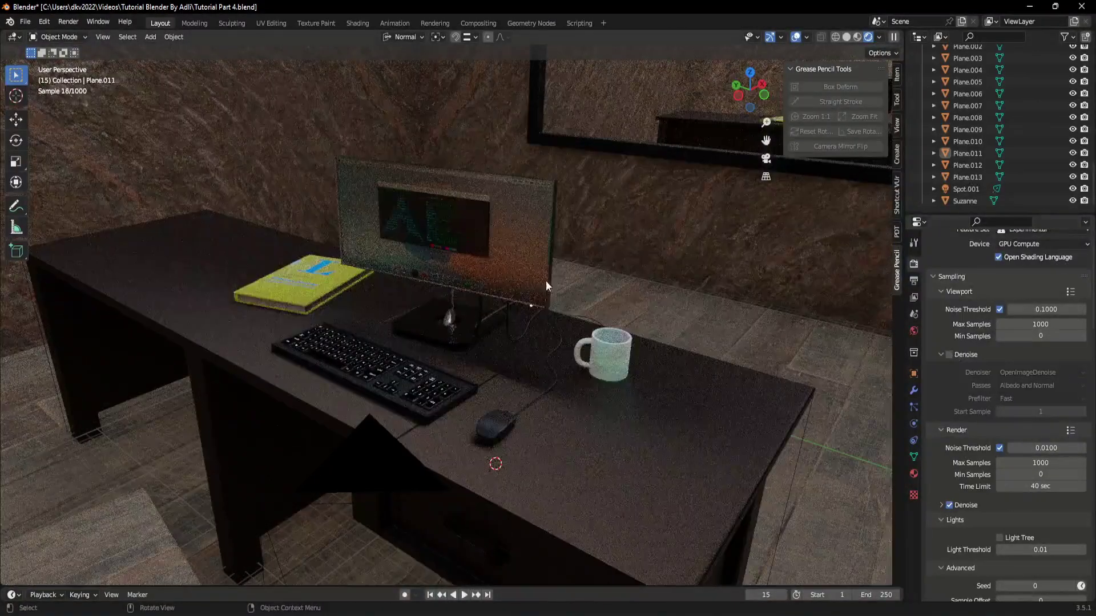
mouse_move(545, 280)
middle_mouse_down()
mouse_move(477, 339)
mouse_move(601, 273)
mouse_move(567, 285)
mouse_move(579, 317)
mouse_move(599, 325)
mouse_move(509, 344)
mouse_move(433, 318)
mouse_move(515, 357)
mouse_move(381, 334)
mouse_move(489, 269)
mouse_move(444, 214)
mouse_move(349, 197)
mouse_move(497, 345)
mouse_move(548, 330)
middle_mouse_up()
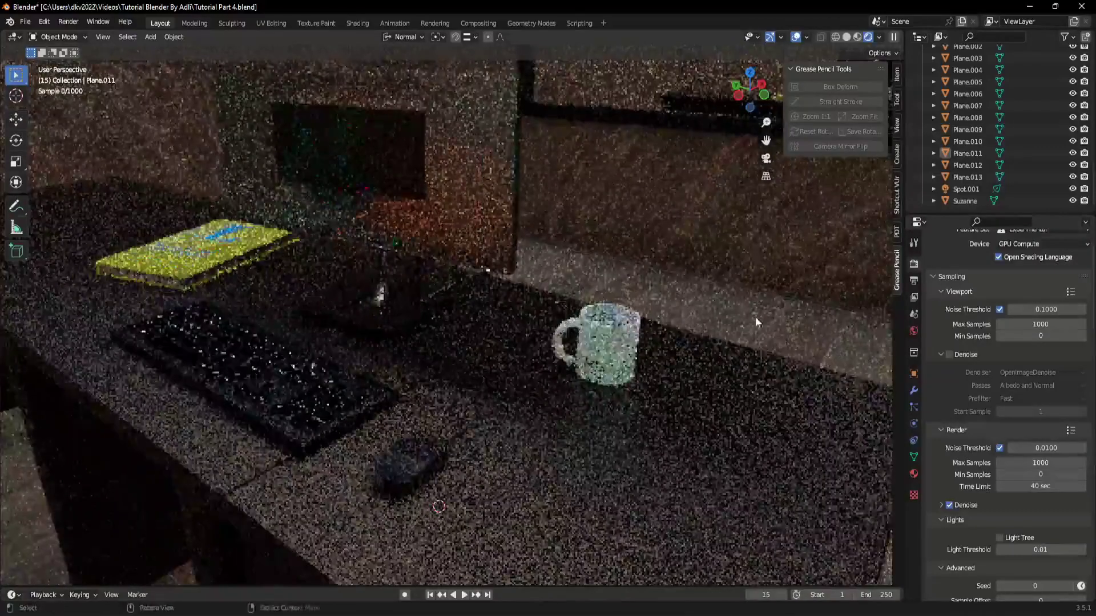
left_click(949, 354)
scroll(953, 366, "down", 3)
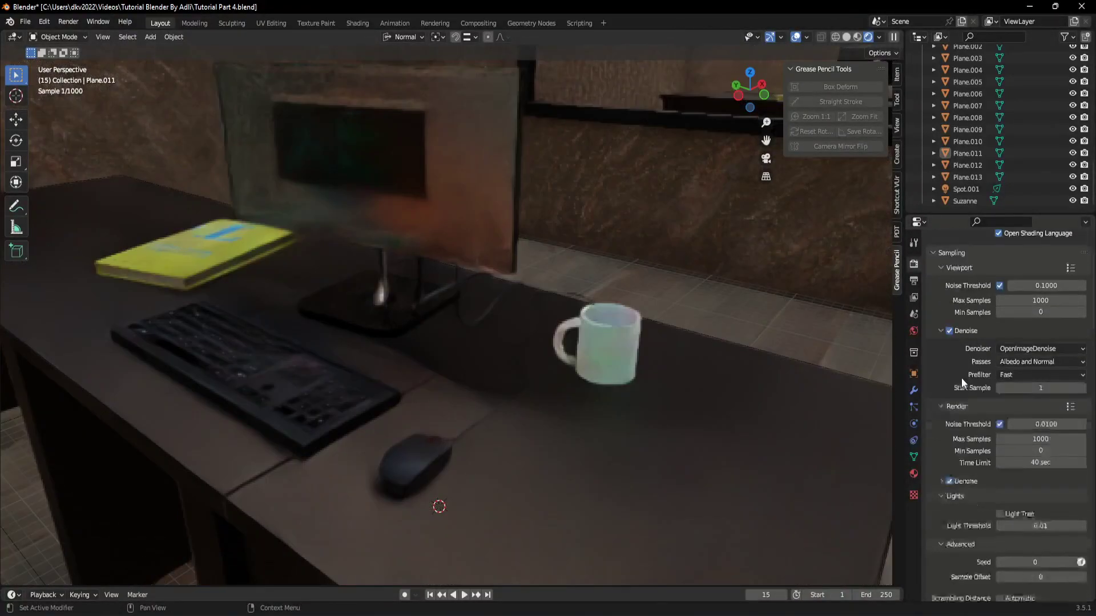
scroll(982, 394, "up", 2)
scroll(974, 417, "down", 1)
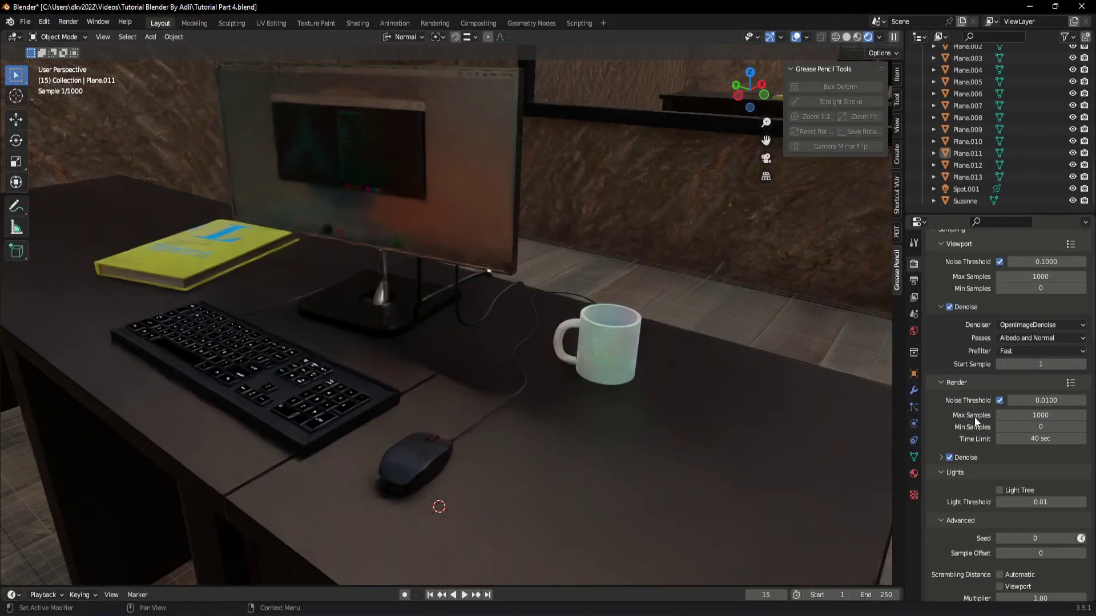
scroll(975, 416, "down", 1)
scroll(974, 416, "down", 1)
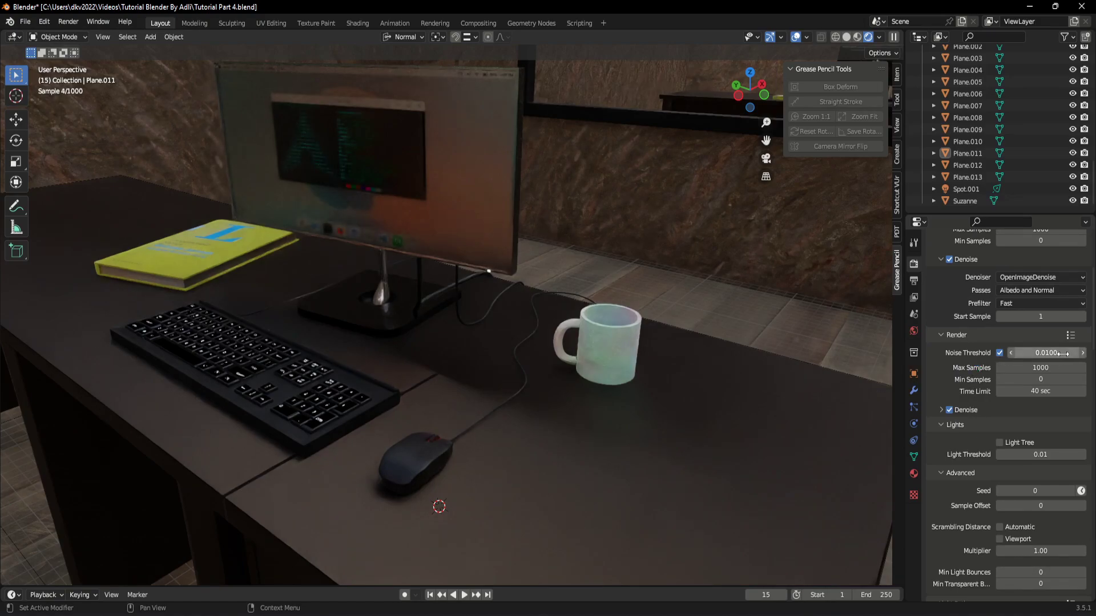
- Set the Cycles render noise threshold to 1.0
left_click(1042, 353)
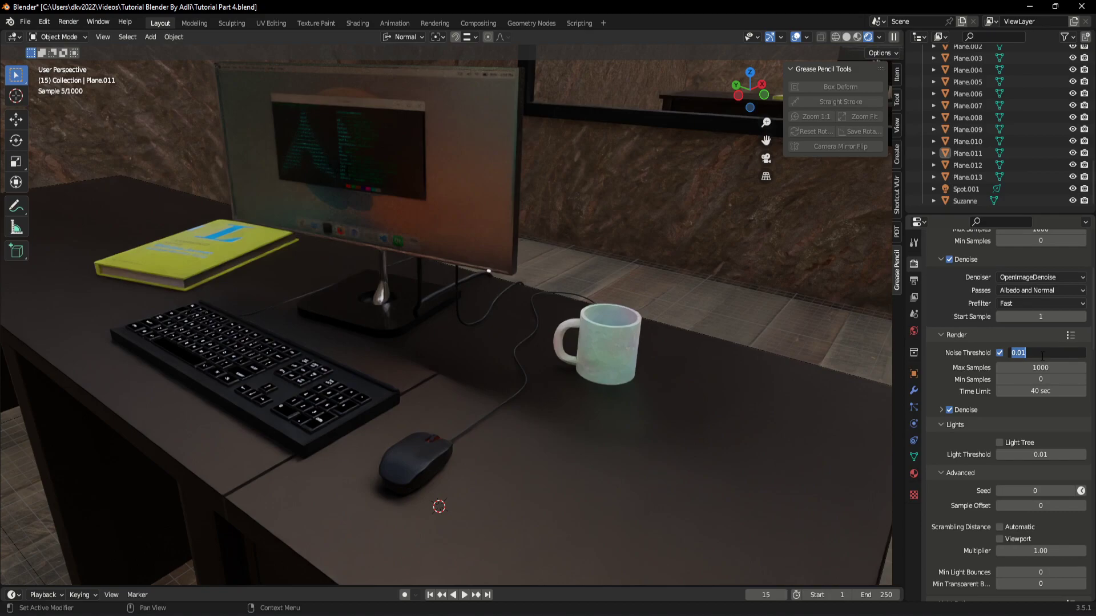
type("1")
key("Return")
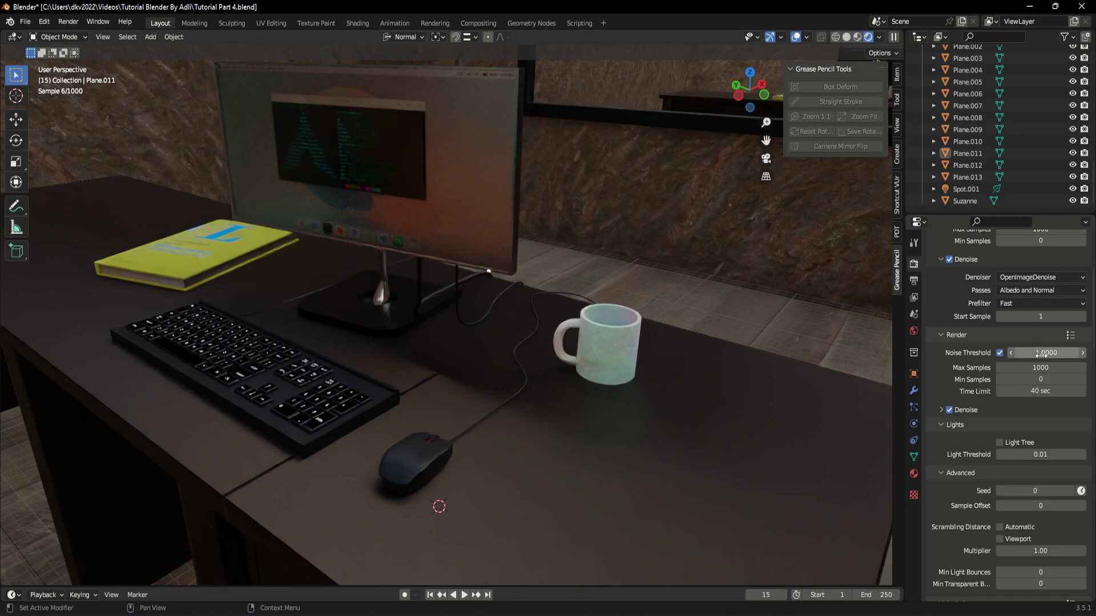
mouse_move(645, 382)
middle_mouse_down()
mouse_move(559, 329)
mouse_move(576, 375)
middle_mouse_up()
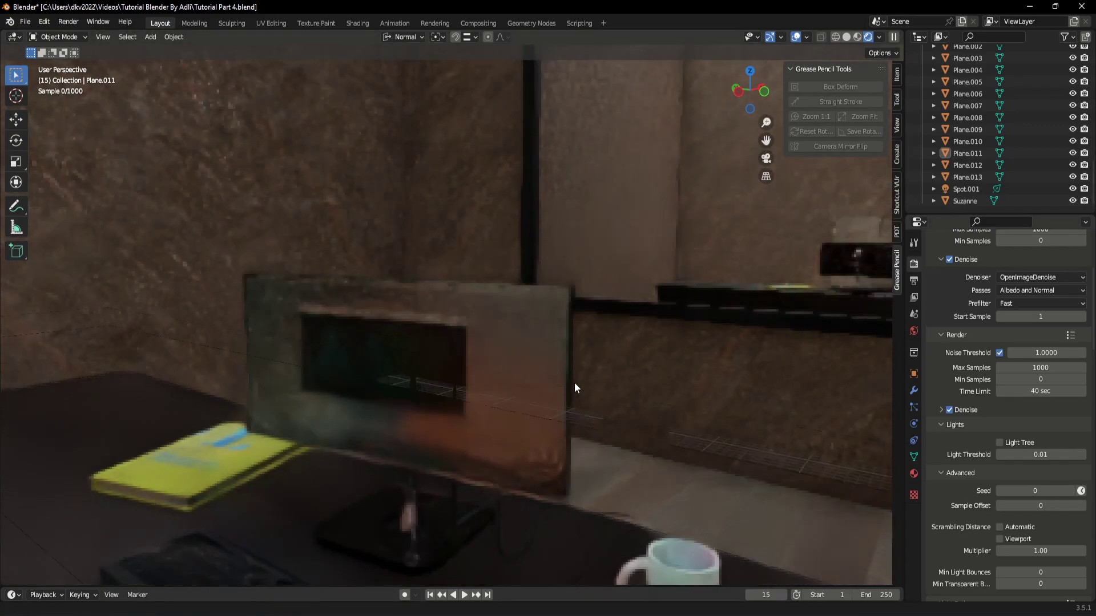
scroll(574, 383, "down", 5, "shift")
scroll(556, 342, "down", 2, "shift")
scroll(656, 388, "up", 2, "shift")
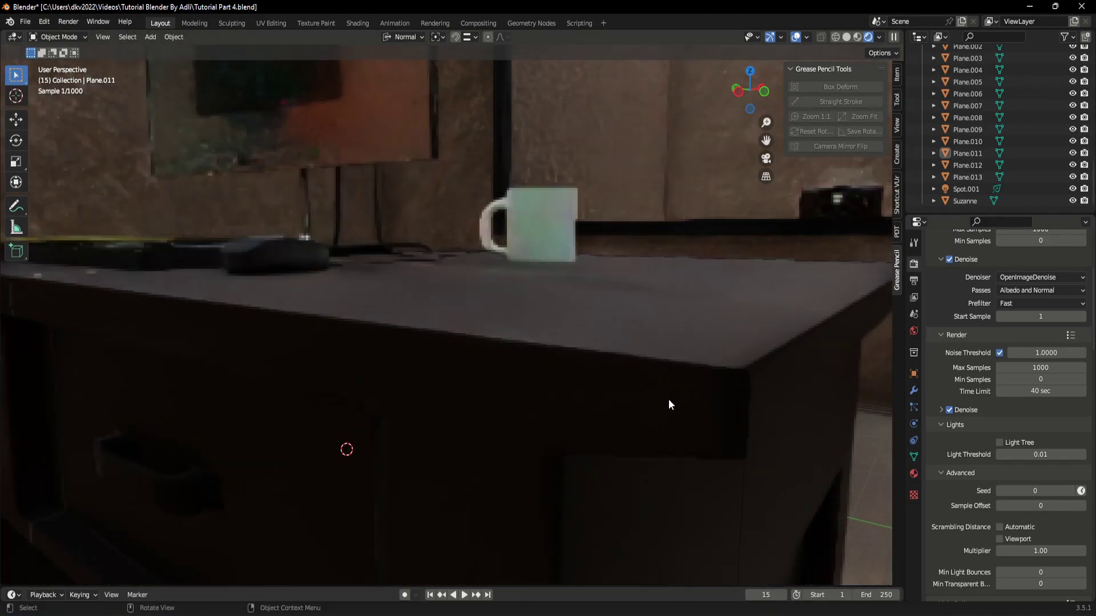
scroll(633, 354, "up", 1, "shift")
- Set the render time limit to 12 seconds
mouse_move(600, 306)
middle_mouse_down()
mouse_move(497, 308)
mouse_move(533, 372)
middle_mouse_up()
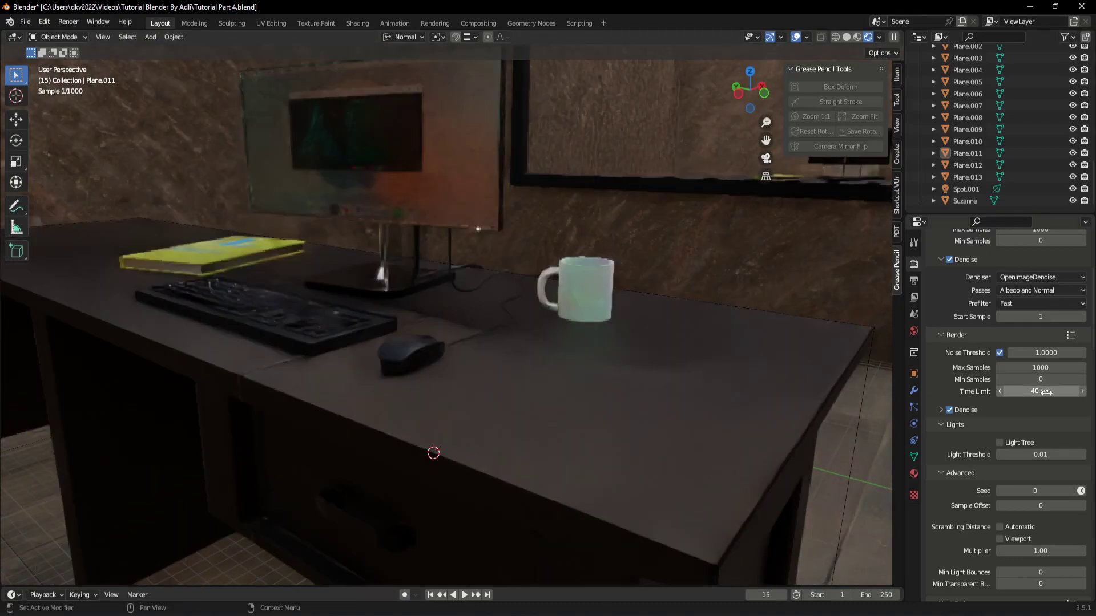
left_click(1045, 392)
type("12")
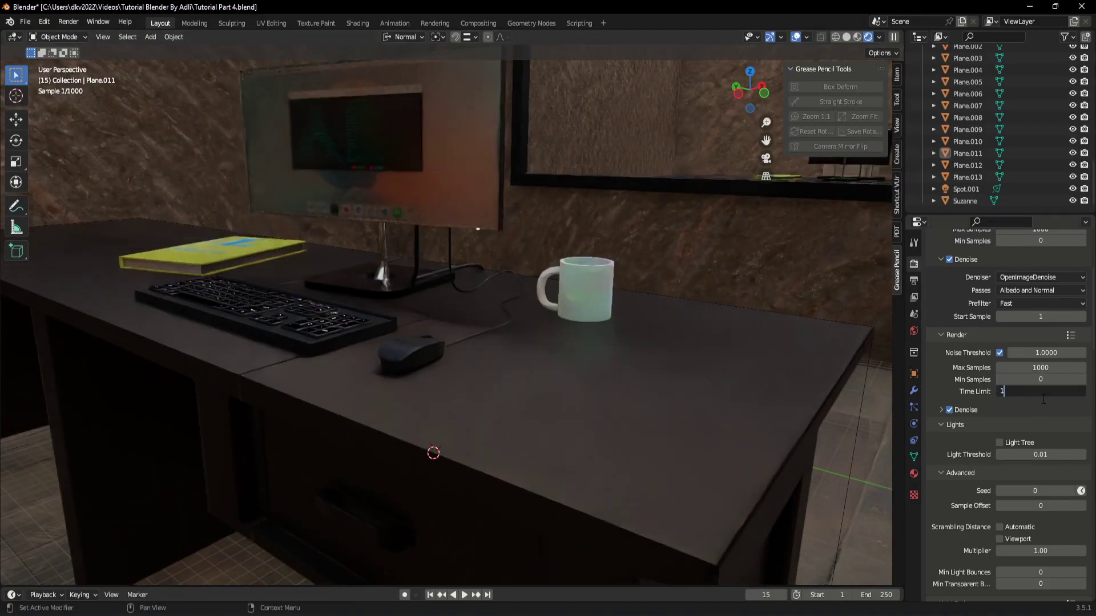
key("Return")
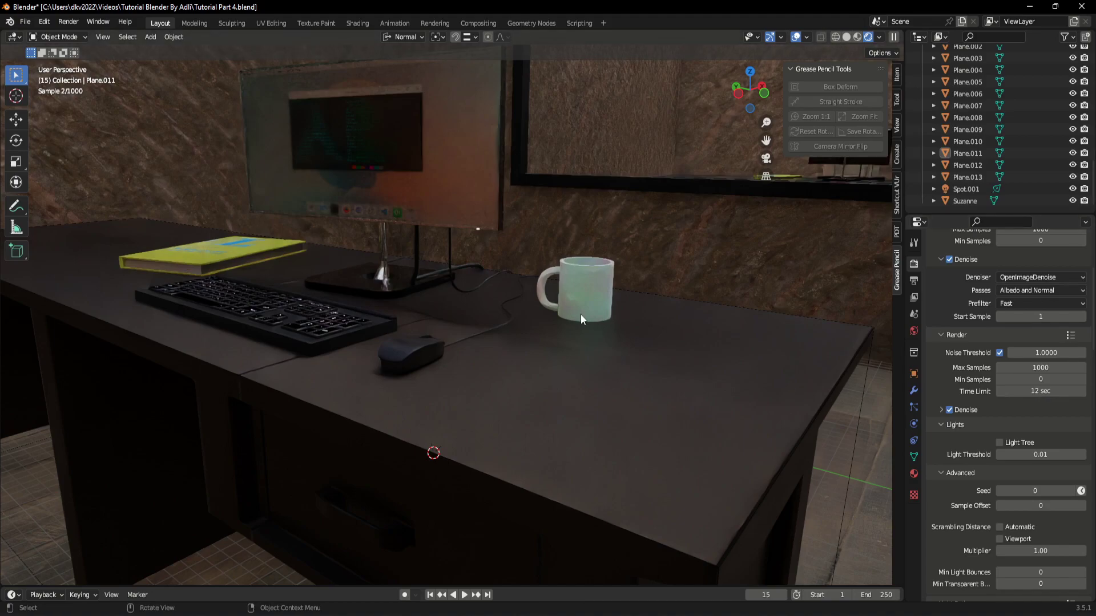
mouse_move(580, 314)
middle_mouse_down()
mouse_move(580, 328)
mouse_move(474, 292)
mouse_move(542, 313)
middle_mouse_up()
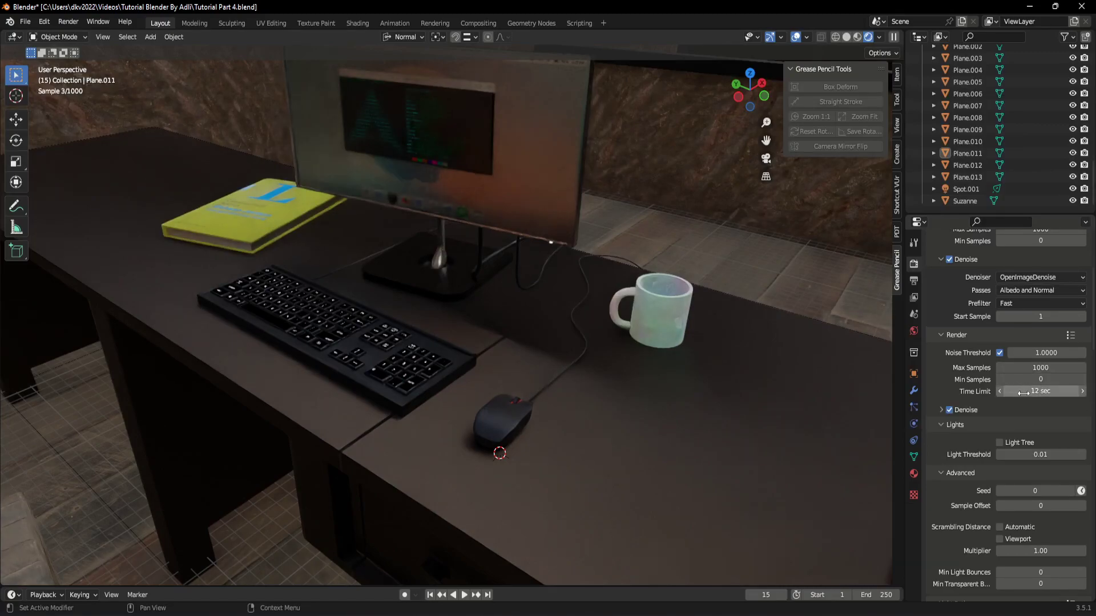
scroll(1025, 406, "up", 1)
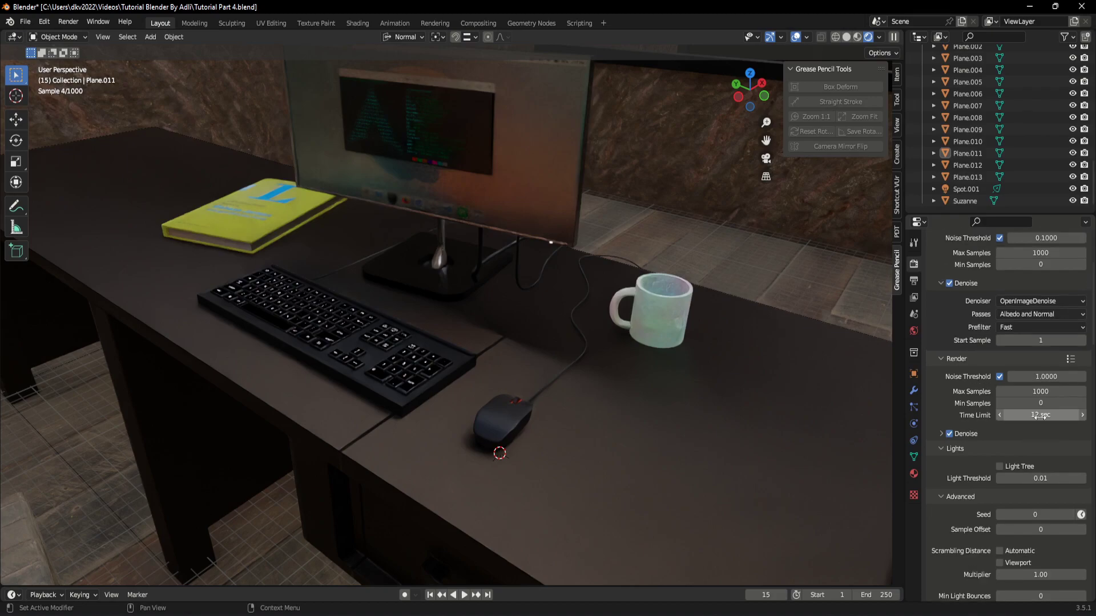
middle_click_drag(529, 373, 529, 364)
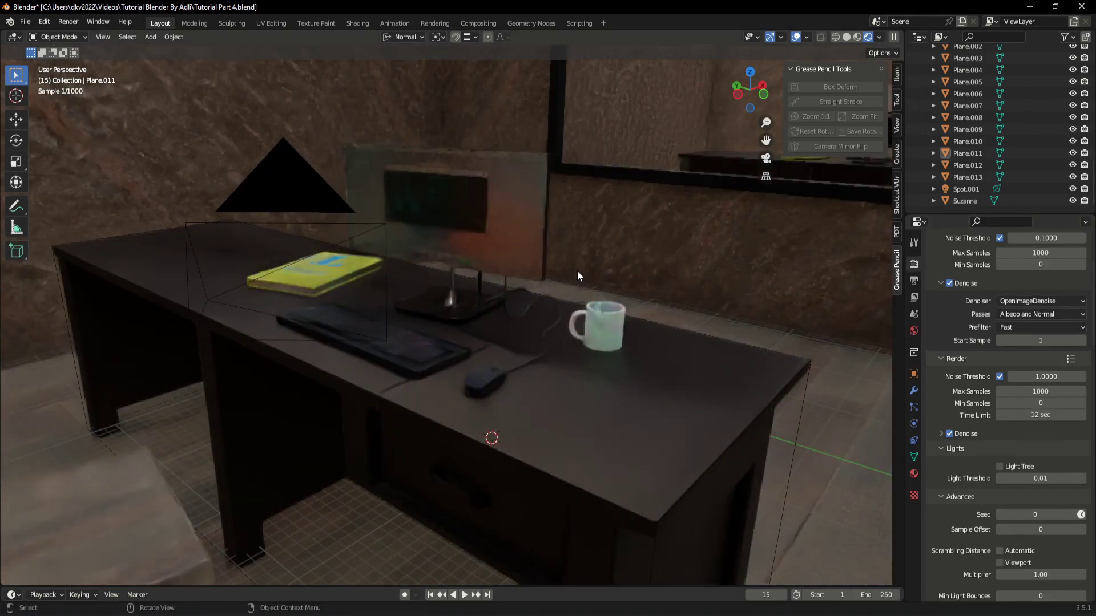
- Make the camera above the desk the active camera and collapse the grease pencil overlay
left_click(286, 187)
right_click(285, 187)
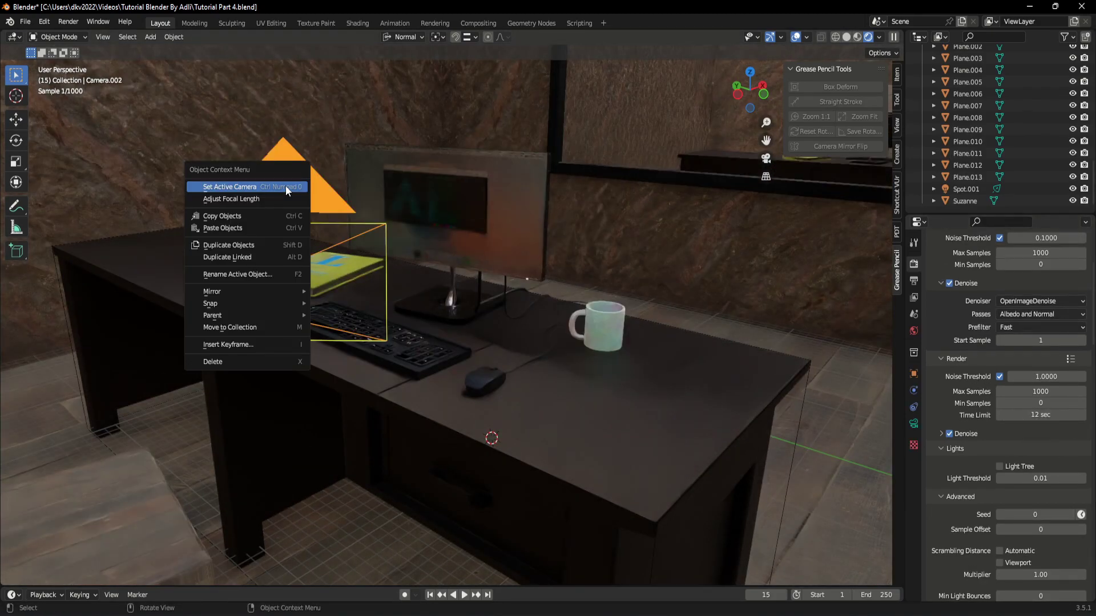
left_click(285, 187)
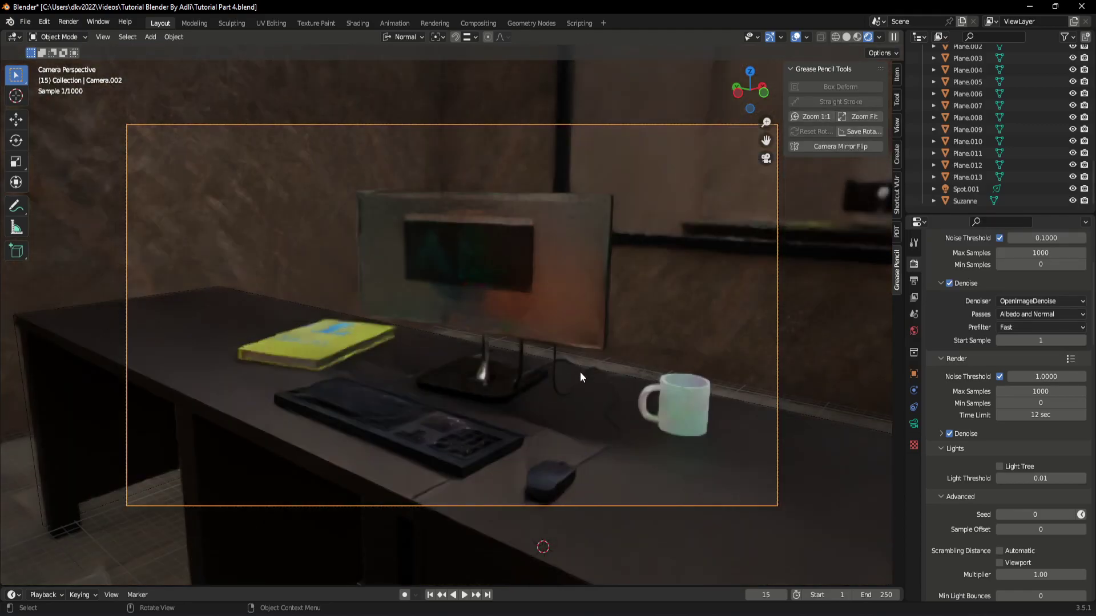
scroll(604, 381, "up", 1)
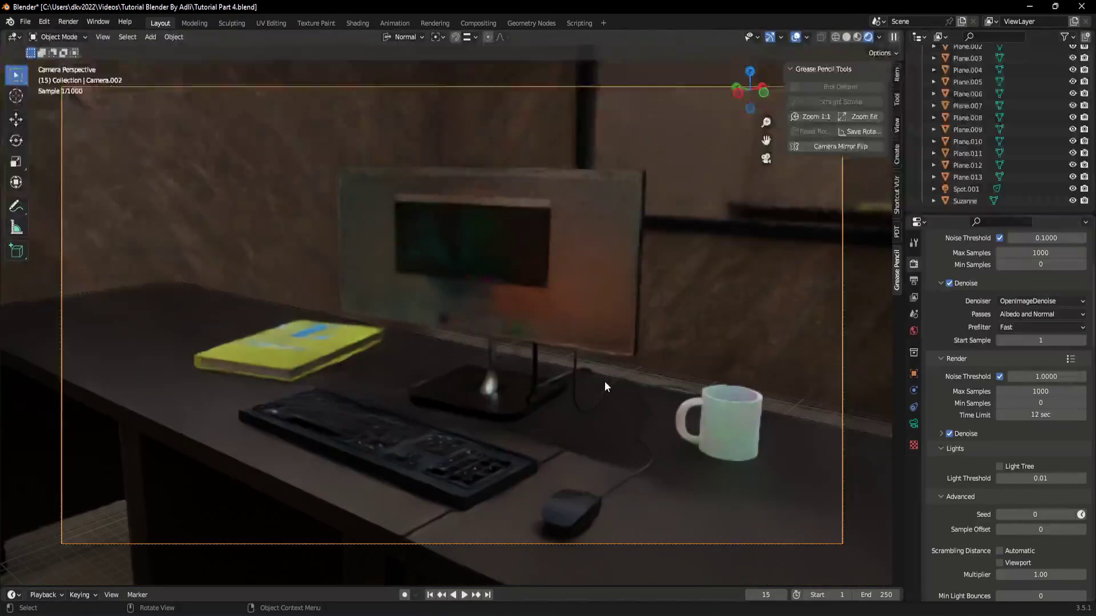
left_click(796, 69)
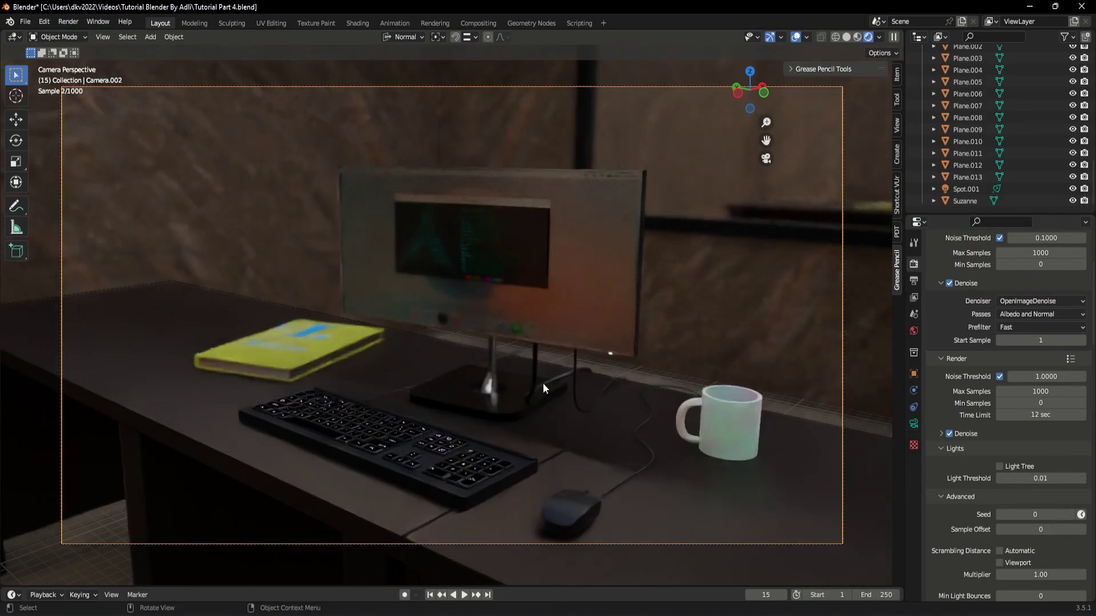
- Scroll the render settings down to Light Paths max bounces, total still 12
scroll(1007, 403, "down", 3)
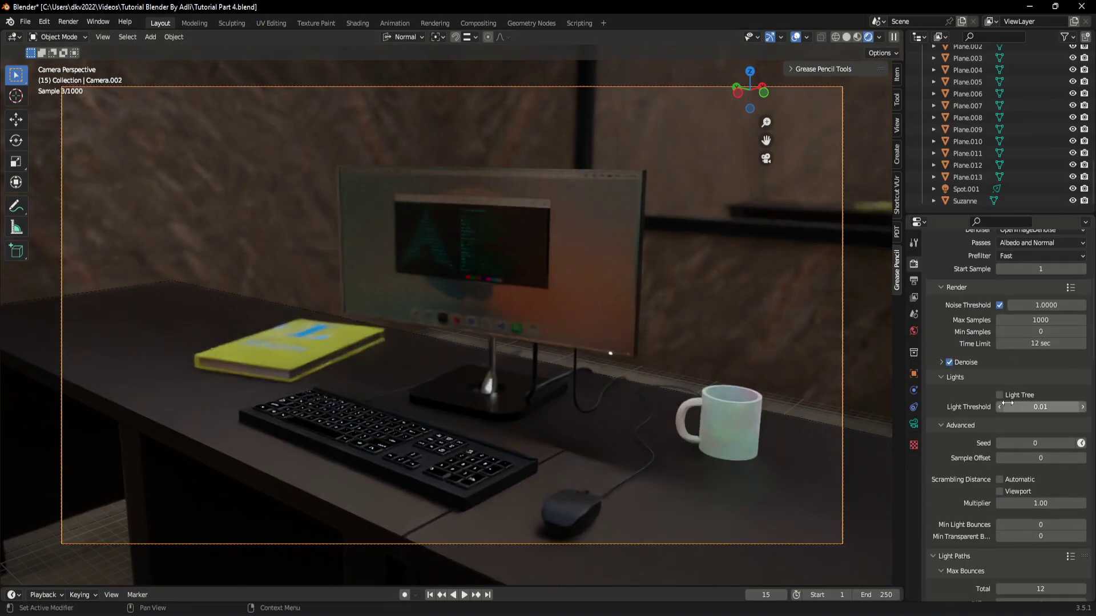
scroll(959, 394, "down", 2)
scroll(964, 417, "down", 2)
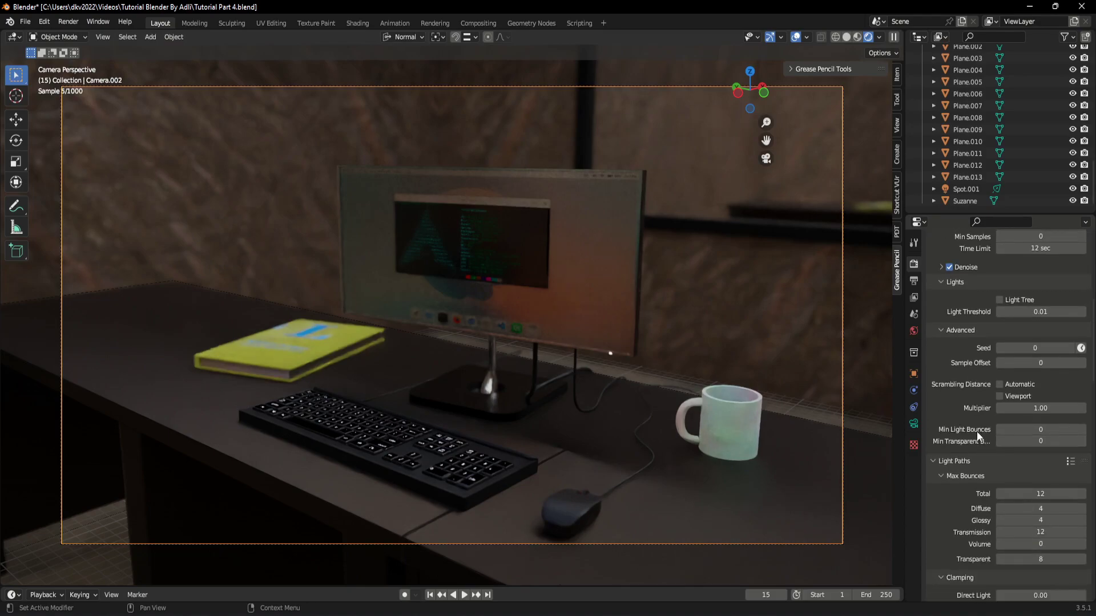
scroll(977, 433, "down", 1)
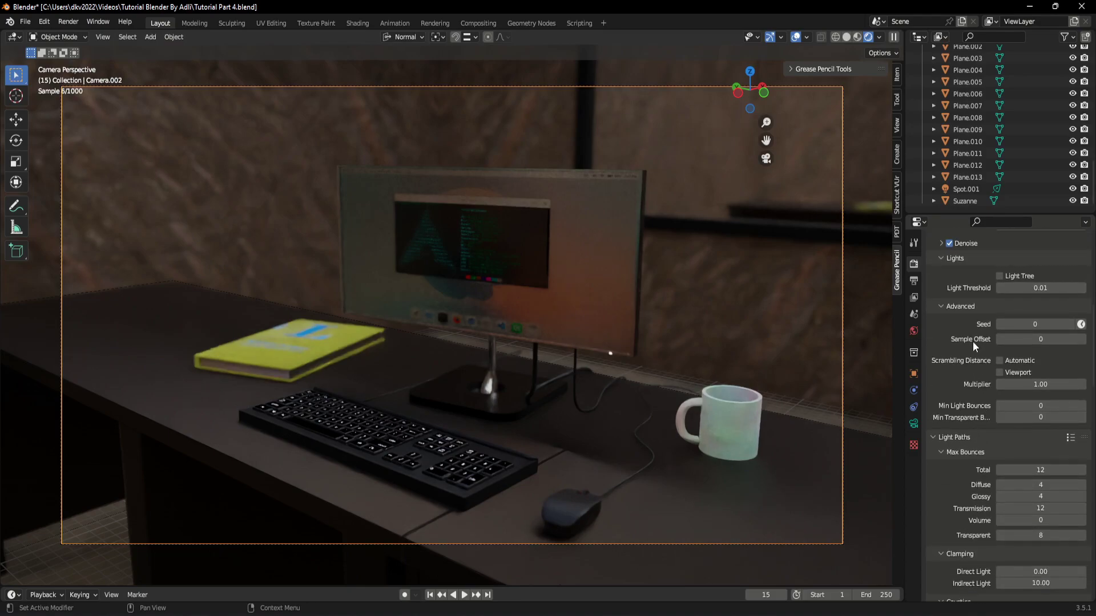
scroll(970, 352, "down", 4)
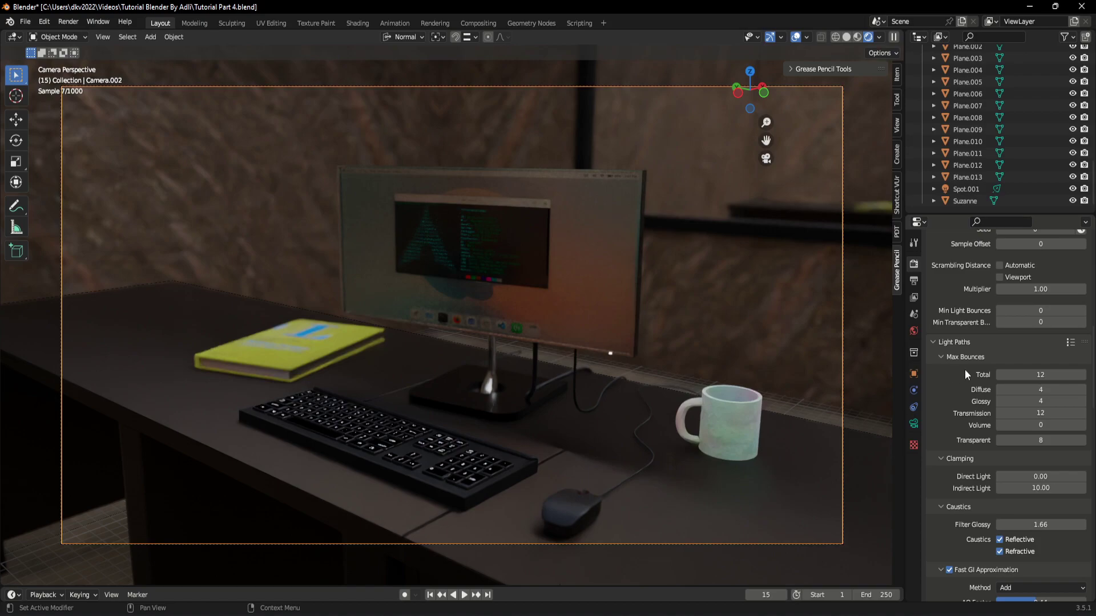
scroll(947, 344, "down", 2)
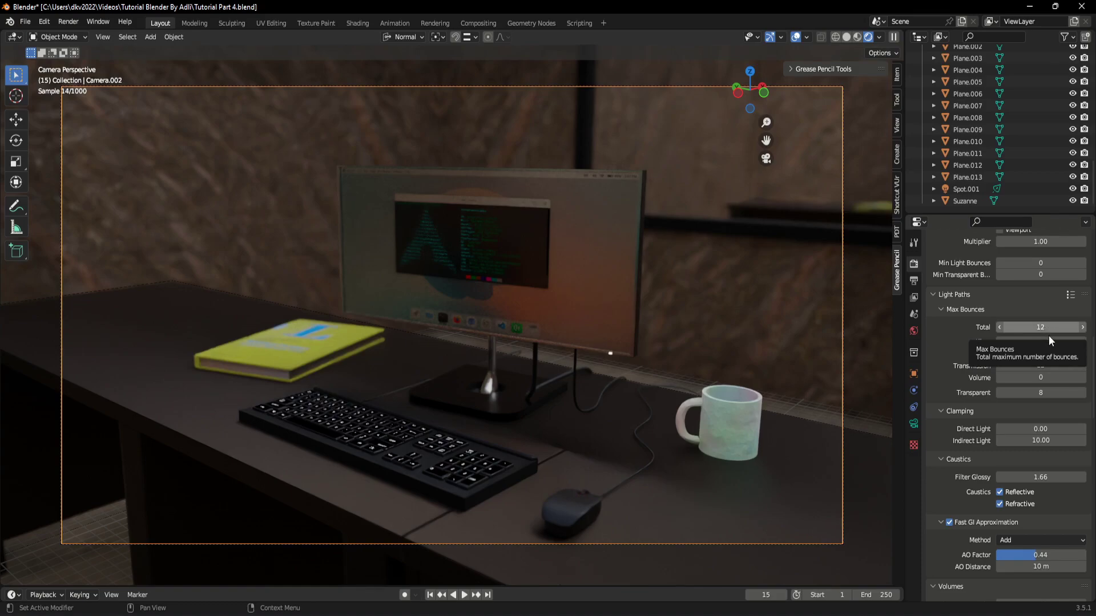
- Set diffuse max bounces to 1 and total bounces back to 12, then show Output Properties
left_click(1046, 327)
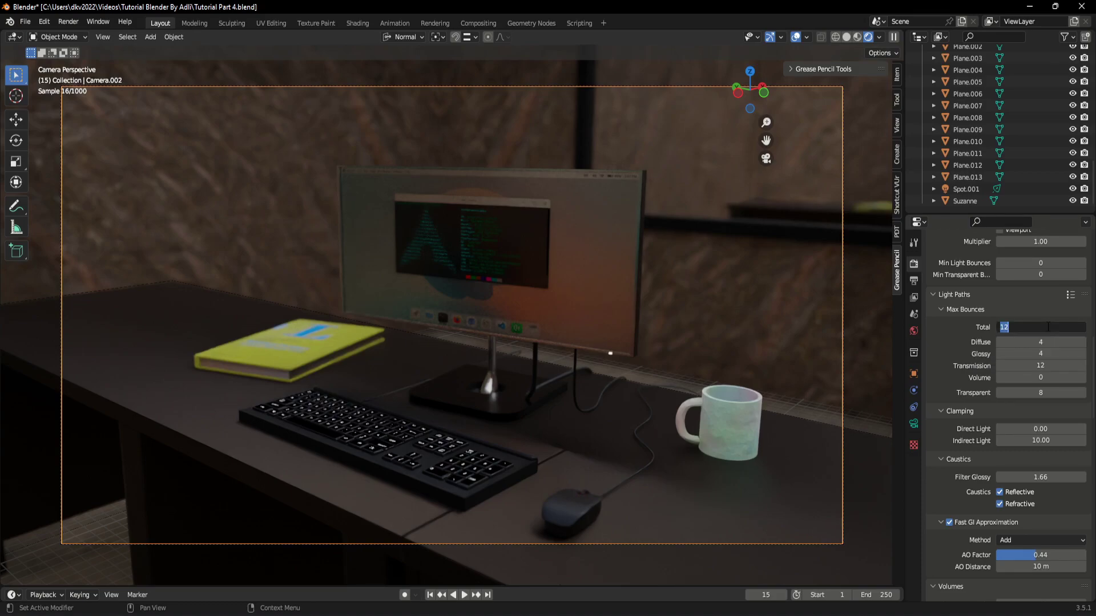
type("1")
key("Return")
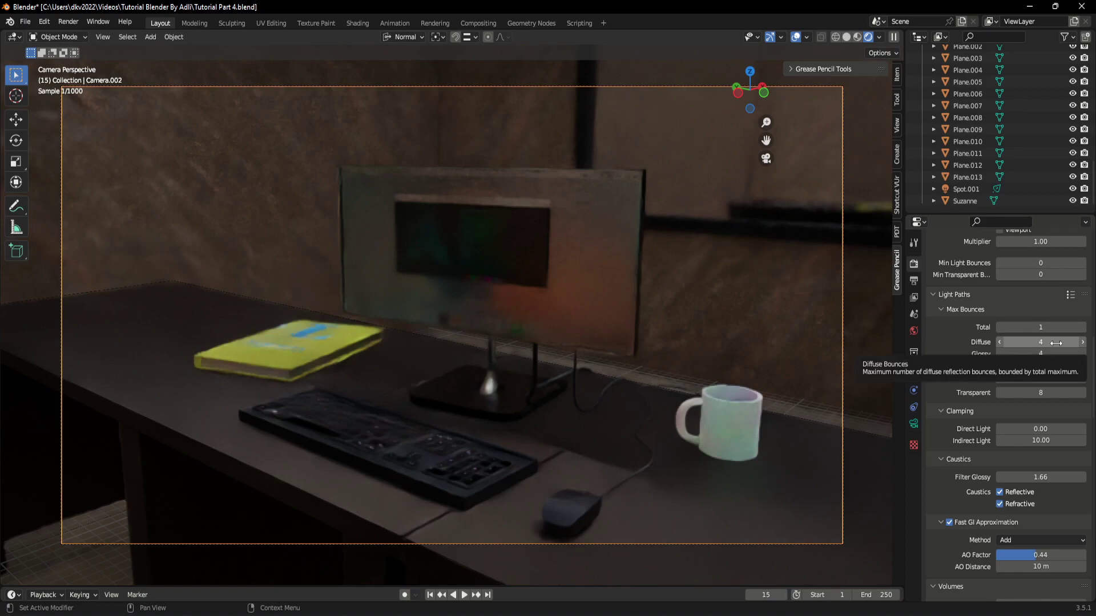
double_click(1037, 341)
type("1")
key("Return")
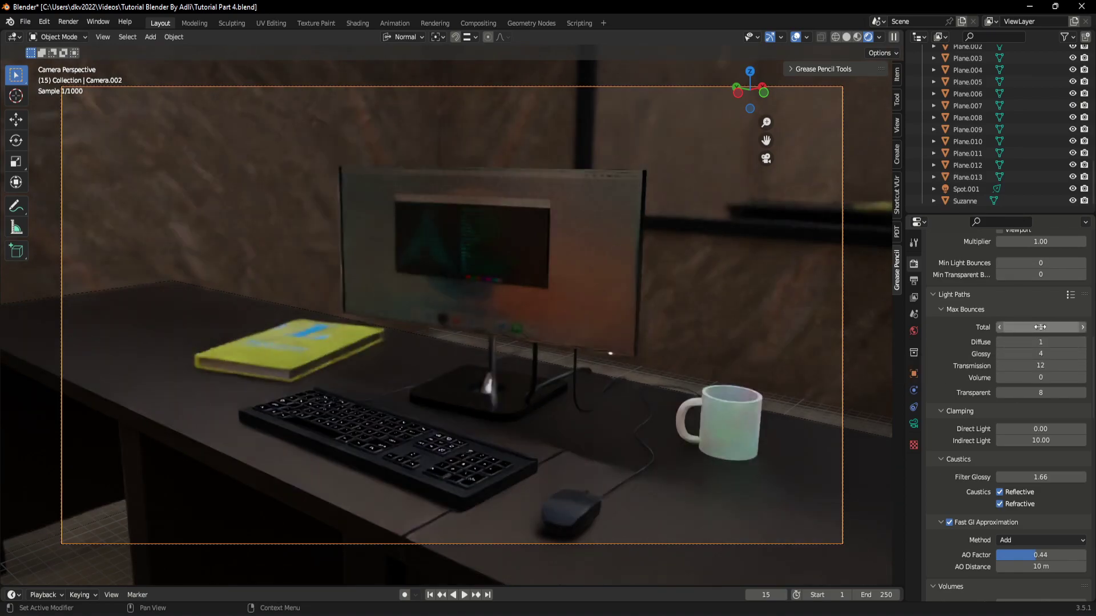
double_click(1040, 326)
type("12")
key("Return")
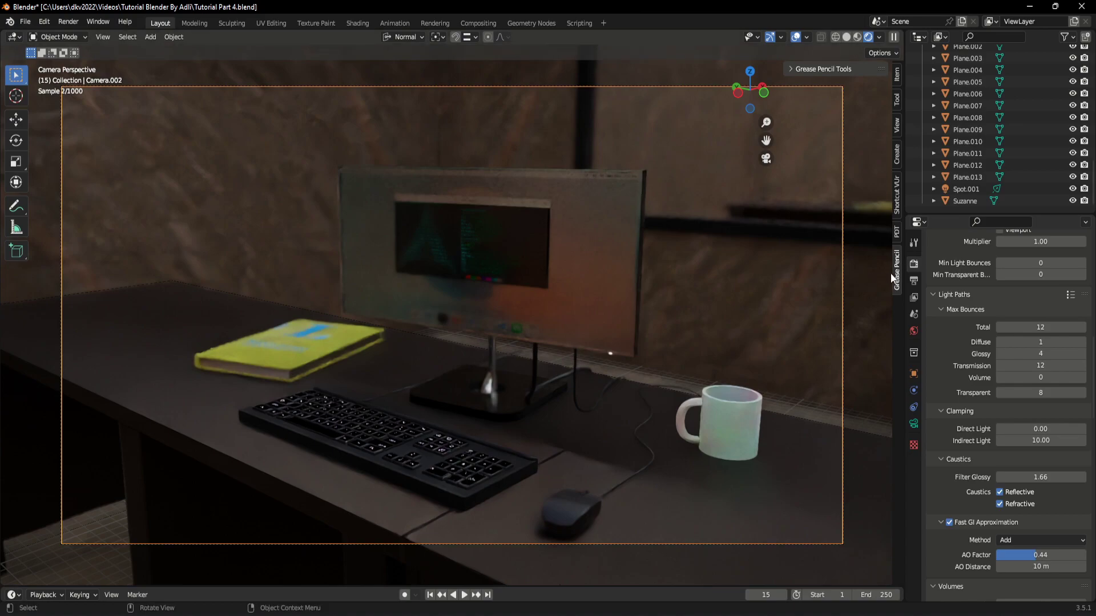
left_click(914, 281)
scroll(994, 327, "up", 5)
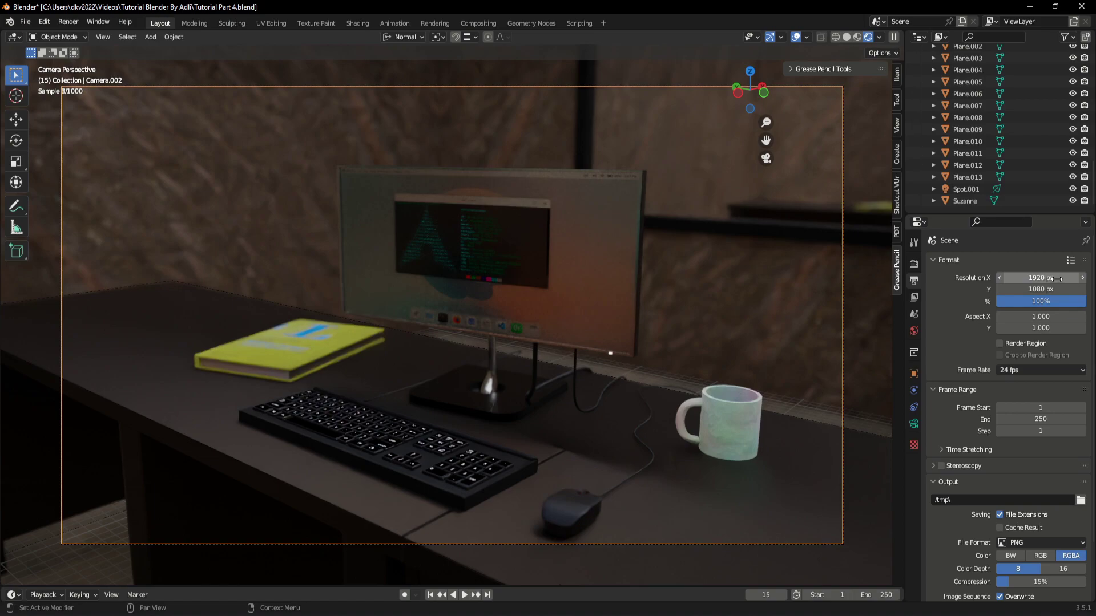
- Try a portrait output resolution of 1080 × 1920
left_click(1054, 278)
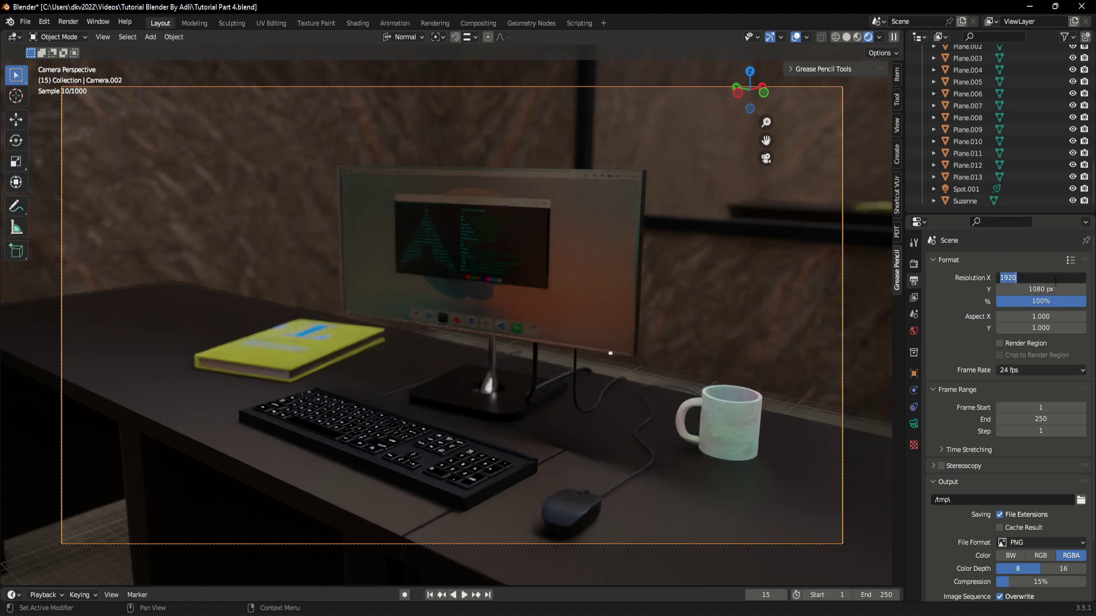
type("1")
key("Return")
left_click(1049, 290)
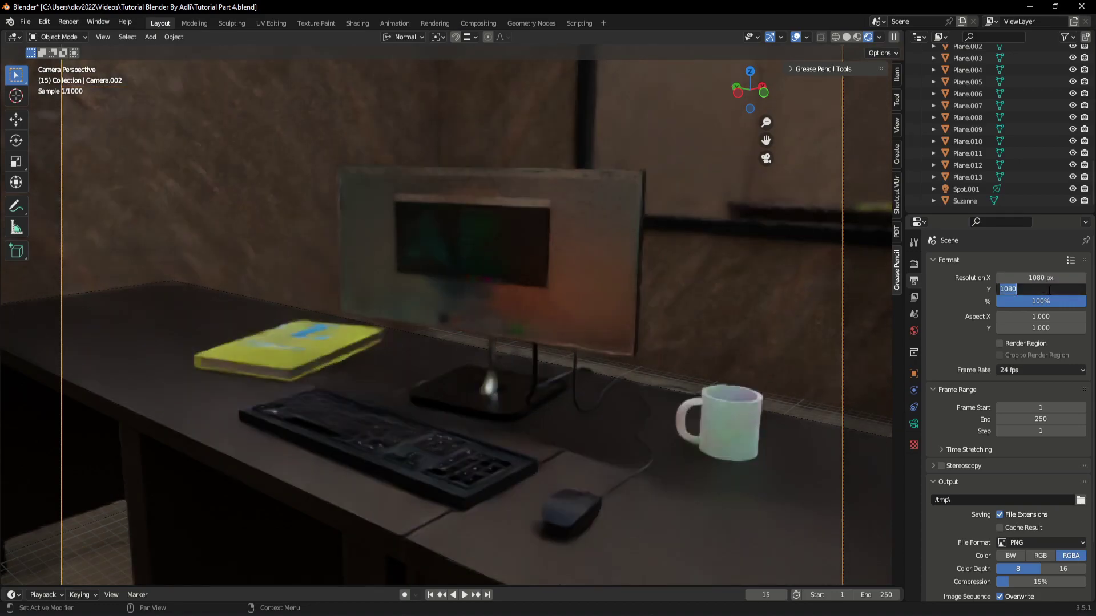
type("1920")
key("Return")
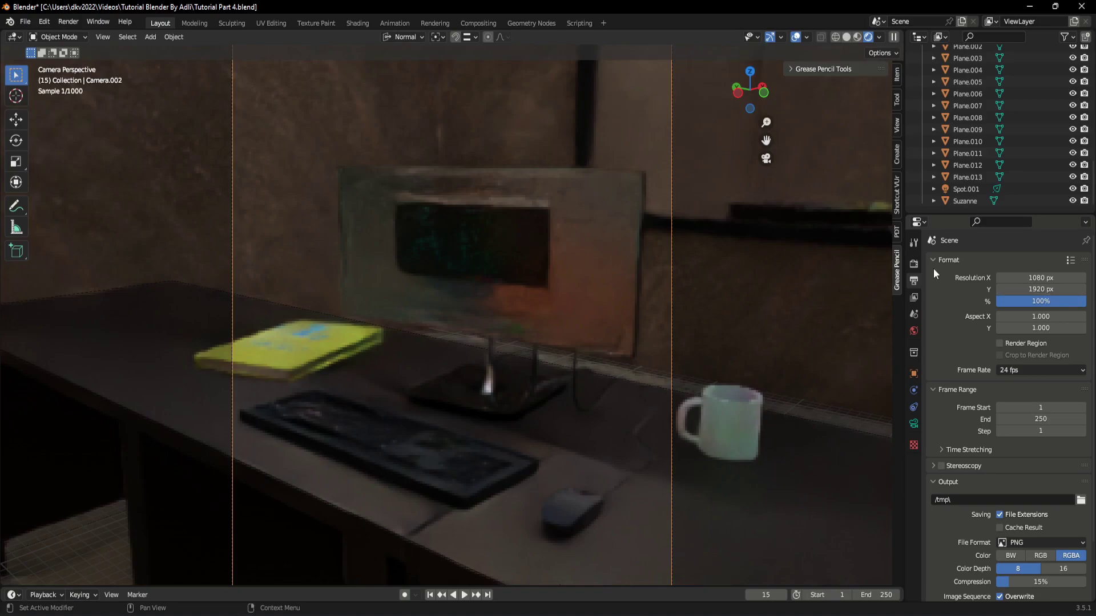
scroll(721, 340, "down", 2)
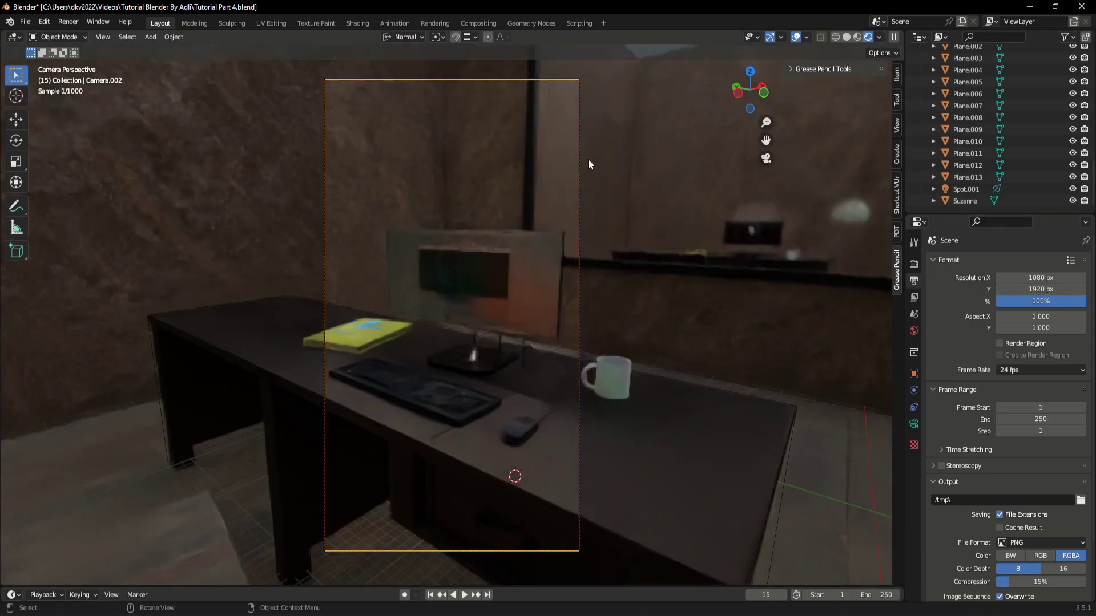
- Restore the output resolution to 1920 × 1080 widescreen
left_click(1037, 277)
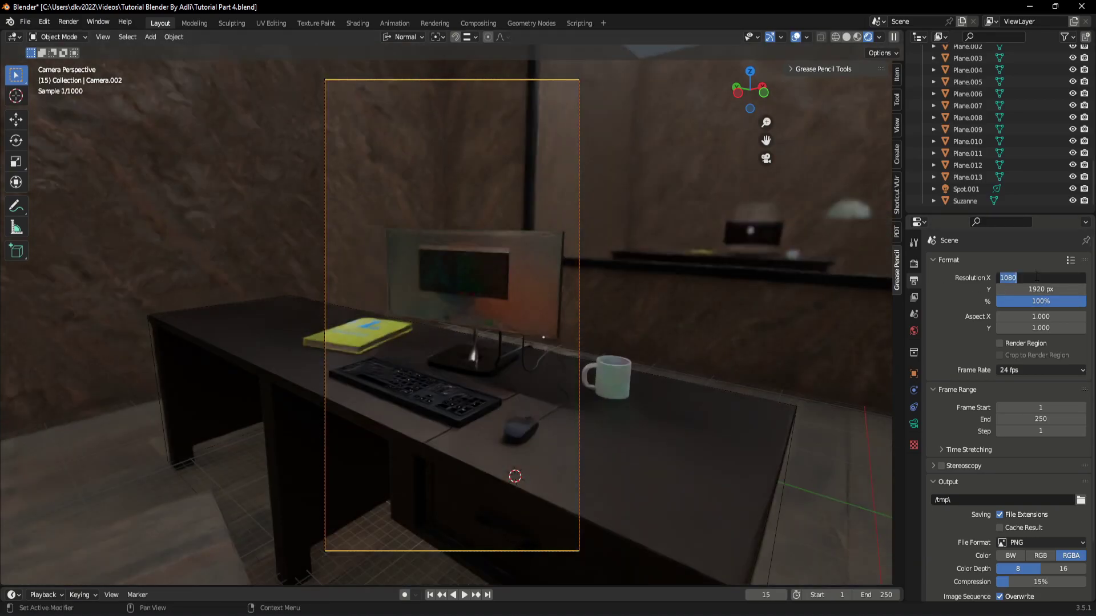
type("1")
key("Return")
left_click(1050, 288)
type("1080")
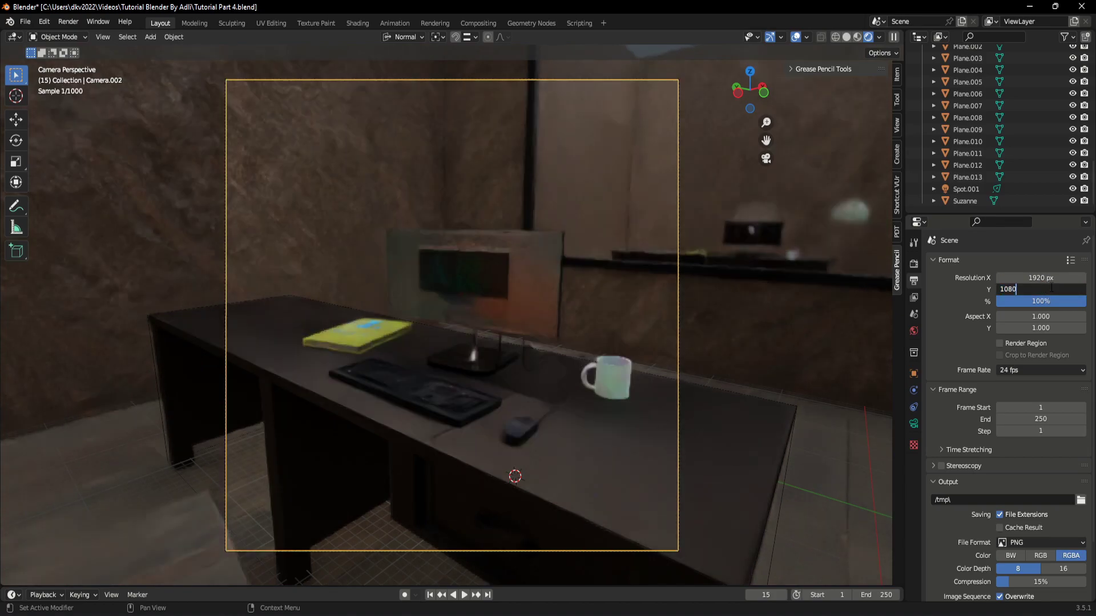
key("Return")
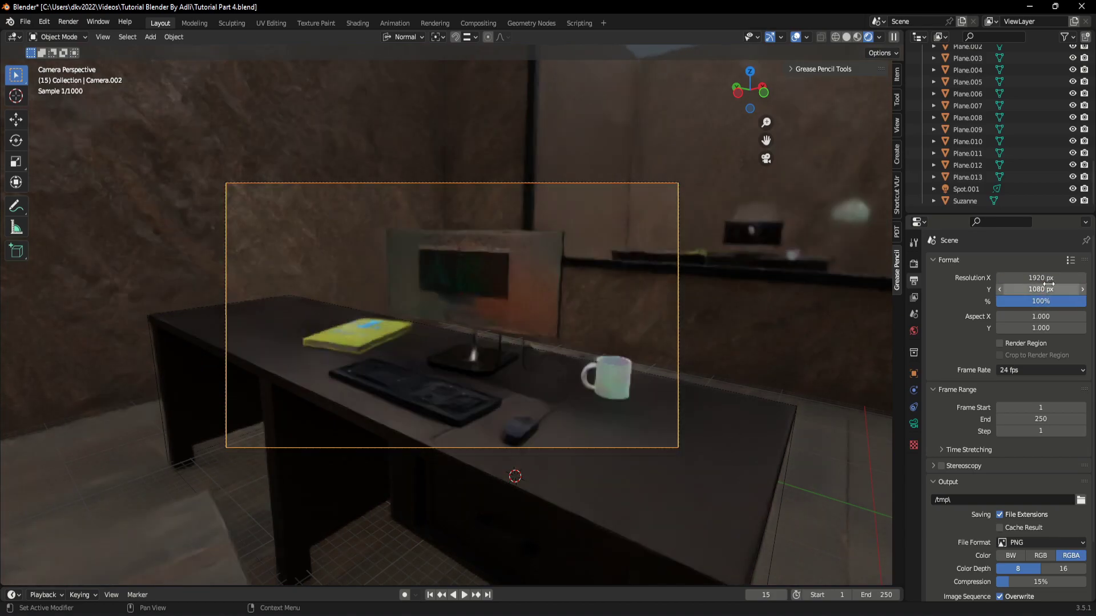
- Set the output frame rate to 60 fps
left_click(1041, 369)
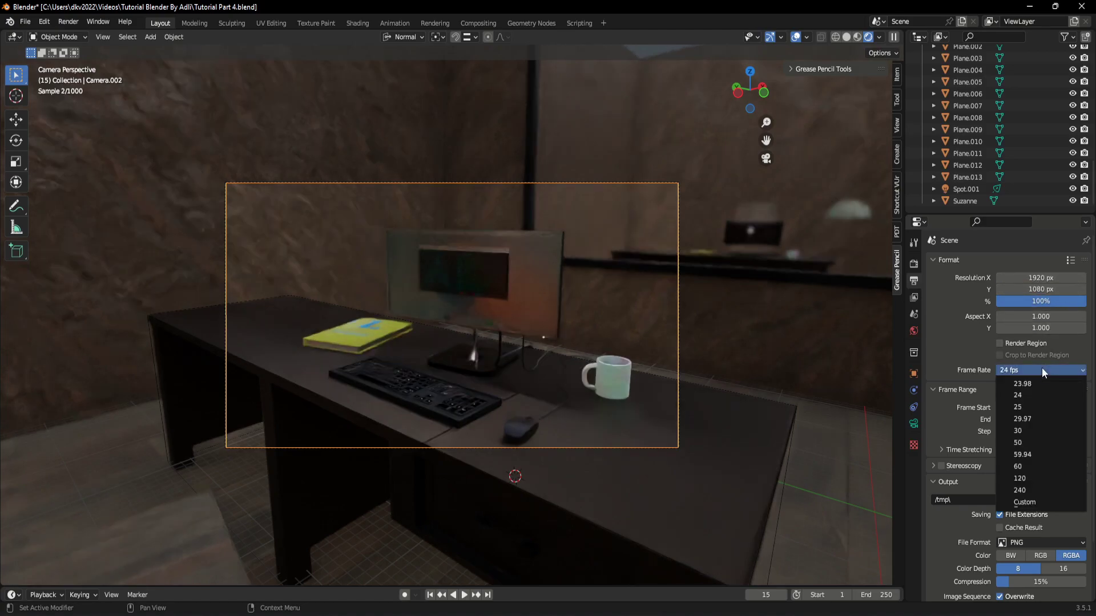
left_click(1036, 467)
scroll(1020, 441, "up", 3)
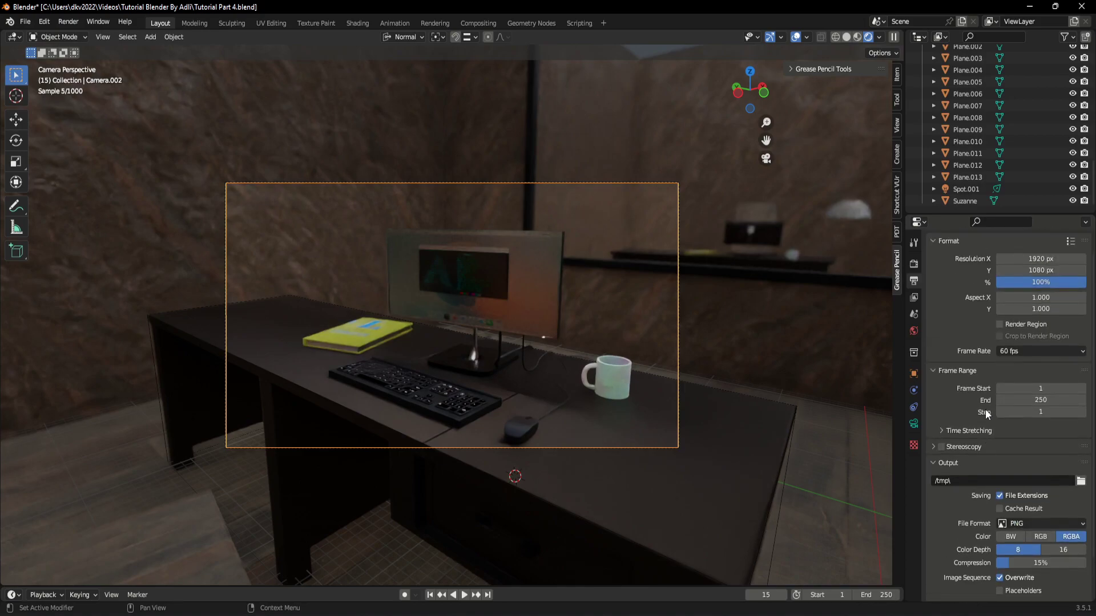
scroll(1001, 437, "down", 3)
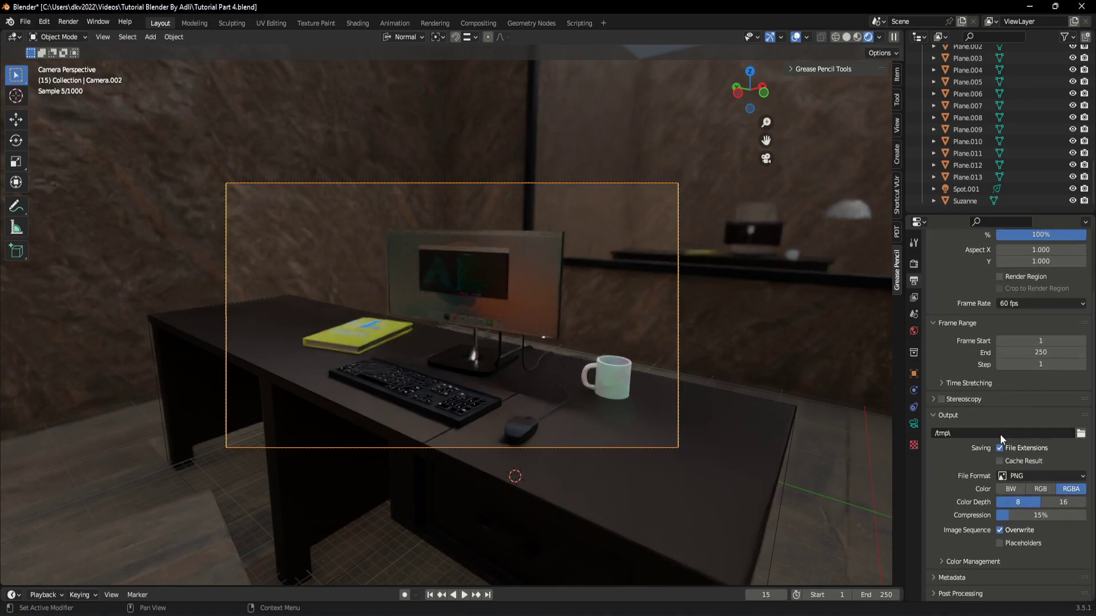
- Set the output folder to C:\tmp\ and the file format to JPEG
left_click(1080, 434)
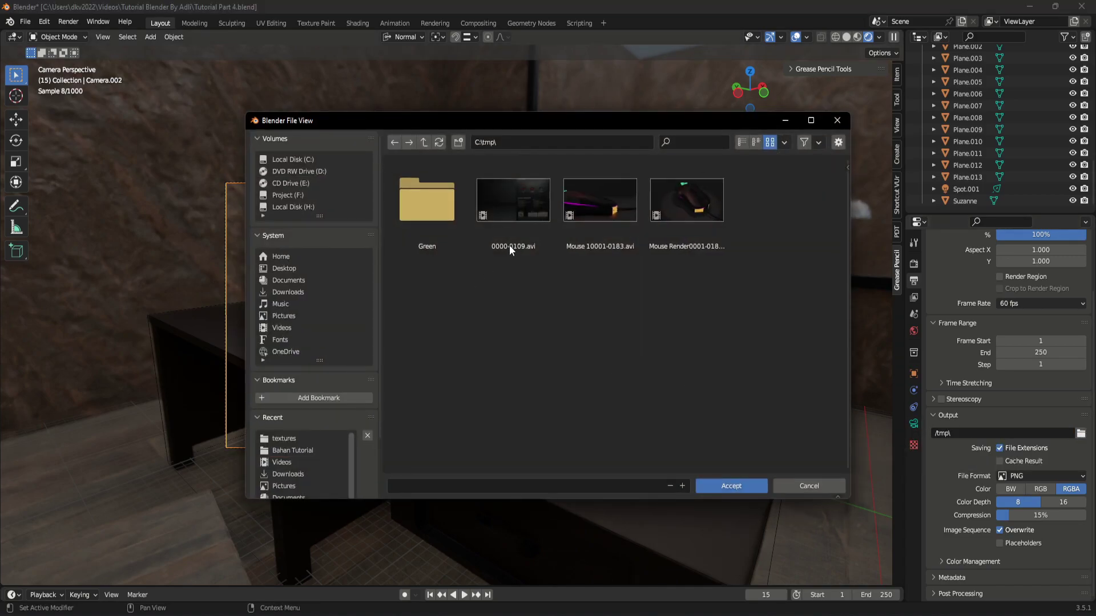
left_click(755, 485)
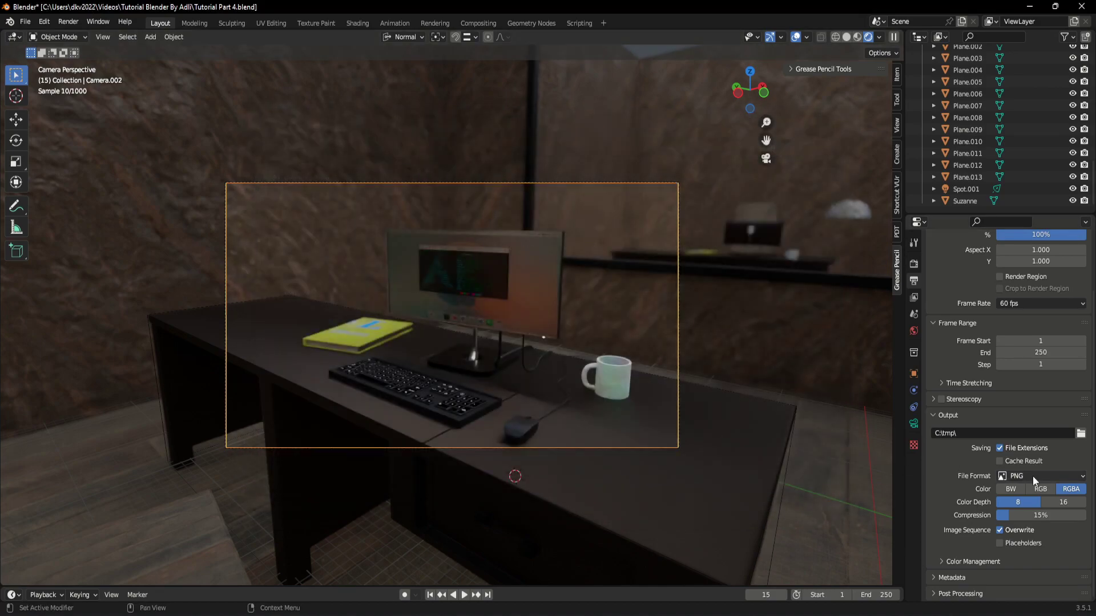
left_click(1068, 481)
left_click(1067, 480)
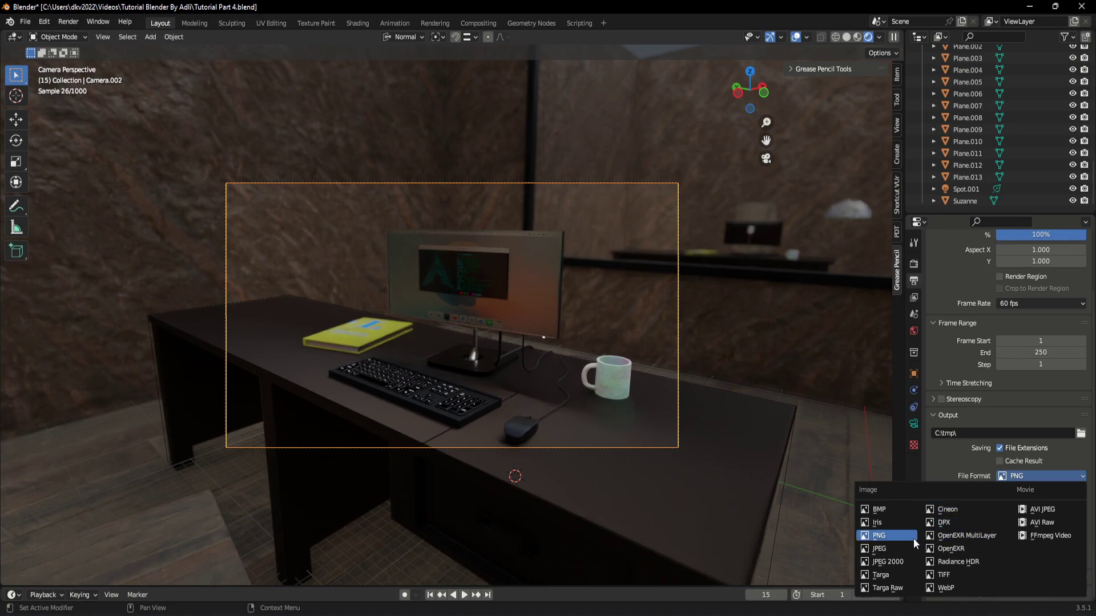
left_click(903, 550)
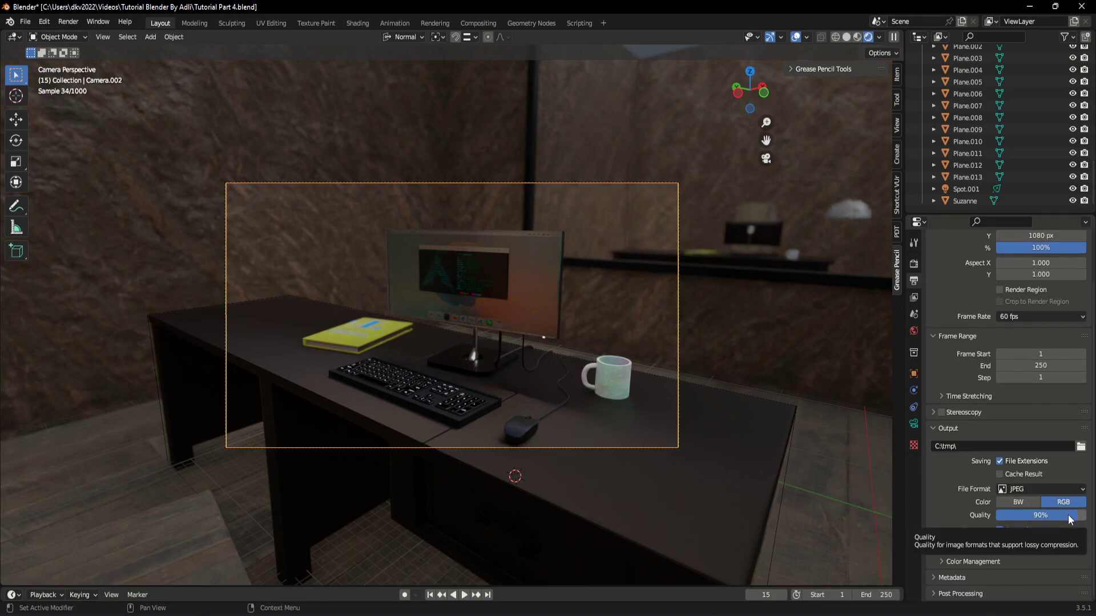
- Set JPEG quality to 100% and expand the output Color Management options
mouse_move(1062, 517)
left_mouse_down()
mouse_move(993, 516)
mouse_move(1086, 516)
mouse_move(1076, 515)
left_mouse_up()
left_click_drag(1070, 518, 1085, 518)
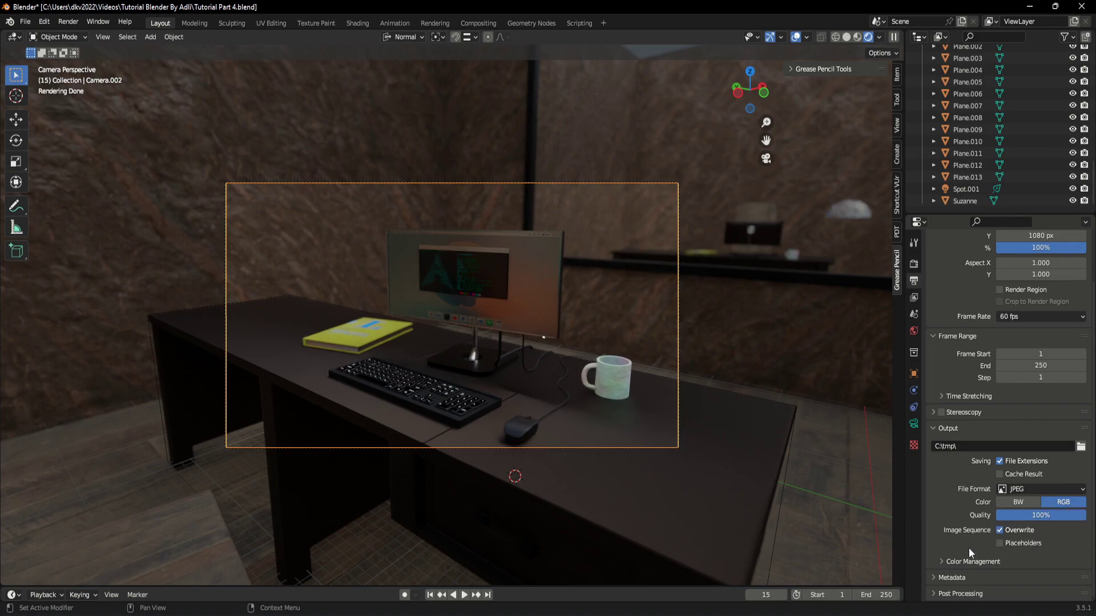
left_click(973, 561)
scroll(981, 533, "down", 1)
scroll(981, 533, "down", 1)
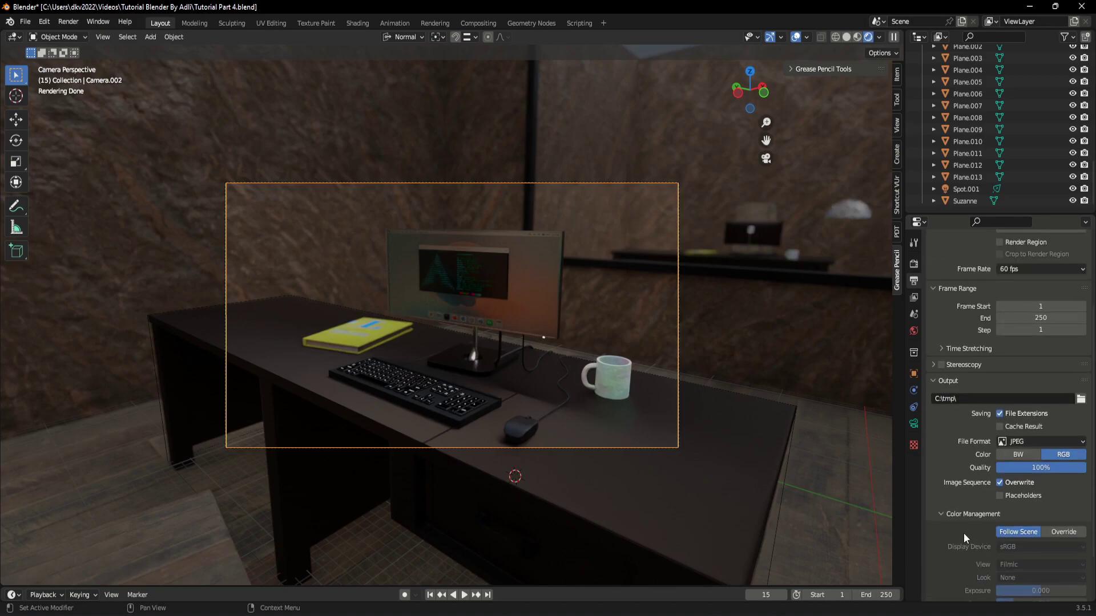
scroll(977, 518, "up", 2)
scroll(977, 519, "up", 2)
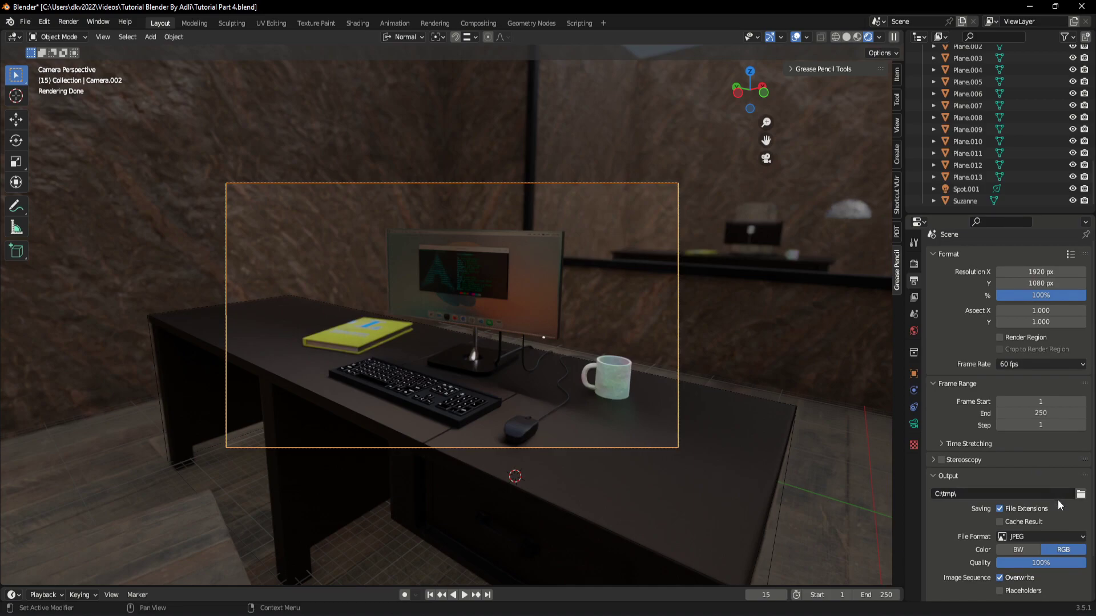
scroll(1034, 486, "up", 1)
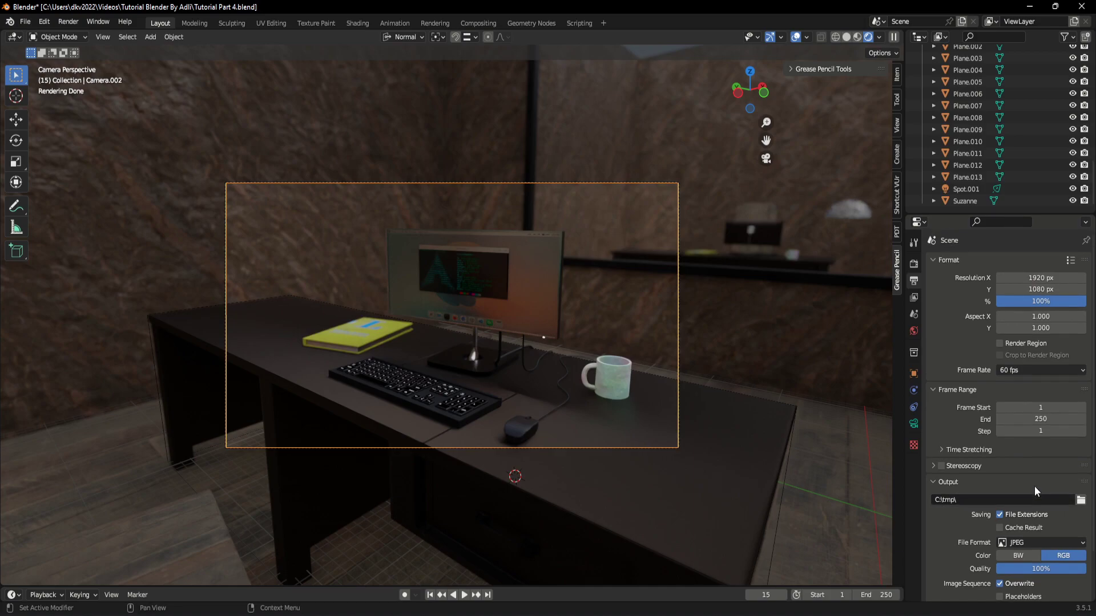
left_click(74, 22)
- Render a still image of frame 15 from the camera and check the result
left_click(89, 36)
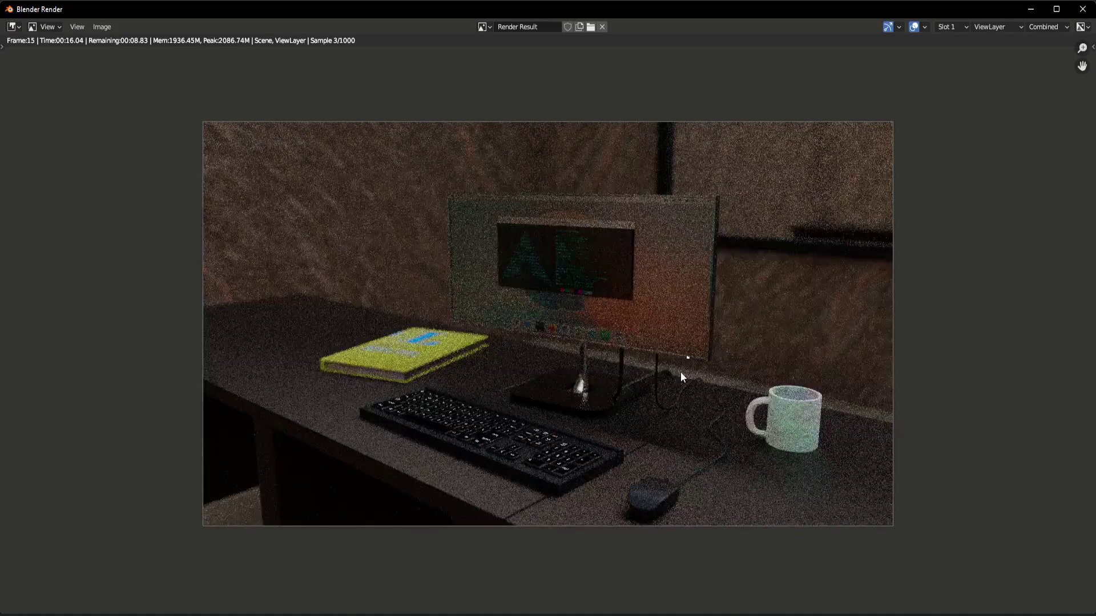
scroll(665, 376, "up", 1)
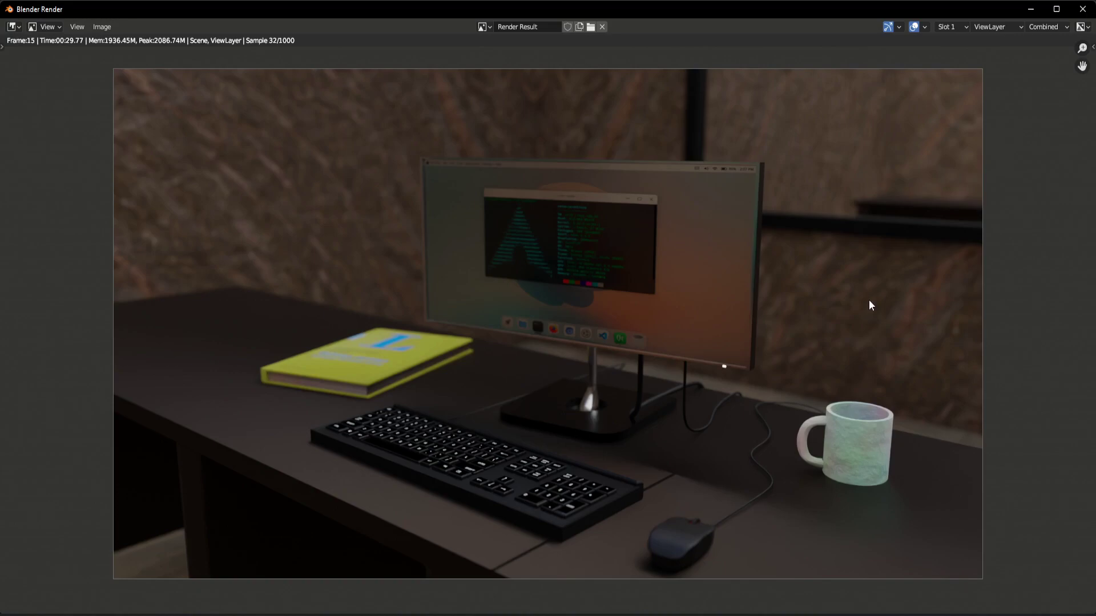
left_click(106, 27)
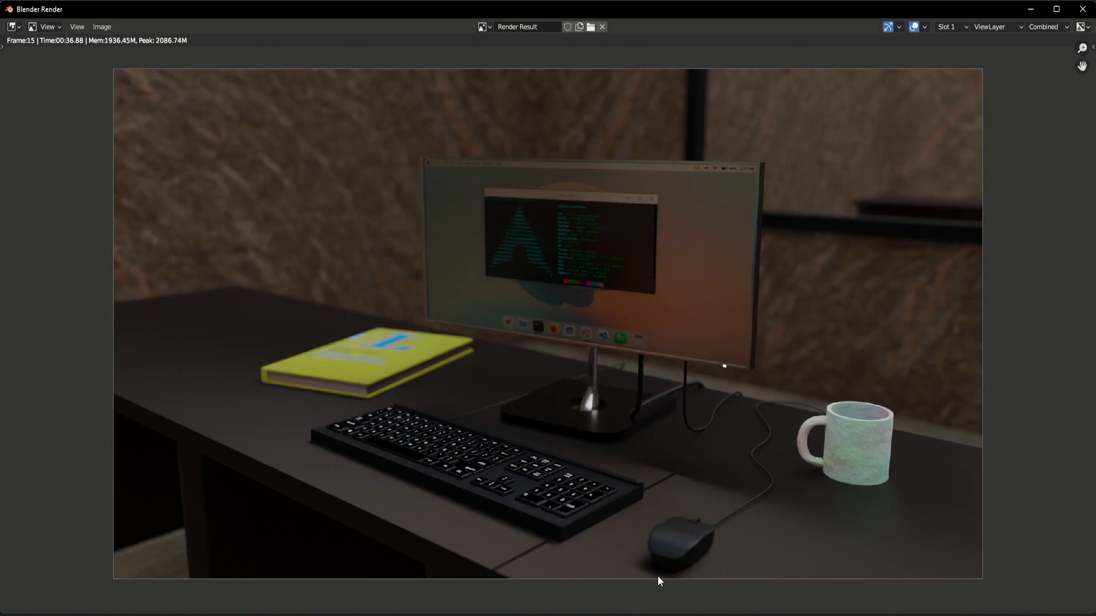
scroll(469, 386, "up", 1)
scroll(514, 374, "down", 2)
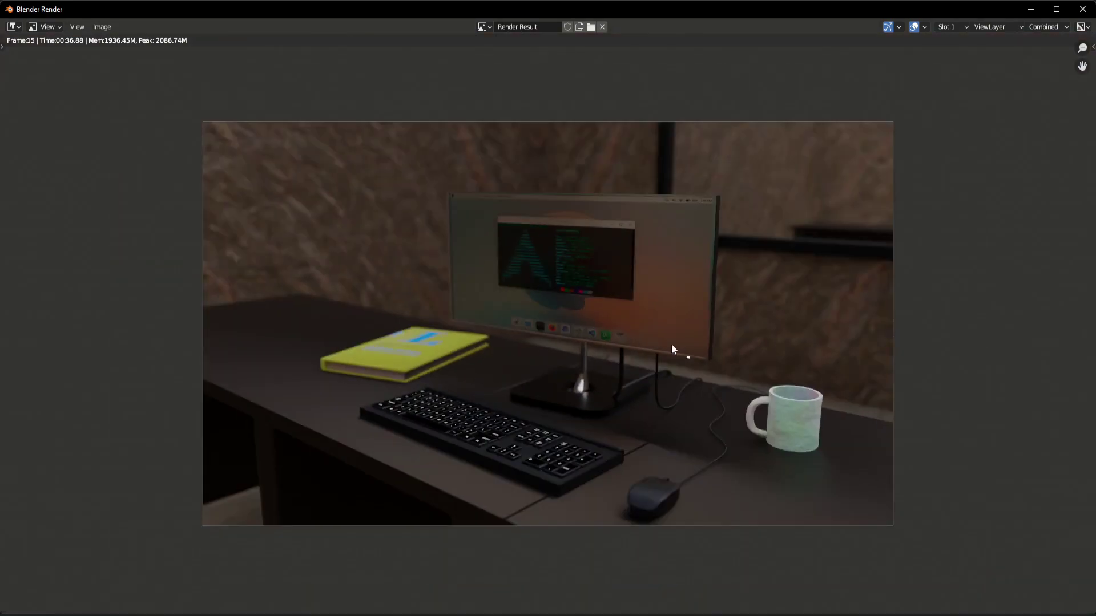
scroll(656, 337, "up", 1)
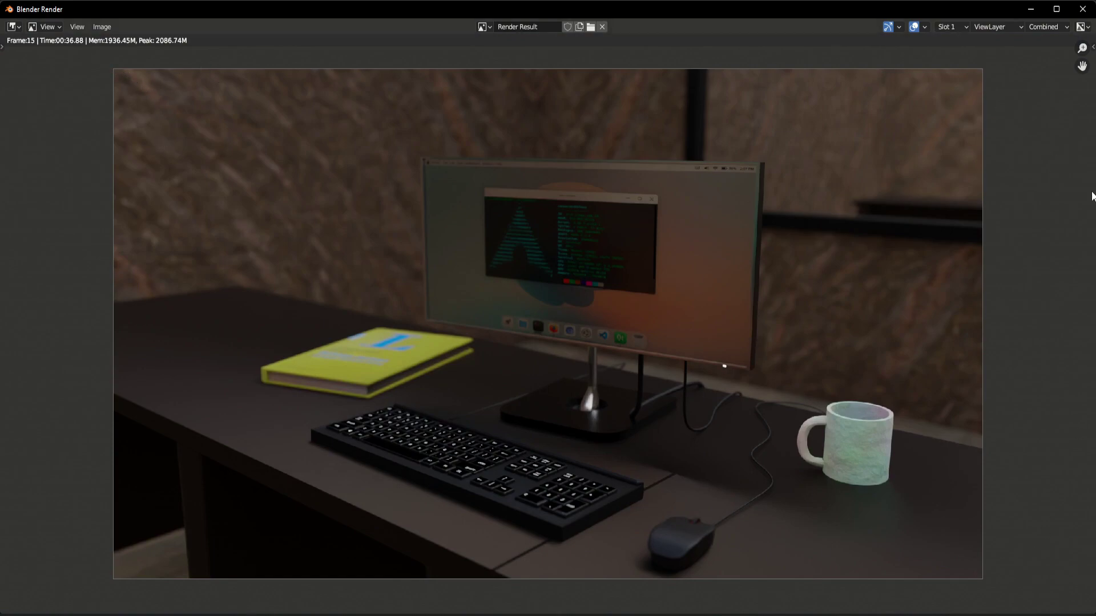
scroll(604, 393, "down", 1)
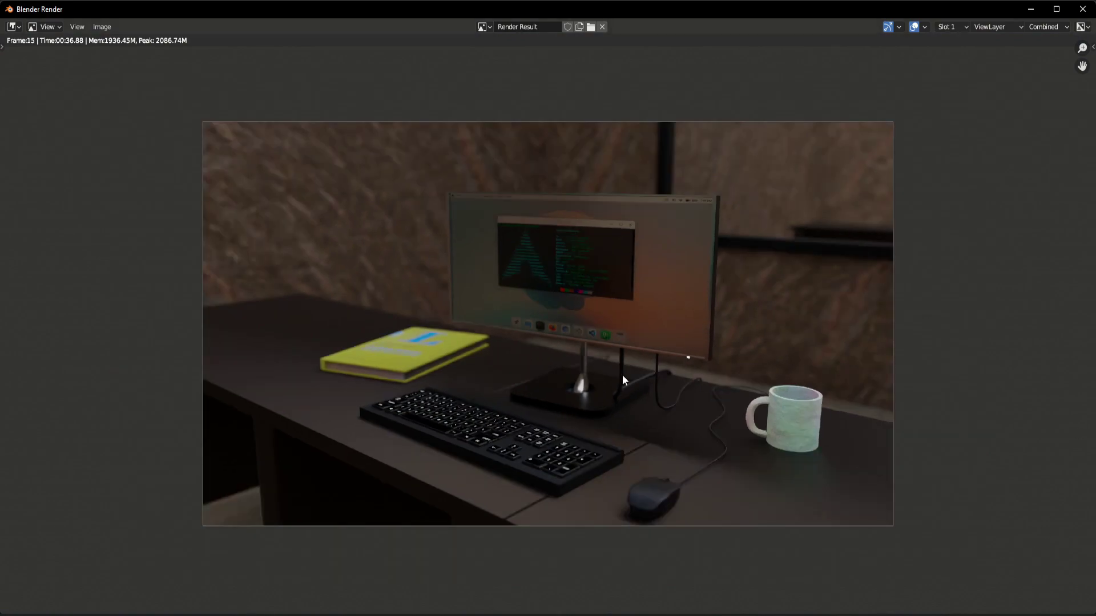
scroll(732, 520, "up", 2)
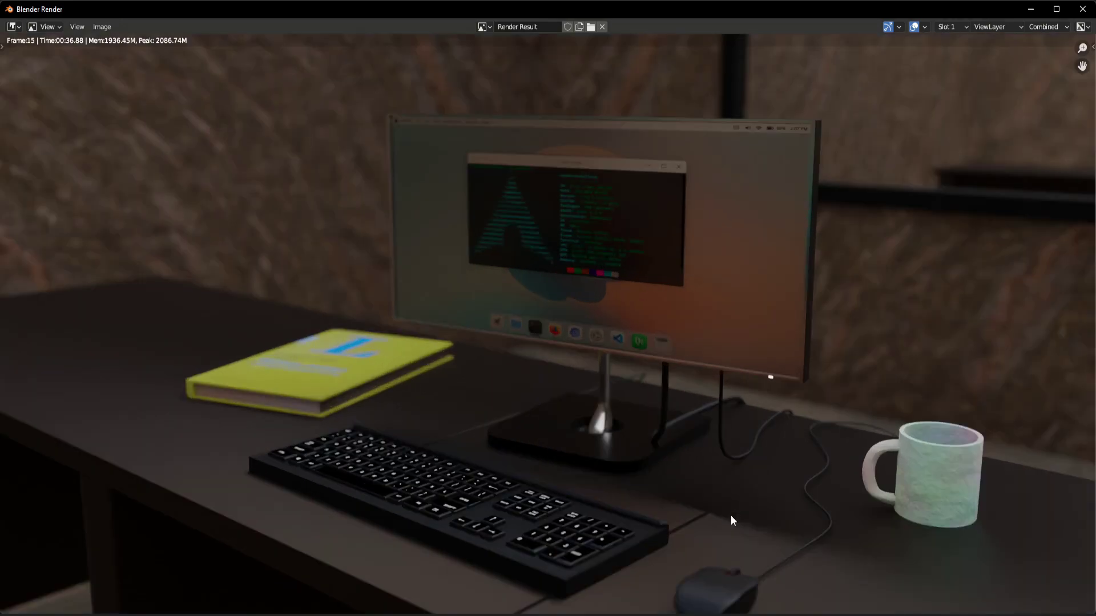
scroll(771, 486, "up", 1)
- Zoom and pan around the mug and monitor in the render, then close the result window
middle_click_drag(610, 397, 391, 298)
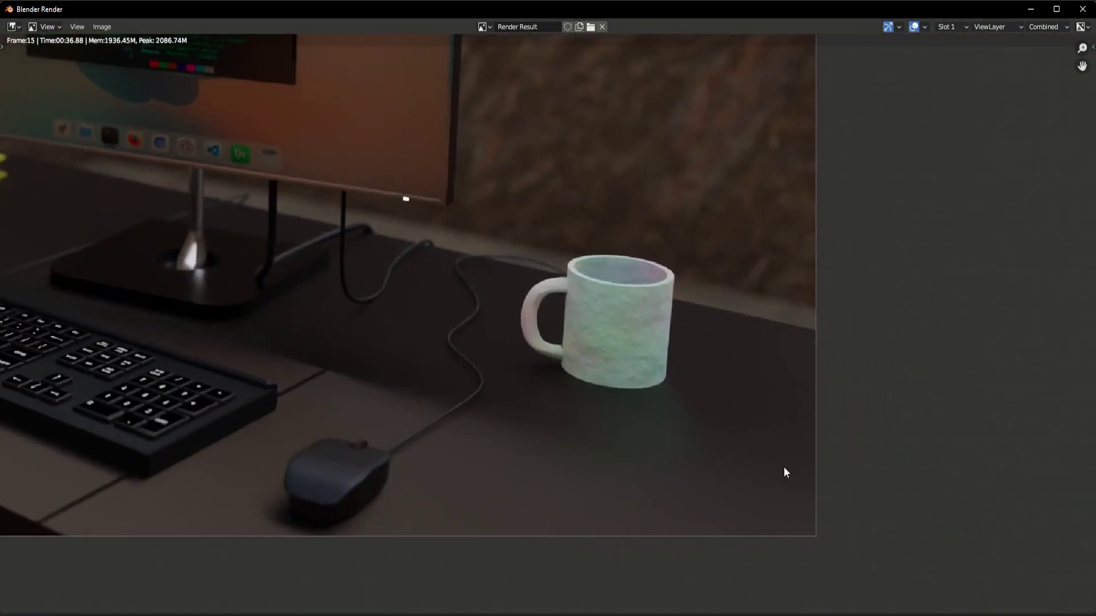
scroll(620, 455, "up", 2)
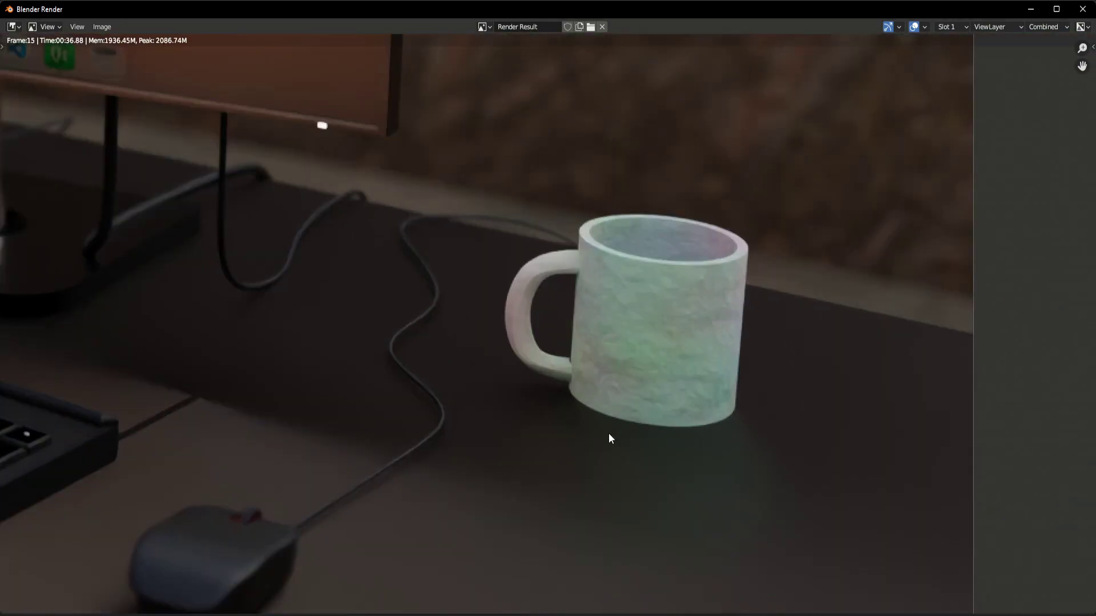
scroll(608, 438, "up", 1)
scroll(485, 345, "down", 3)
scroll(486, 340, "down", 2)
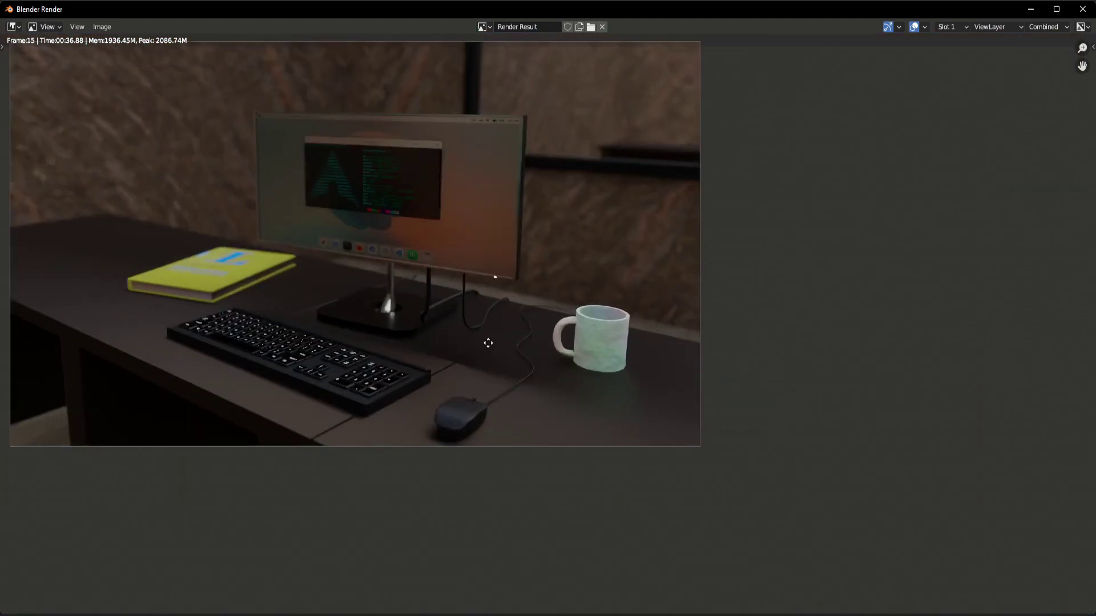
mouse_move(432, 300)
middle_mouse_down()
mouse_move(564, 362)
mouse_move(616, 420)
middle_mouse_up()
scroll(616, 420, "up", 1)
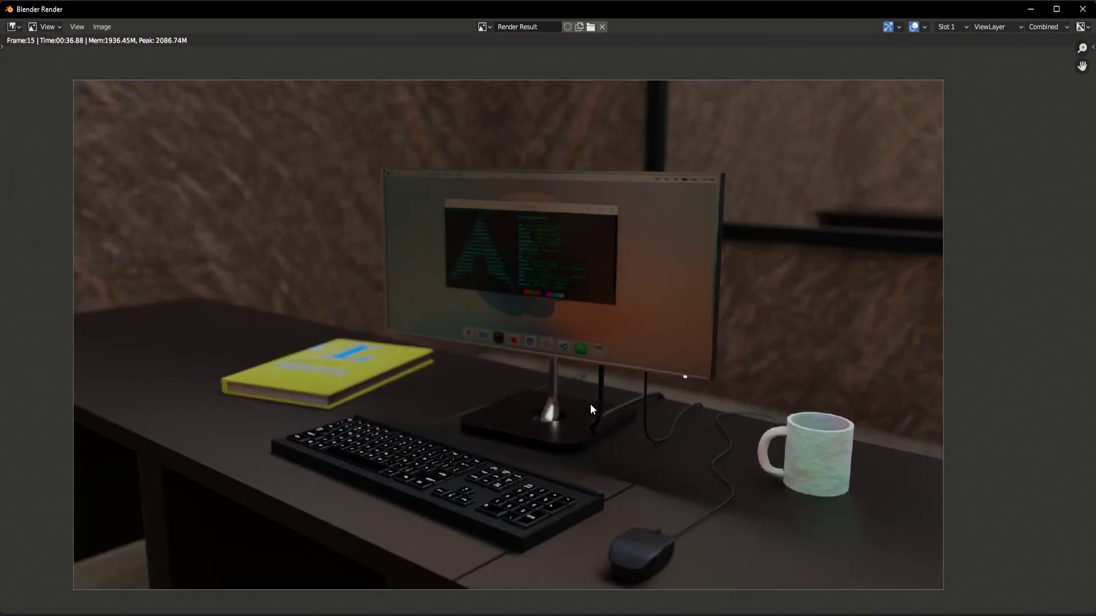
scroll(553, 375, "down", 1)
scroll(720, 386, "up", 1)
scroll(685, 388, "up", 4)
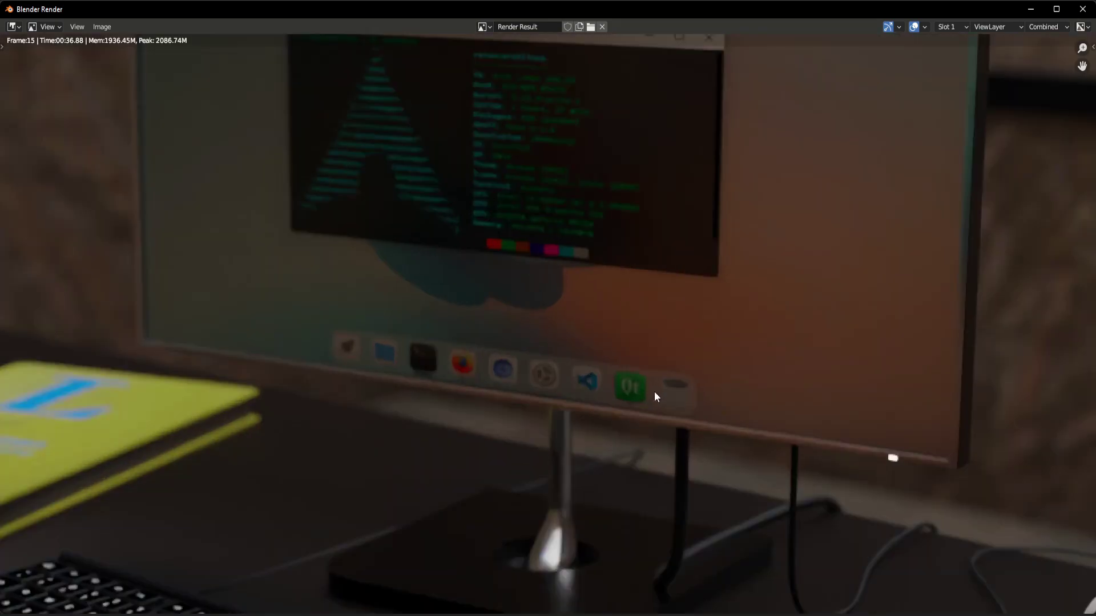
scroll(539, 435, "up", 2)
scroll(539, 433, "down", 6)
scroll(539, 433, "up", 1)
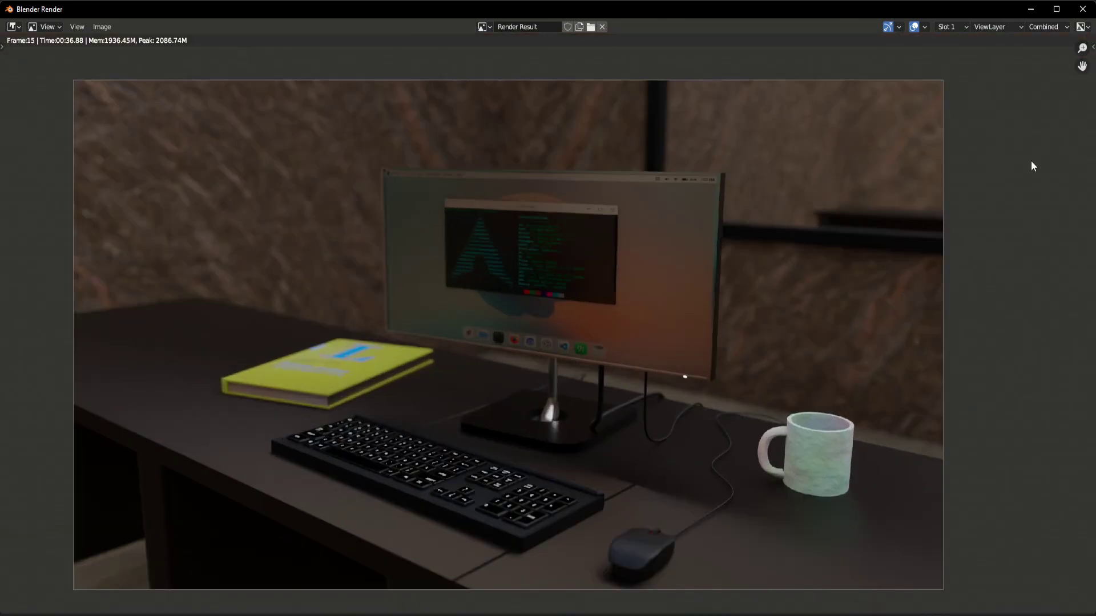
left_click(1073, 14)
- Show Render properties and turn Fast GI Approximation off and back on to compare
scroll(570, 347, "up", 1)
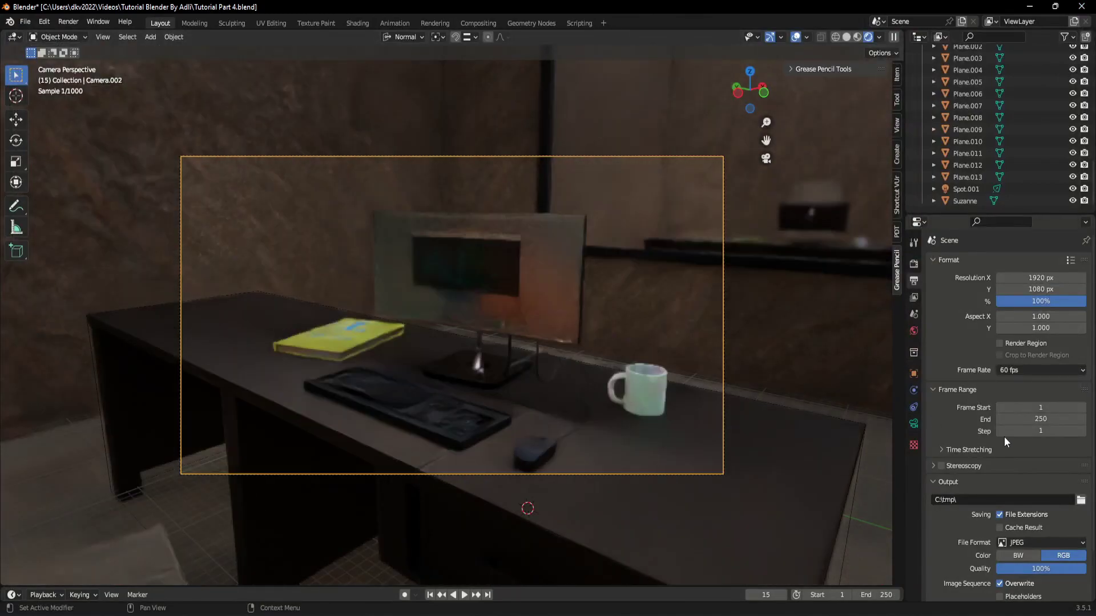
left_click(914, 263)
scroll(1001, 444, "down", 6)
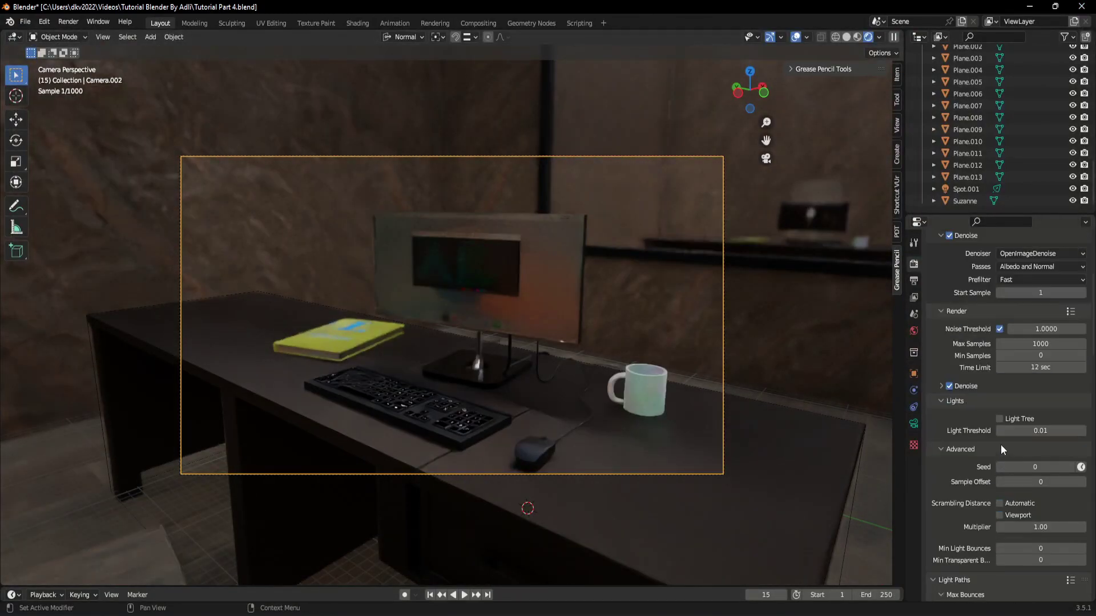
scroll(1000, 443, "down", 5)
scroll(995, 439, "down", 5)
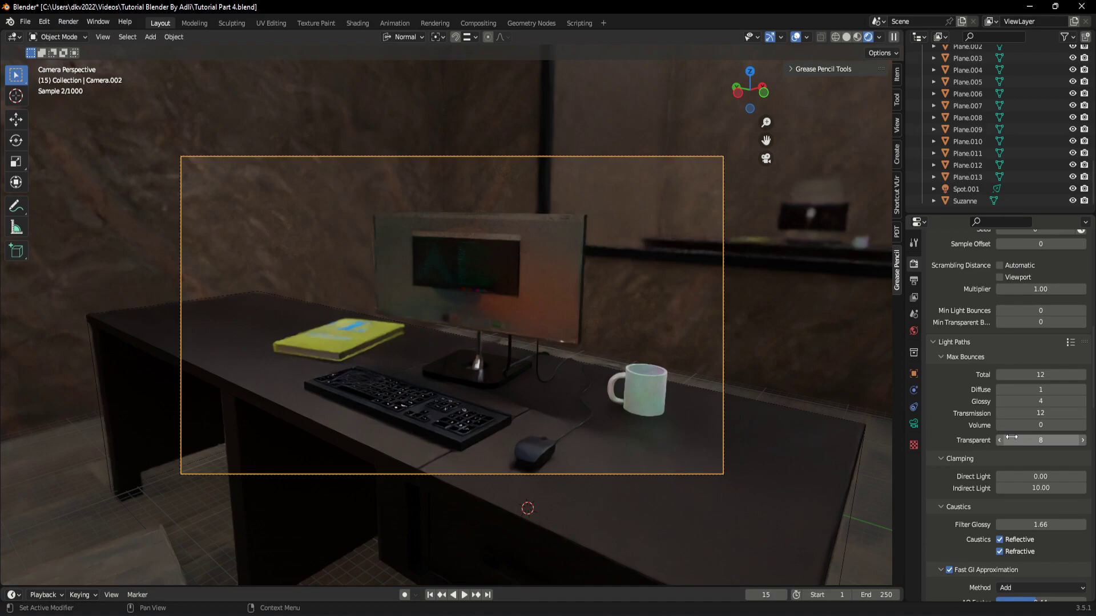
scroll(1011, 437, "down", 5)
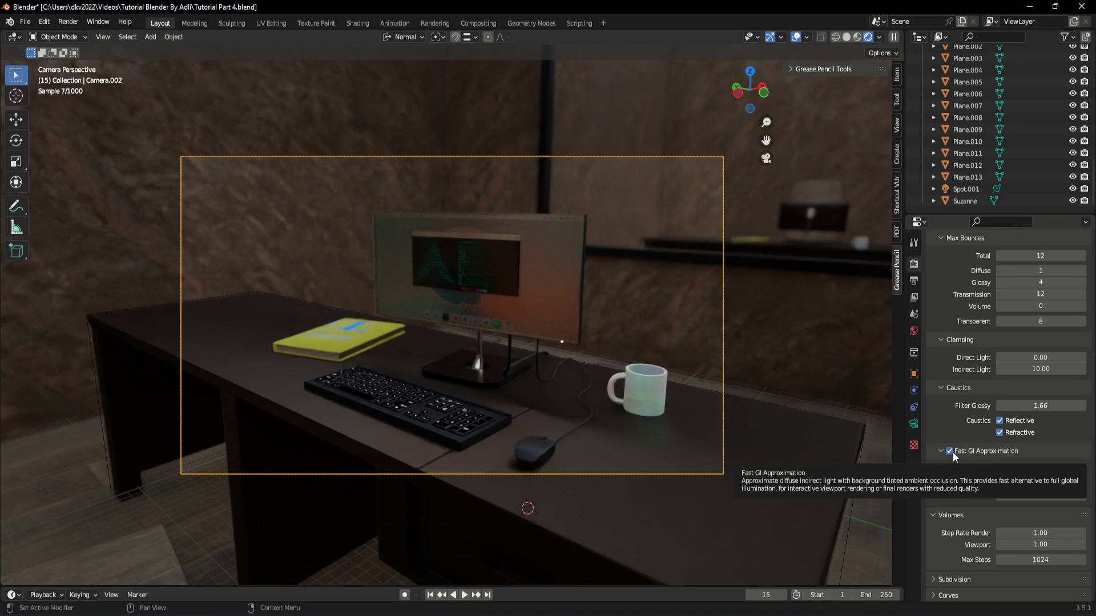
scroll(980, 478, "down", 3)
scroll(970, 429, "down", 1)
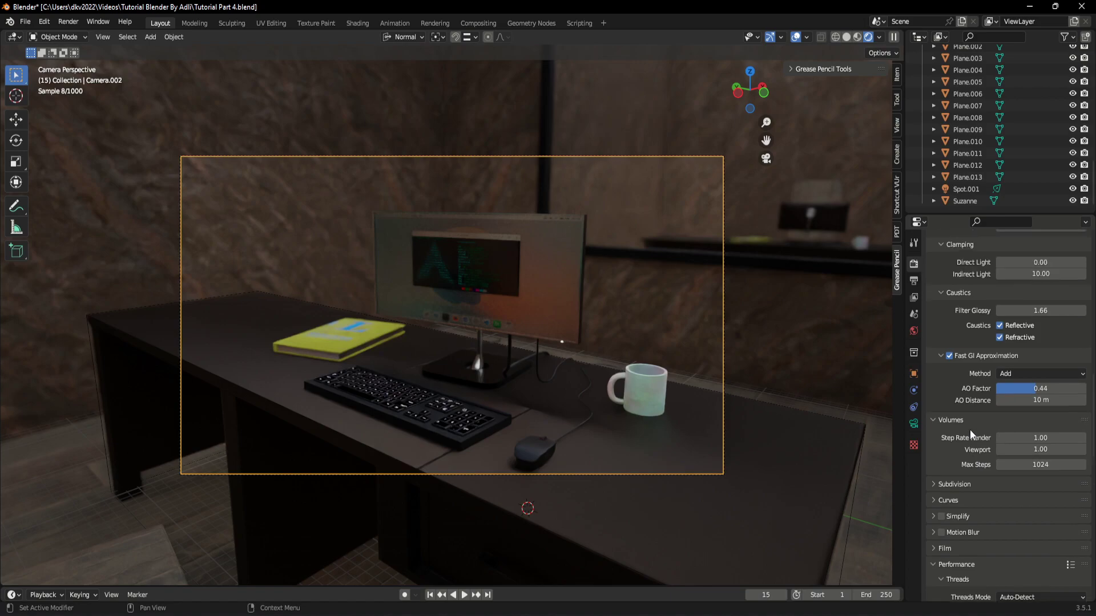
scroll(965, 416, "up", 1)
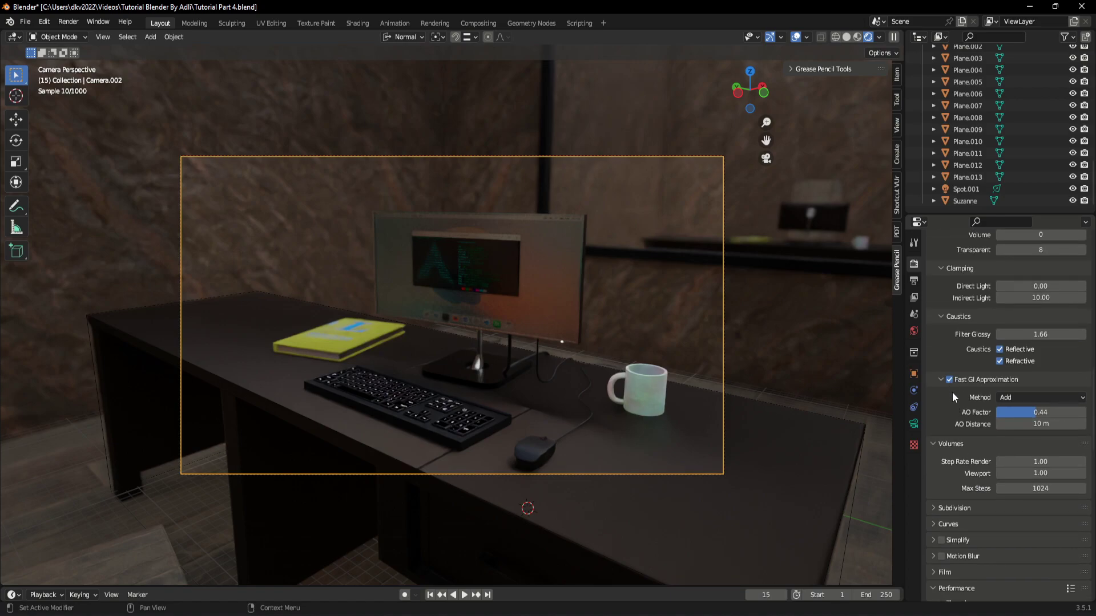
scroll(953, 402, "up", 1)
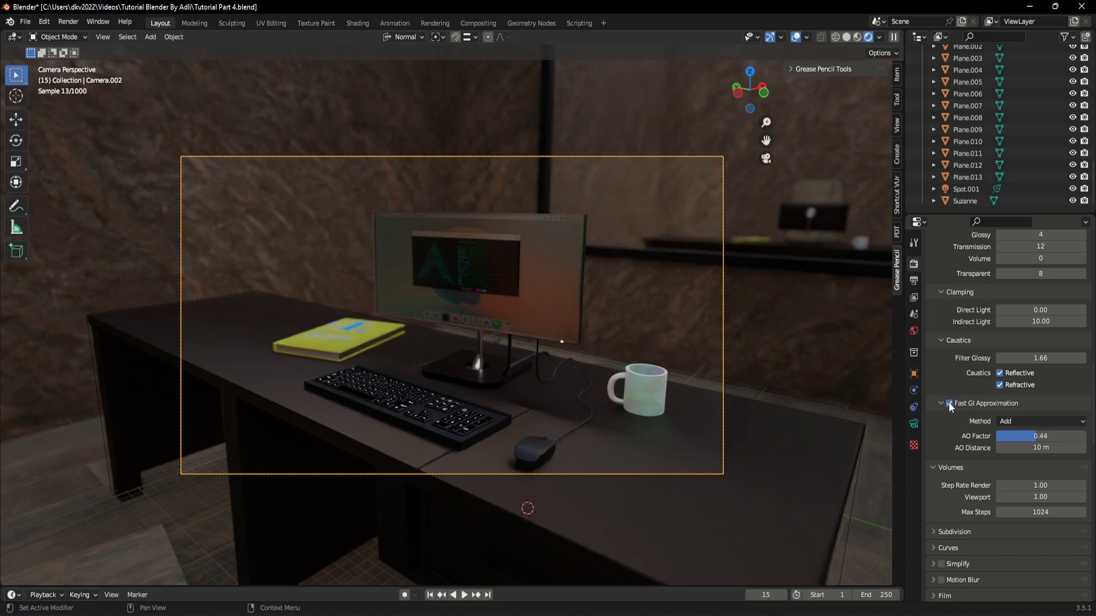
left_click(949, 403)
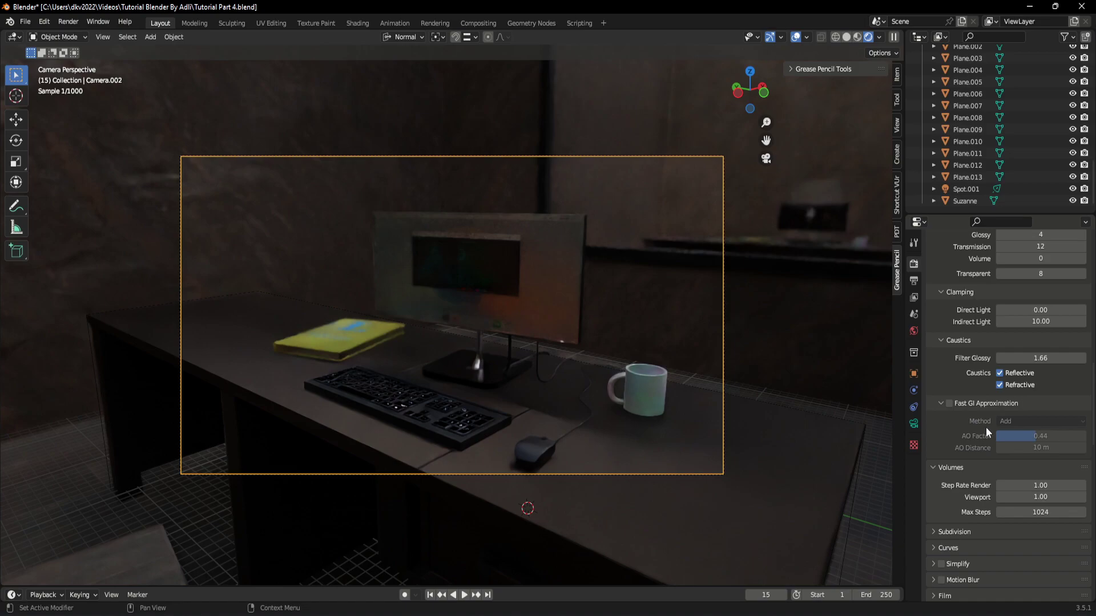
left_click(948, 404)
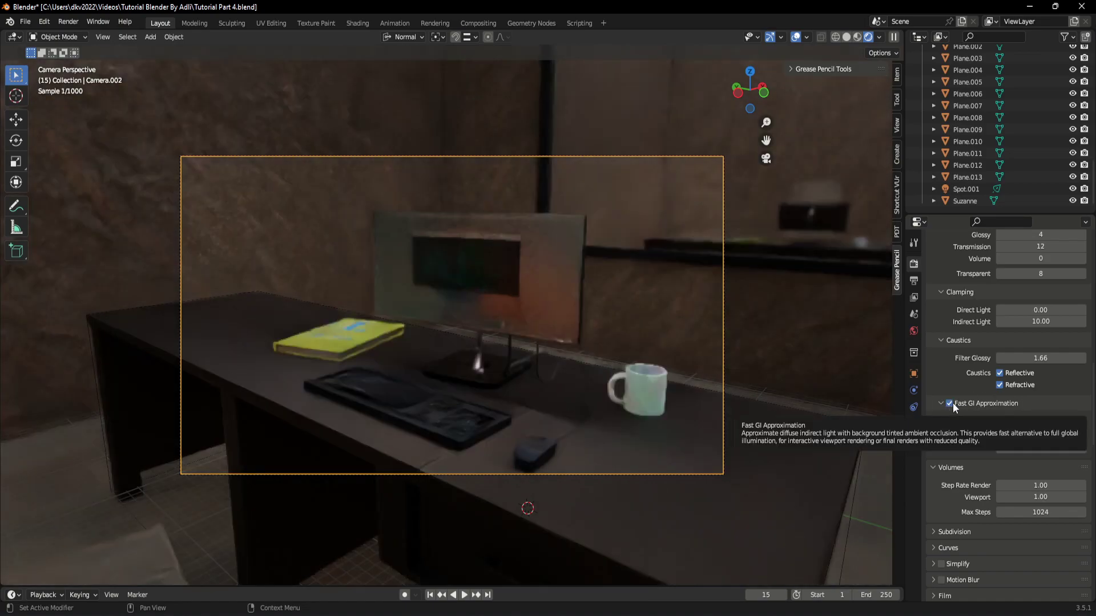
scroll(955, 427, "down", 2)
- Switch the Fast GI method to Replace, then back to Add
left_click(1036, 375)
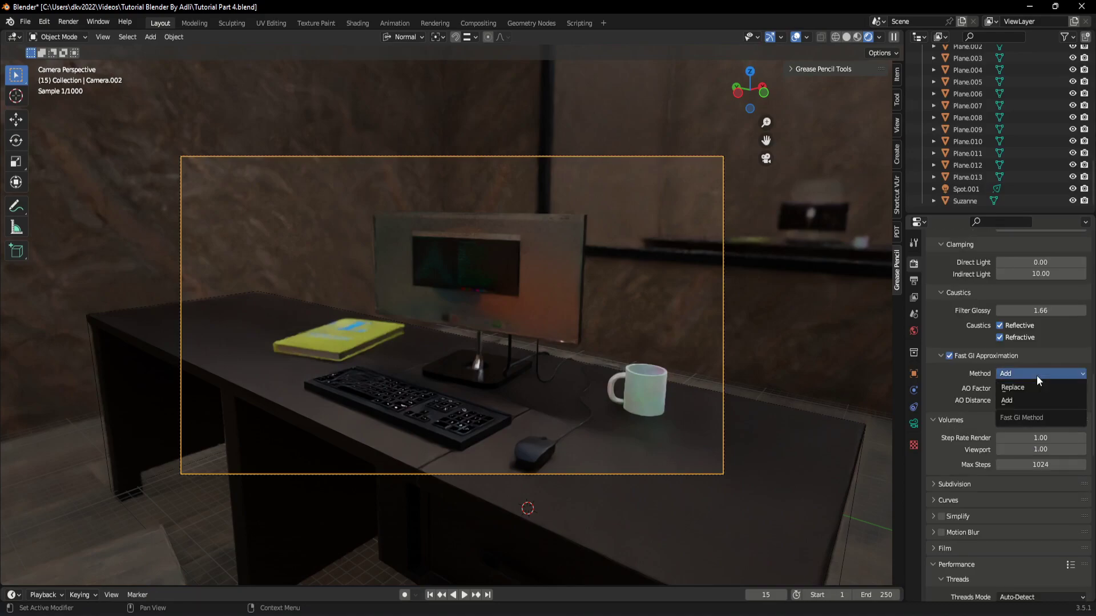
left_click(1026, 389)
left_click(1034, 375)
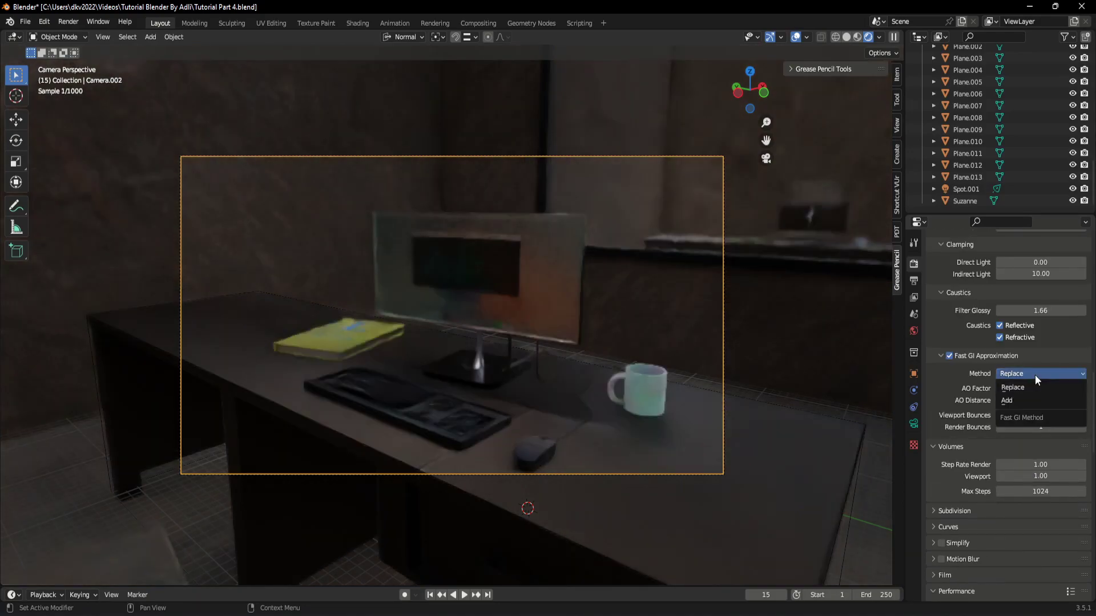
left_click(1031, 399)
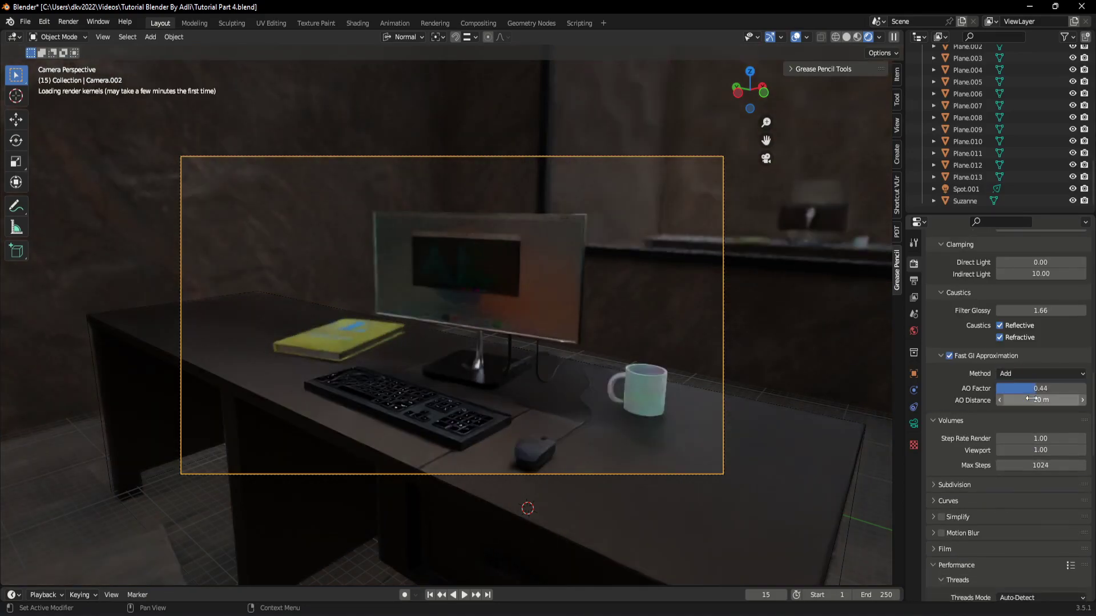
scroll(1019, 450, "down", 1)
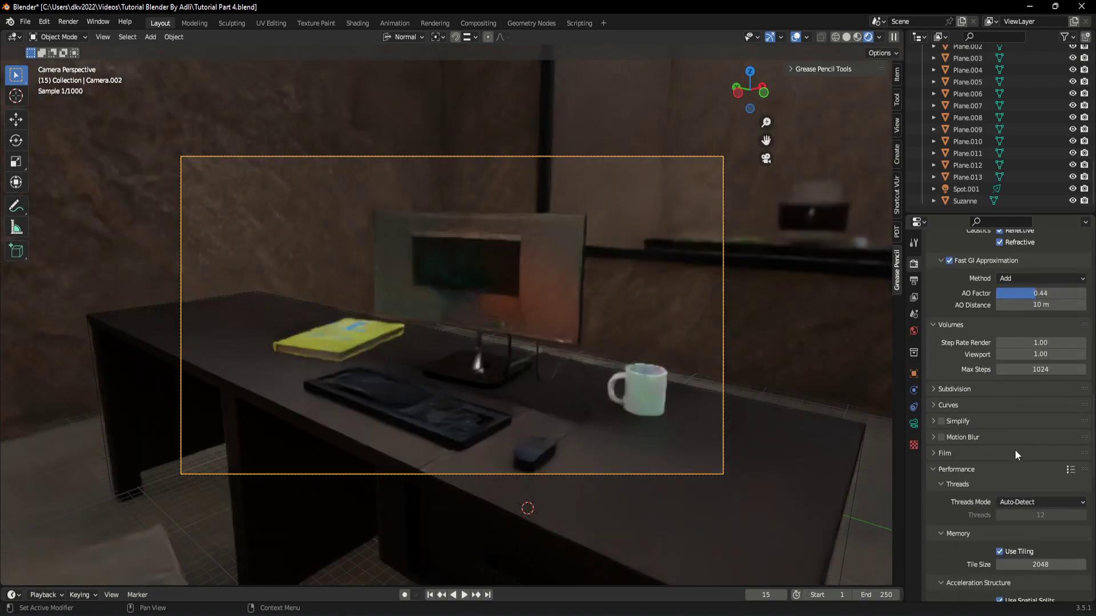
scroll(1015, 450, "up", 1)
scroll(1014, 450, "up", 1)
scroll(1015, 450, "down", 1)
scroll(1008, 448, "down", 4)
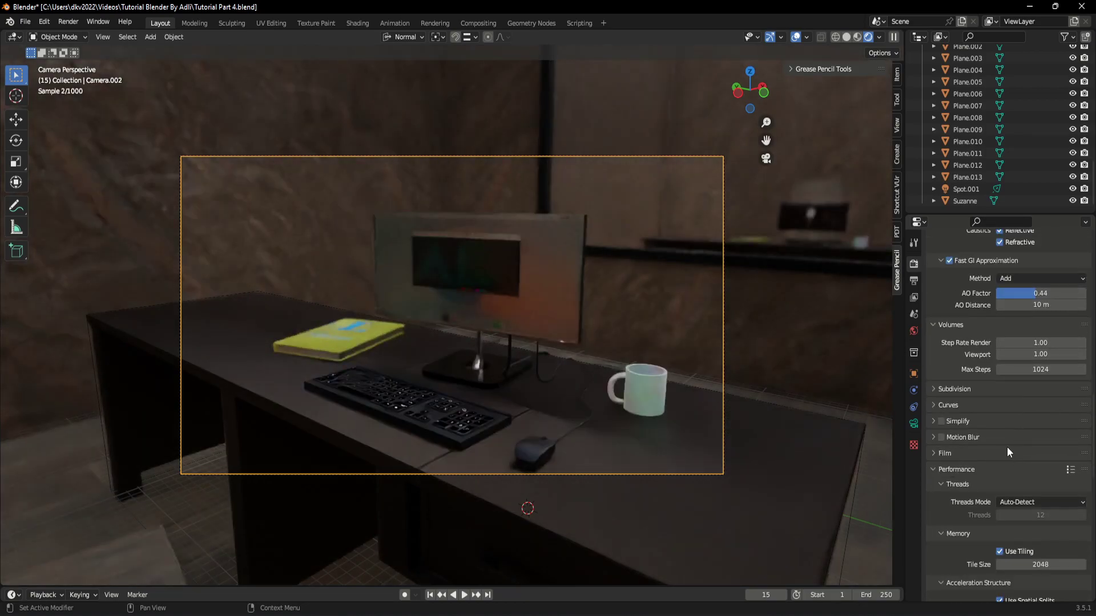
- Expand Performance and enable Use Curves BVH under Acceleration Structure, ending at the Bake panel
scroll(987, 454, "down", 1)
scroll(972, 441, "down", 2)
left_click(940, 398)
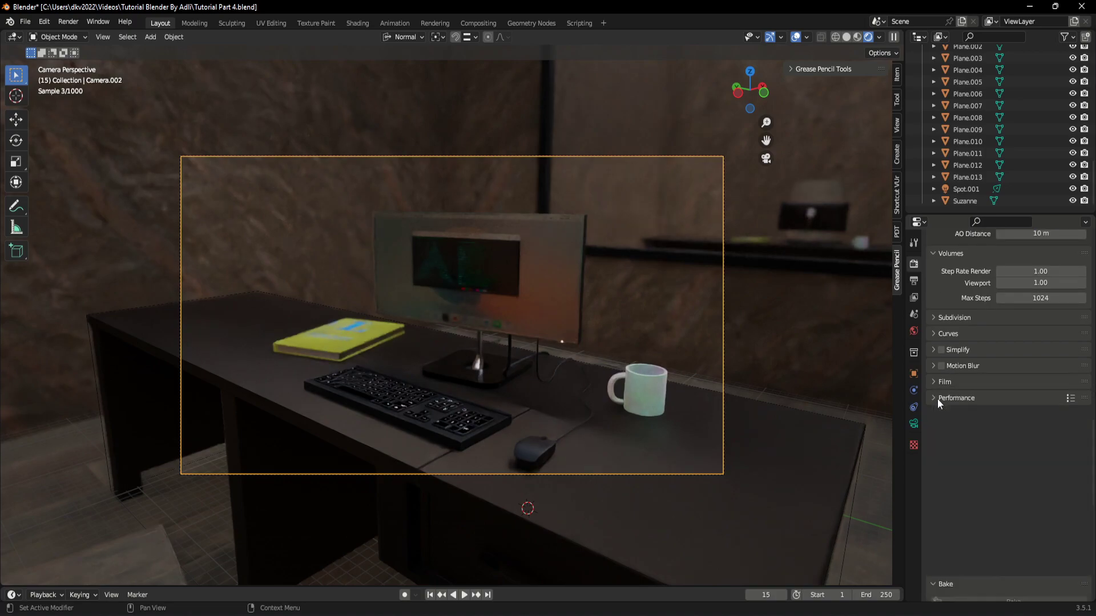
scroll(970, 408, "down", 2)
scroll(984, 413, "down", 1)
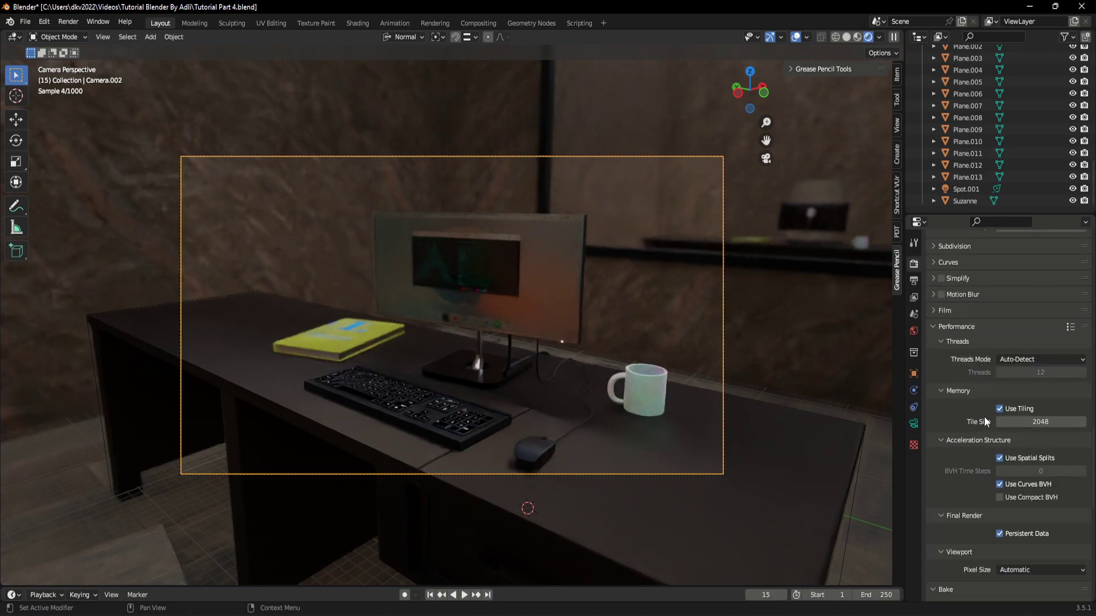
scroll(982, 409, "down", 1)
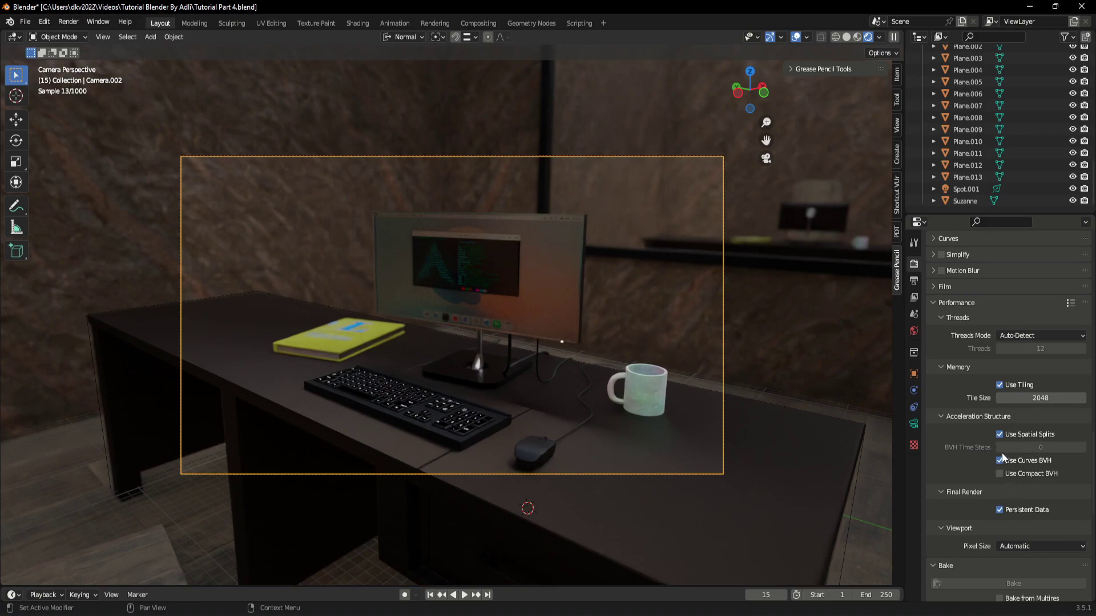
left_click(999, 460)
scroll(998, 502, "down", 2)
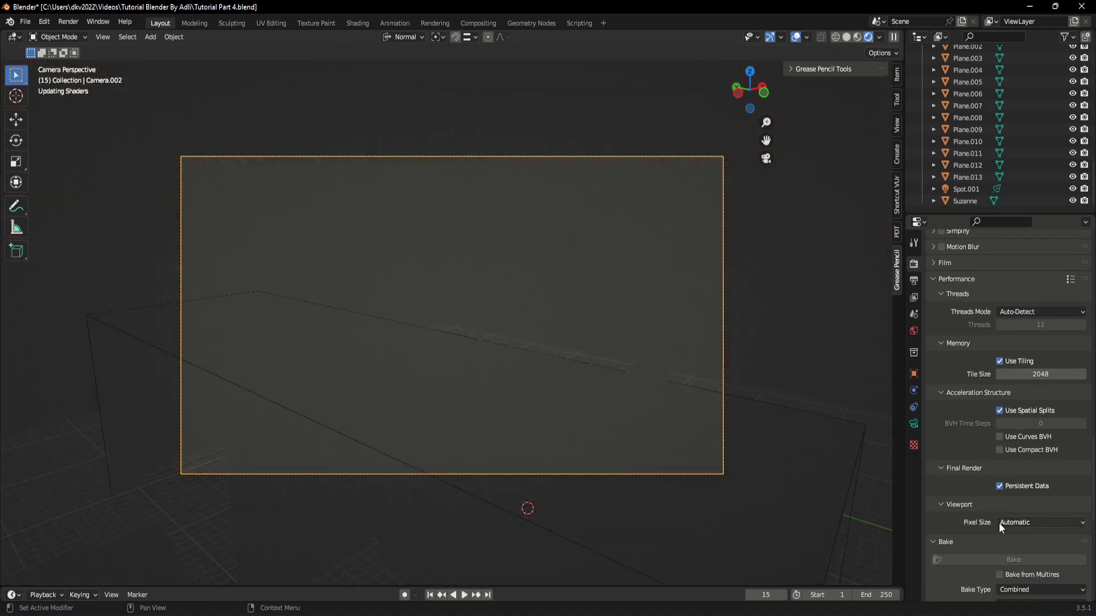
left_click(999, 437)
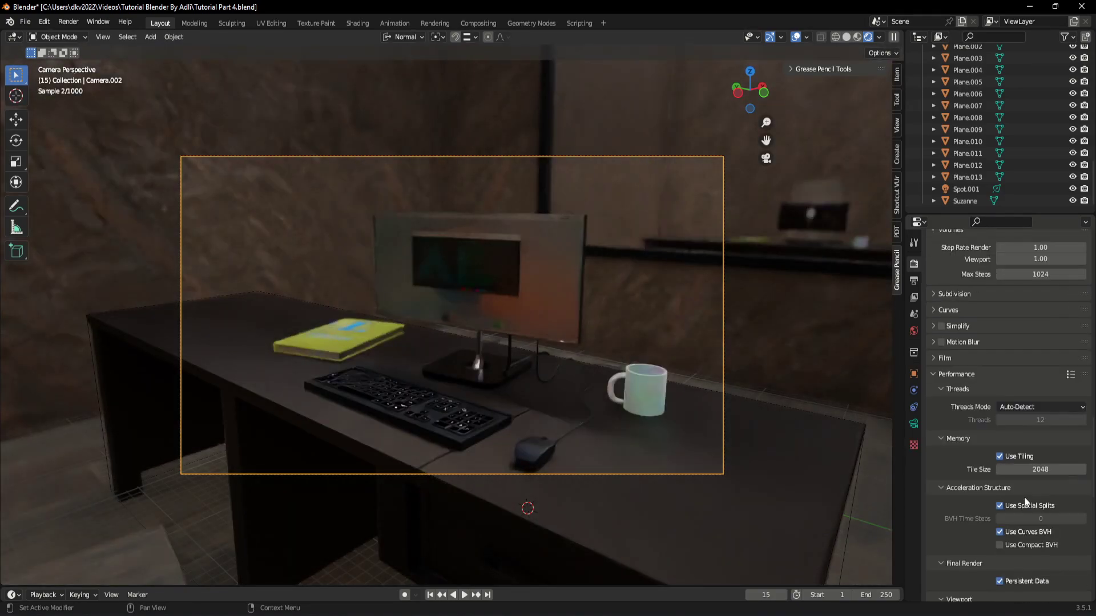
scroll(1024, 496, "down", 5)
scroll(1027, 485, "down", 3)
- Select the desk for baking and switch the viewport to solid shading
scroll(1027, 487, "down", 1)
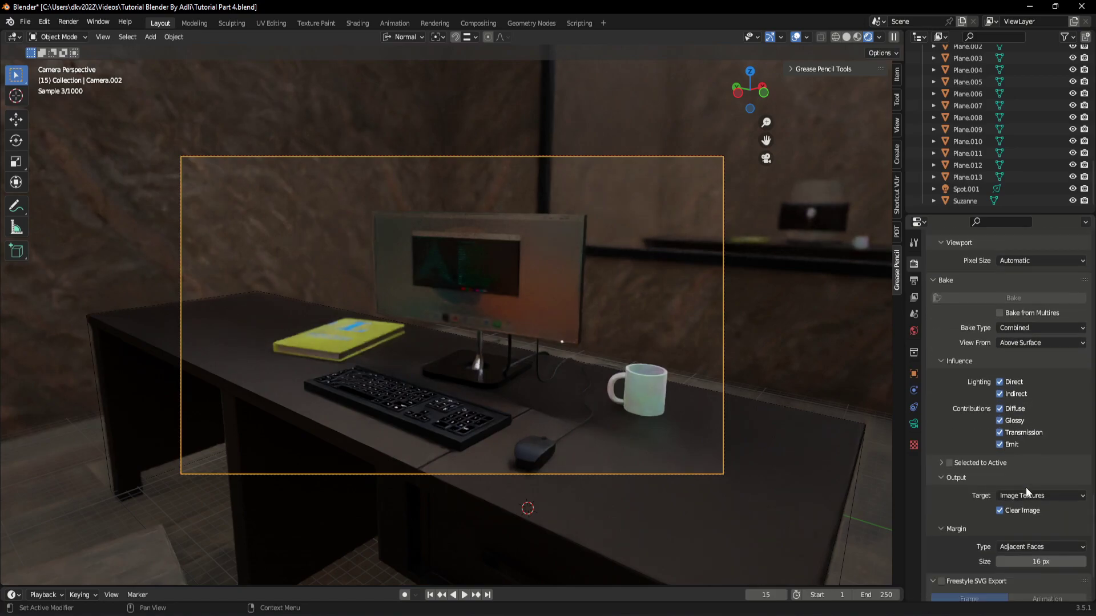
scroll(1027, 488, "down", 1)
left_click(595, 430)
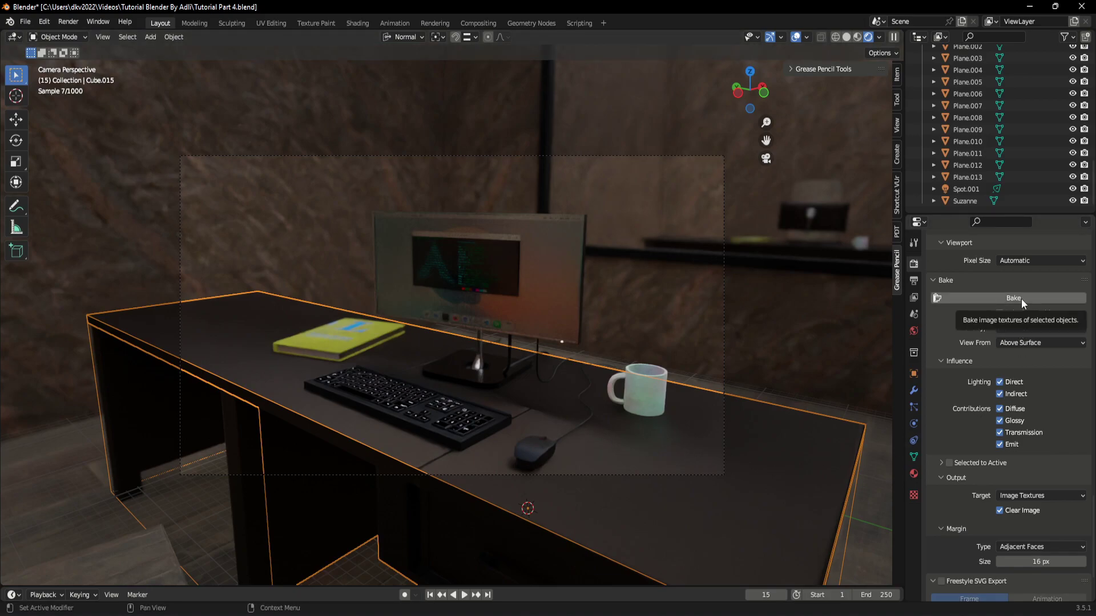
key("z")
left_click(983, 302)
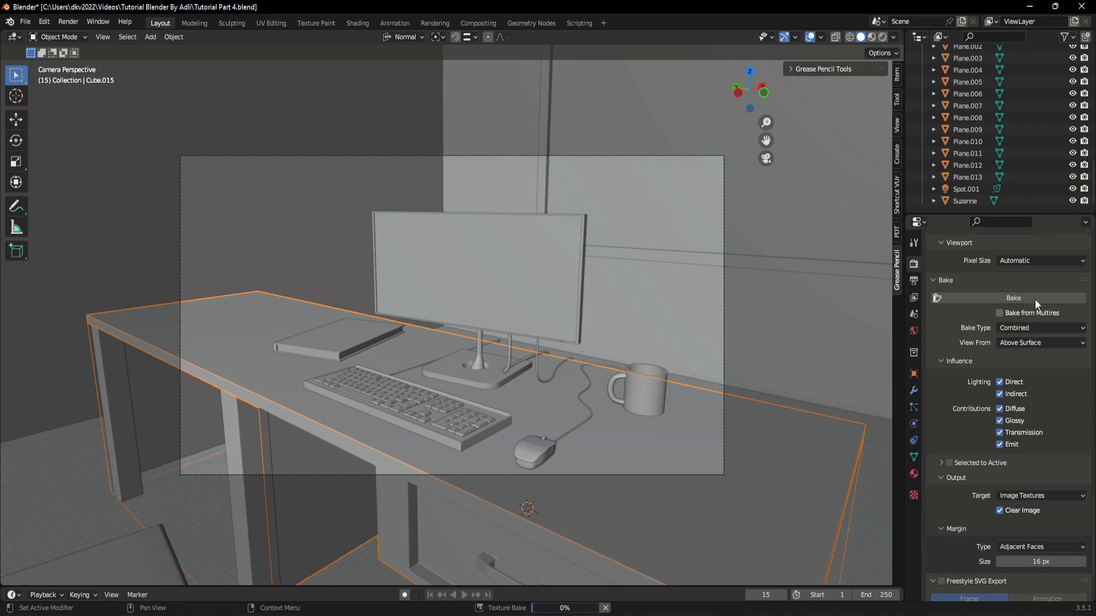
- Scroll the properties panel back up while the Combined bake runs
scroll(1022, 342, "down", 4)
scroll(1018, 419, "up", 1)
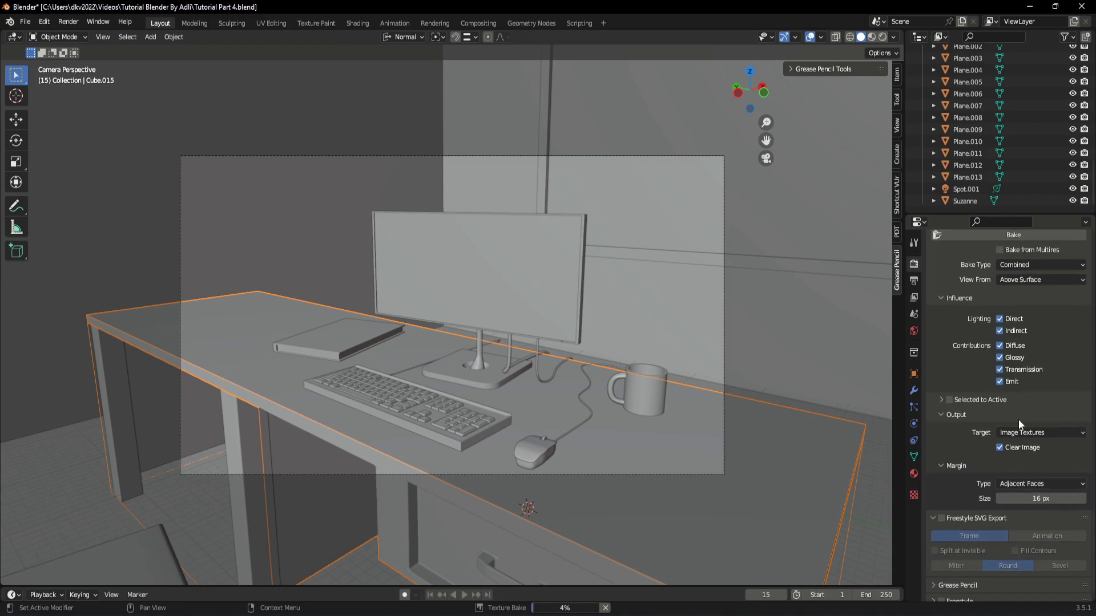
scroll(1010, 421, "up", 3)
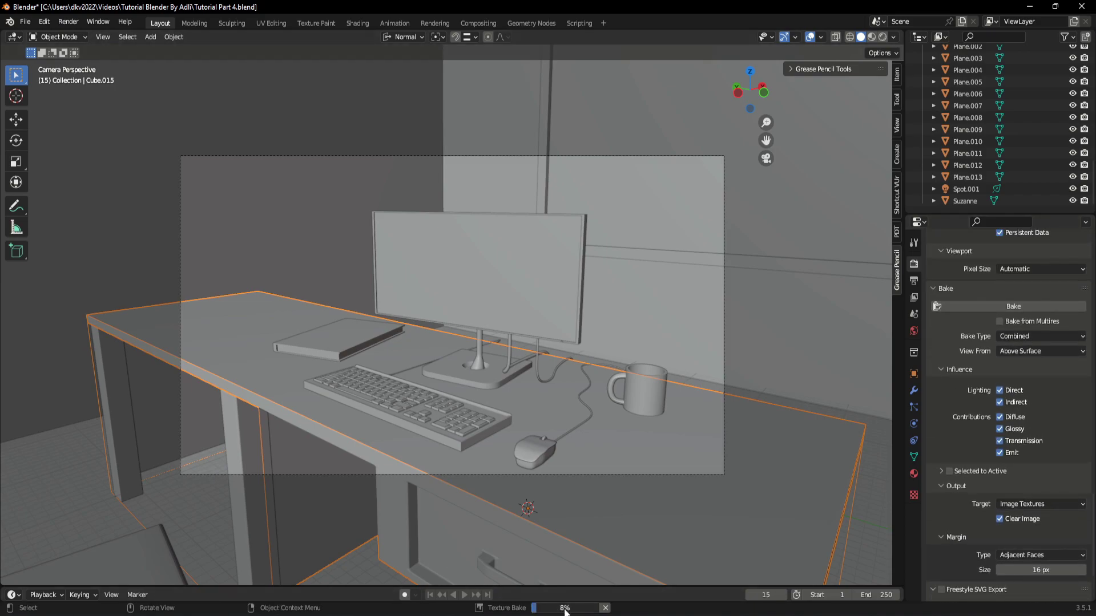
scroll(1034, 428, "down", 4)
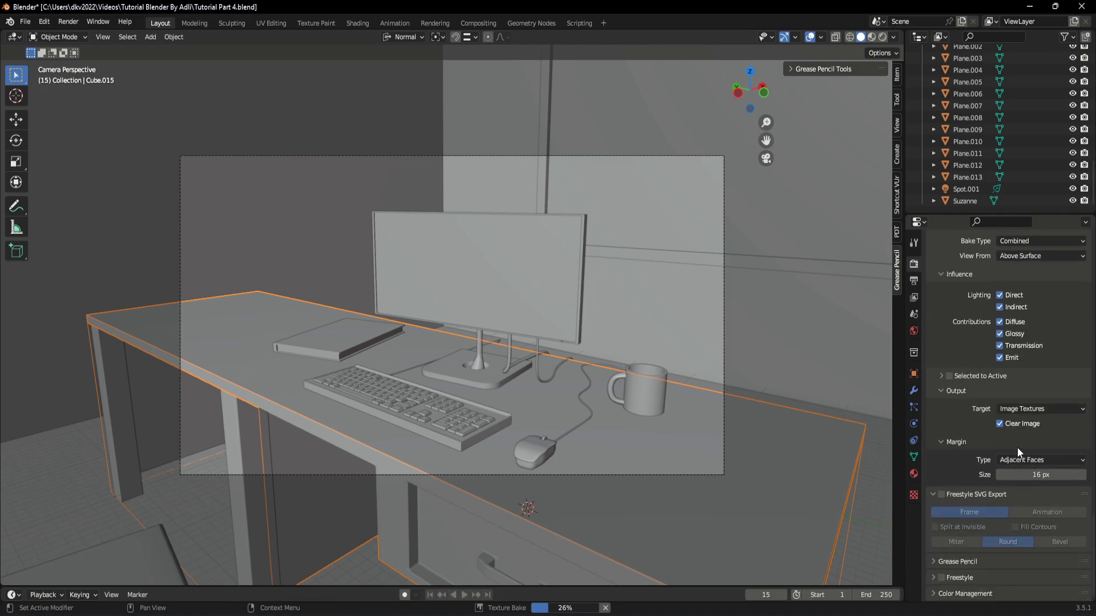
scroll(1017, 448, "up", 6)
scroll(1012, 462, "up", 10)
scroll(1010, 400, "up", 9)
scroll(1009, 349, "up", 5)
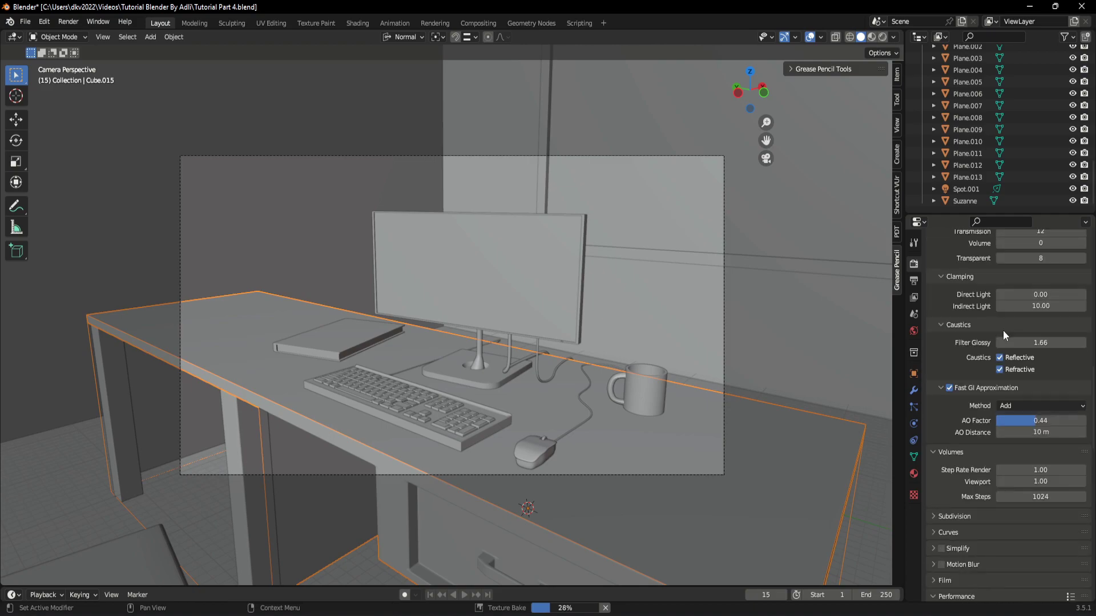
scroll(1002, 330, "up", 5)
scroll(1002, 406, "up", 5)
scroll(1019, 444, "up", 4)
- Check the render Device options and keep GPU Compute
scroll(1019, 444, "up", 8)
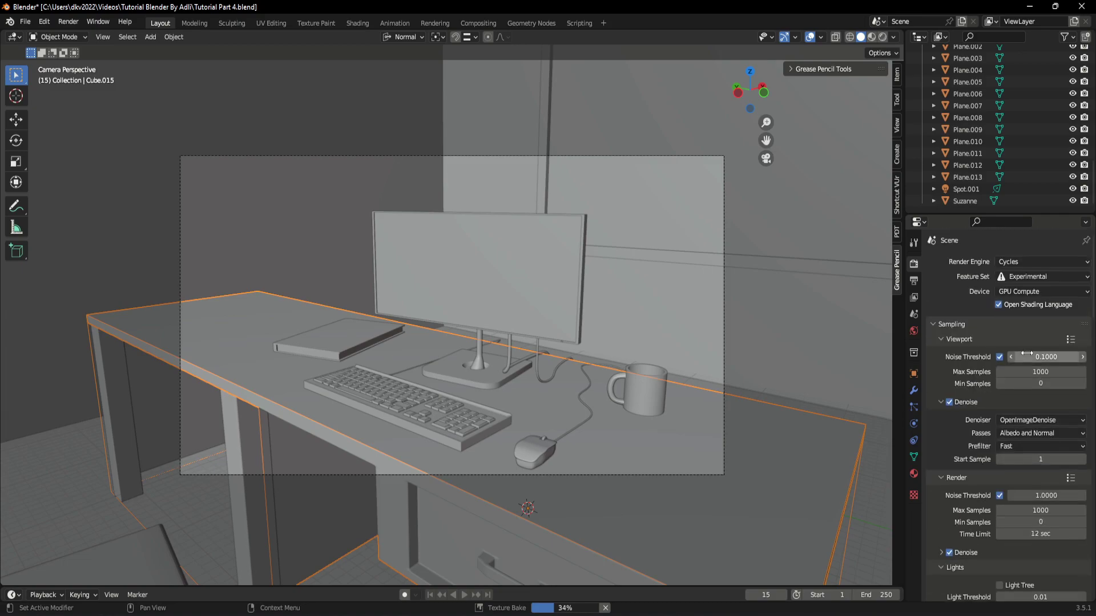
left_click(1043, 291)
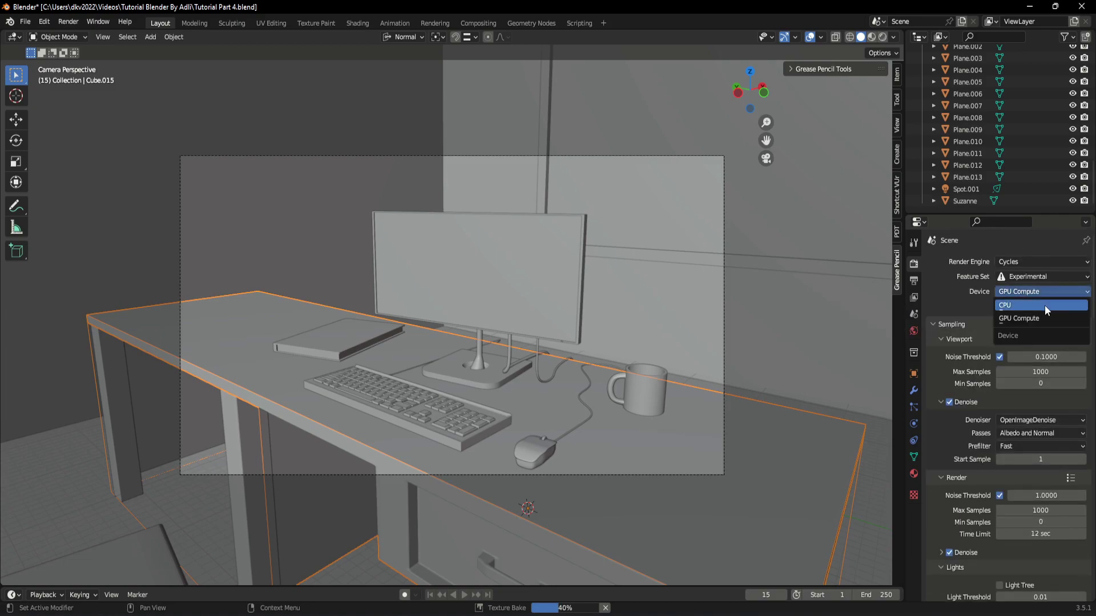
left_click(1069, 288)
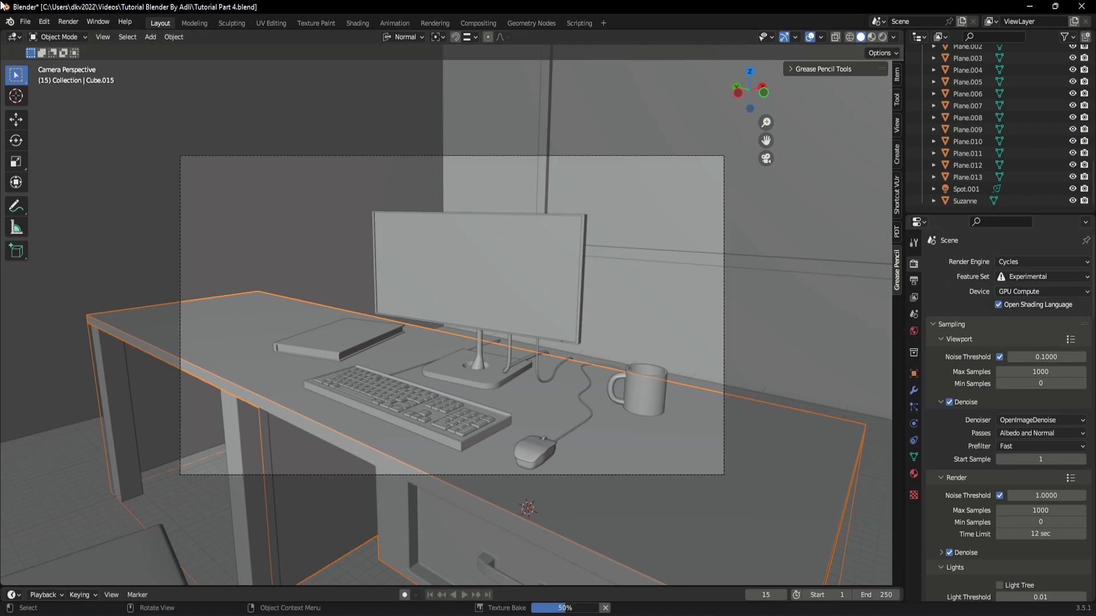
- In Preferences > System, switch Cycles render devices between CUDA, OptiX and oneAPI
left_click(46, 24)
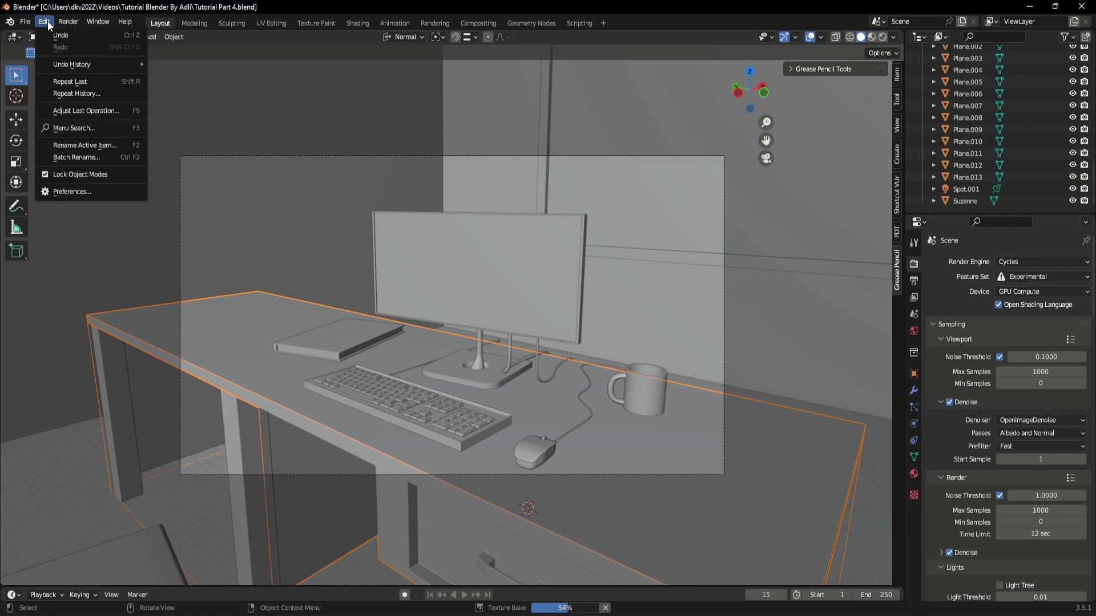
left_click(125, 192)
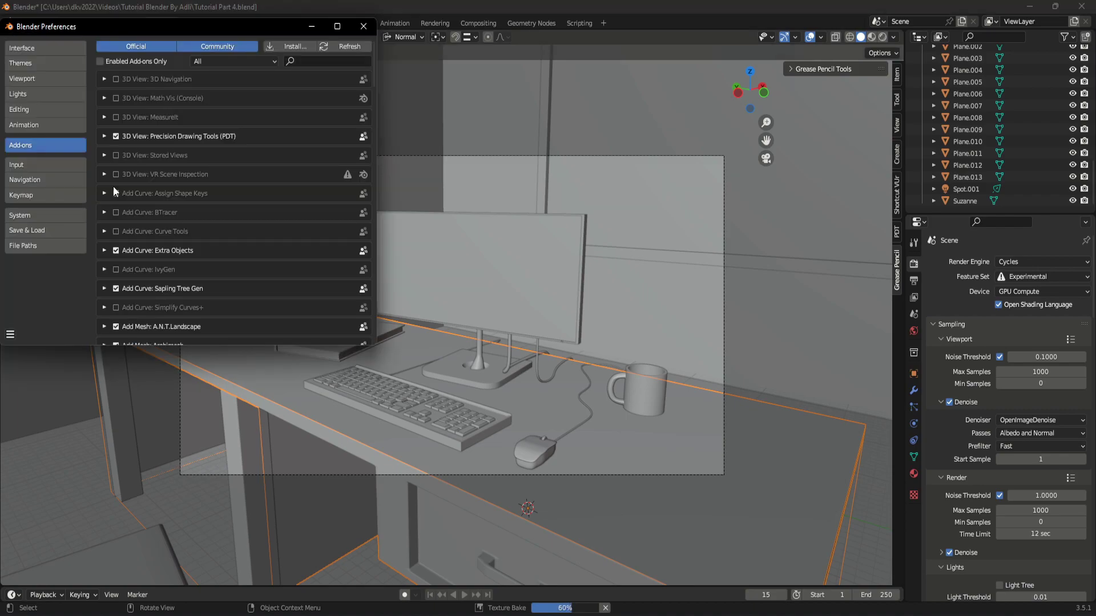
left_click_drag(192, 26, 257, 74)
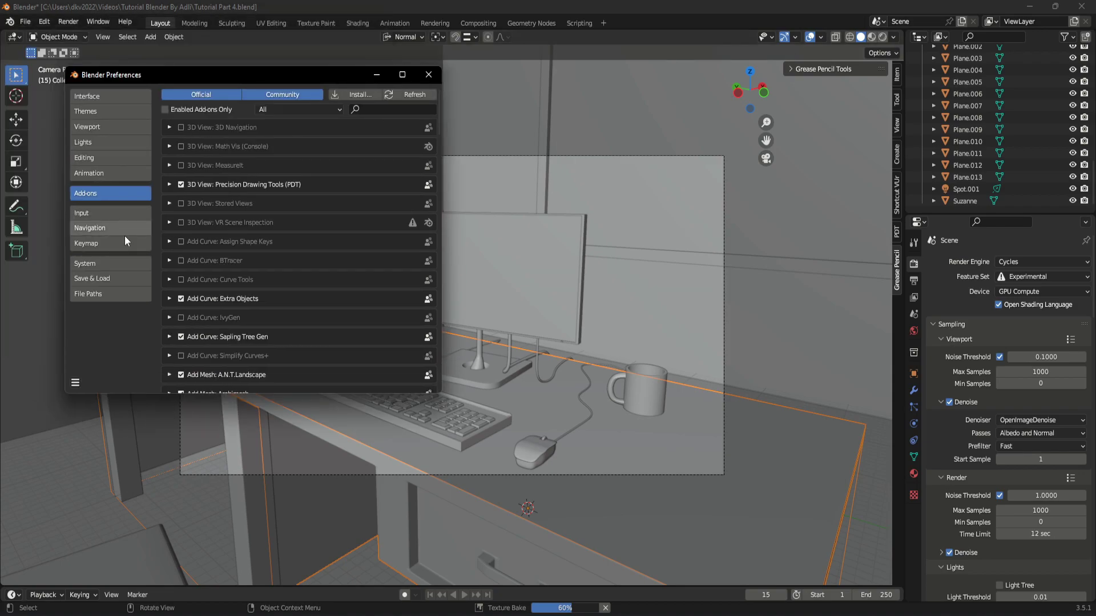
left_click(109, 263)
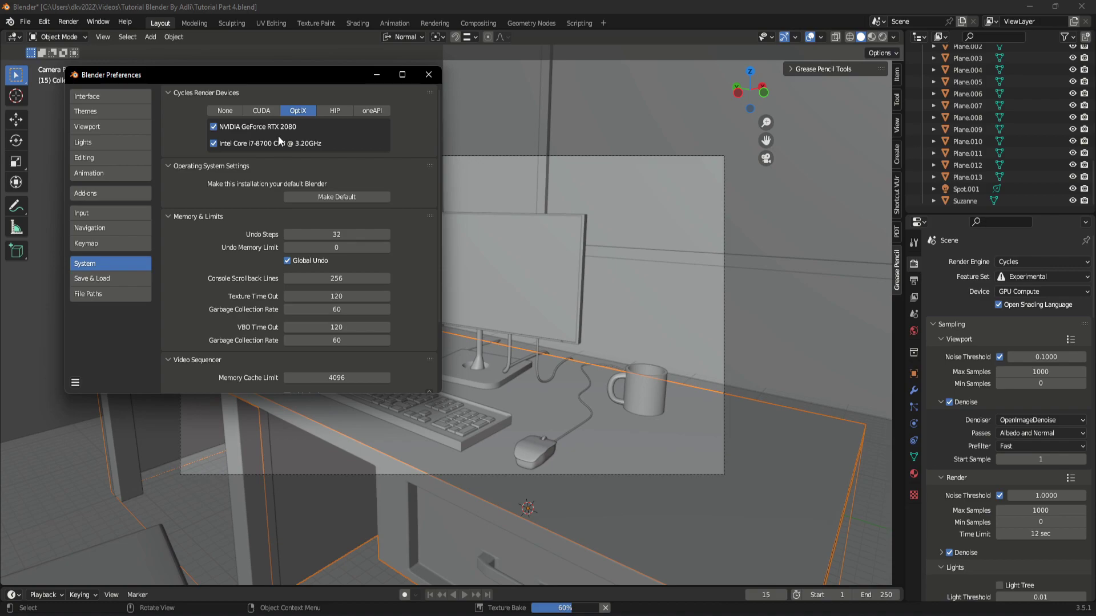
left_click(273, 114)
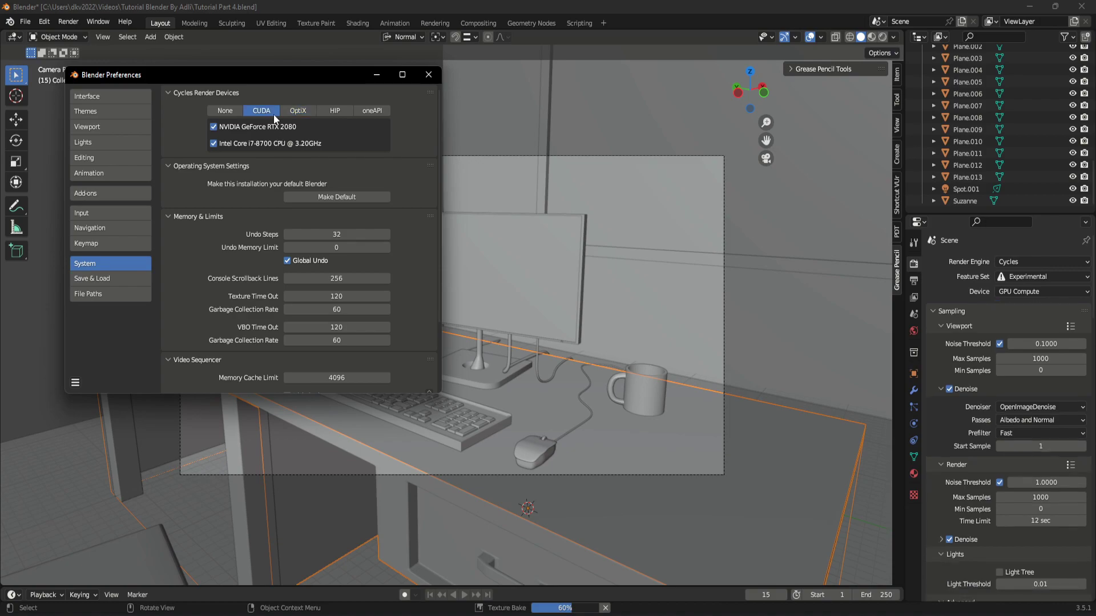
left_click(305, 112)
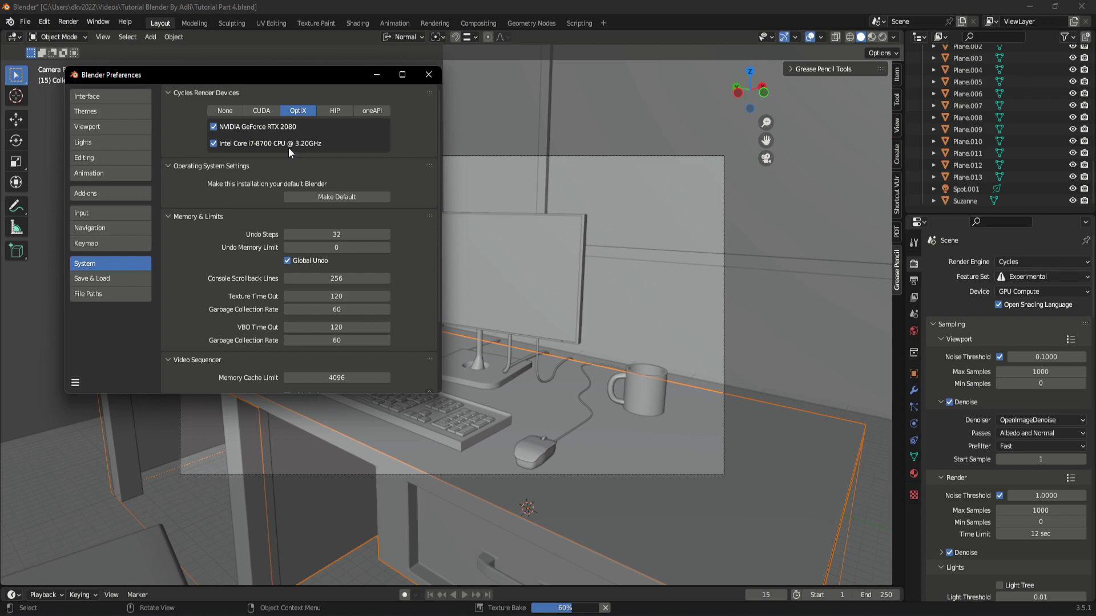
left_click(372, 110)
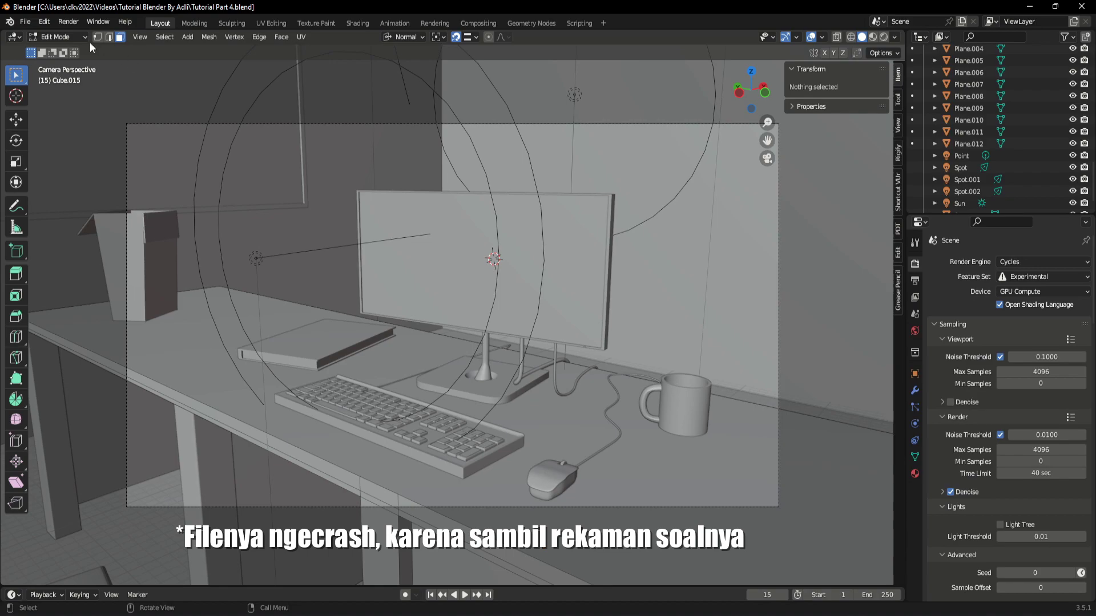
scroll(1038, 411, "down", 5)
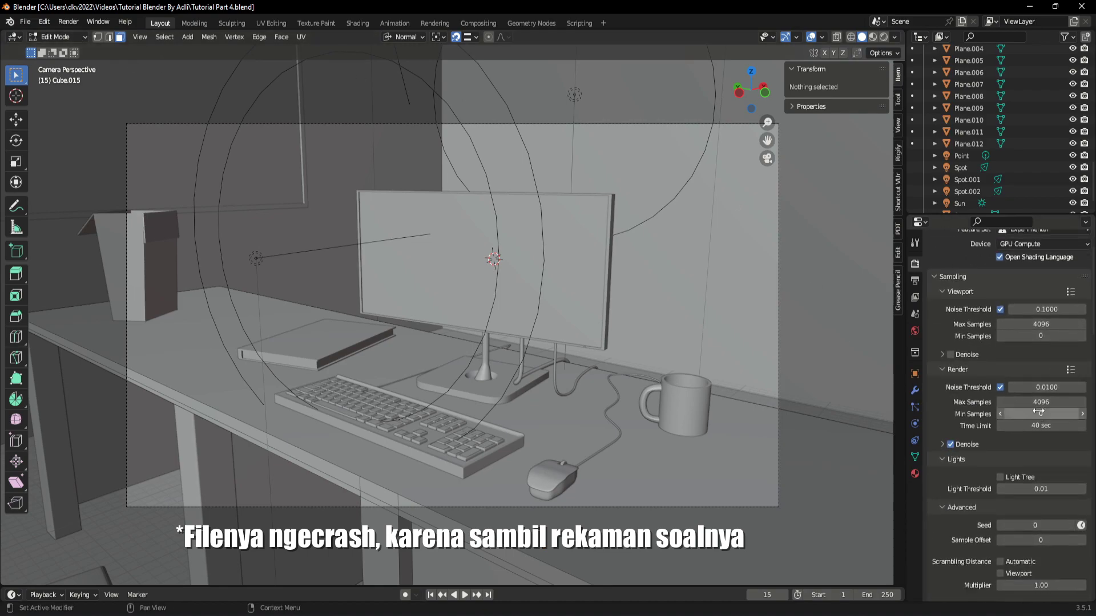
scroll(1038, 410, "down", 1)
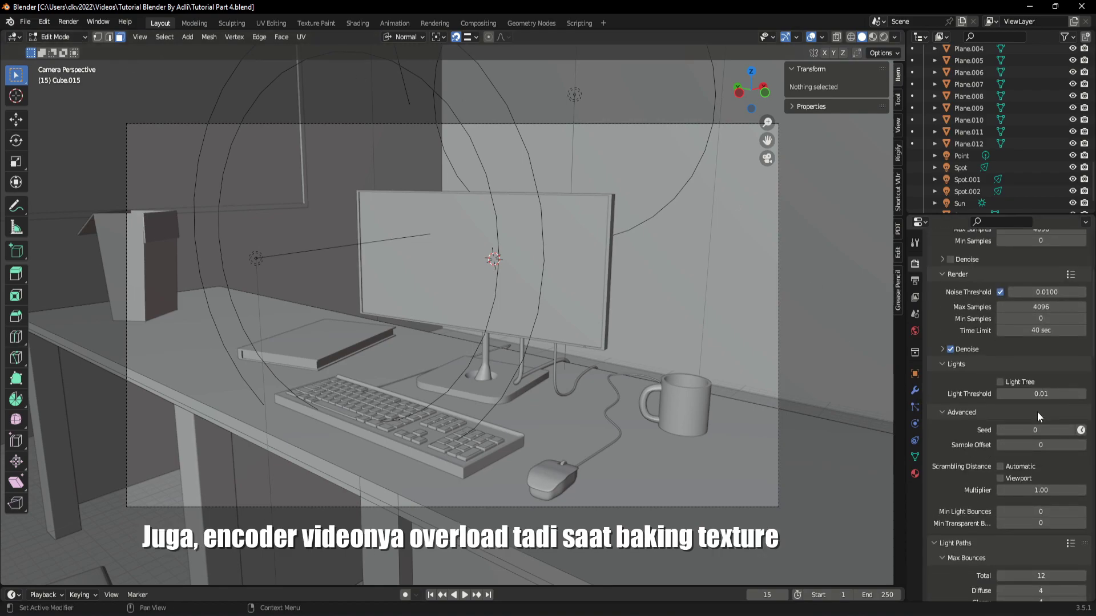
scroll(1036, 412, "down", 4)
scroll(1032, 427, "down", 4)
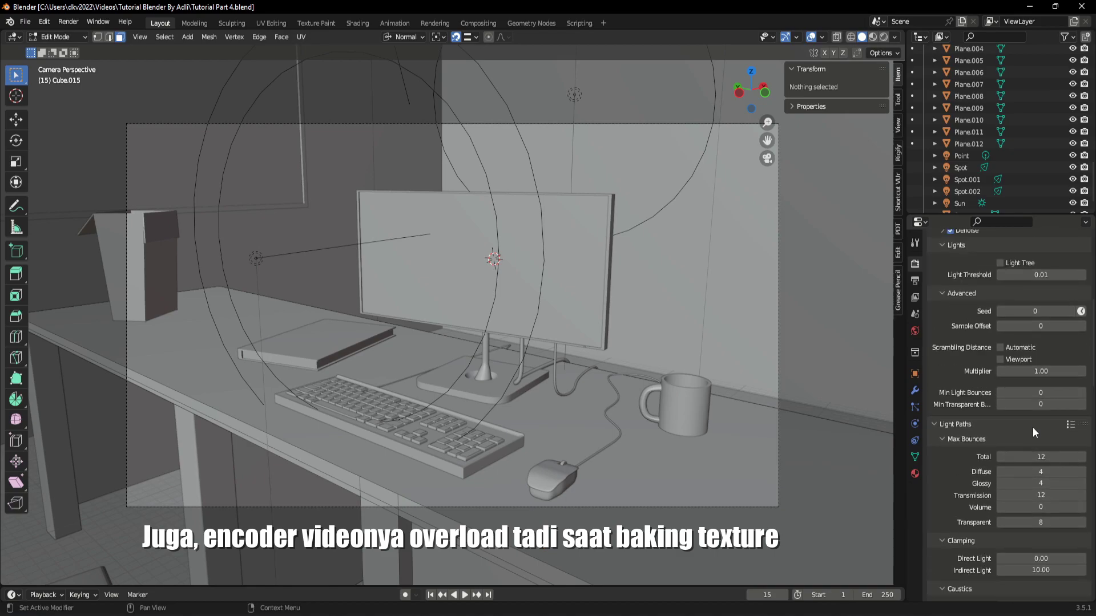
scroll(1036, 432, "down", 4)
scroll(1034, 428, "down", 3)
scroll(1008, 424, "down", 3)
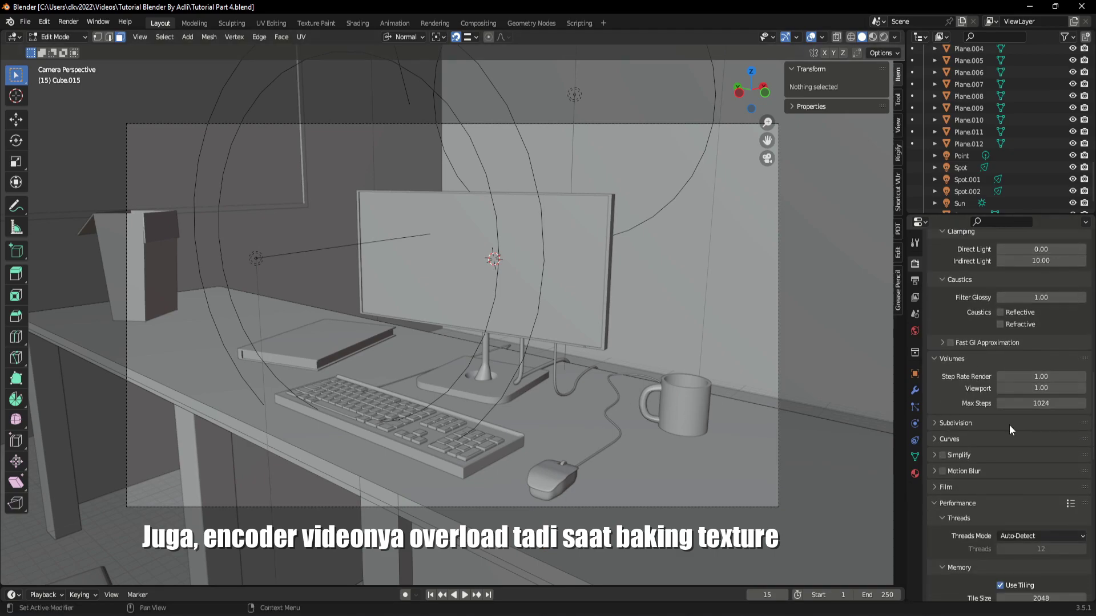
key("z")
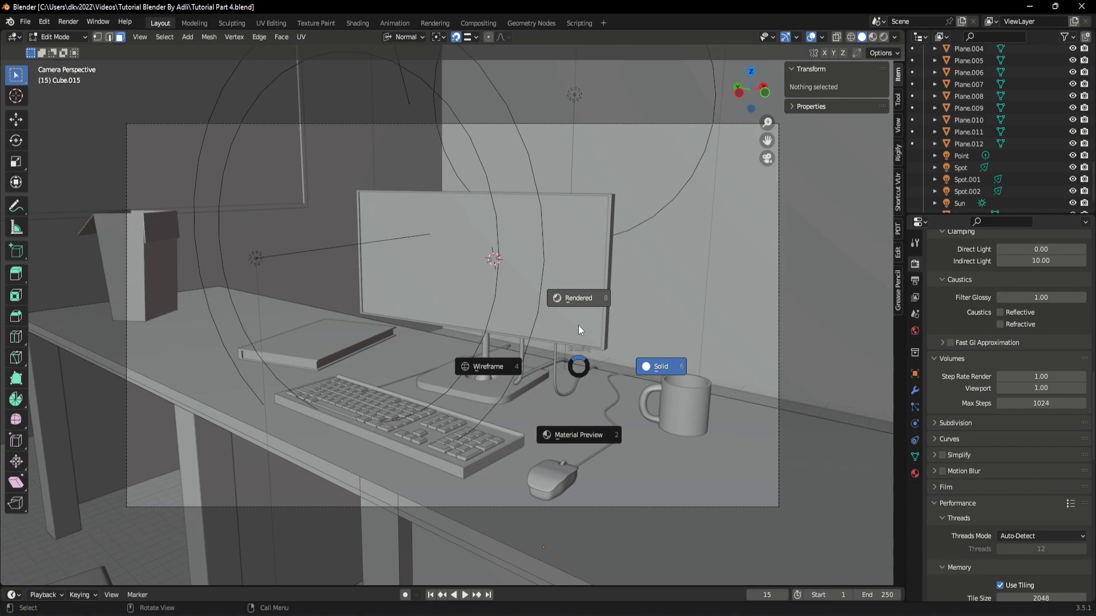
left_click(697, 378)
scroll(1073, 436, "down", 2)
scroll(1074, 437, "down", 2)
scroll(1073, 436, "down", 3)
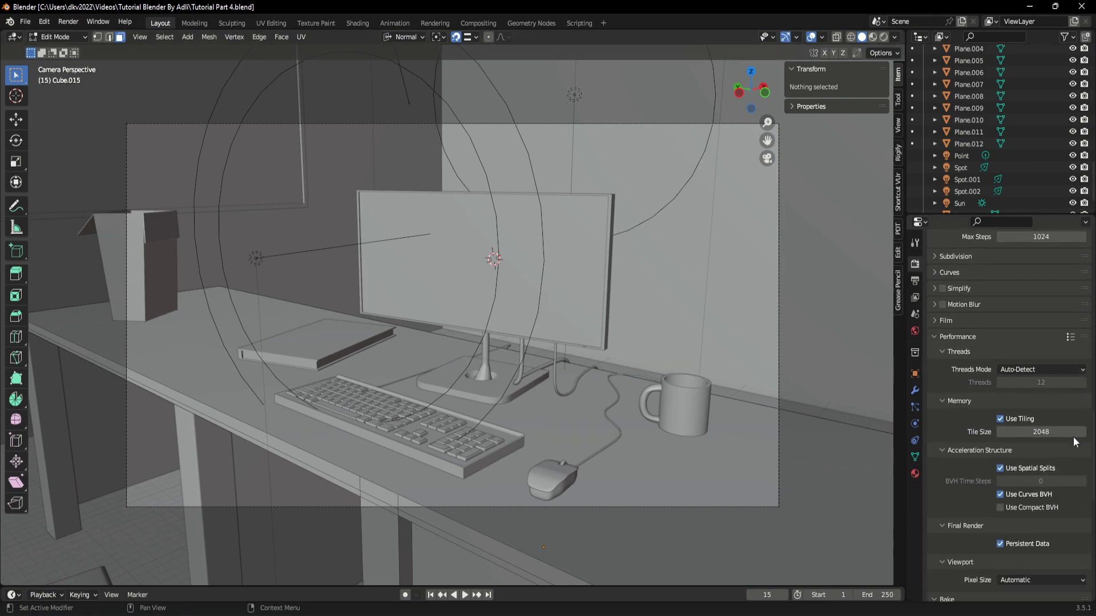
scroll(1050, 400, "down", 2)
scroll(1050, 399, "down", 2)
scroll(1054, 447, "down", 4)
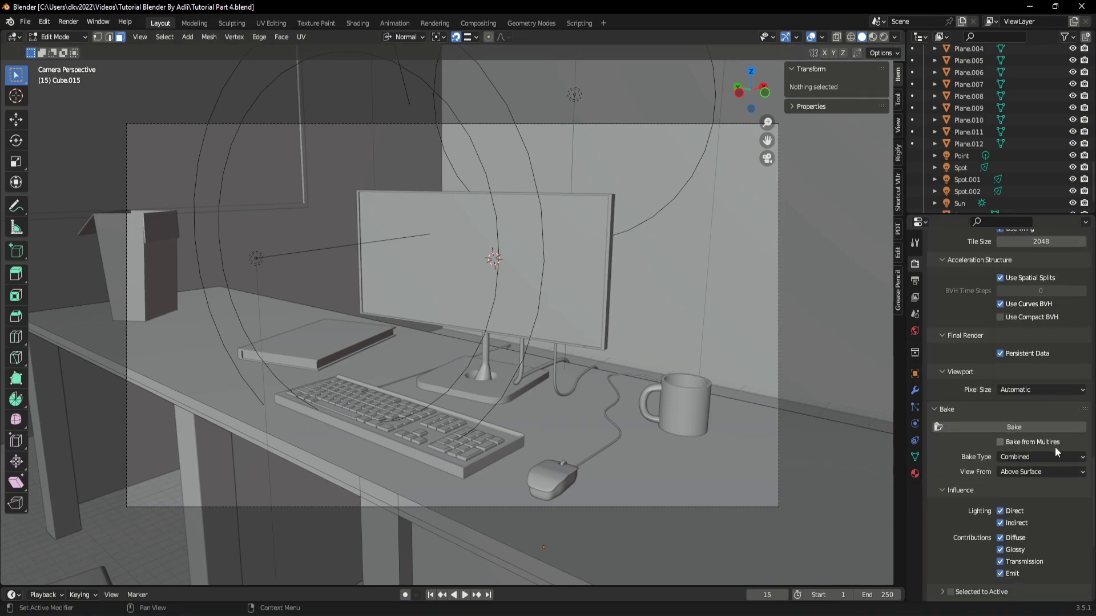
scroll(1047, 455, "down", 3)
left_click(541, 468)
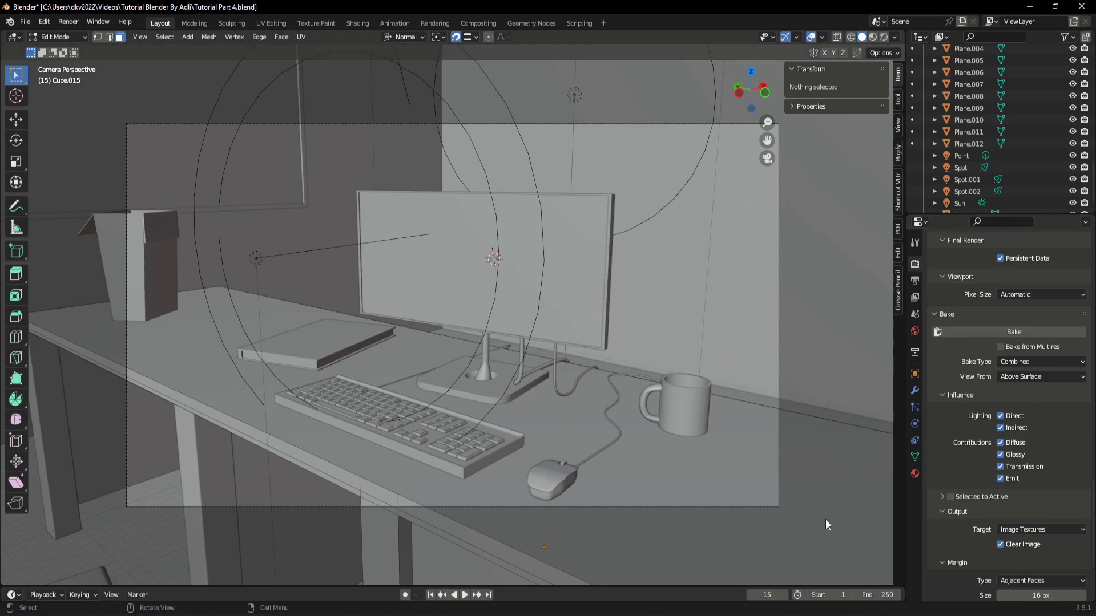
key("Tab")
scroll(562, 396, "down", 3)
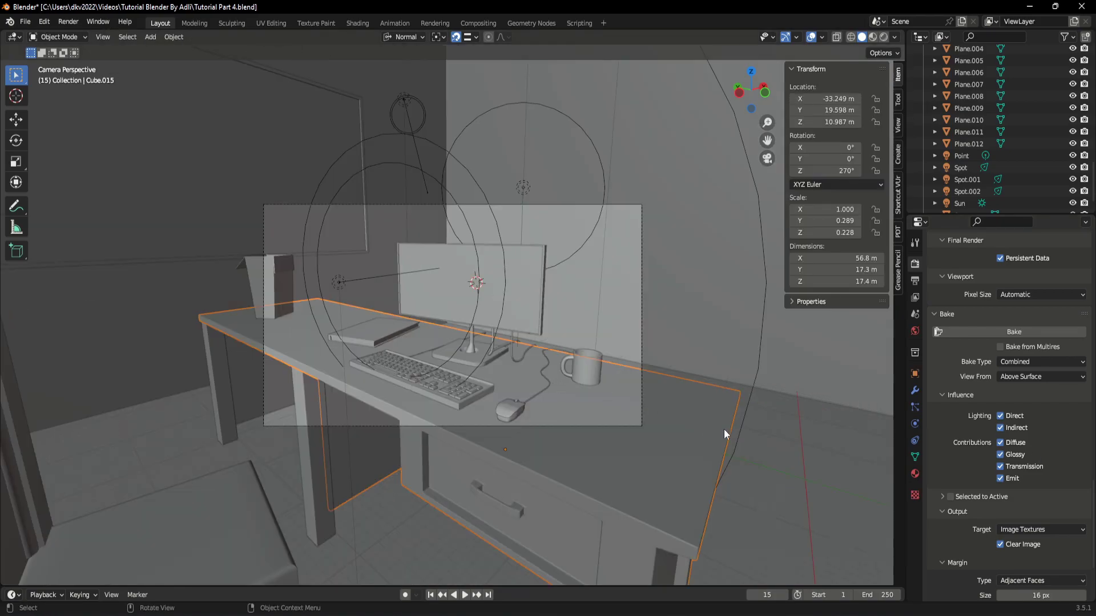
scroll(765, 445, "up", 1)
scroll(804, 461, "up", 1)
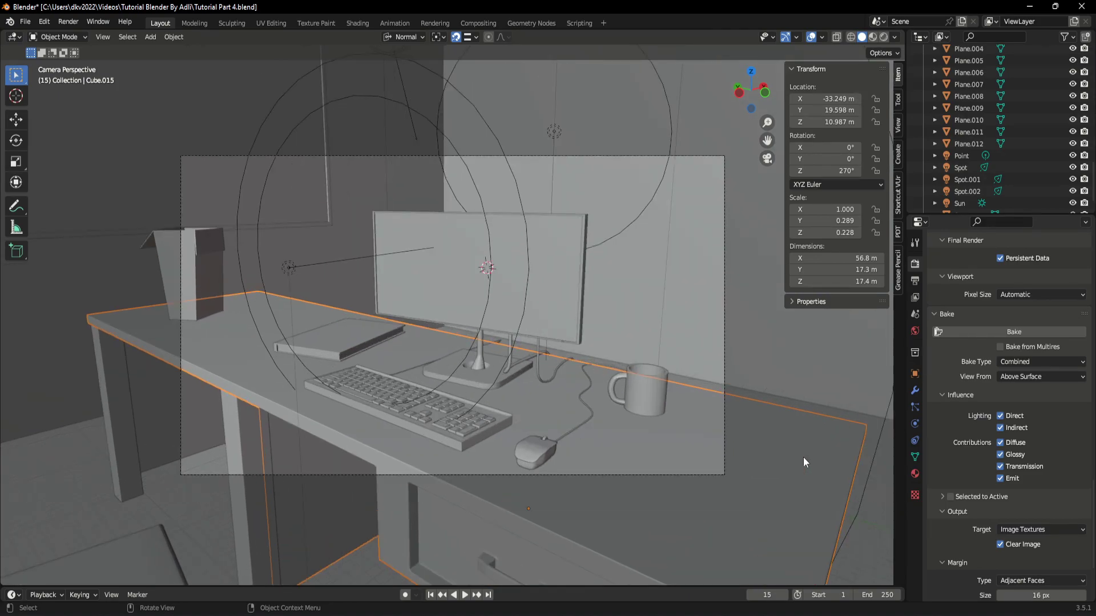
scroll(980, 385, "down", 2)
scroll(981, 420, "down", 2)
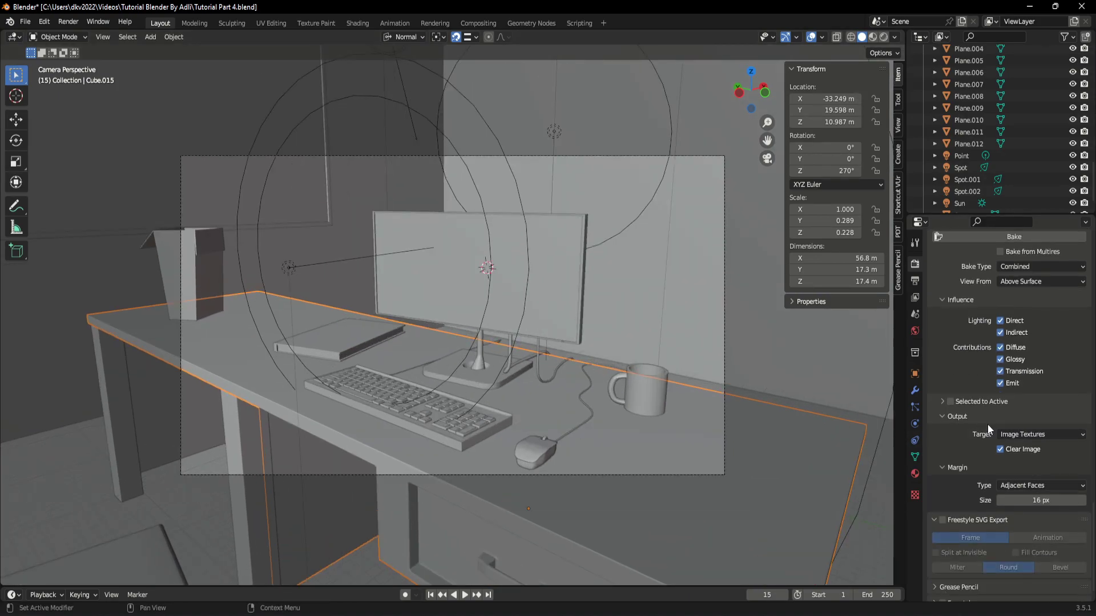
scroll(991, 424, "up", 3)
scroll(990, 424, "up", 4)
scroll(735, 389, "up", 2)
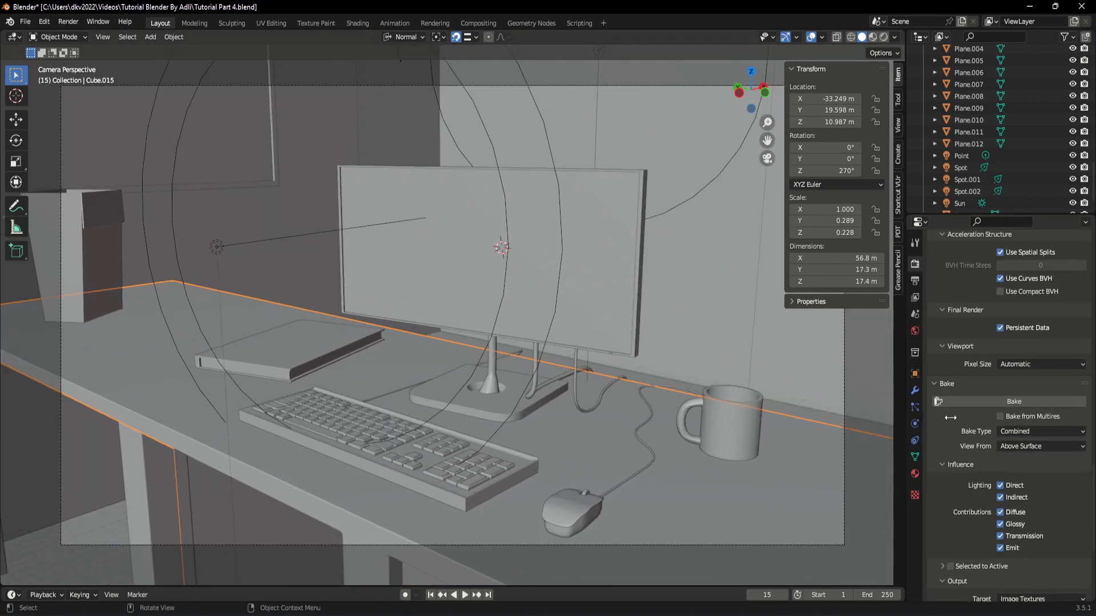
scroll(997, 408, "up", 4)
scroll(1026, 322, "up", 4)
scroll(1010, 329, "up", 3)
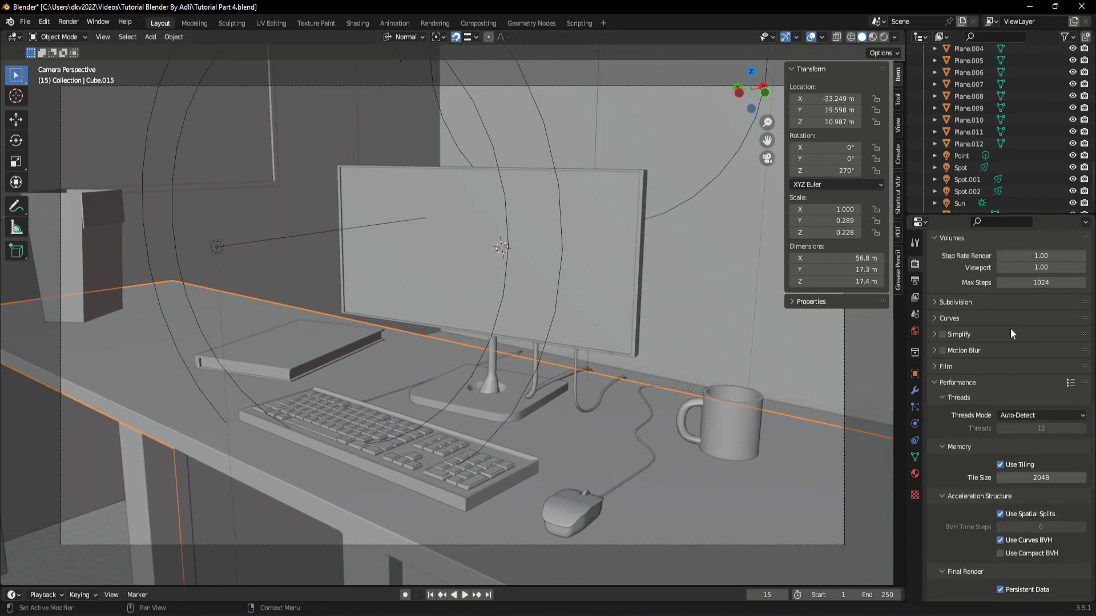
- Enable Motion Blur in the render properties
left_click(942, 351)
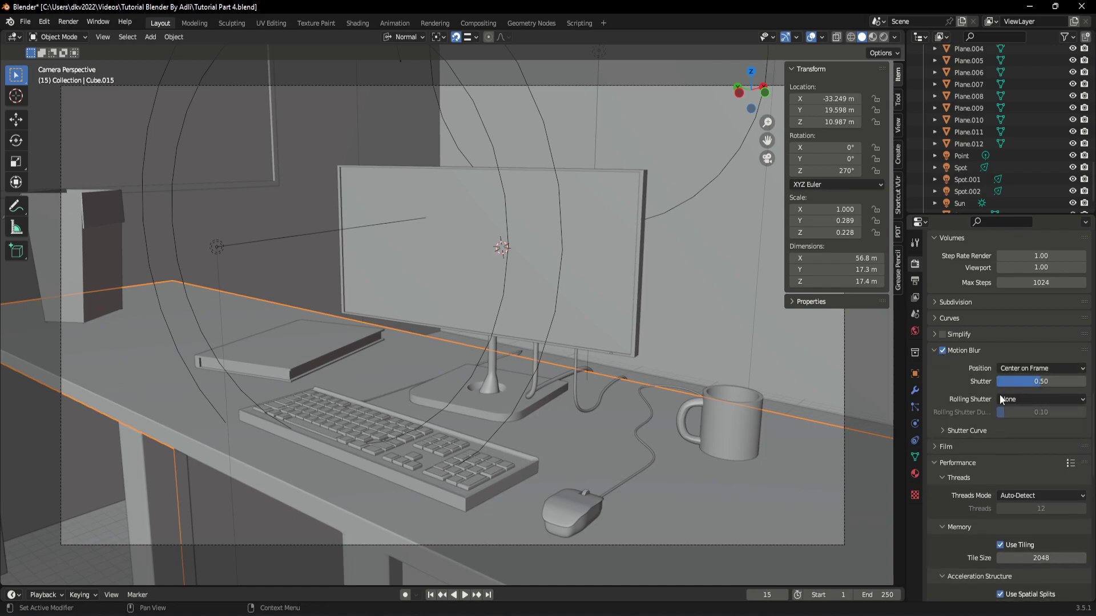
scroll(987, 393, "up", 1)
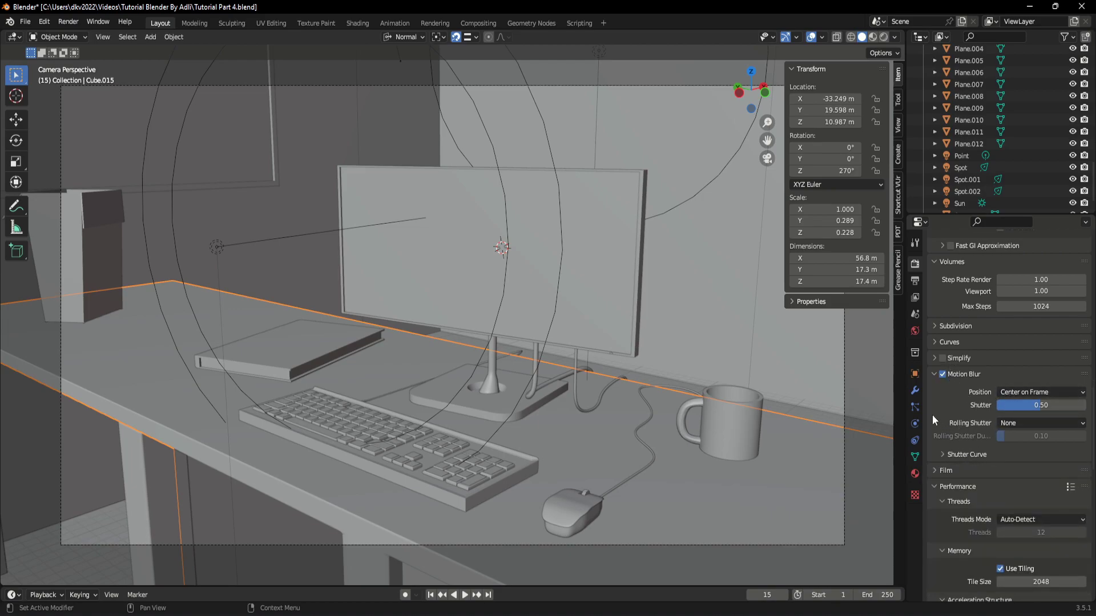
scroll(950, 429, "up", 1)
scroll(958, 451, "up", 2)
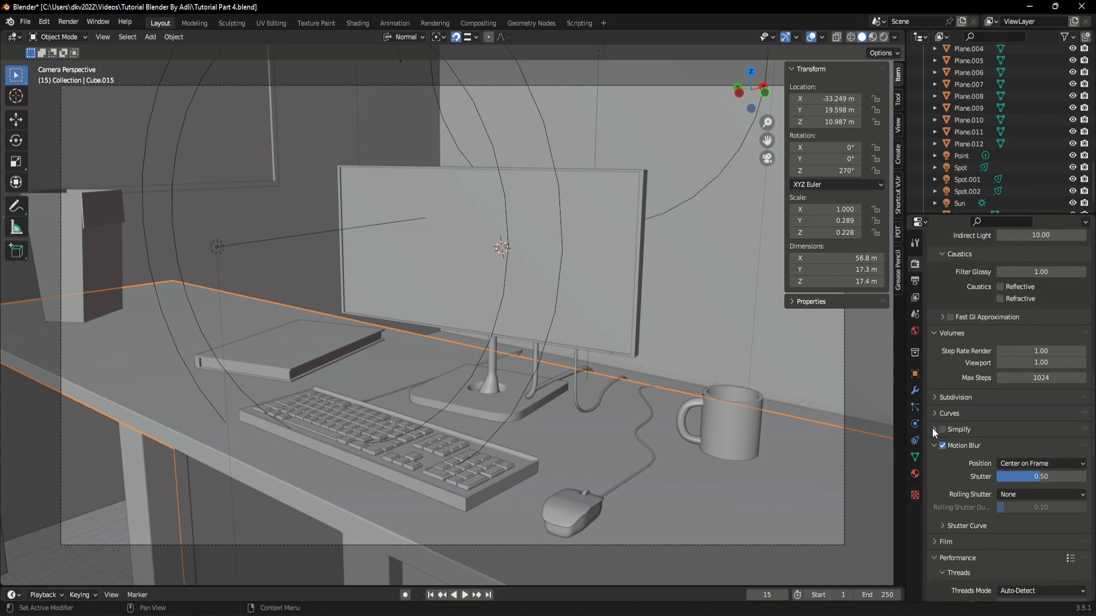
- Expand the Simplify panel and enable Simplify for the scene
left_click(933, 429)
left_click(934, 427)
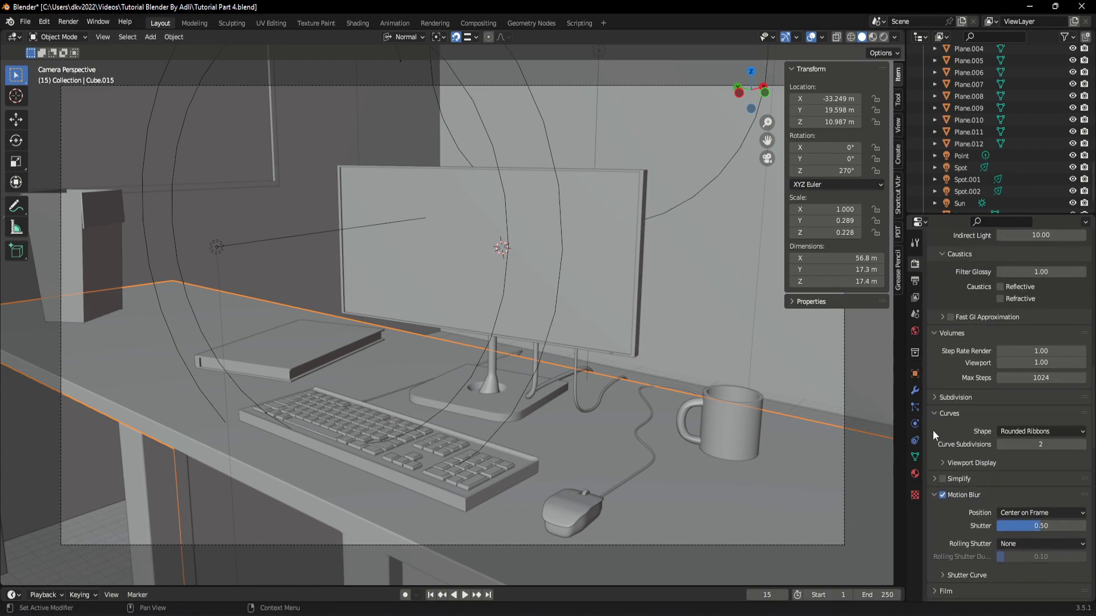
left_click(933, 412)
left_click(935, 429)
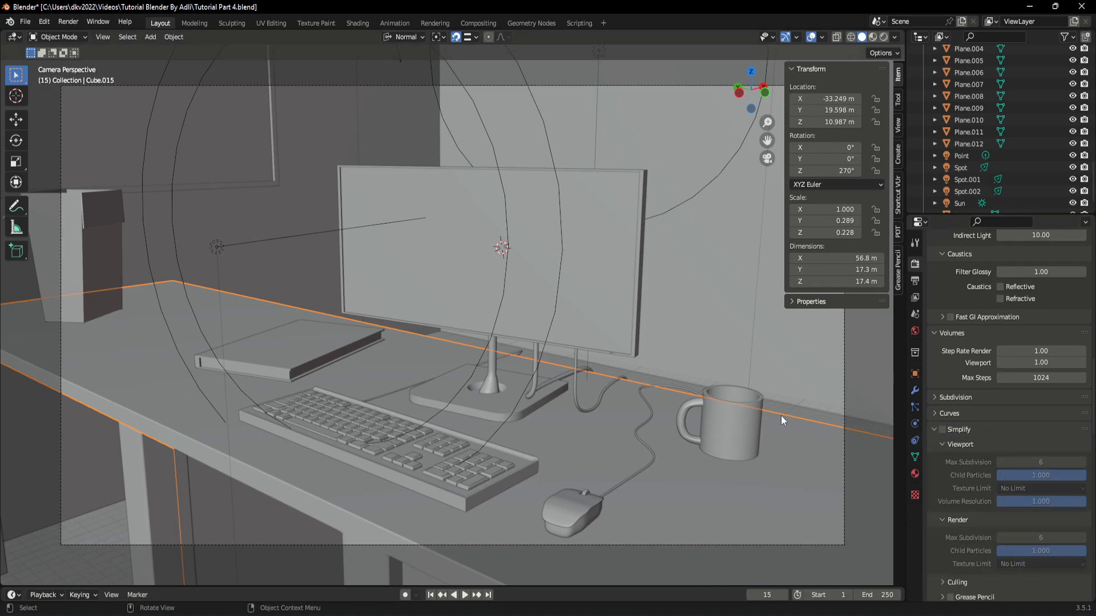
scroll(951, 365, "down", 3)
left_click(943, 358)
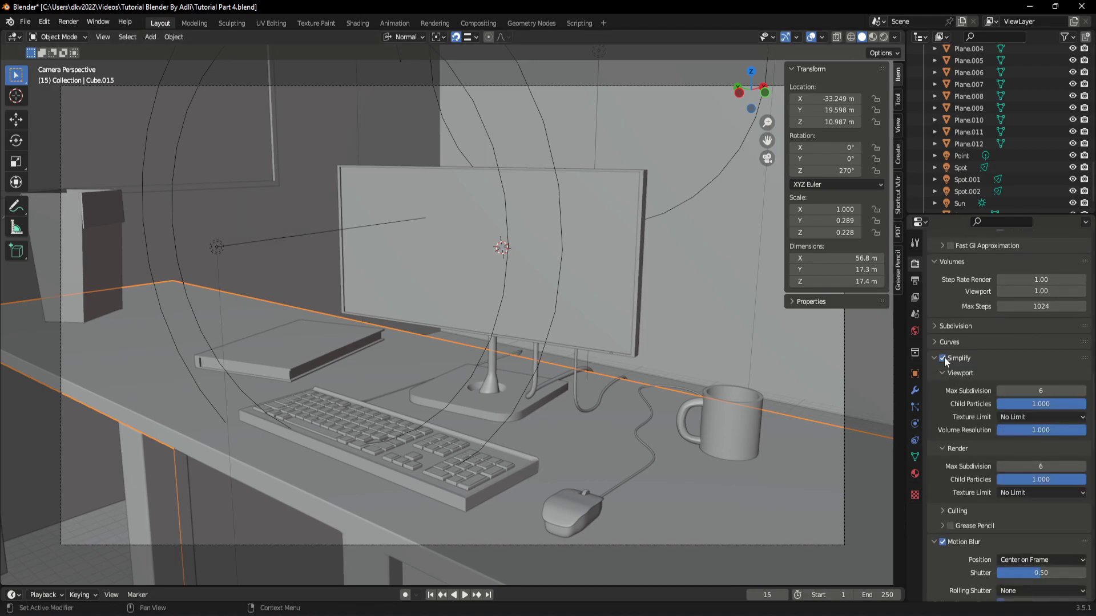
key("z")
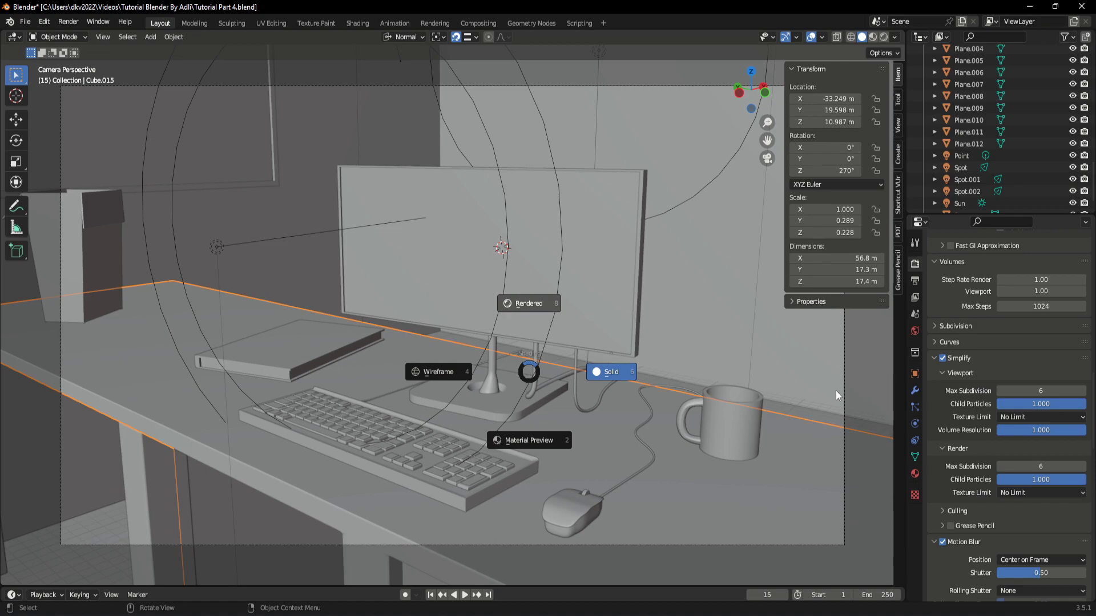
- Preview the room in rendered shading from above, then return to solid shading
key("8")
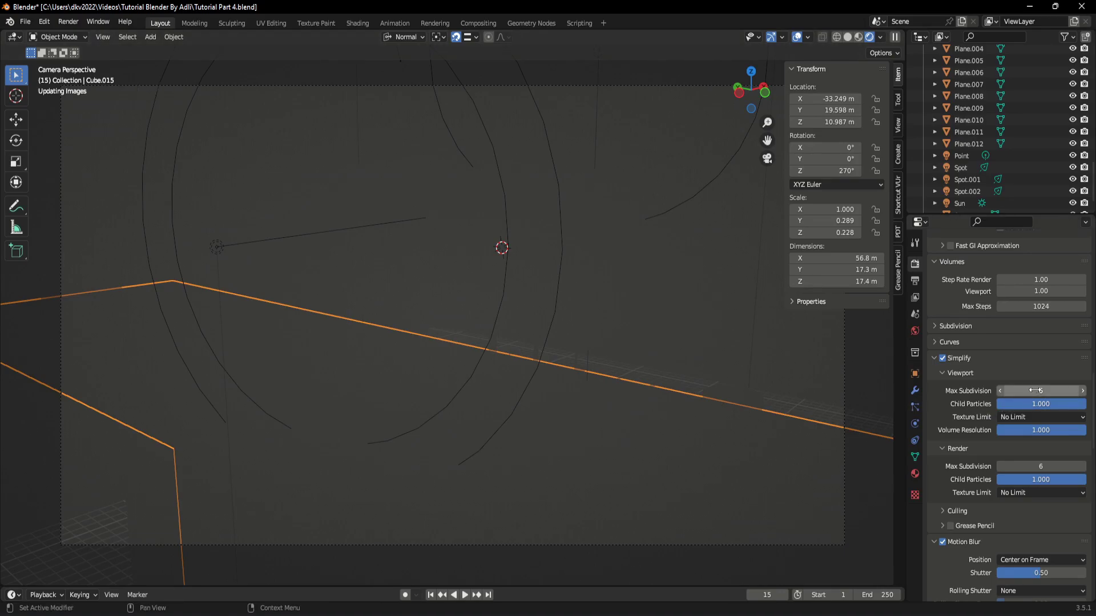
scroll(1022, 402, "down", 1)
middle_click_drag(502, 342, 535, 365)
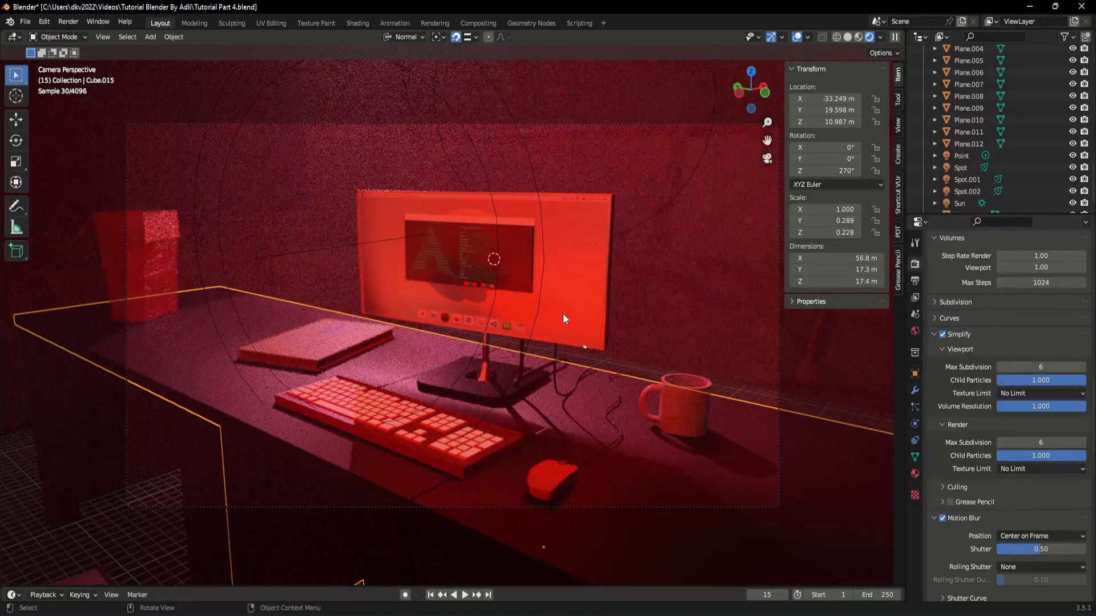
middle_click_drag(562, 314, 566, 395)
scroll(566, 393, "down", 2)
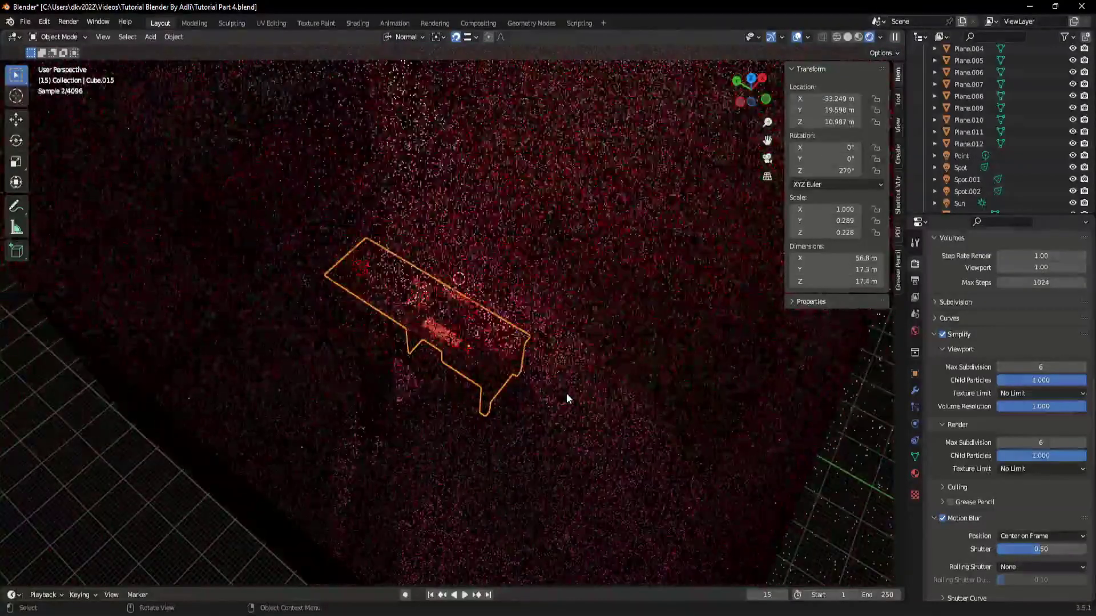
middle_click_drag(534, 309, 546, 410)
key("z")
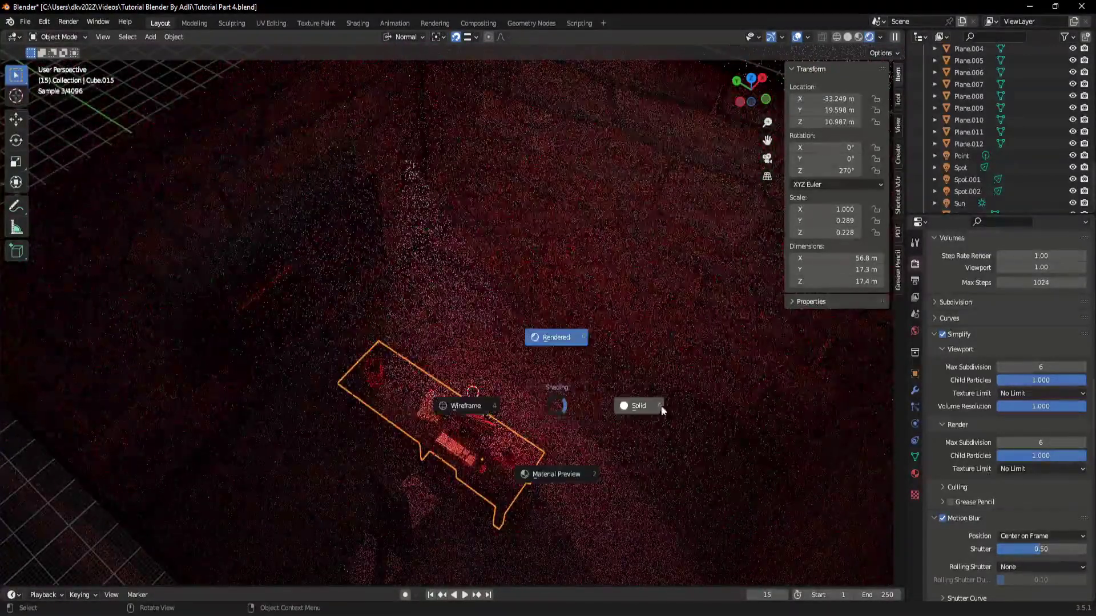
left_click(666, 407)
mouse_move(649, 406)
middle_mouse_down()
mouse_move(594, 399)
mouse_move(483, 456)
mouse_move(402, 275)
middle_mouse_up()
- Delete the Spot, Spot.002 and Point lights
left_click(405, 273)
key("Delete")
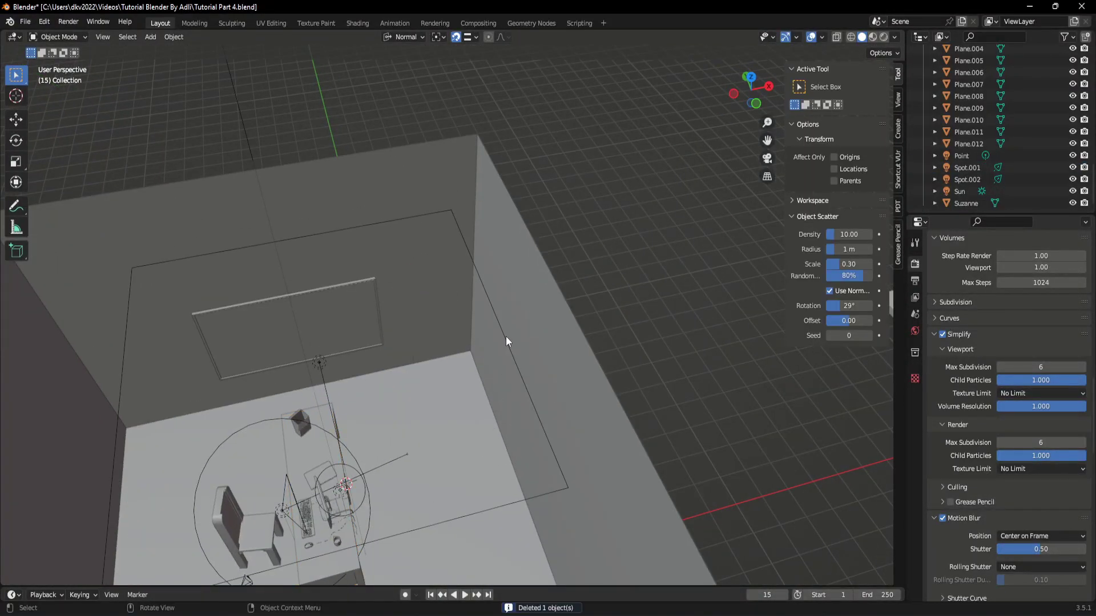
middle_click_drag(339, 372, 357, 465)
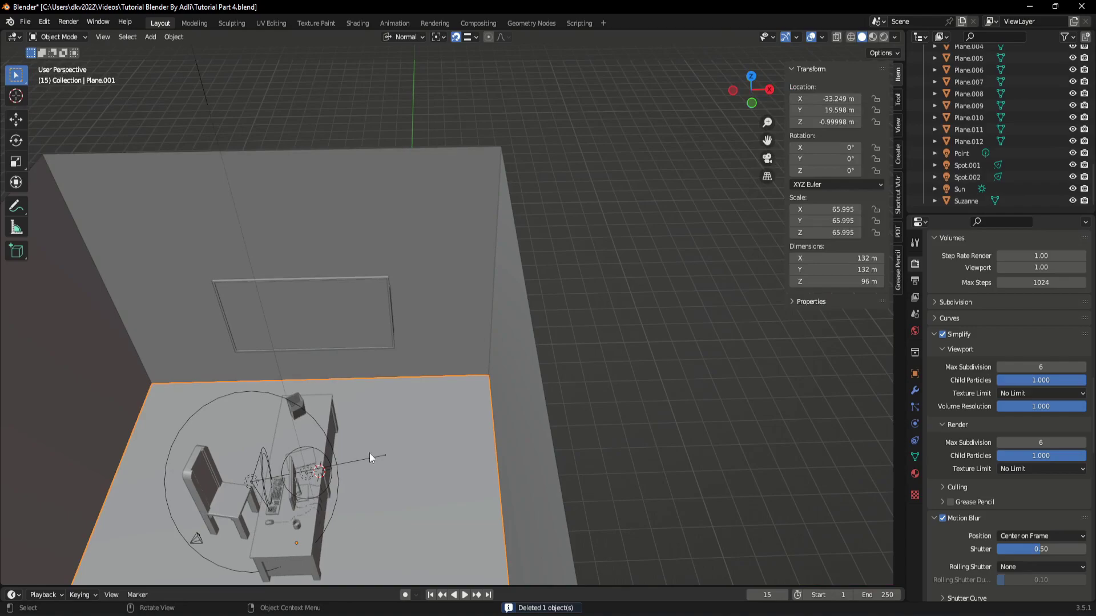
left_click(369, 458)
key("Delete")
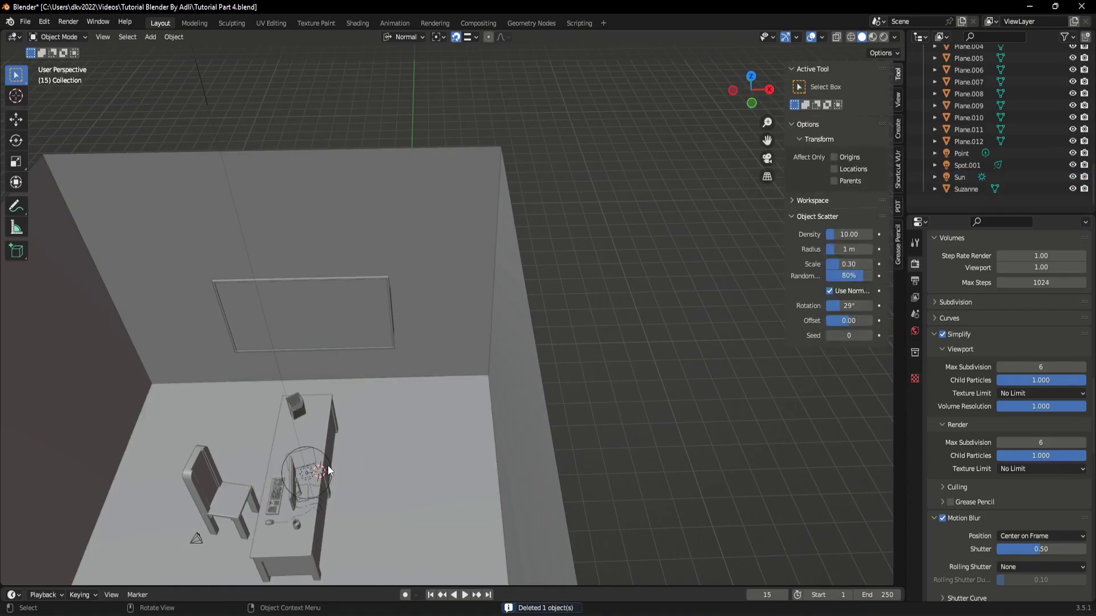
left_click(335, 468)
key("Delete")
- Check the lighting in rendered preview, return to solid shading, and select the Sun
mouse_move(453, 448)
middle_mouse_down()
mouse_move(638, 323)
mouse_move(560, 333)
mouse_move(614, 370)
mouse_move(319, 375)
mouse_move(540, 433)
mouse_move(467, 323)
middle_mouse_up()
key("z")
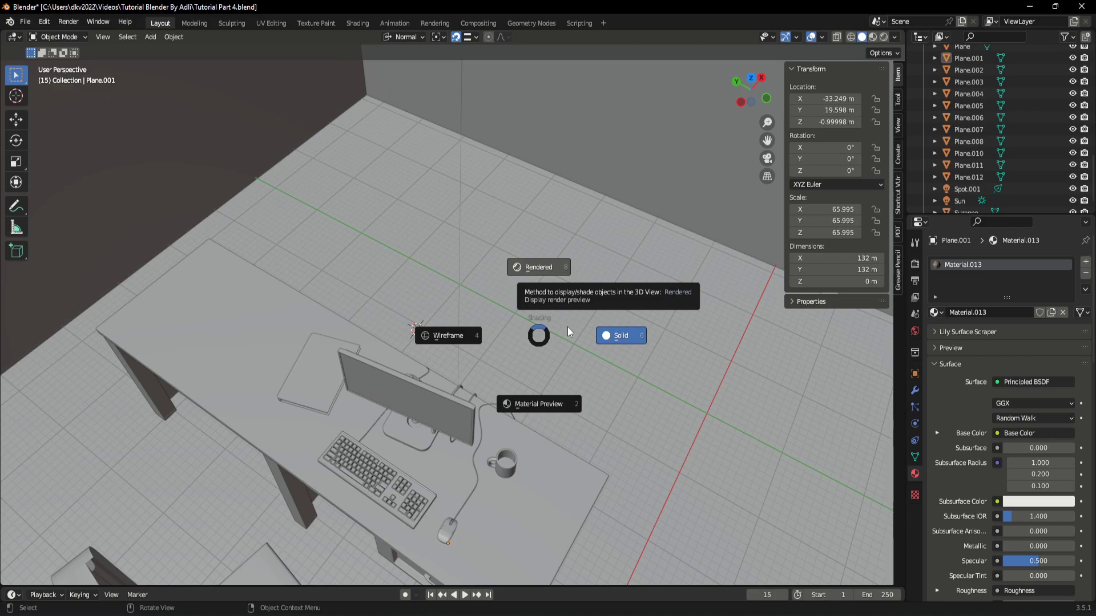
left_click(557, 275)
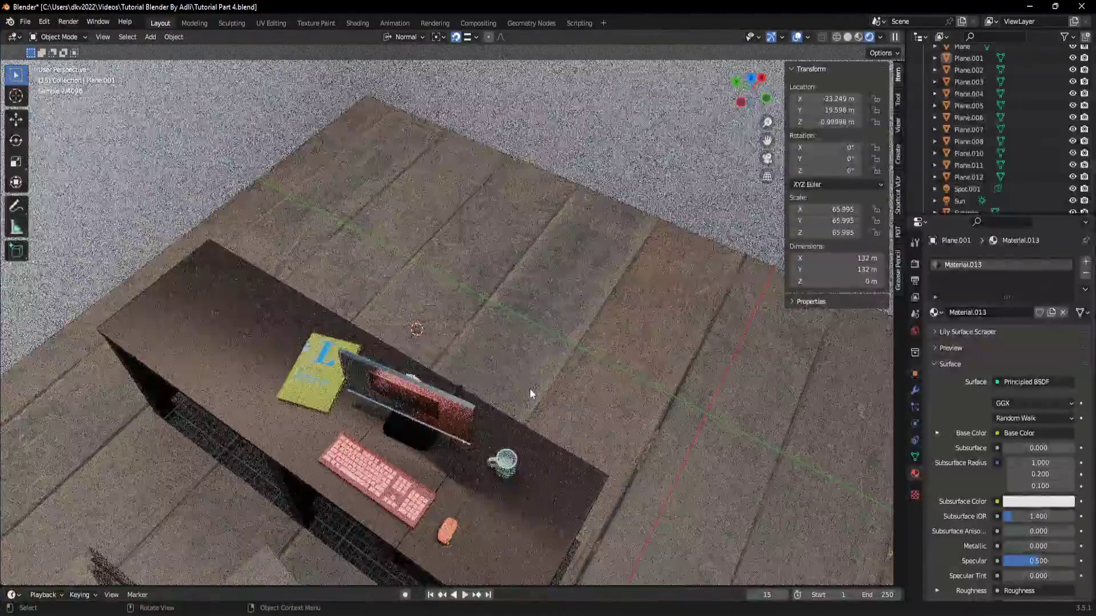
mouse_move(525, 412)
middle_mouse_down()
mouse_move(484, 349)
mouse_move(462, 362)
mouse_move(554, 331)
mouse_move(516, 248)
middle_mouse_up()
key("z")
left_click(602, 360)
scroll(495, 327, "down", 7)
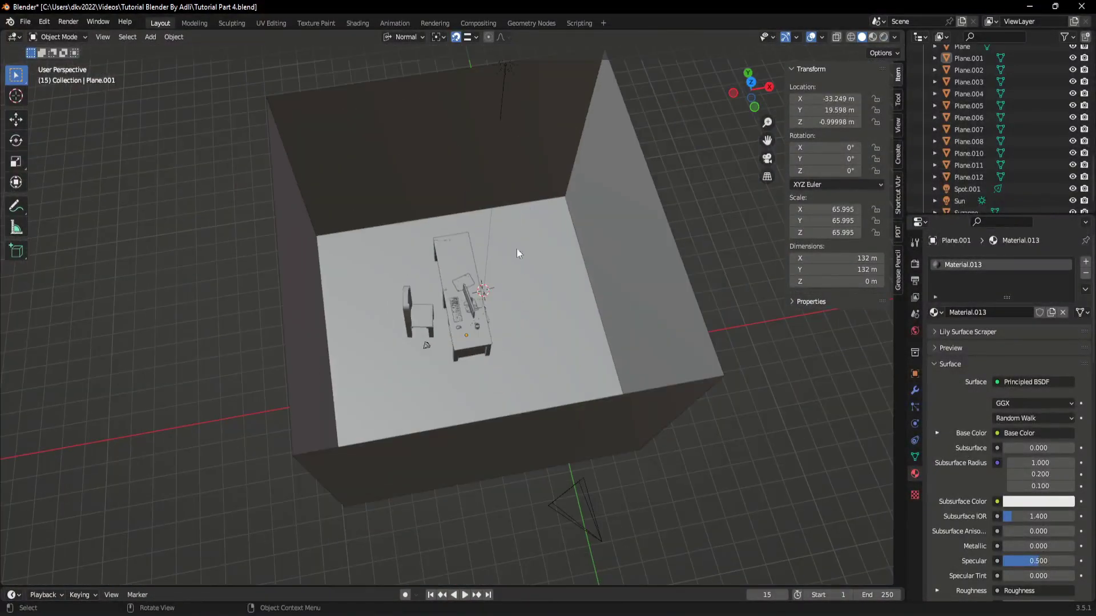
left_click(500, 81)
scroll(551, 359, "up", 4)
- Enable Fast GI Approximation in the render settings
middle_click_drag(550, 360, 639, 341)
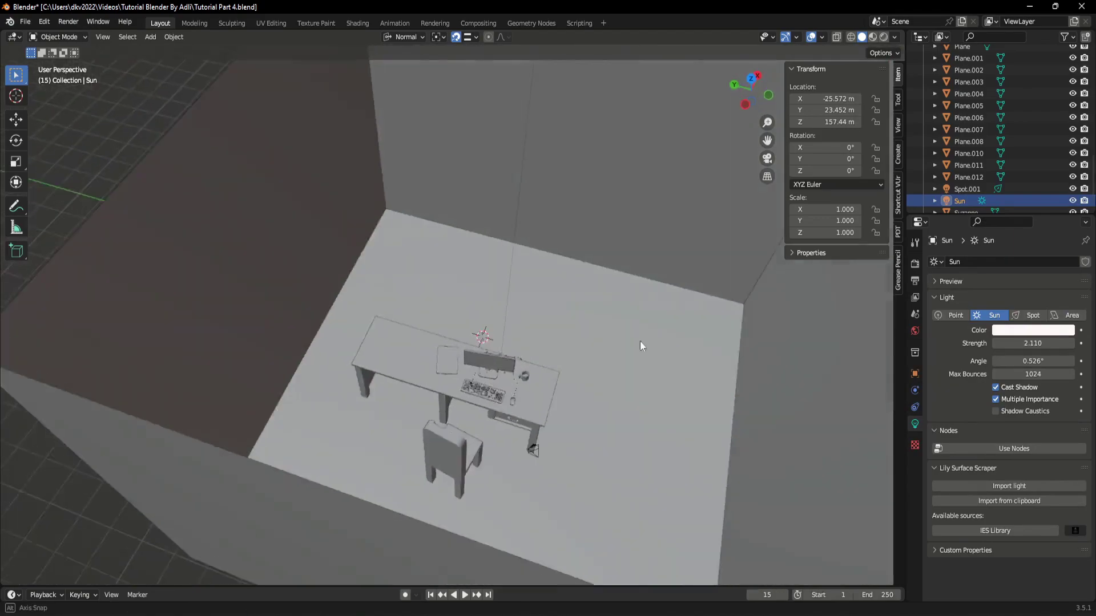
scroll(577, 315, "up", 3)
middle_click_drag(579, 315, 439, 280, "shift")
left_click(915, 263)
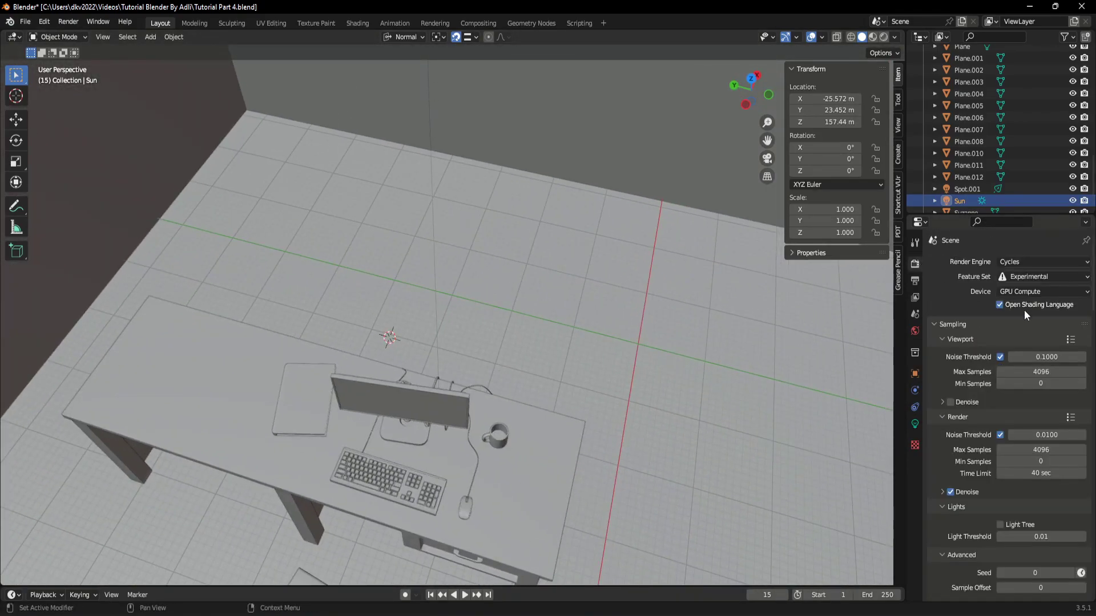
scroll(1012, 429, "down", 10)
scroll(959, 412, "down", 4)
scroll(947, 477, "down", 3)
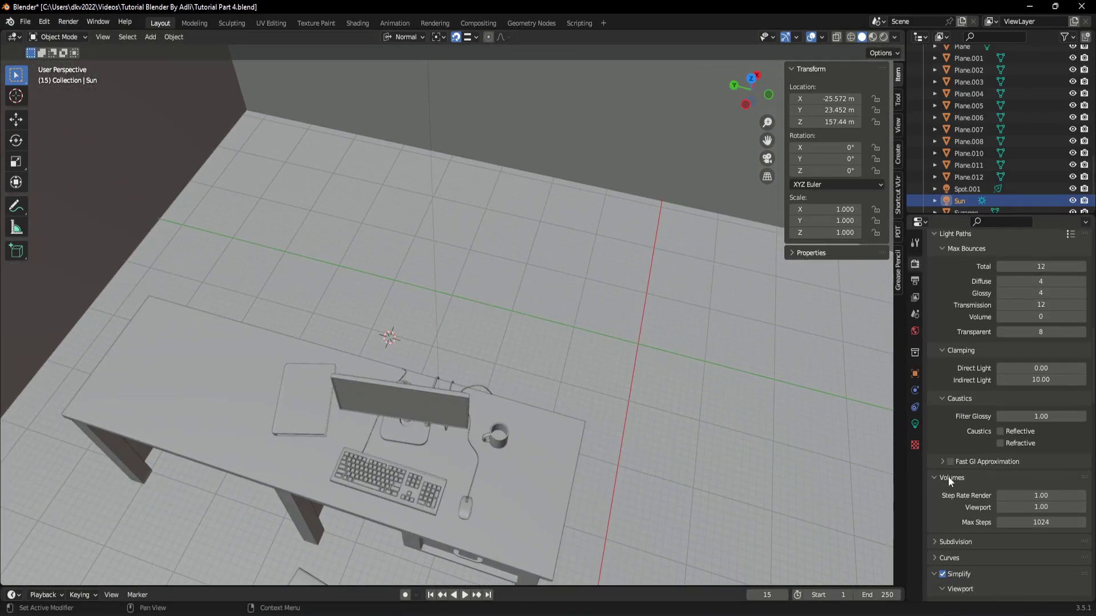
left_click(950, 462)
scroll(713, 409, "down", 3)
- Set Viewport Max Samples to 1000
key("z")
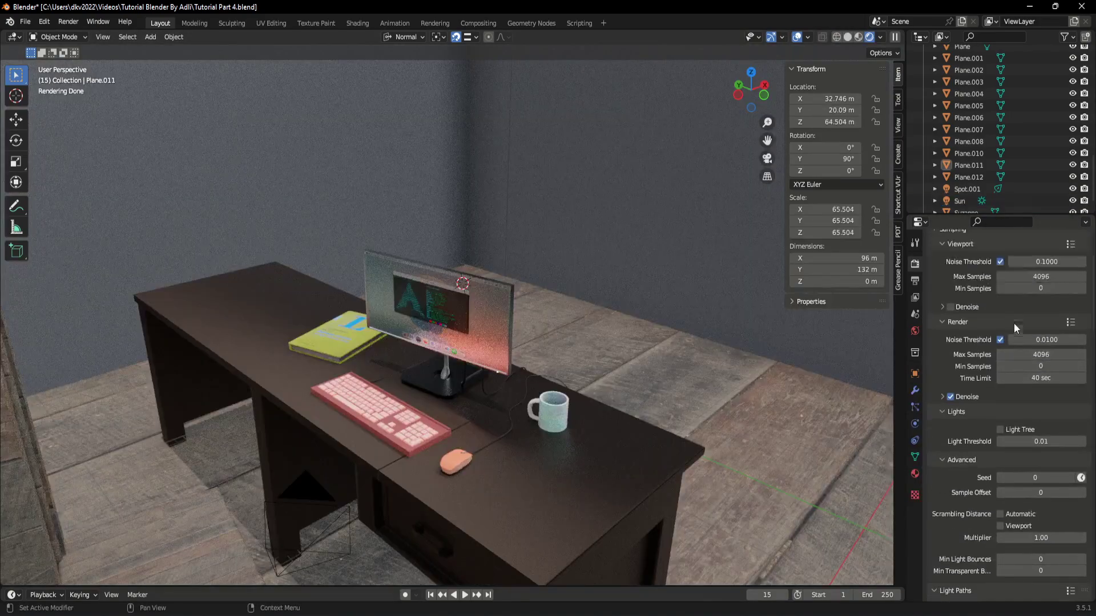
scroll(1014, 323, "up", 3)
scroll(1017, 323, "up", 3)
left_click(1044, 371)
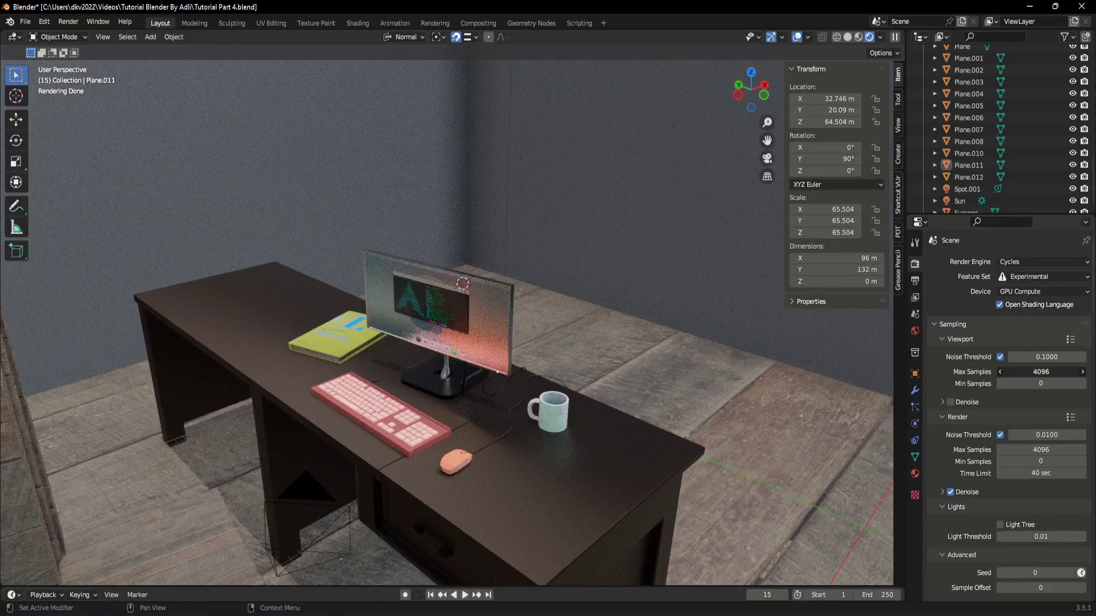
type("1000")
key("Return")
- Select the wall Plane.011 and snap the 3D cursor to it
mouse_move(584, 281)
middle_mouse_down()
mouse_move(616, 315)
mouse_move(475, 338)
middle_mouse_up()
scroll(613, 315, "down", 3)
left_click(543, 330)
scroll(575, 329, "up", 2)
scroll(570, 319, "down", 2)
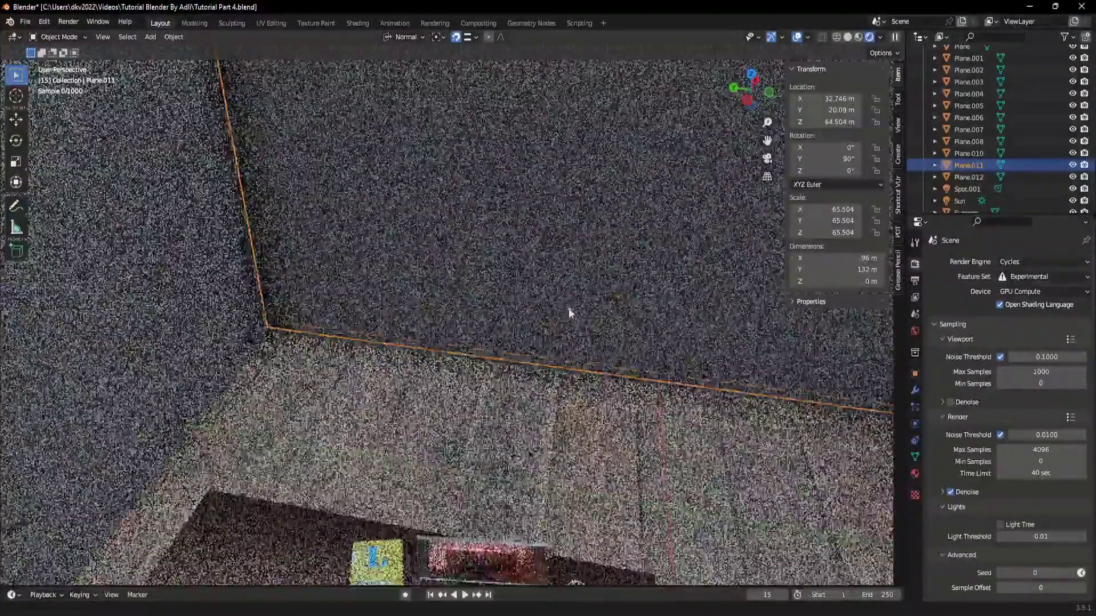
scroll(502, 238, "down", 2)
mouse_move(496, 240)
middle_mouse_down()
mouse_move(517, 368)
mouse_move(683, 355)
middle_mouse_up()
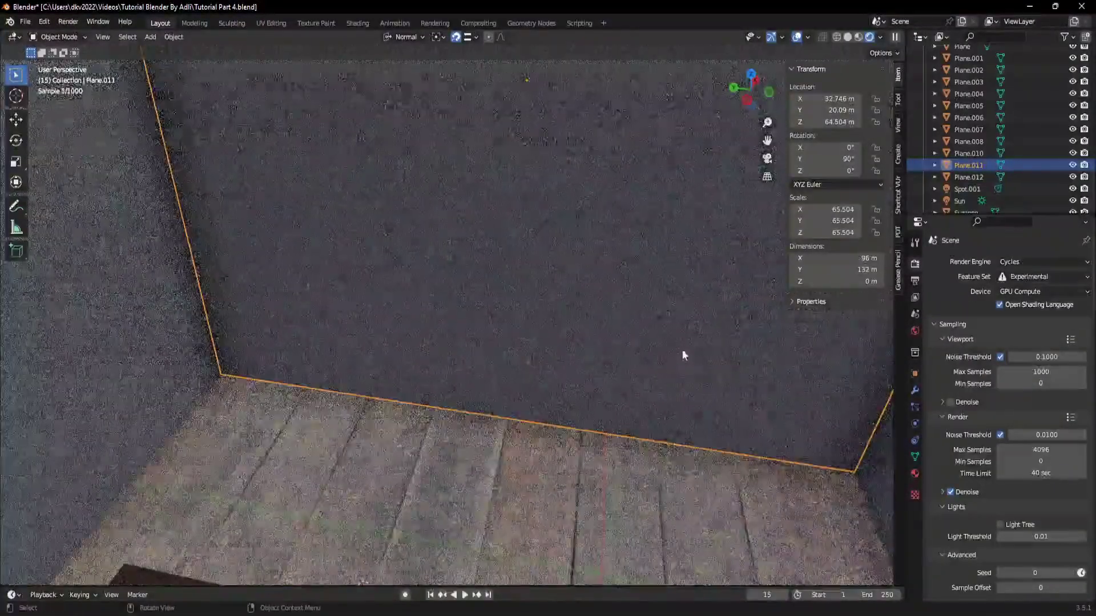
key("shift+s")
left_click(555, 391)
- Return the viewport to solid shading and adjust the room view
scroll(556, 390, "down", 4)
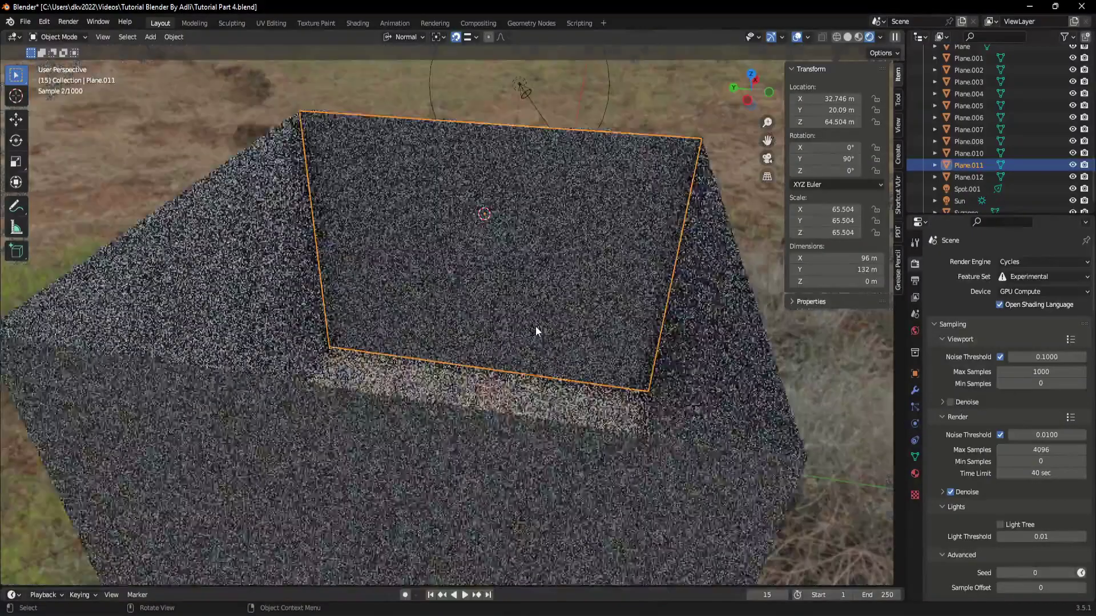
scroll(536, 328, "up", 2)
scroll(539, 344, "up", 2)
key("z")
left_click(652, 347)
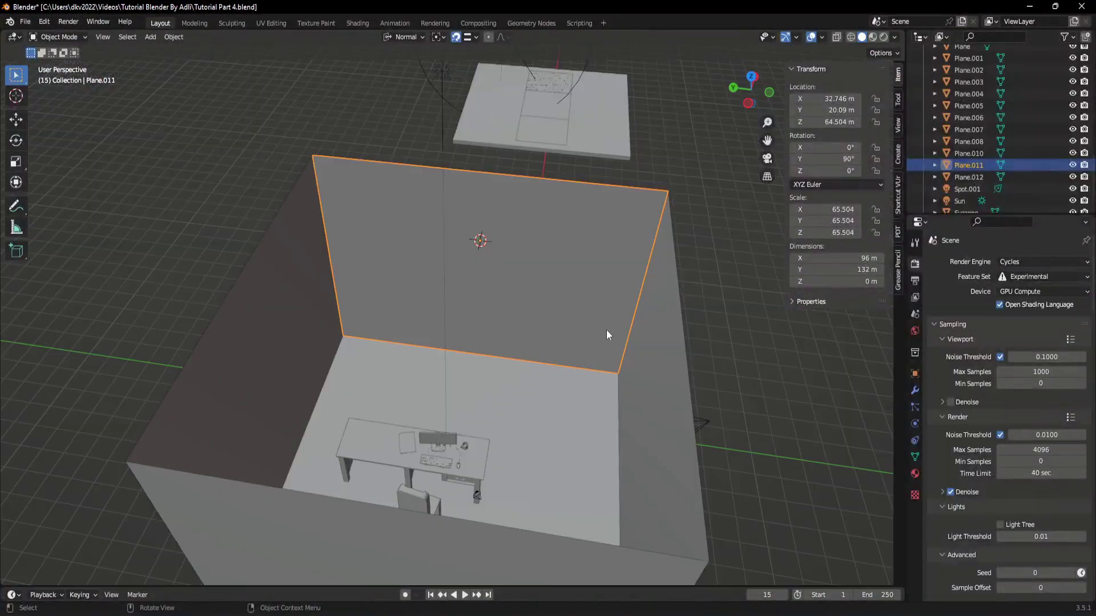
middle_click_drag(593, 323, 501, 299, "shift")
- In Edit Mode, select a rectangular ring of wall faces for the window
key("Tab")
middle_click_drag(406, 248, 359, 210)
left_click(359, 210)
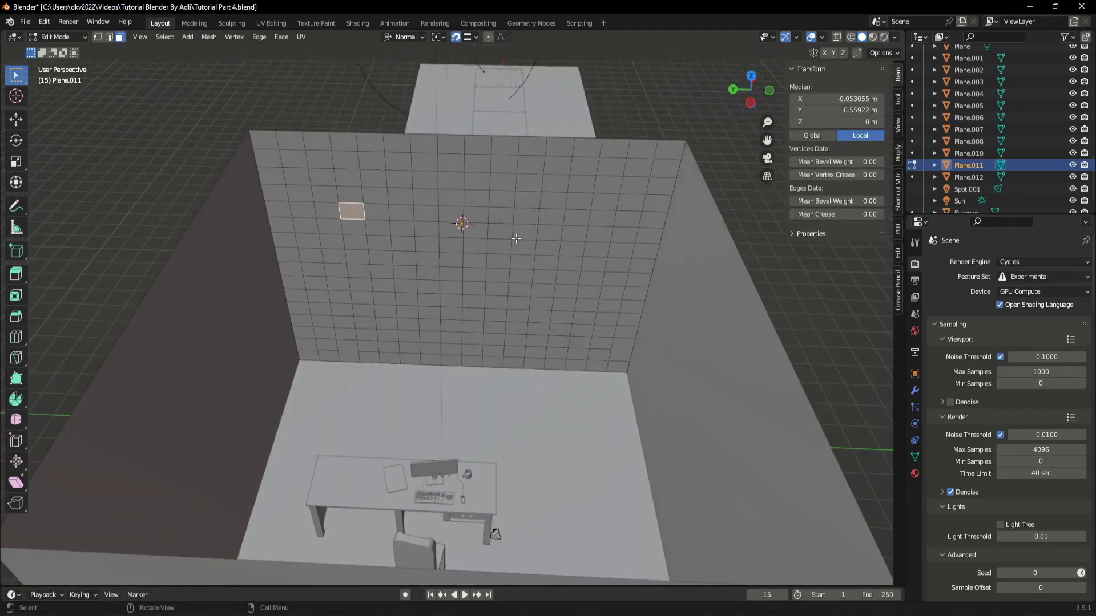
left_click(559, 220, "ctrl")
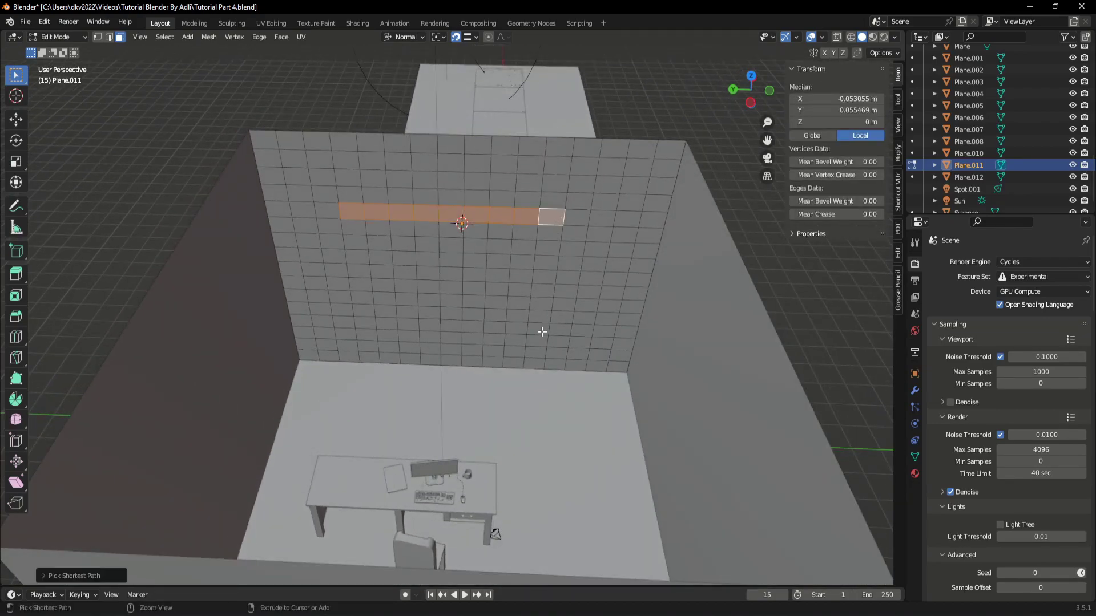
left_click(542, 332, "ctrl")
left_click(359, 324, "ctrl")
left_click(358, 231, "ctrl")
left_click(522, 234, "ctrl")
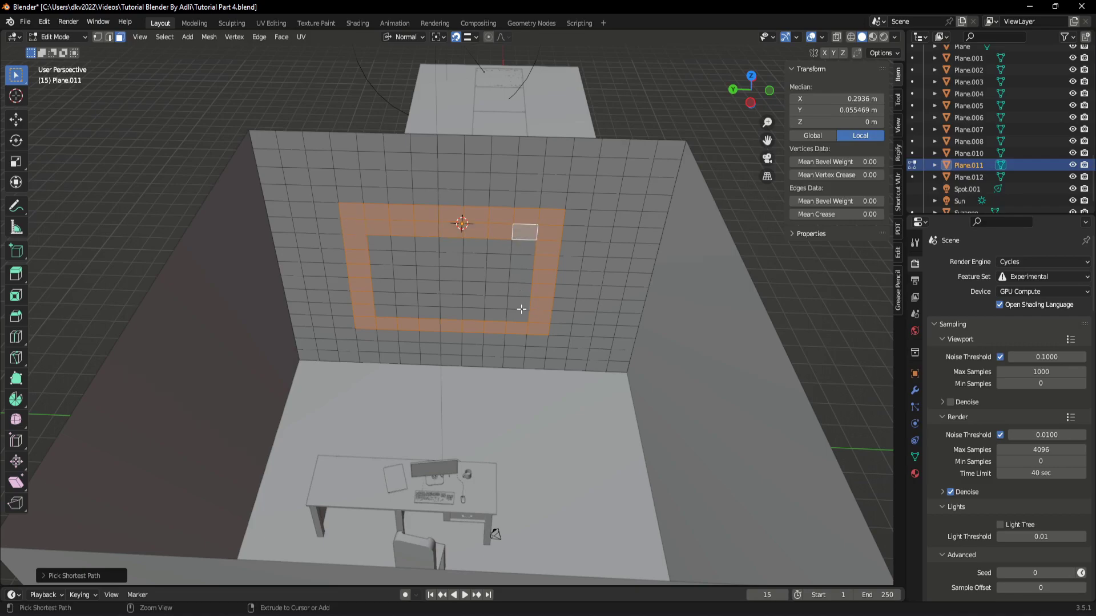
left_click(518, 314, "ctrl")
- Add the faces inside the ring and switch the viewport to rendered shading
left_click(386, 247, "ctrl")
left_click(397, 296, "ctrl")
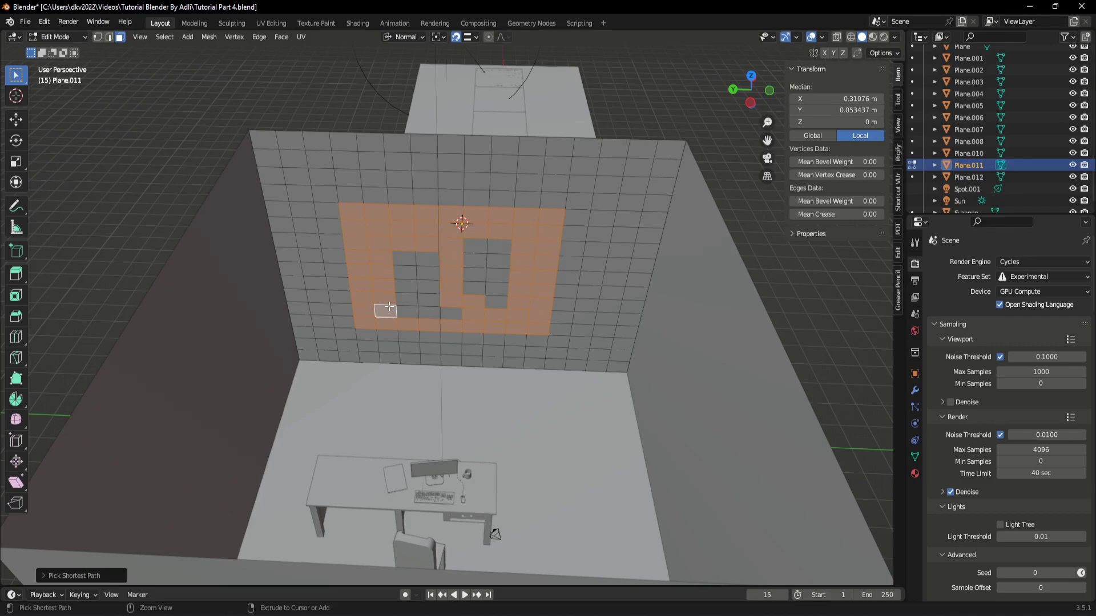
left_click(501, 261, "ctrl")
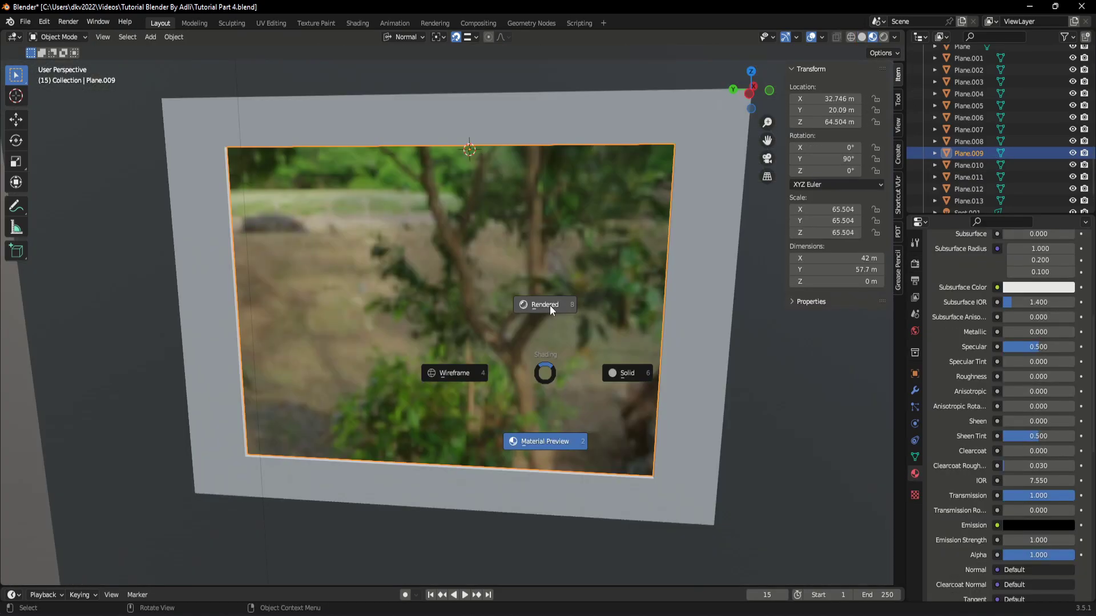
left_click(549, 305)
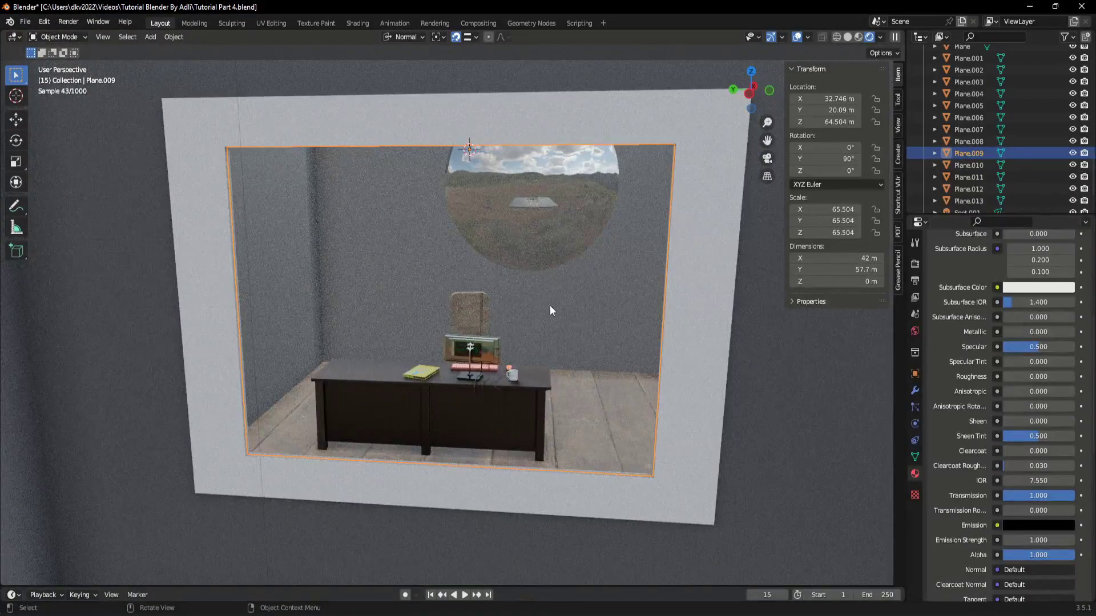
- Frame the Plane.009 window and delete the stray object
middle_click_drag(495, 333, 519, 317)
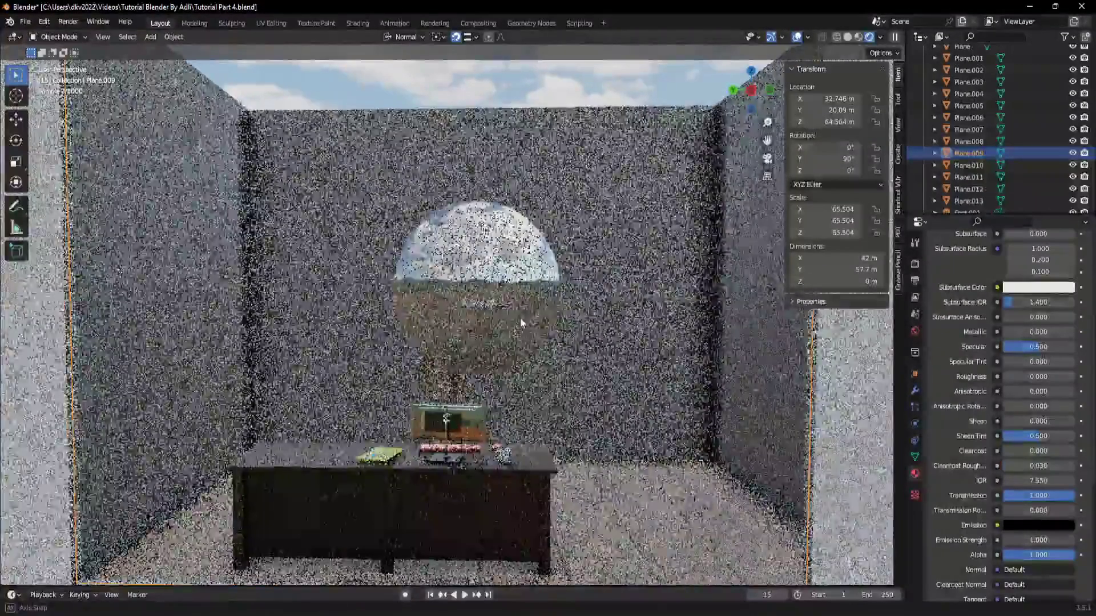
key("KP_Decimal")
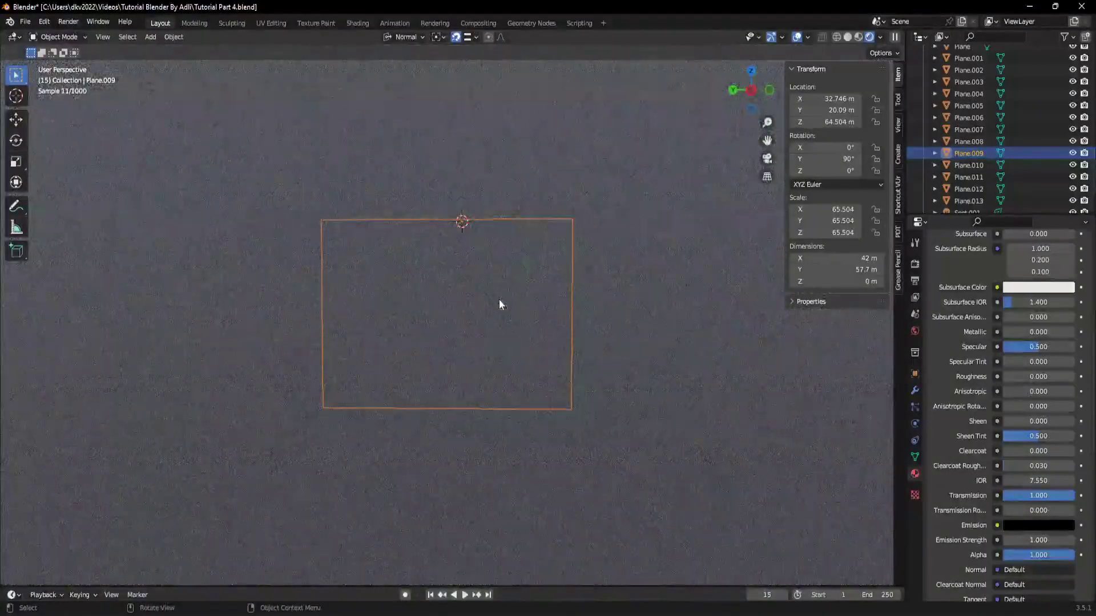
mouse_move(498, 296)
middle_mouse_down()
mouse_move(502, 278)
mouse_move(539, 309)
mouse_move(422, 255)
mouse_move(449, 214)
mouse_move(552, 221)
middle_mouse_up()
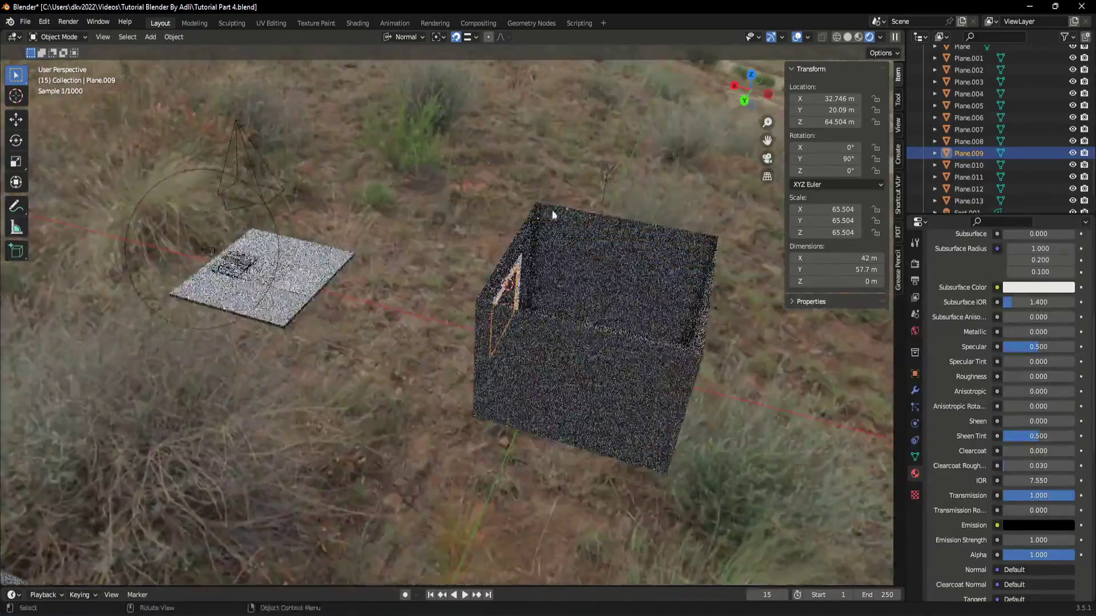
key("Delete")
- Orbit and zoom around the rendered room, inside and from above
middle_click_drag(632, 241, 567, 275)
scroll(576, 313, "up", 2)
scroll(576, 313, "up", 3)
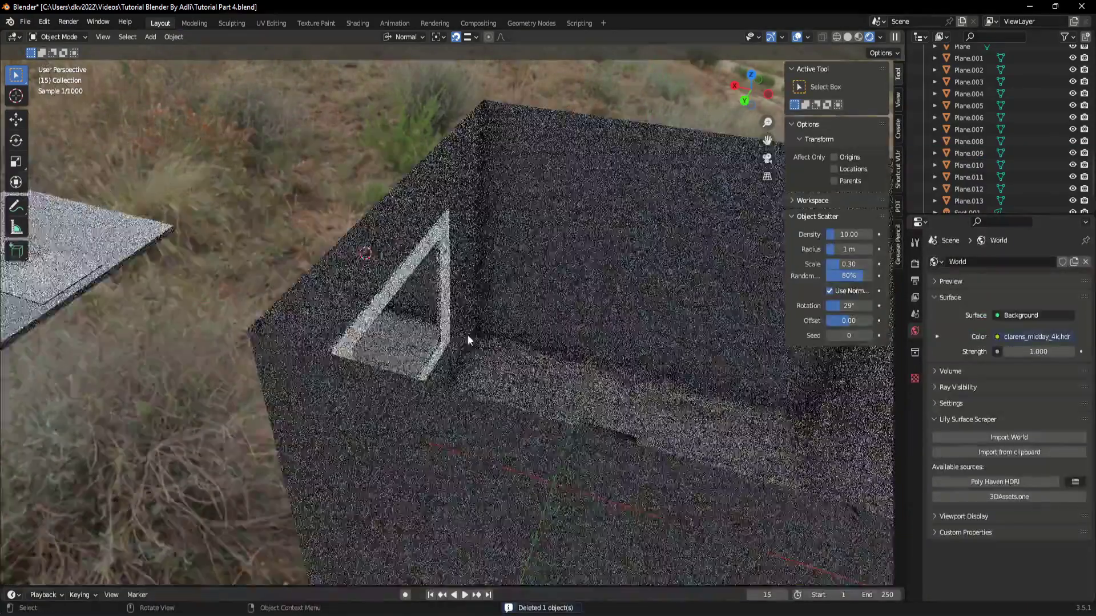
scroll(467, 334, "up", 4)
mouse_move(467, 334)
middle_mouse_down("shift")
mouse_move(380, 303)
mouse_move(493, 301)
middle_mouse_up("shift")
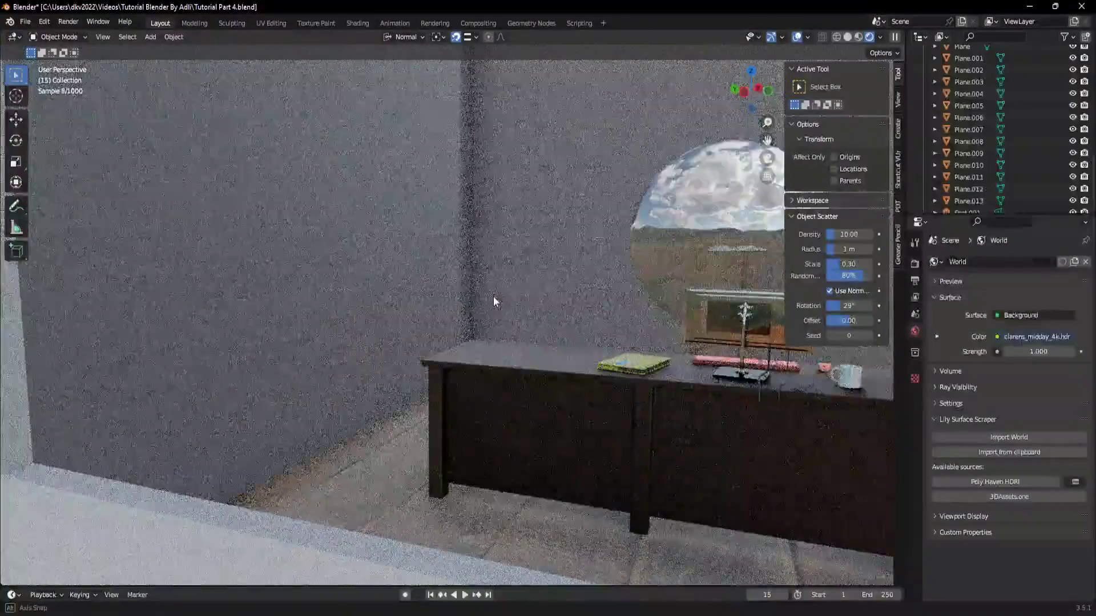
scroll(494, 300, "down", 3)
middle_click_drag(497, 300, 519, 335)
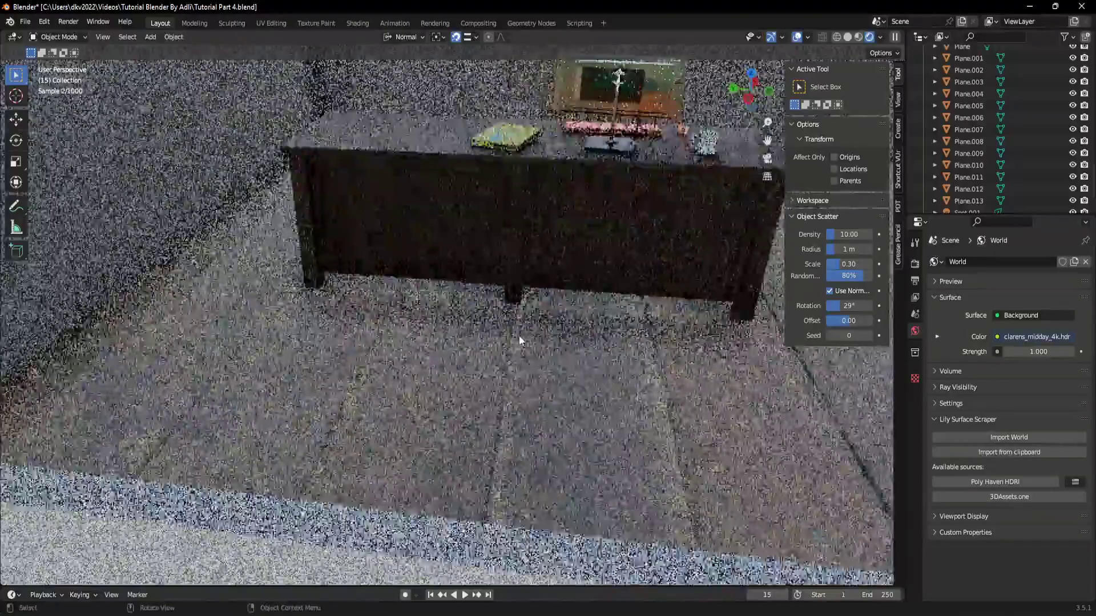
scroll(519, 332, "down", 2)
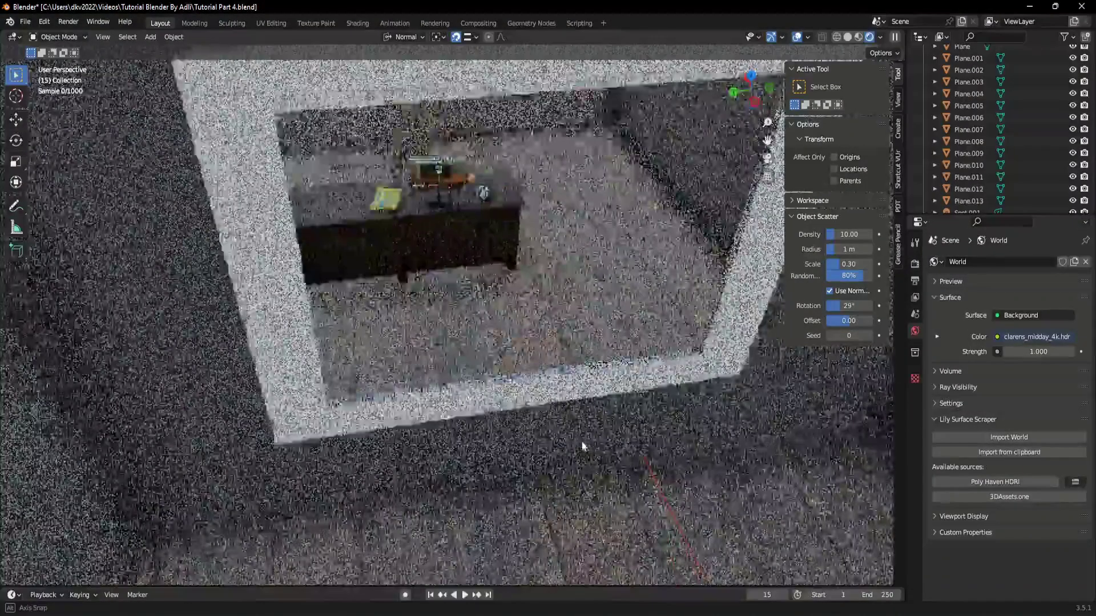
mouse_move(552, 429)
middle_mouse_down()
mouse_move(606, 440)
mouse_move(498, 395)
mouse_move(707, 341)
mouse_move(684, 468)
mouse_move(698, 336)
mouse_move(501, 414)
mouse_move(443, 415)
mouse_move(409, 454)
mouse_move(294, 440)
mouse_move(420, 436)
middle_mouse_up()
scroll(606, 440, "down", 3)
scroll(498, 416, "up", 3)
scroll(486, 421, "up", 3)
scroll(301, 440, "down", 3)
- Switch the render engine from Cycles to Eevee
left_click(914, 262)
mouse_move(770, 342)
middle_mouse_down()
mouse_move(666, 375)
mouse_move(702, 365)
middle_mouse_up()
left_click(1049, 262)
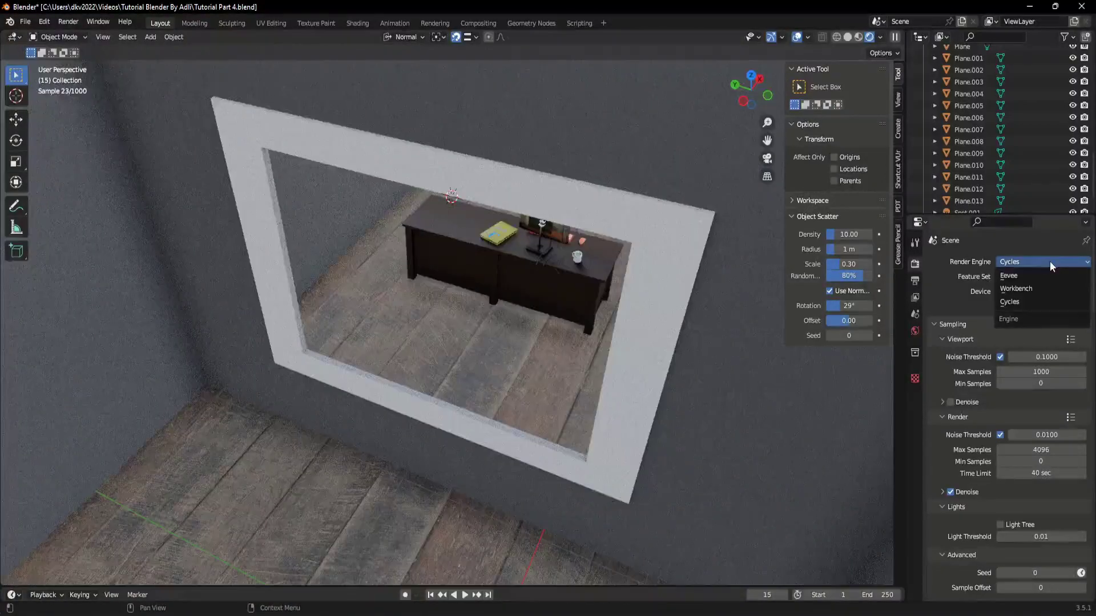
left_click(1047, 272)
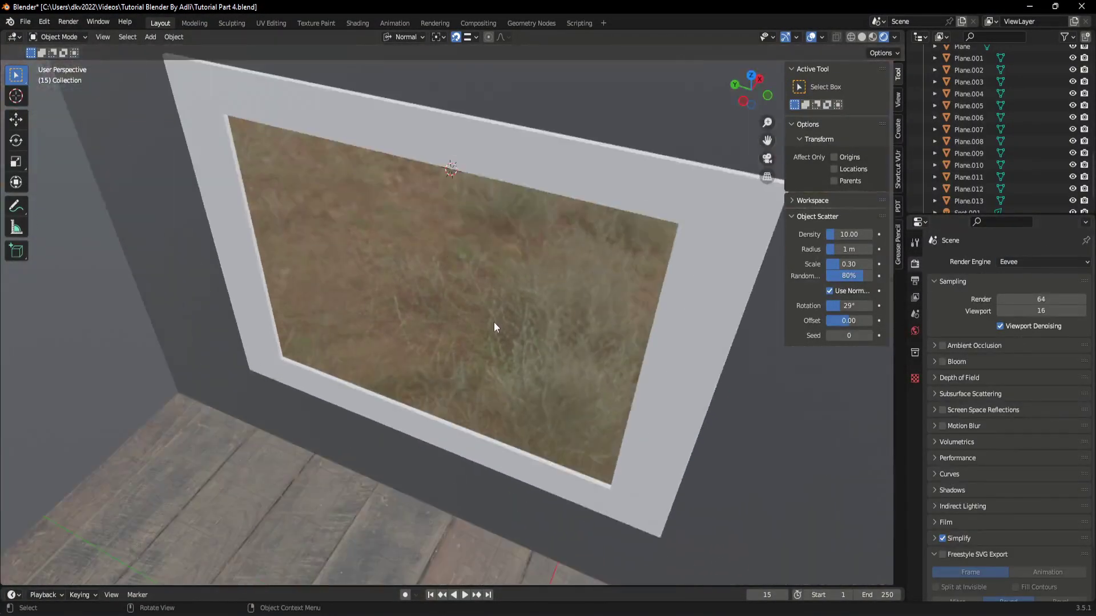
- Select the window plane Plane.009 and frame it up close
mouse_move(494, 322)
middle_mouse_down()
mouse_move(529, 302)
mouse_move(544, 269)
mouse_move(536, 310)
mouse_move(490, 337)
middle_mouse_up()
left_click(543, 290)
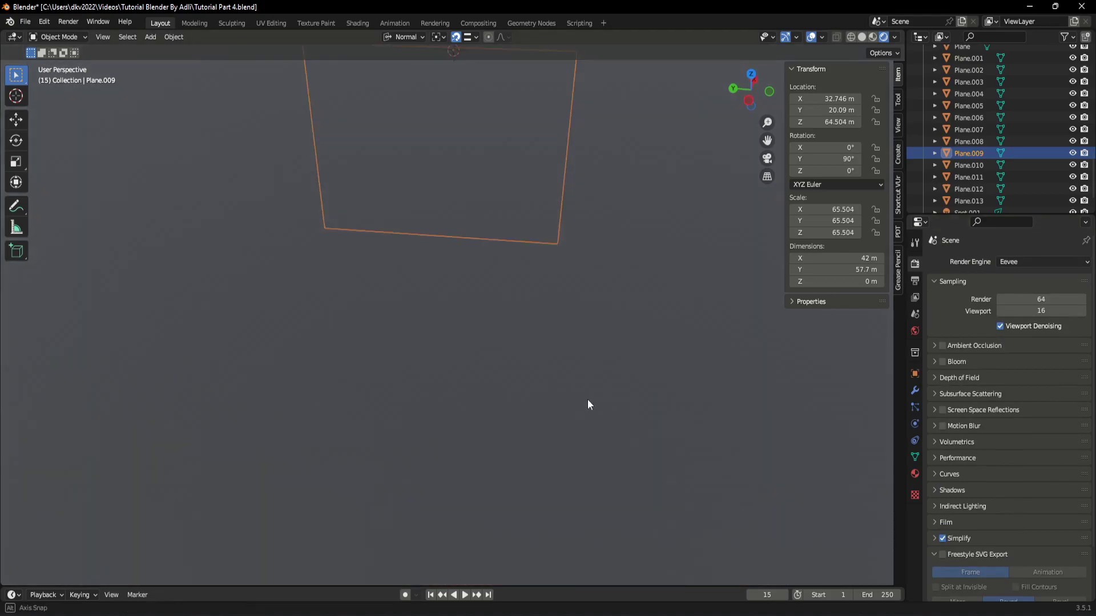
middle_click_drag(588, 399, 544, 334)
scroll(515, 385, "down", 3)
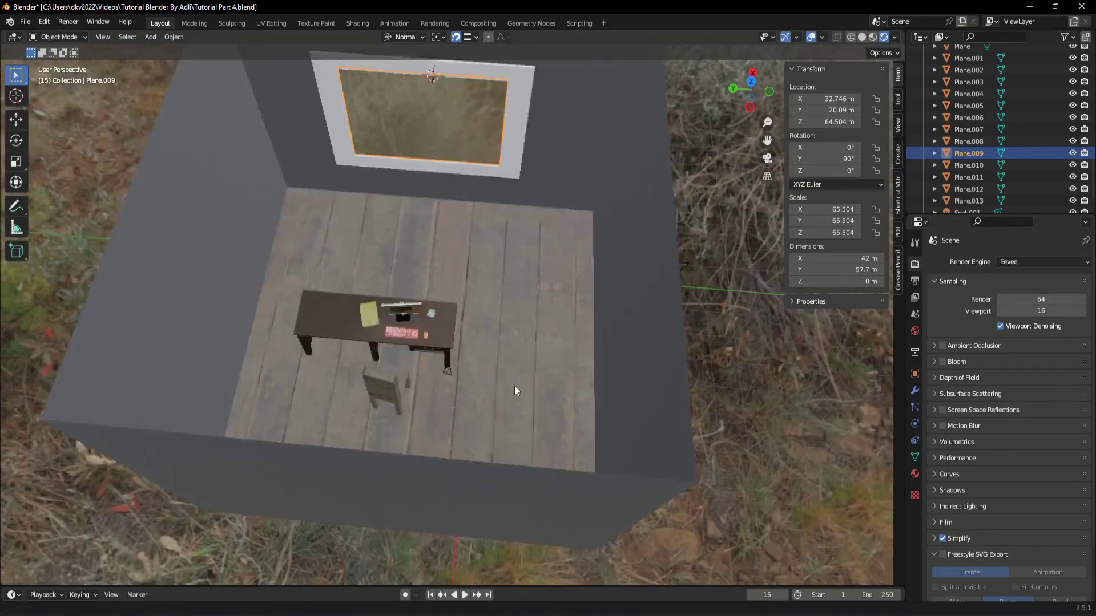
middle_click_drag(514, 386, 488, 378)
scroll(481, 296, "up", 4)
scroll(484, 294, "down", 3)
middle_click_drag(488, 293, 568, 429)
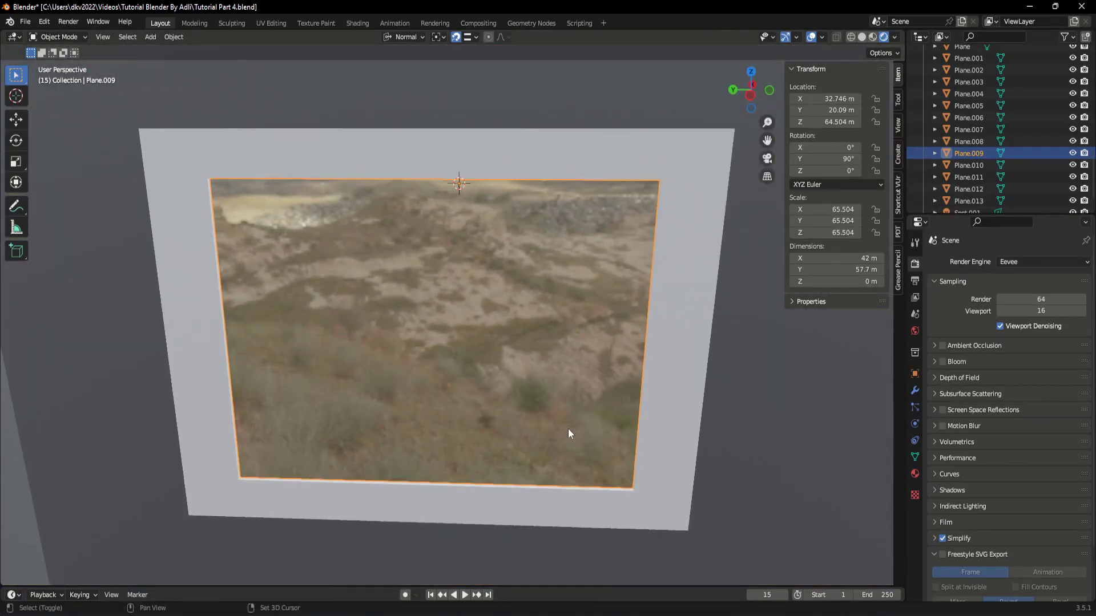
- Show Plane.009's material and preview the landscape in rendered viewport shading
left_click(913, 474)
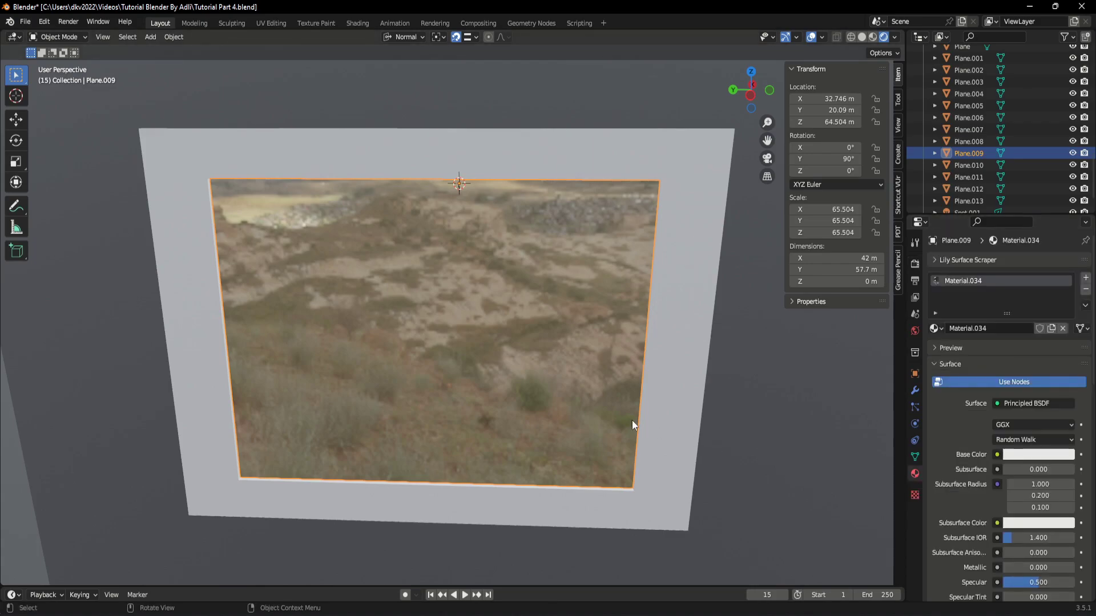
scroll(620, 410, "down", 2)
scroll(970, 474, "down", 8)
scroll(611, 454, "up", 3)
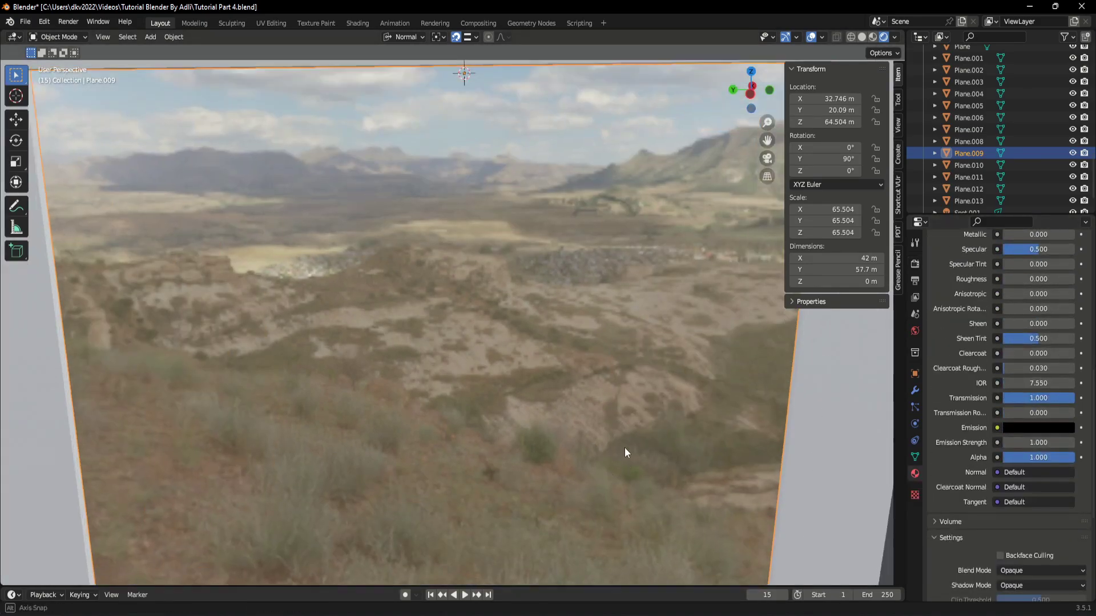
scroll(624, 448, "down", 1)
key("z")
left_click(608, 352)
left_click(915, 264)
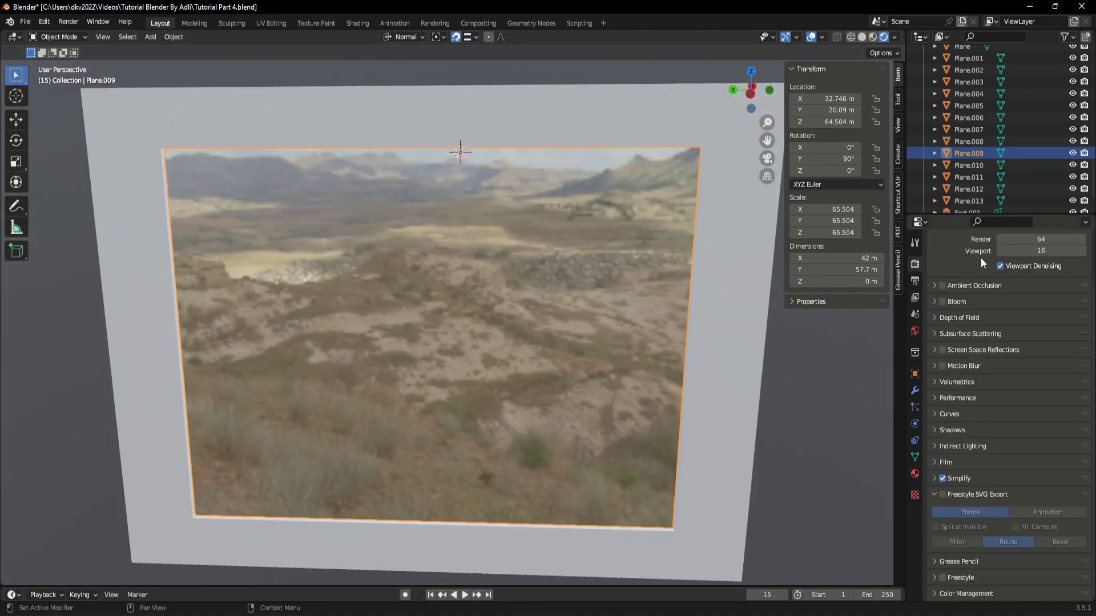
left_click(1021, 261)
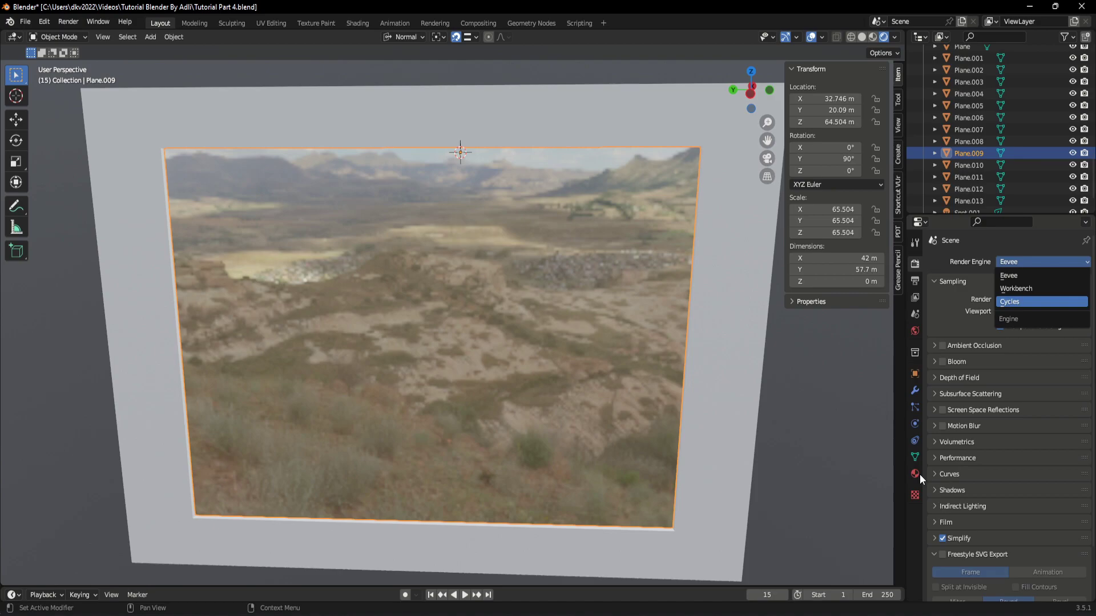
- Switch the render engine back to Cycles and turn off Fast GI Approximation
key("Return")
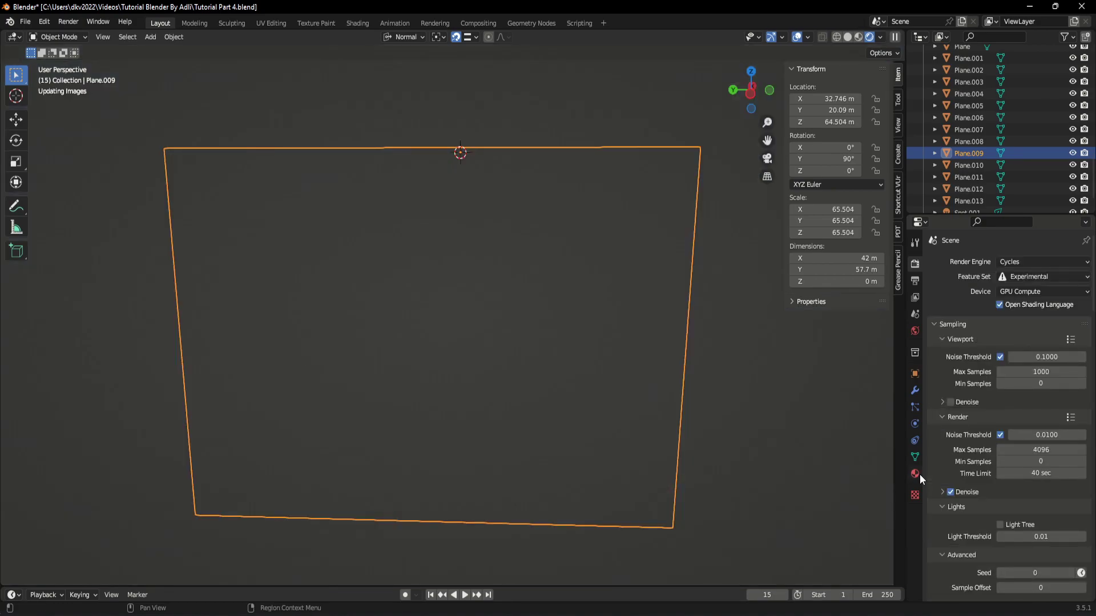
scroll(995, 485, "down", 4)
scroll(978, 478, "down", 2)
scroll(980, 485, "down", 4)
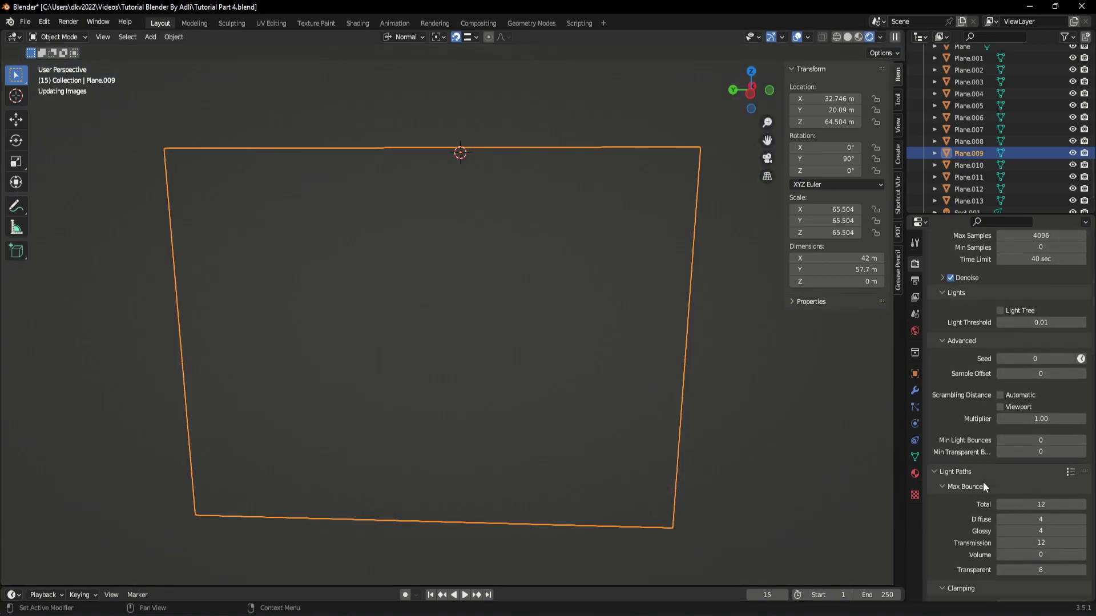
scroll(1024, 485, "down", 4)
scroll(1028, 479, "down", 4)
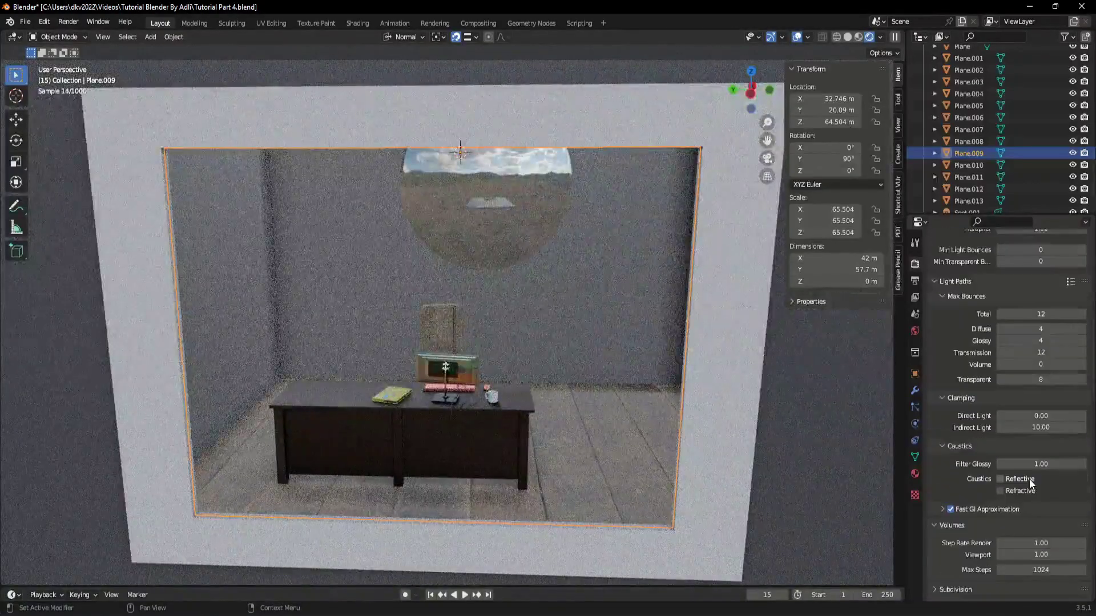
scroll(1029, 483, "down", 3)
scroll(1022, 488, "down", 3)
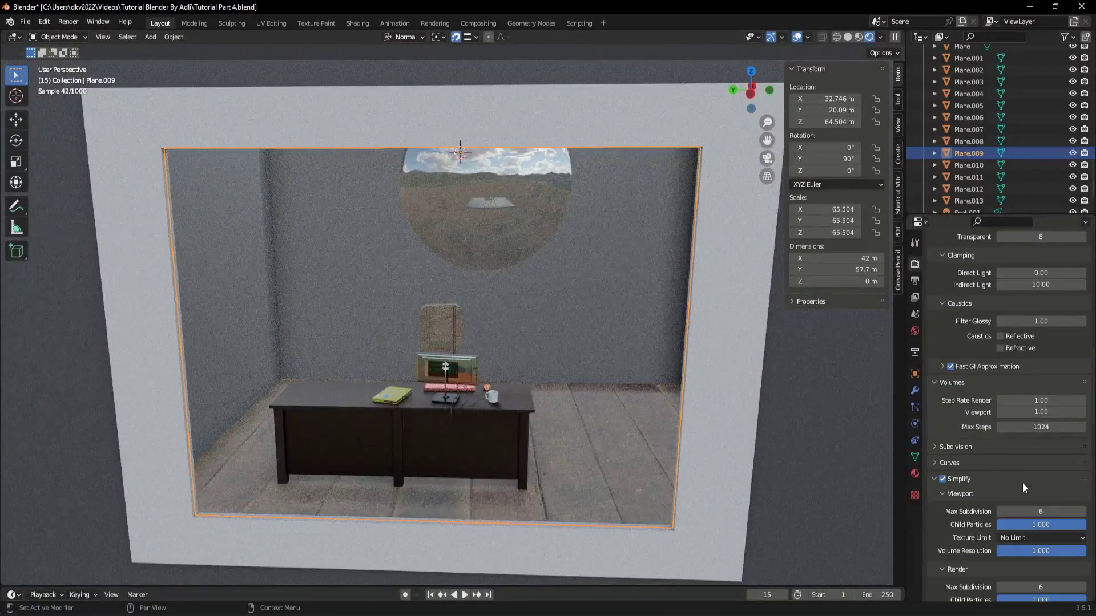
left_click(951, 367)
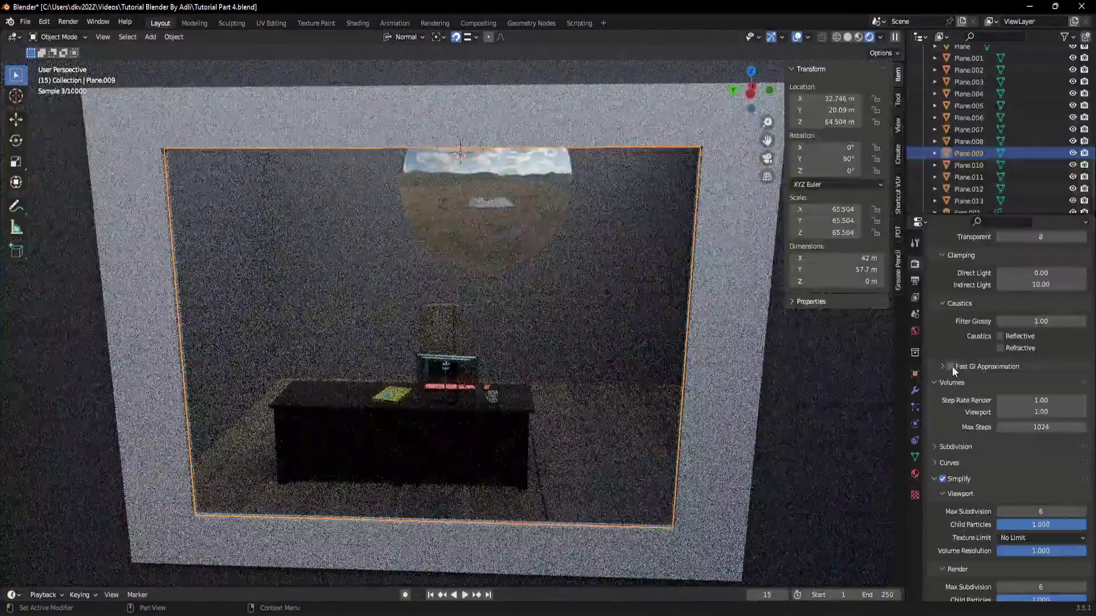
- Disable Simplify and Motion Blur in the render settings
scroll(995, 437, "down", 2)
scroll(995, 439, "down", 2)
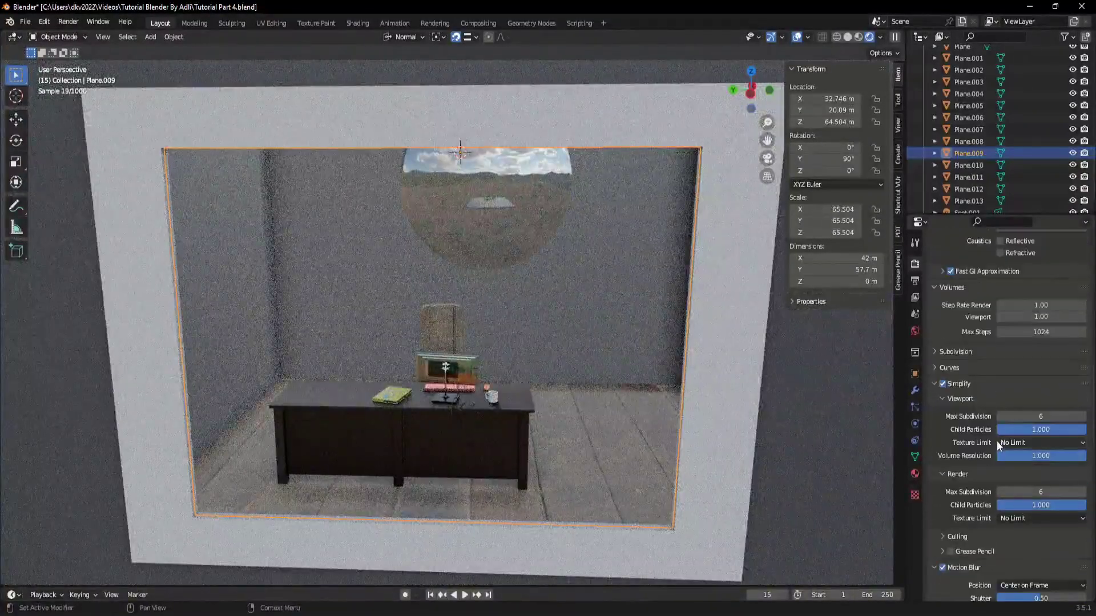
scroll(995, 440, "down", 2)
left_click(942, 335)
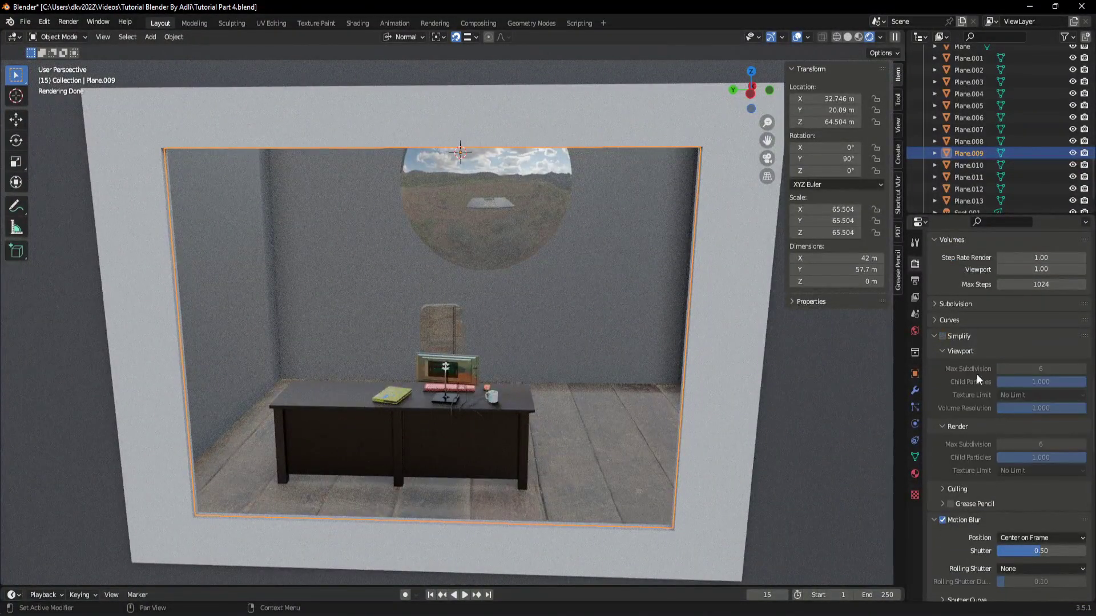
scroll(999, 415, "down", 2)
scroll(998, 415, "down", 1)
scroll(998, 414, "down", 2)
scroll(998, 416, "down", 1)
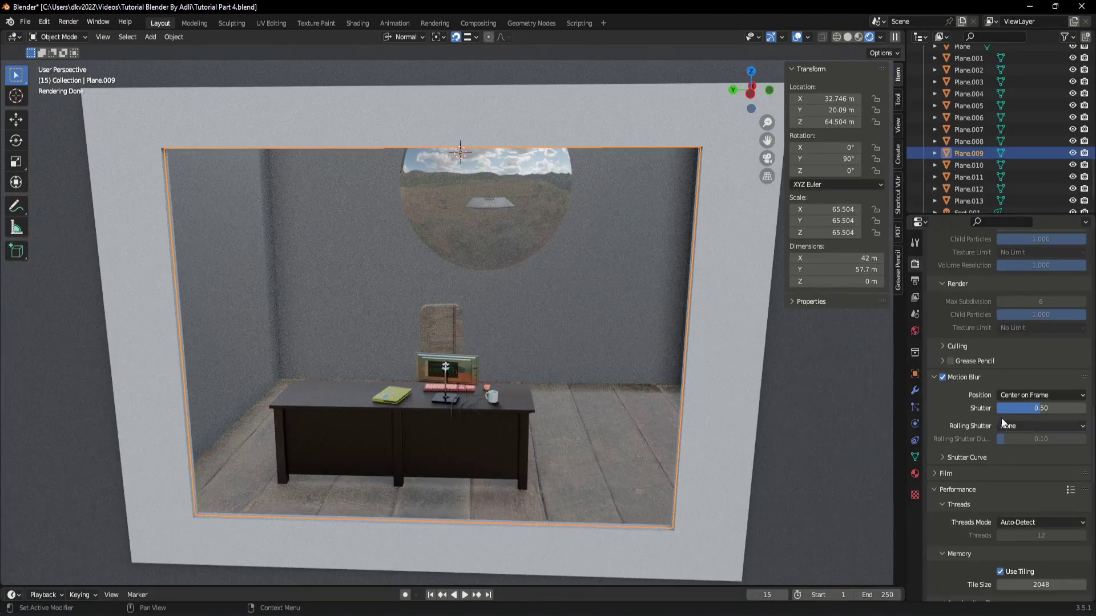
left_click(944, 378)
- Scroll through Performance and Bake, then show the window plane's material settings
scroll(999, 449, "down", 4)
scroll(1031, 467, "down", 4)
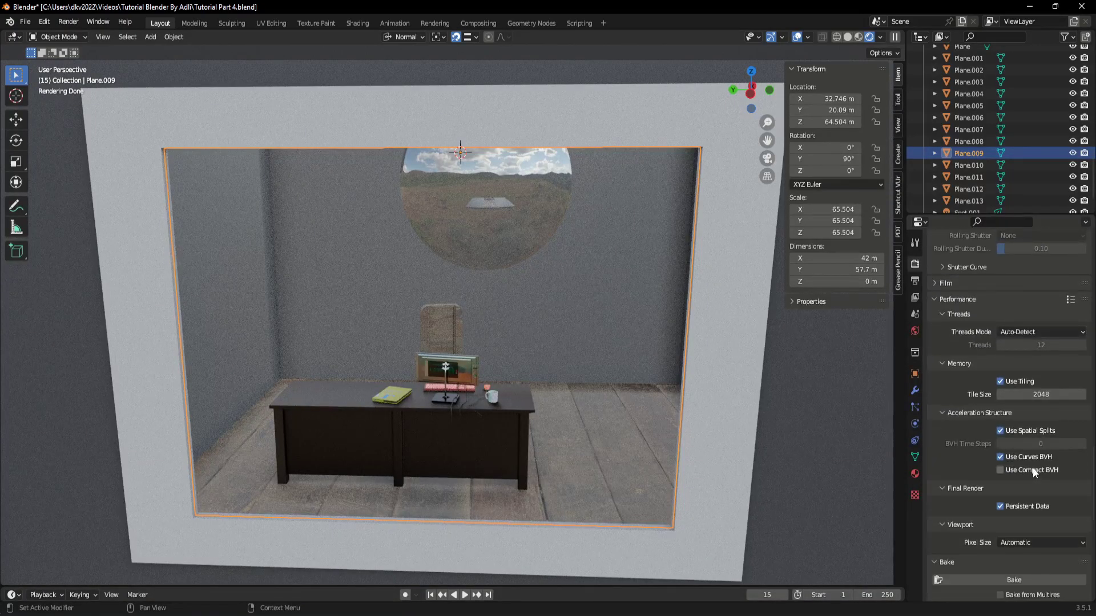
scroll(1031, 466, "down", 4)
scroll(1029, 465, "down", 3)
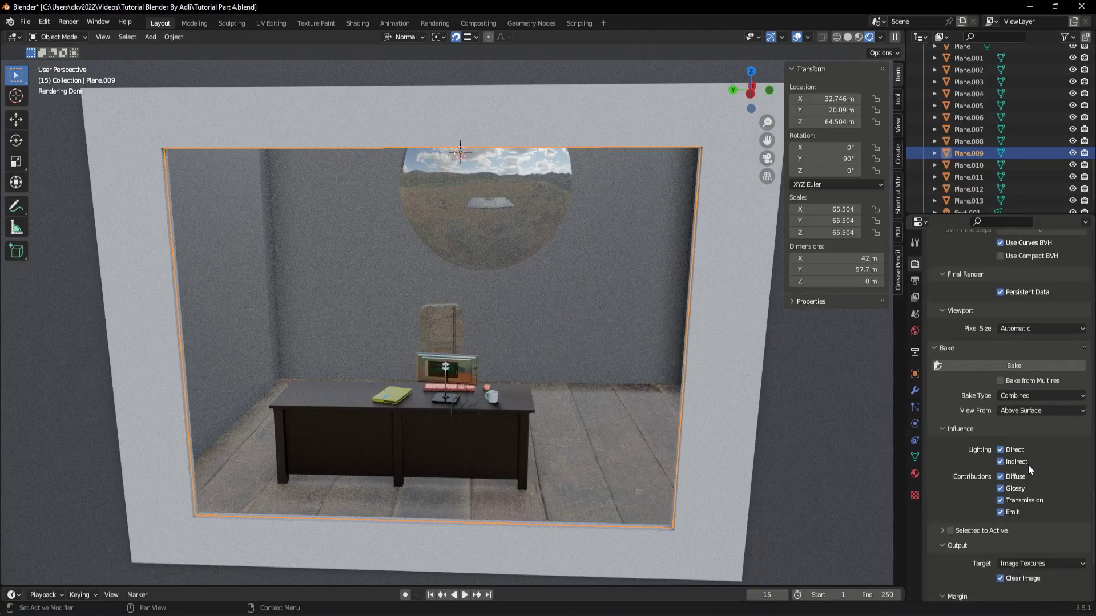
scroll(1028, 464, "down", 3)
scroll(1028, 464, "down", 3)
scroll(1029, 464, "down", 2)
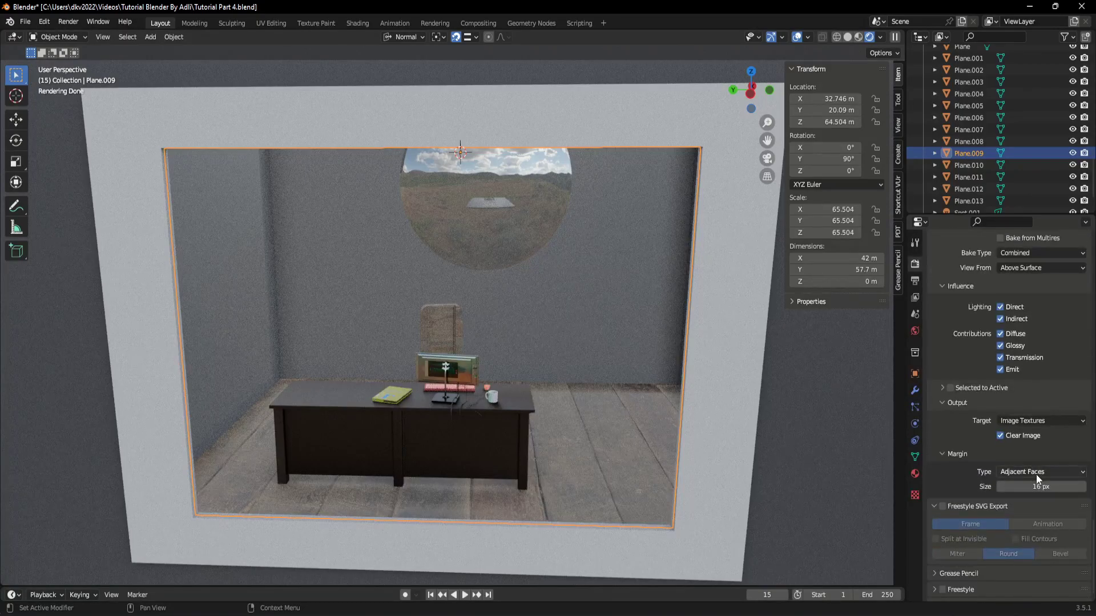
scroll(950, 410, "up", 2)
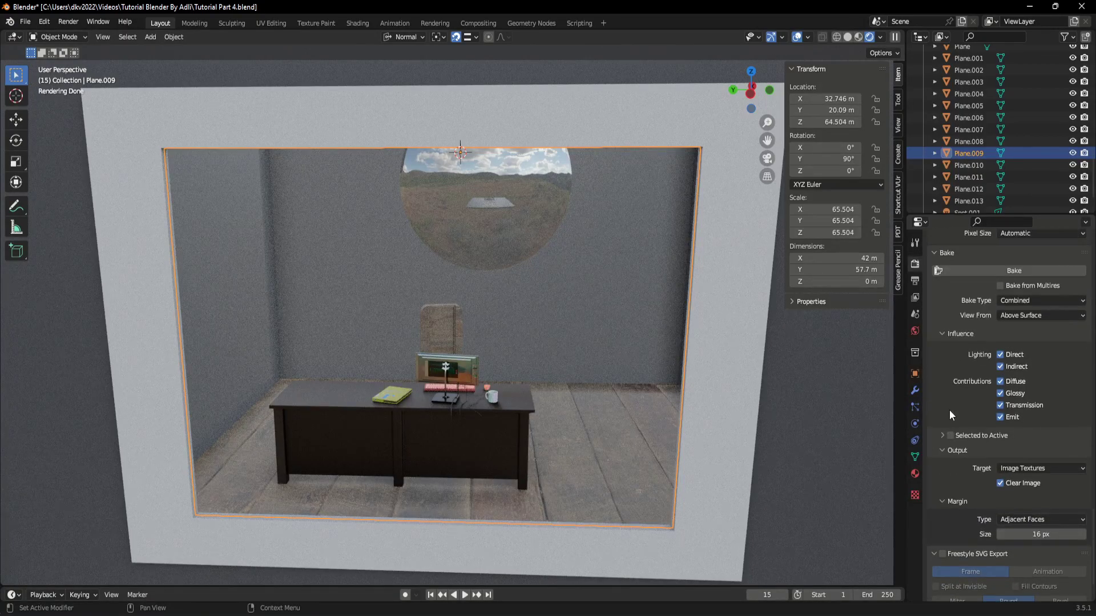
left_click(915, 473)
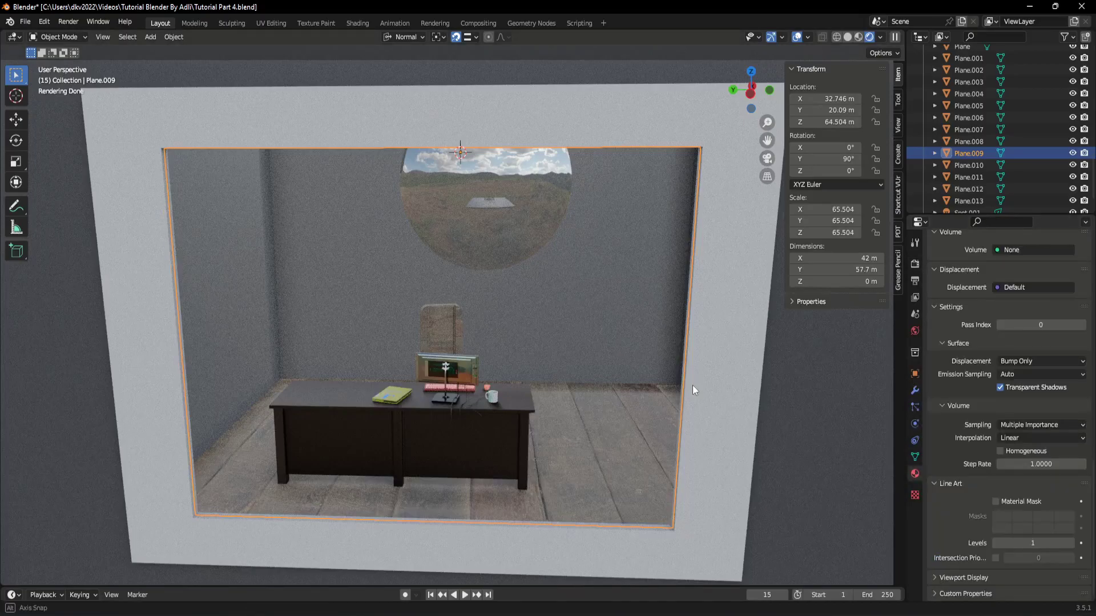
- Toggle the glass material's Transparent Shadows off and back on
scroll(694, 388, "down", 2)
scroll(696, 391, "down", 2)
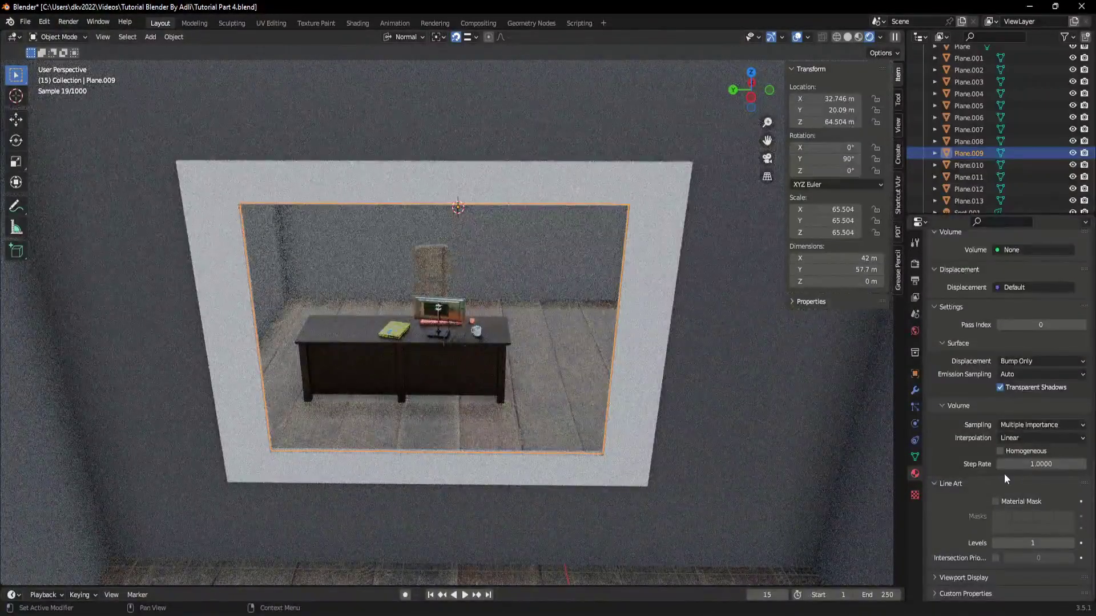
scroll(1004, 474, "up", 3)
scroll(1005, 473, "up", 1)
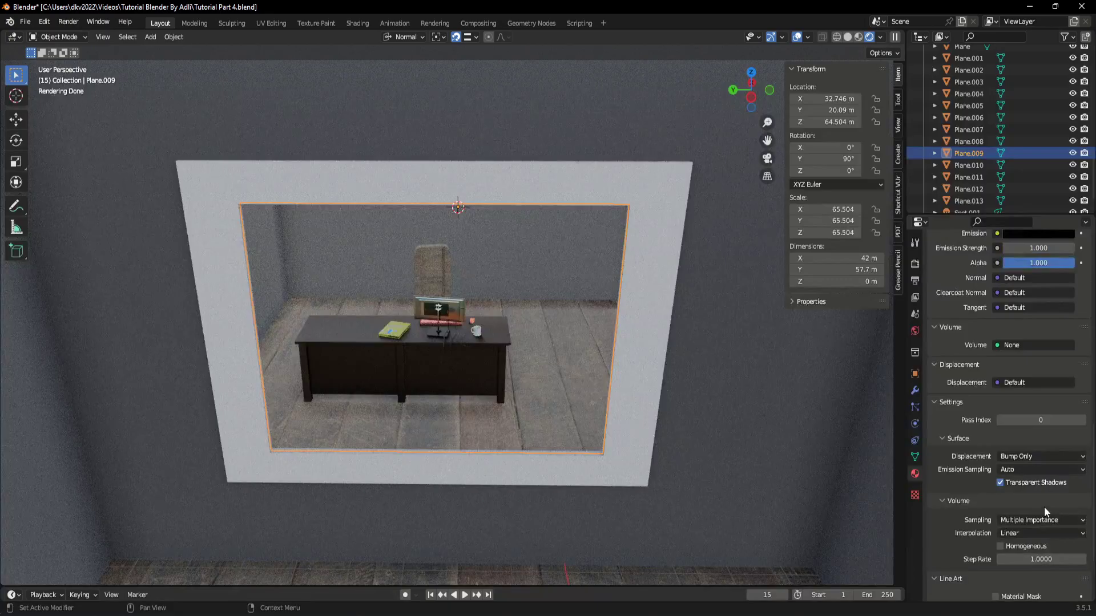
scroll(1043, 507, "up", 1)
left_click(1000, 506)
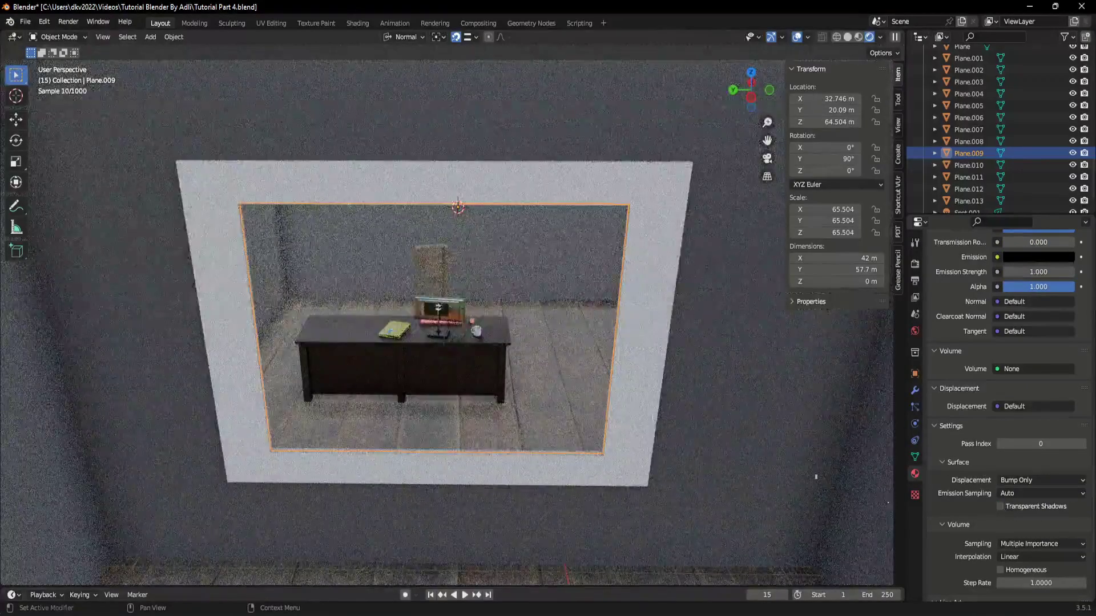
scroll(456, 319, "up", 2)
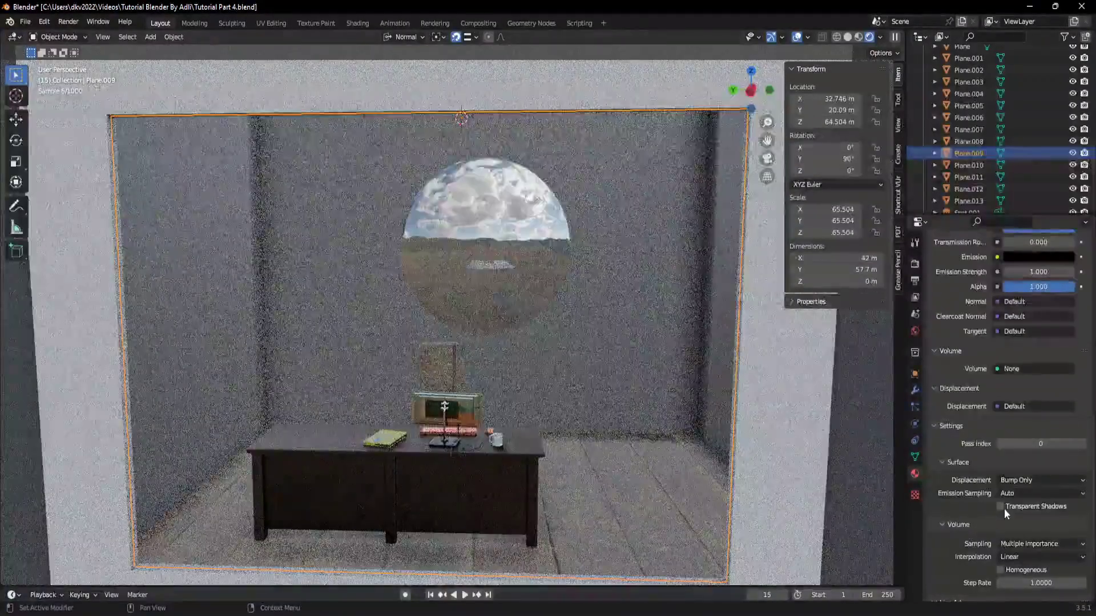
left_click(1000, 506)
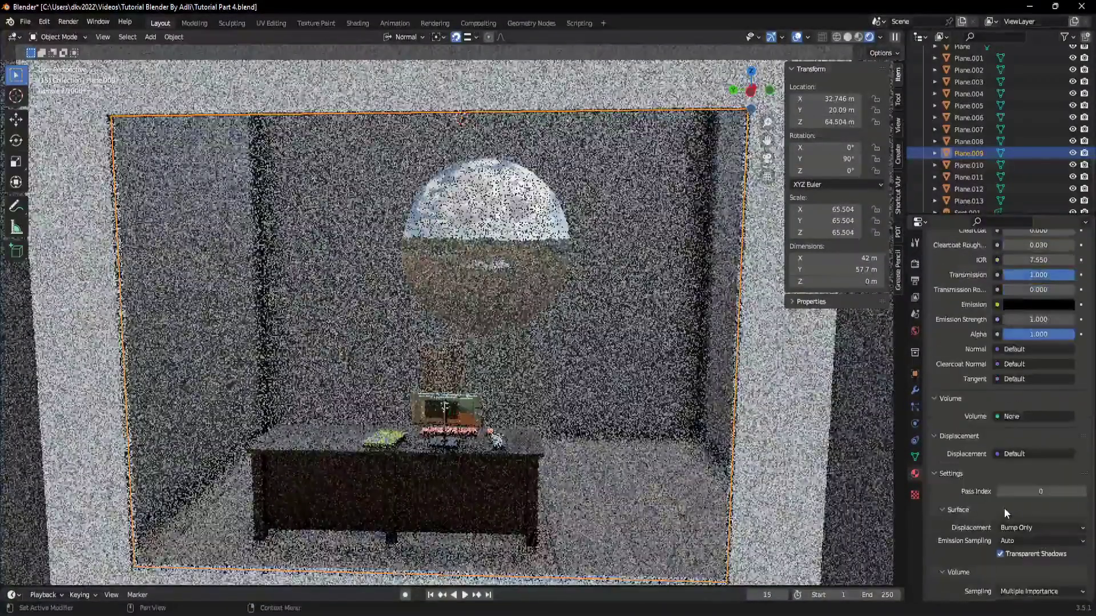
scroll(996, 507, "up", 4)
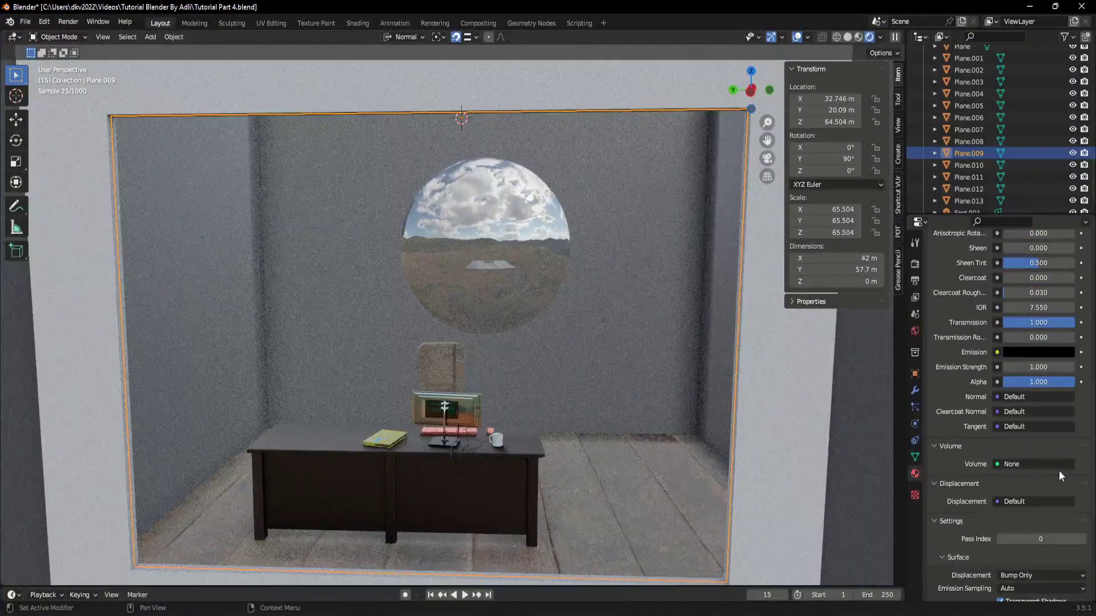
- Enable Homogeneous volume for the window glass material
scroll(1056, 468, "down", 3)
scroll(1055, 466, "down", 3)
scroll(1055, 468, "down", 2)
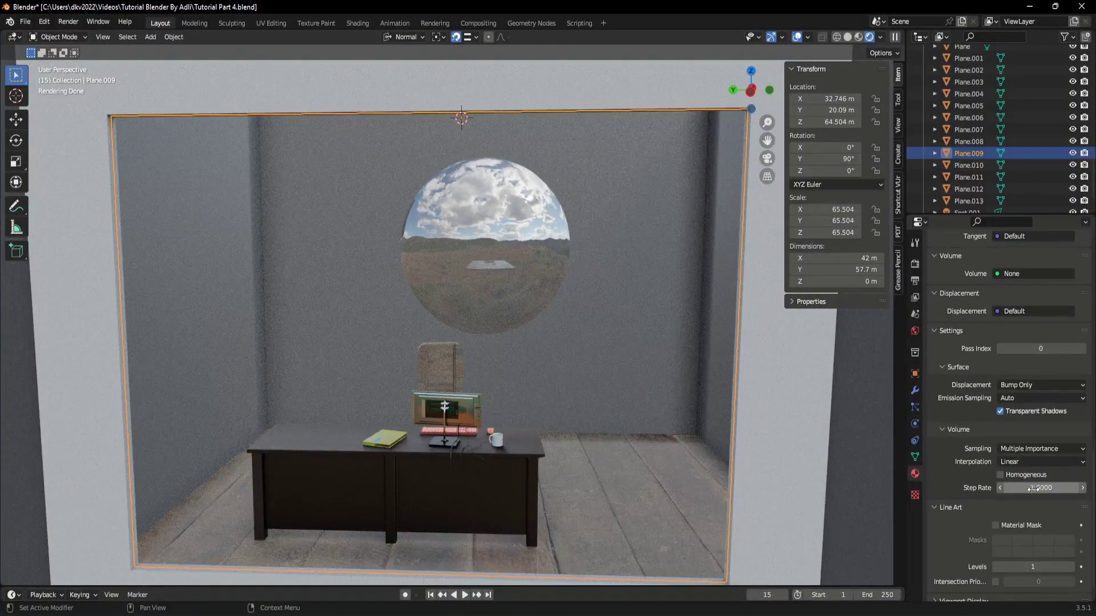
left_click(1002, 474)
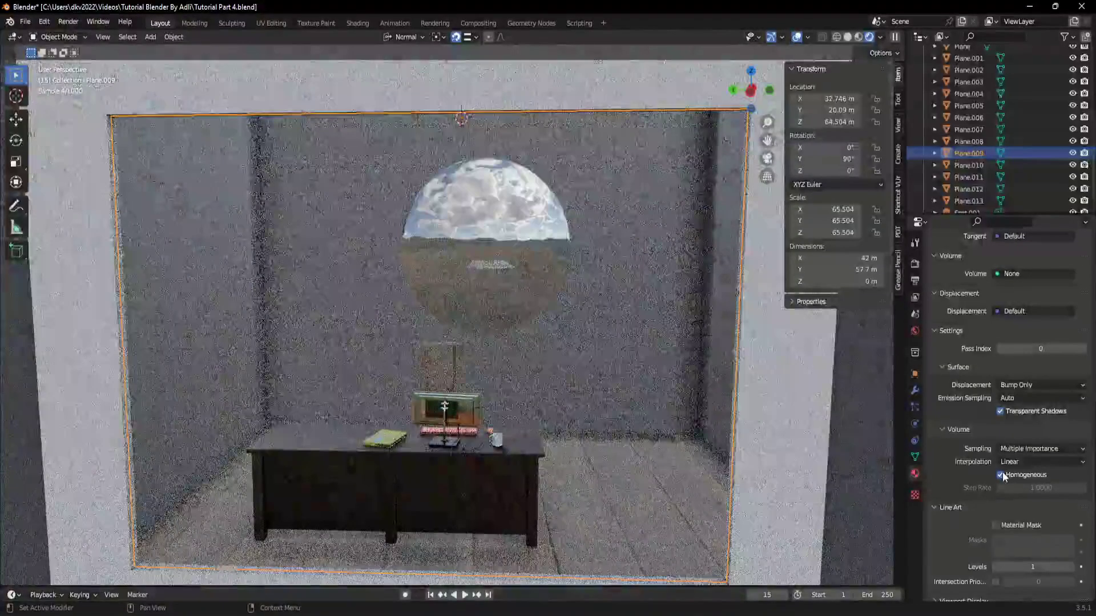
scroll(991, 514, "down", 1)
scroll(987, 508, "up", 1)
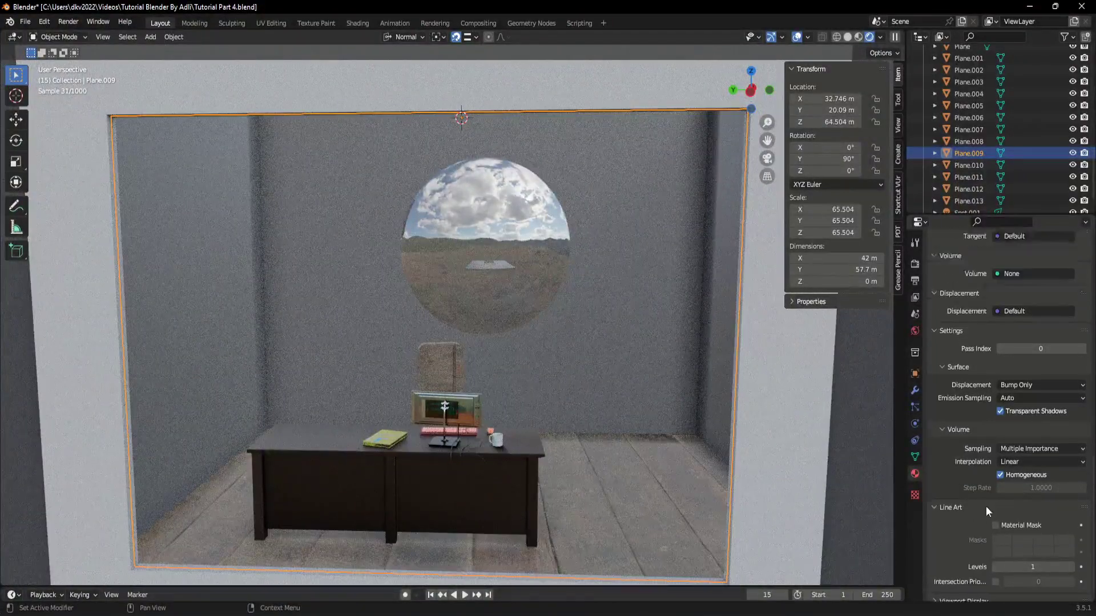
scroll(993, 507, "up", 4)
scroll(1010, 519, "up", 1)
scroll(1015, 533, "up", 1)
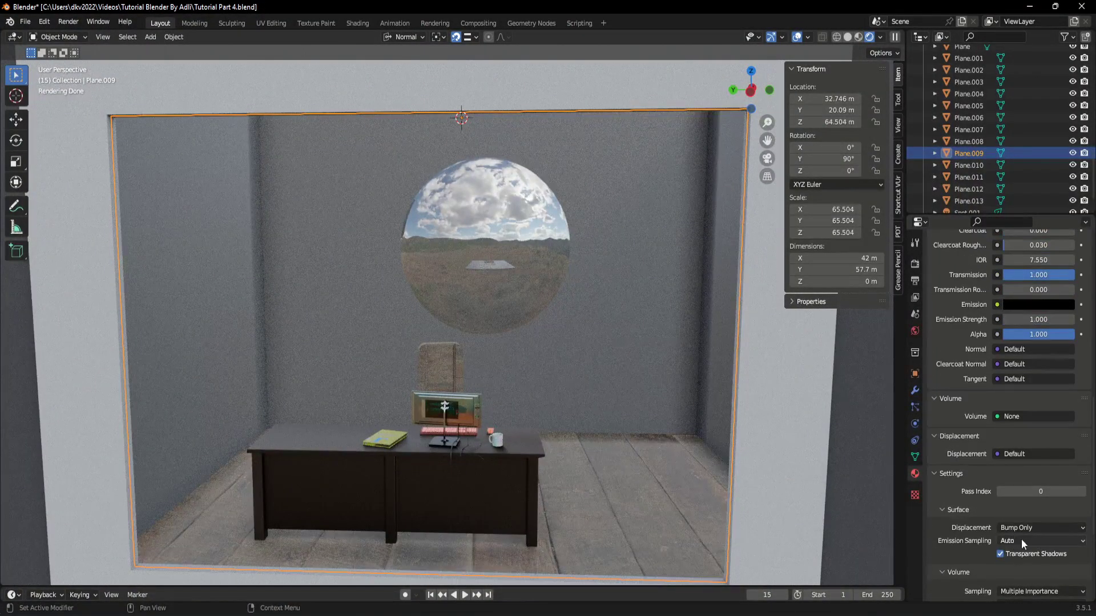
- Open the Volume shader list and close it without picking a shader
scroll(1022, 539, "up", 2)
scroll(1025, 536, "up", 2)
scroll(1023, 537, "up", 1)
left_click(1021, 536)
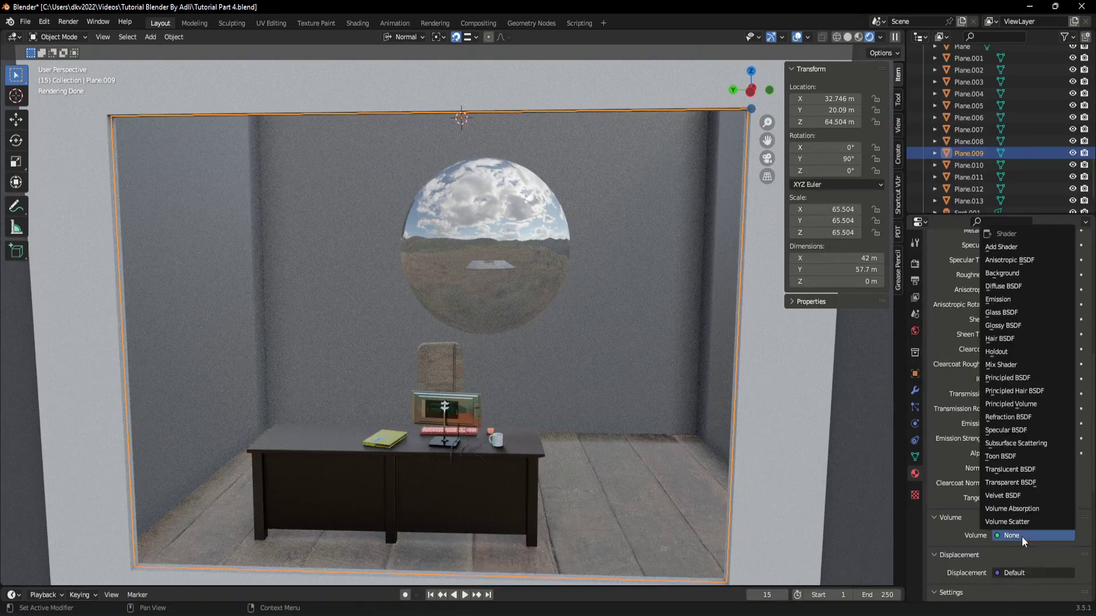
key("Escape")
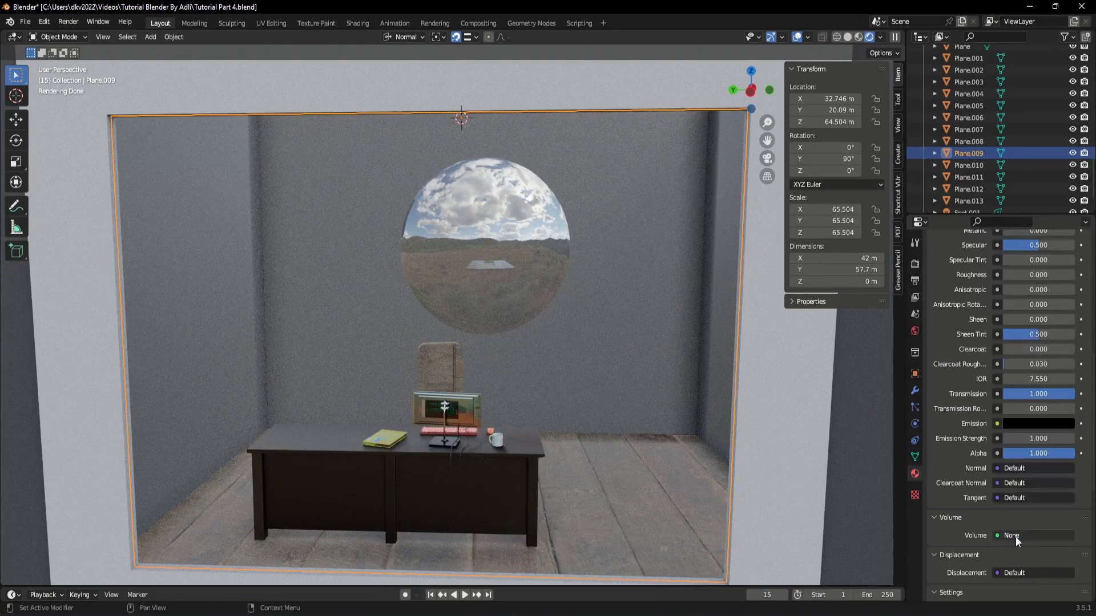
scroll(1010, 538, "up", 1)
scroll(1016, 548, "up", 1)
scroll(1018, 551, "up", 1)
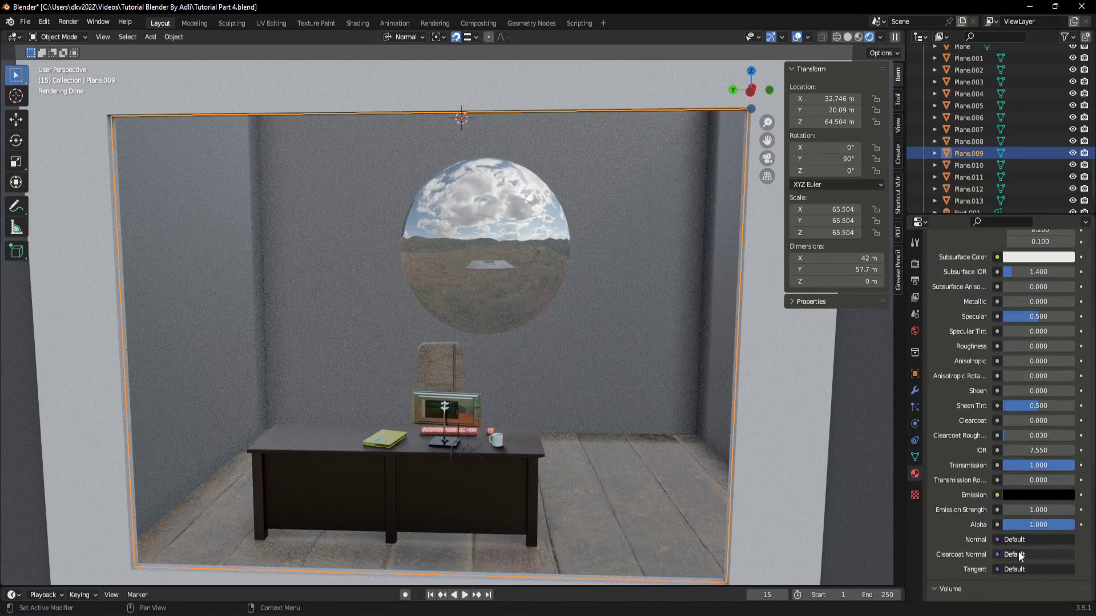
scroll(1023, 552, "up", 1)
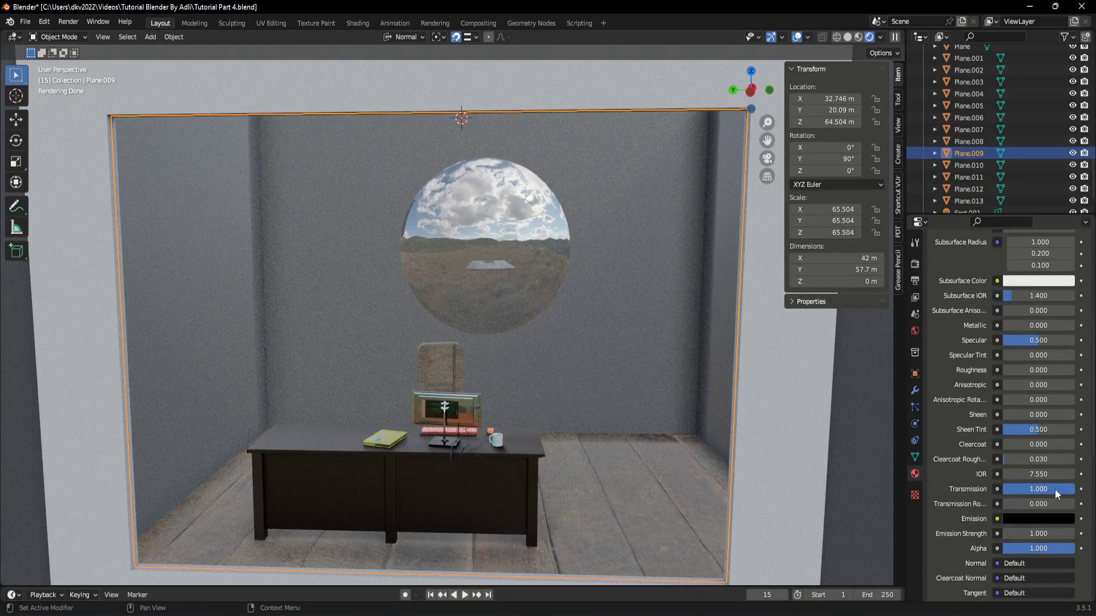
- Set the window glass IOR to exactly 300, then look down into the room
mouse_move(1017, 477)
left_mouse_down()
mouse_move(1061, 477)
mouse_move(1047, 474)
left_mouse_up()
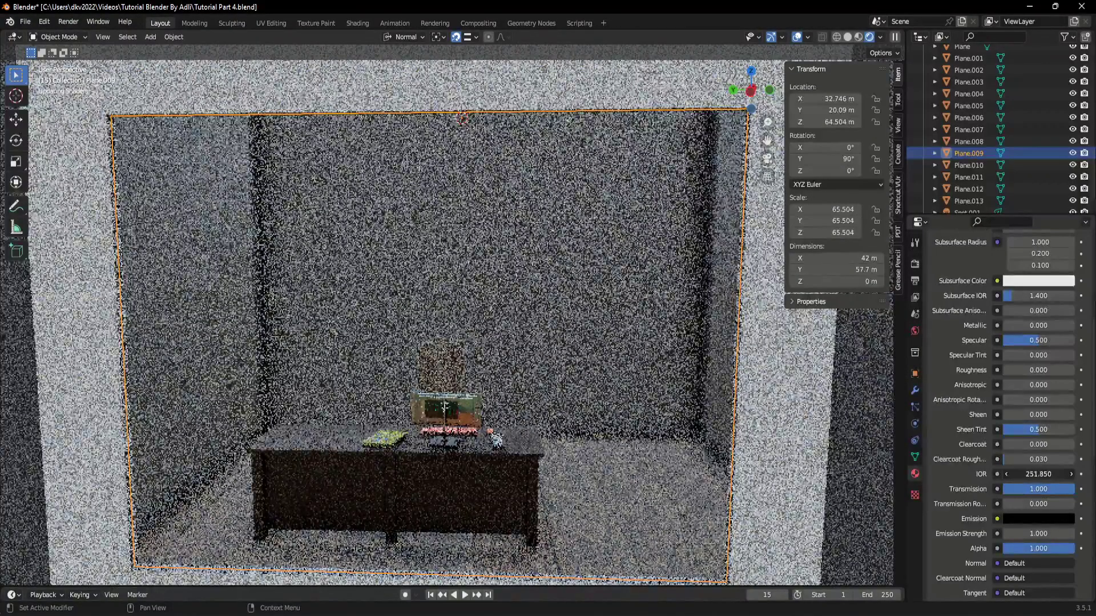
left_click(1036, 474)
type("300")
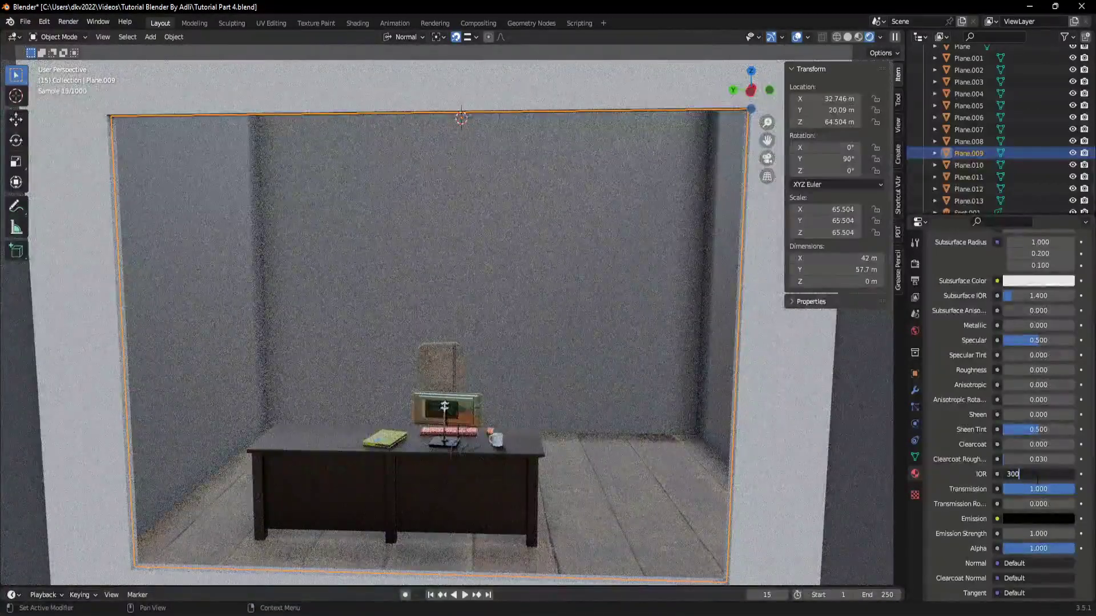
key("Return")
mouse_move(522, 385)
middle_mouse_down()
mouse_move(557, 361)
mouse_move(494, 354)
mouse_move(513, 329)
middle_mouse_up()
scroll(1035, 279, "up", 8)
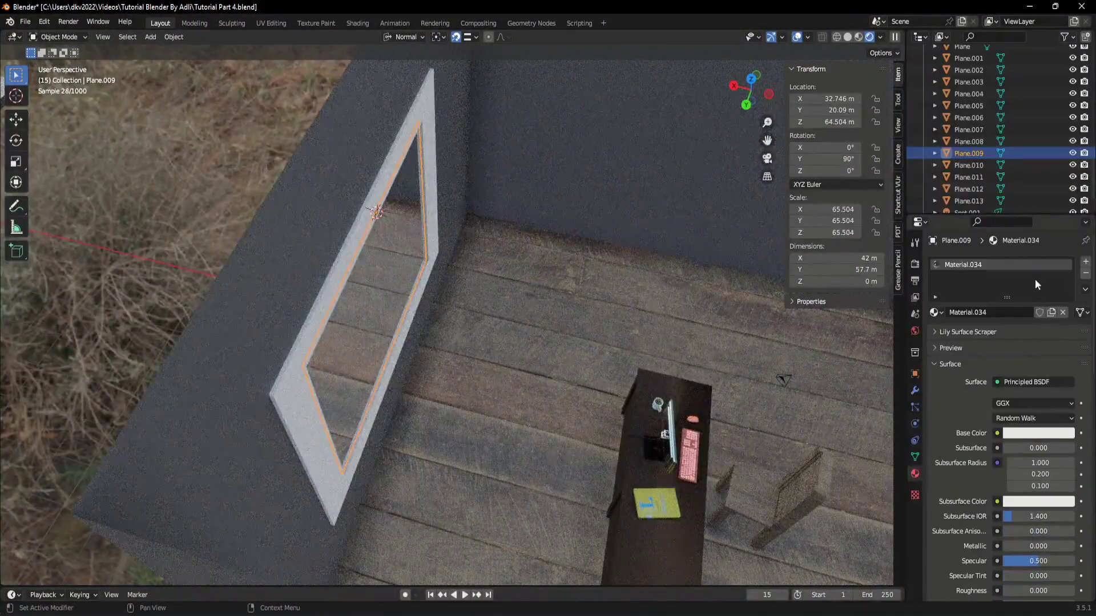
- Switch the render engine to Eevee
left_click(915, 264)
left_click(1018, 261)
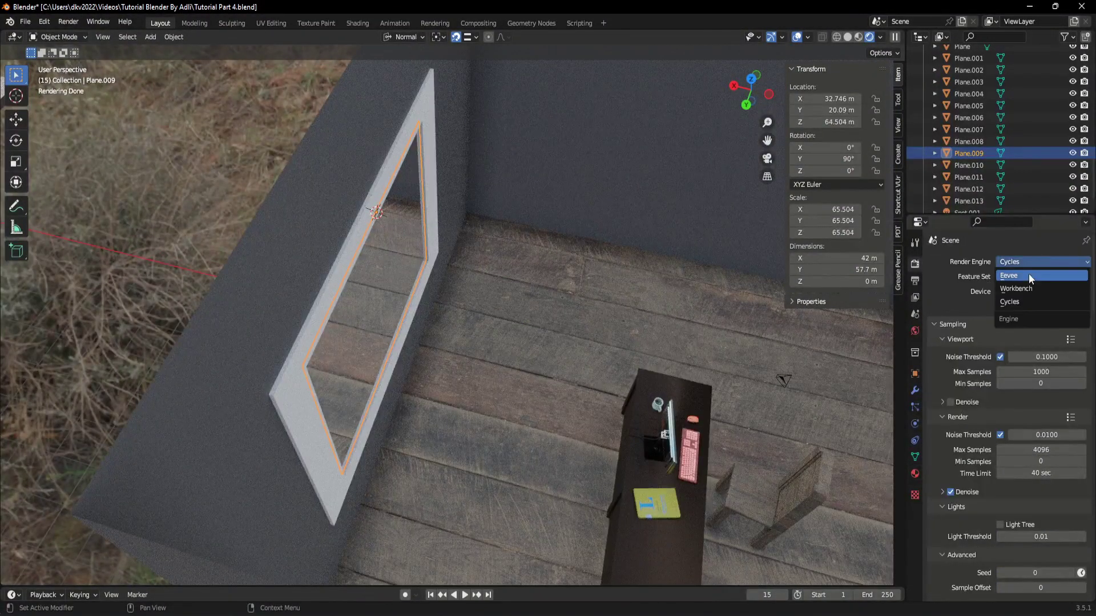
left_click(1033, 272)
scroll(577, 359, "up", 3)
mouse_move(577, 359)
middle_mouse_down()
mouse_move(478, 330)
mouse_move(514, 282)
mouse_move(589, 404)
mouse_move(563, 378)
mouse_move(477, 451)
mouse_move(509, 402)
mouse_move(436, 411)
mouse_move(451, 390)
middle_mouse_up()
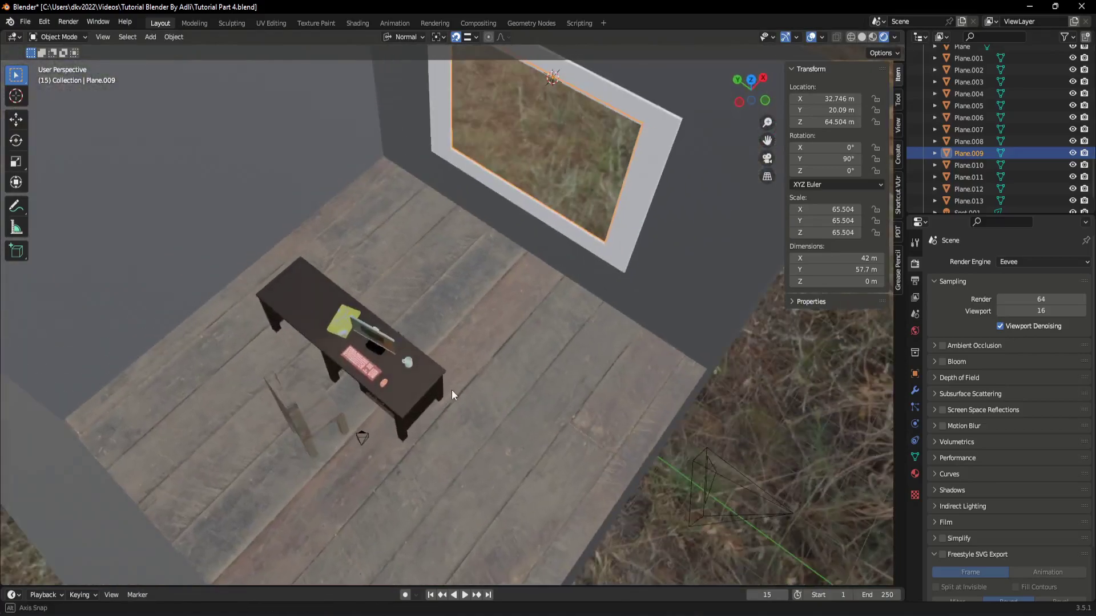
scroll(451, 388, "up", 2)
scroll(458, 374, "up", 2)
scroll(458, 374, "up", 1)
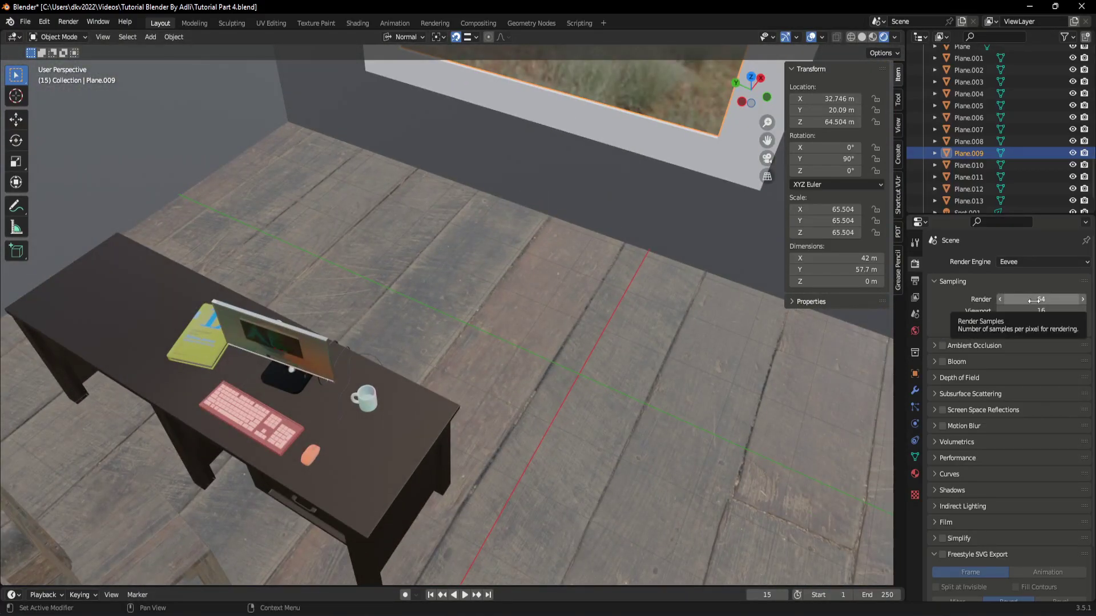
- Set both render and viewport sample counts to 1024
left_click(1033, 301)
type("1024")
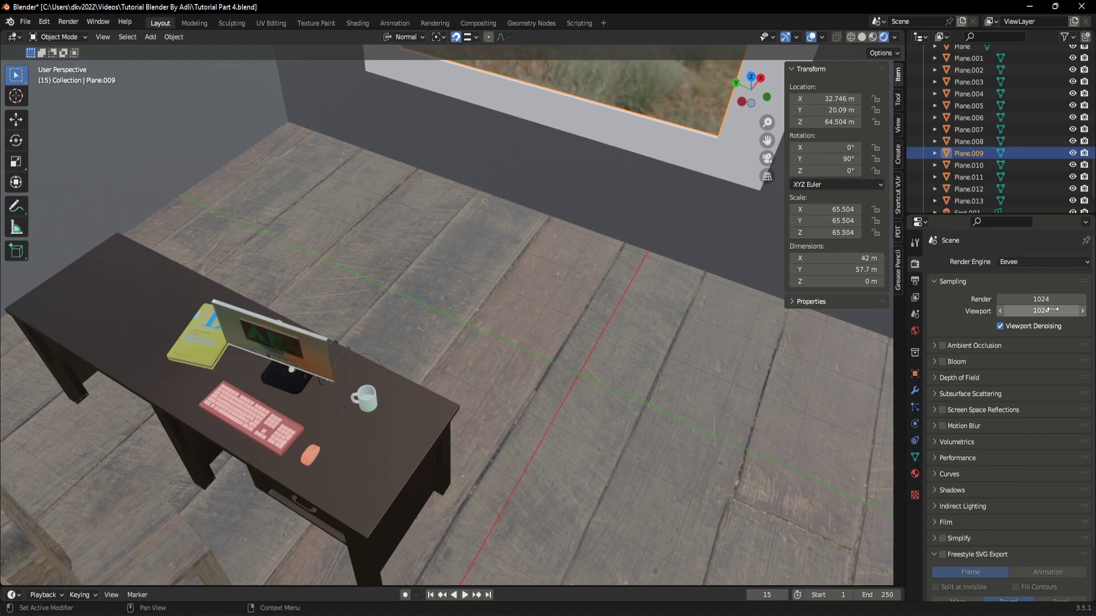
scroll(525, 402, "up", 5)
scroll(577, 422, "down", 10)
mouse_move(518, 220)
middle_mouse_down()
mouse_move(453, 278)
mouse_move(481, 213)
middle_mouse_up()
scroll(457, 323, "up", 3)
scroll(608, 282, "down", 5)
scroll(502, 289, "up", 1)
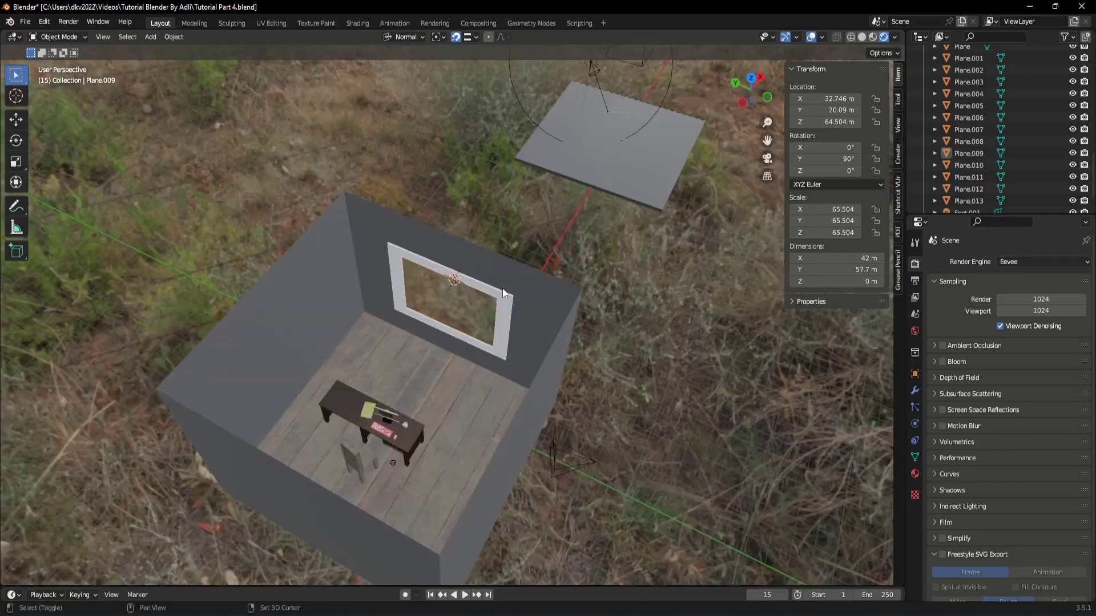
key("shift+a")
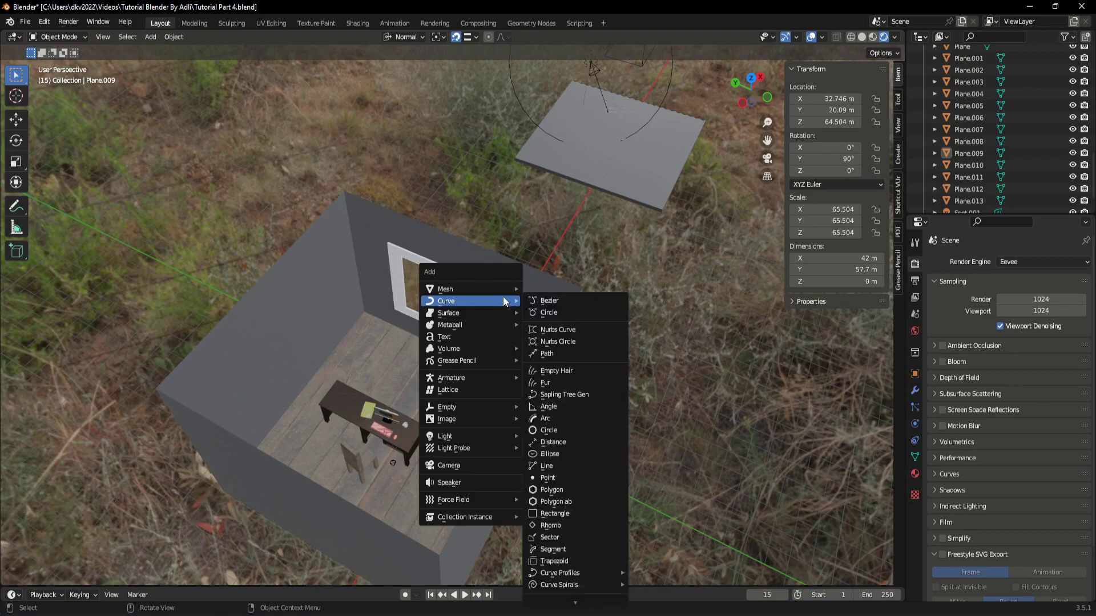
mouse_move(454, 436)
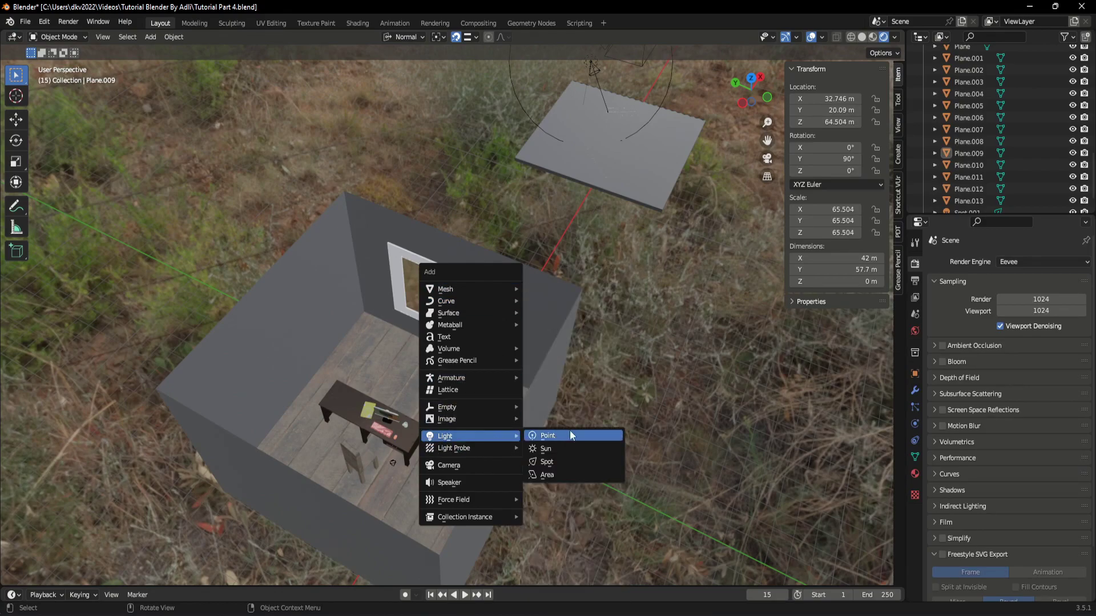
- Add an area light and slide it along X over the desk
left_click(557, 474)
scroll(518, 432, "up", 6)
scroll(495, 320, "down", 2)
key("g")
key("x")
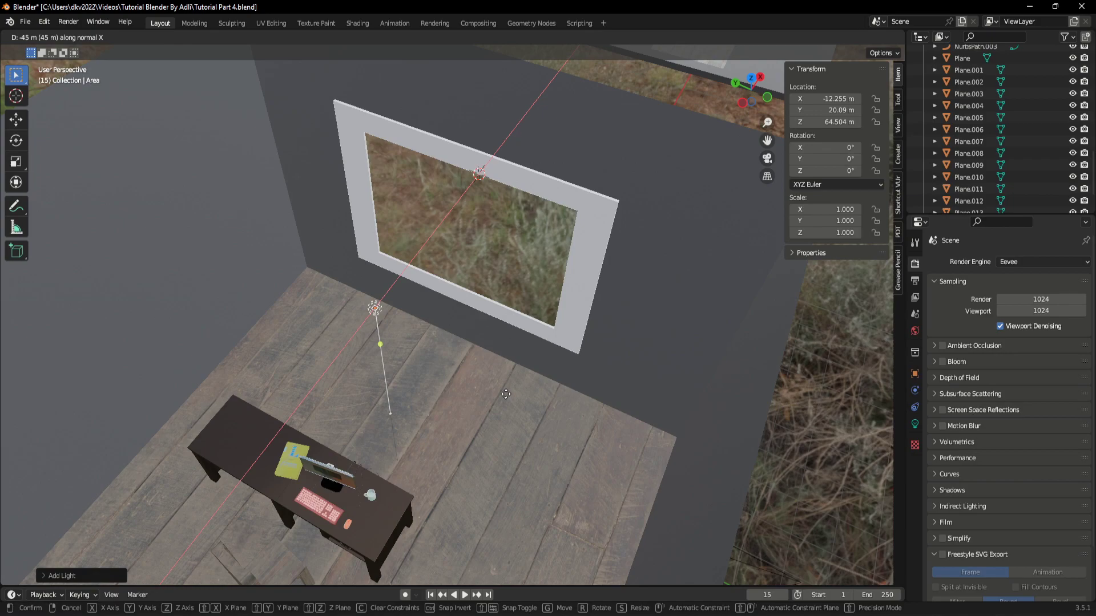
left_click(513, 417)
- Lower the area light vertically toward the tabletop, to about Z 42.9 m
middle_click_drag(497, 423, 597, 289)
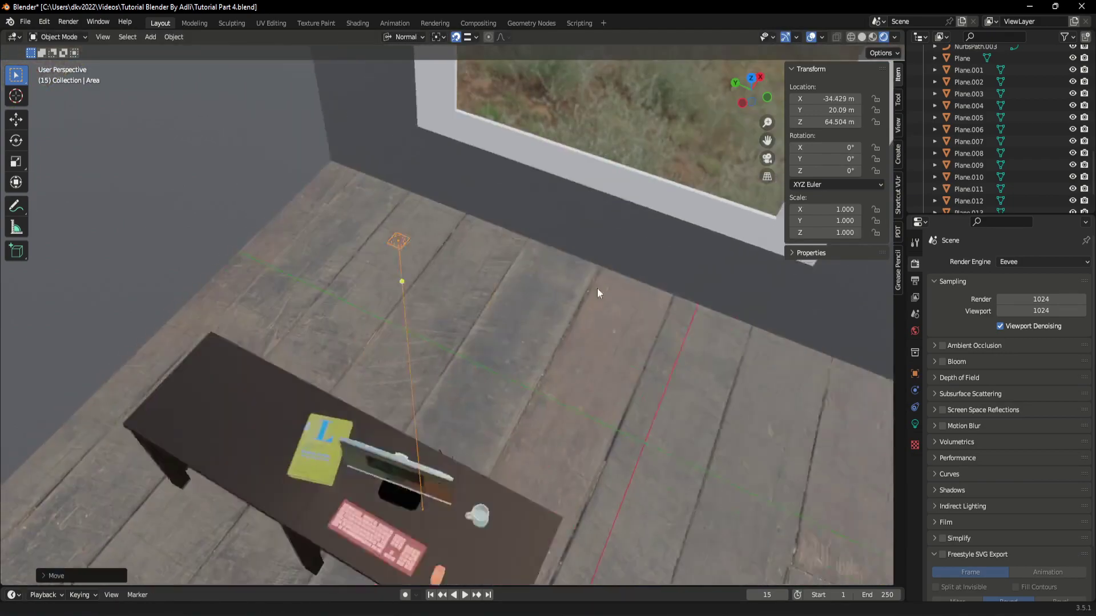
scroll(508, 378, "up", 4)
scroll(464, 349, "down", 4)
key("g")
key("z")
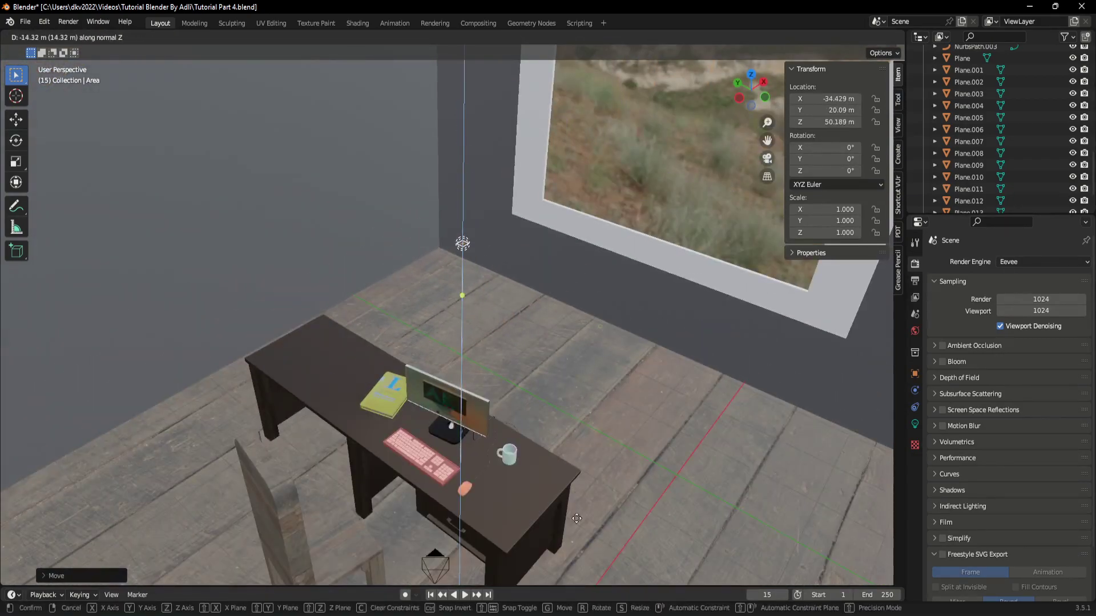
left_click(573, 563)
mouse_move(491, 240)
middle_mouse_down()
mouse_move(511, 334)
mouse_move(446, 307)
mouse_move(638, 429)
middle_mouse_up()
scroll(614, 477, "up", 3)
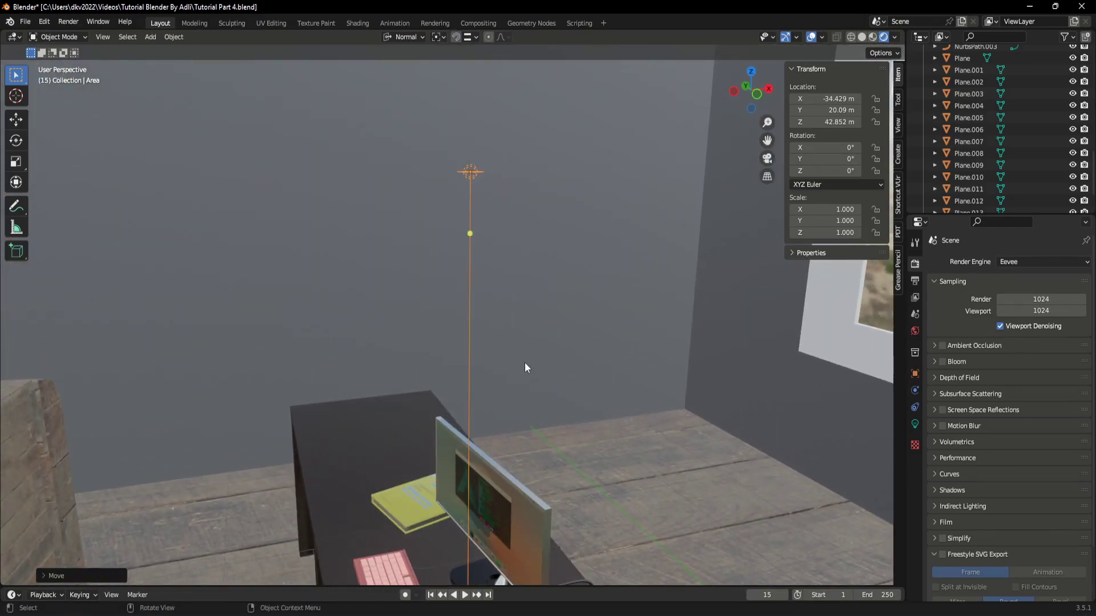
scroll(525, 362, "down", 3)
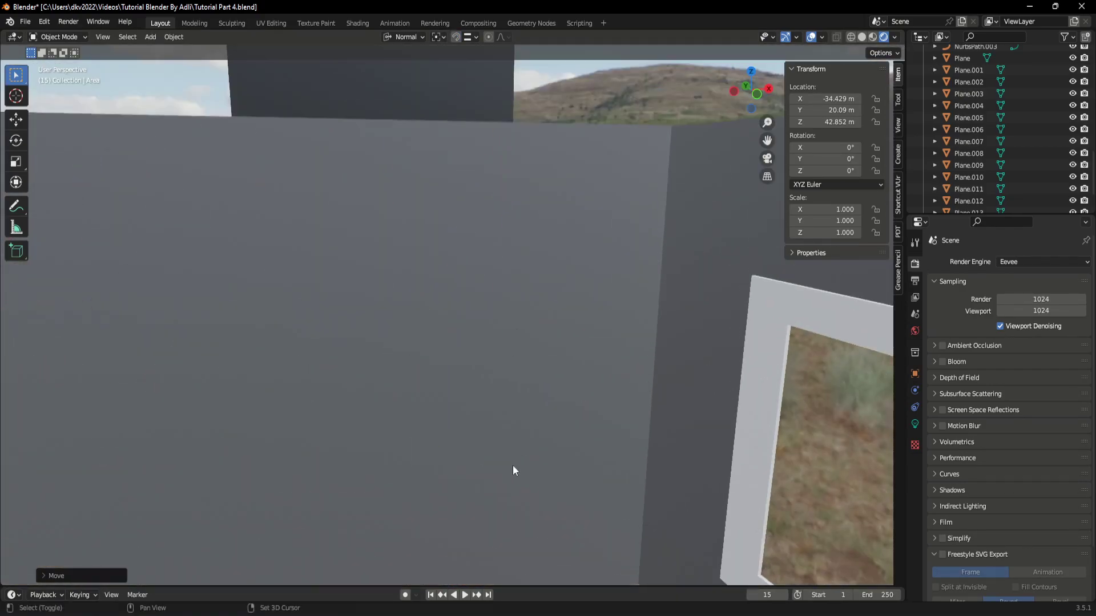
- Select the wall beside the window and inspect its mesh in Edit Mode
left_click(527, 273)
key("Tab")
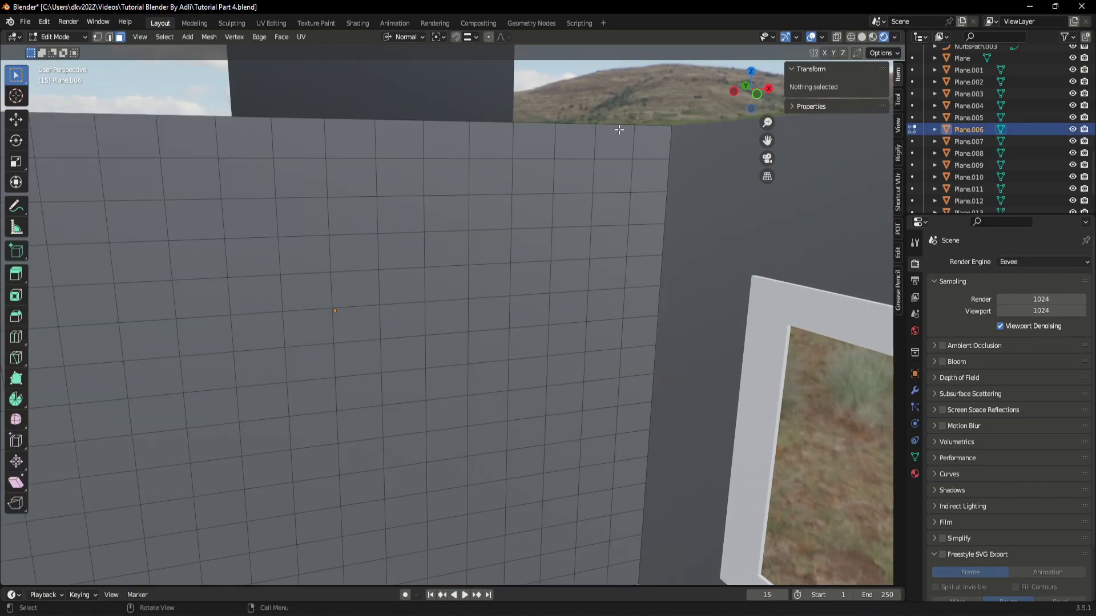
key("Tab")
scroll(521, 321, "down", 5)
scroll(518, 319, "down", 3)
middle_click_drag(519, 323, 535, 342)
scroll(534, 341, "up", 3)
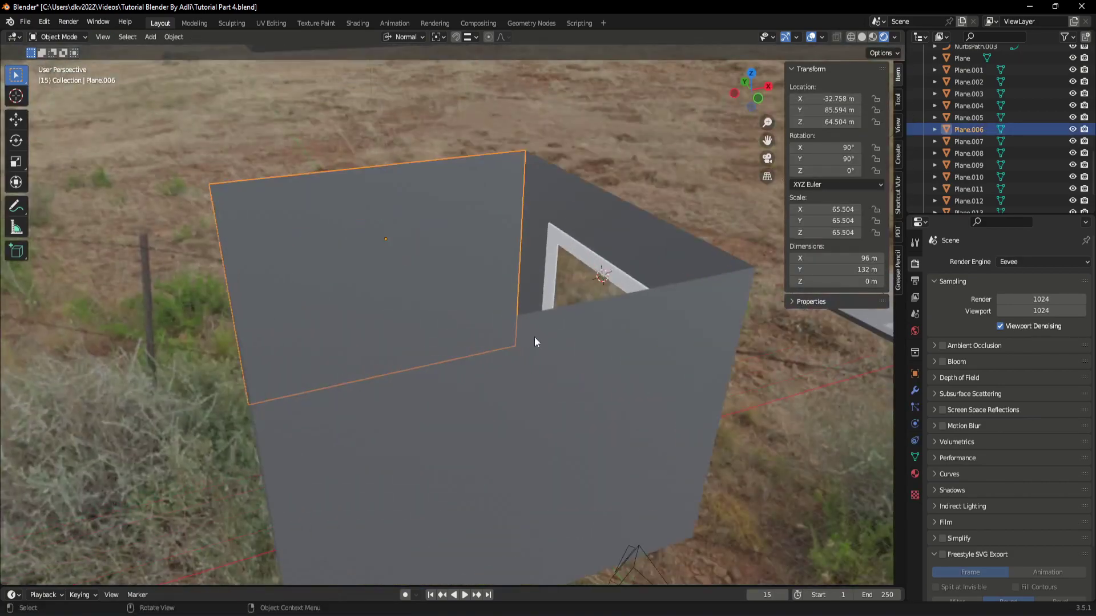
- Deselect the side wall, then select the back wall and inspect its mesh
left_click(755, 413)
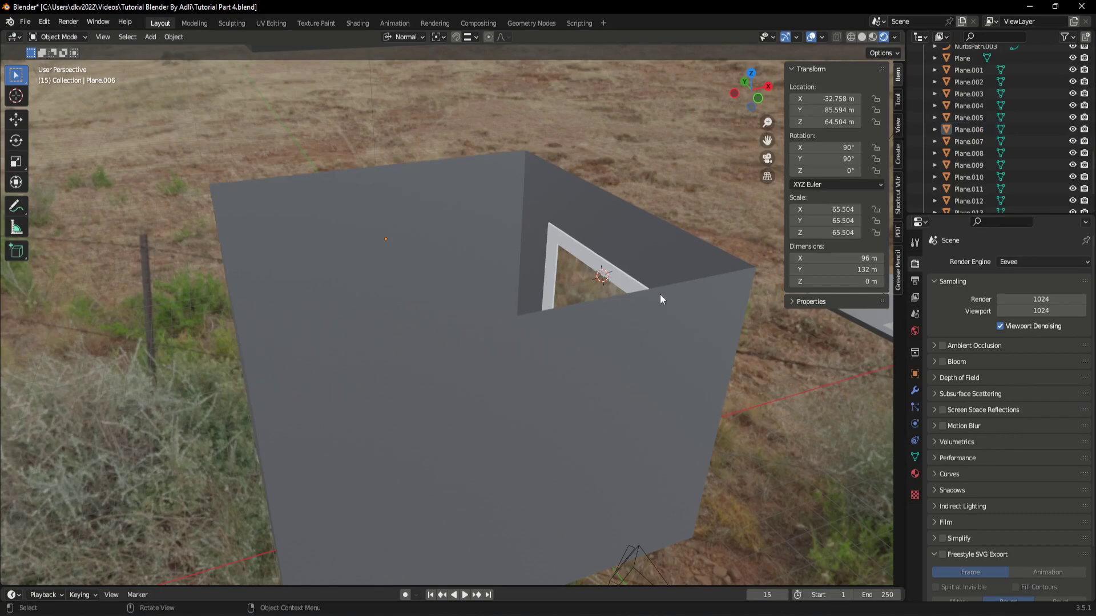
left_click(687, 245)
key("Tab")
scroll(687, 243, "down", 3)
scroll(370, 146, "down", 2)
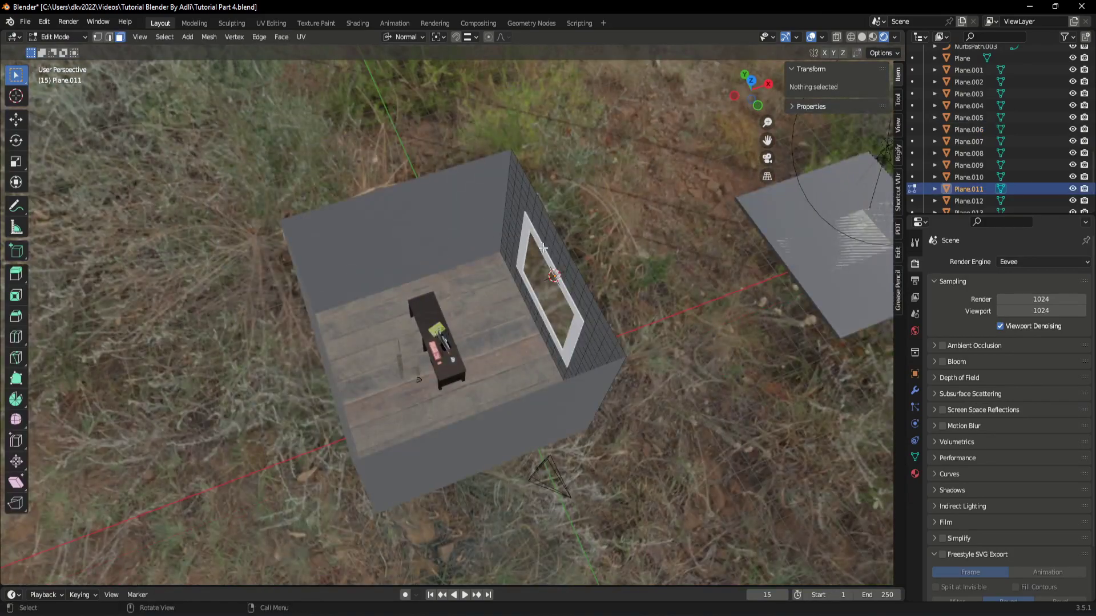
key("Tab")
- Add the back, left and front walls to the selection and edit all four walls
left_click(396, 234, "shift")
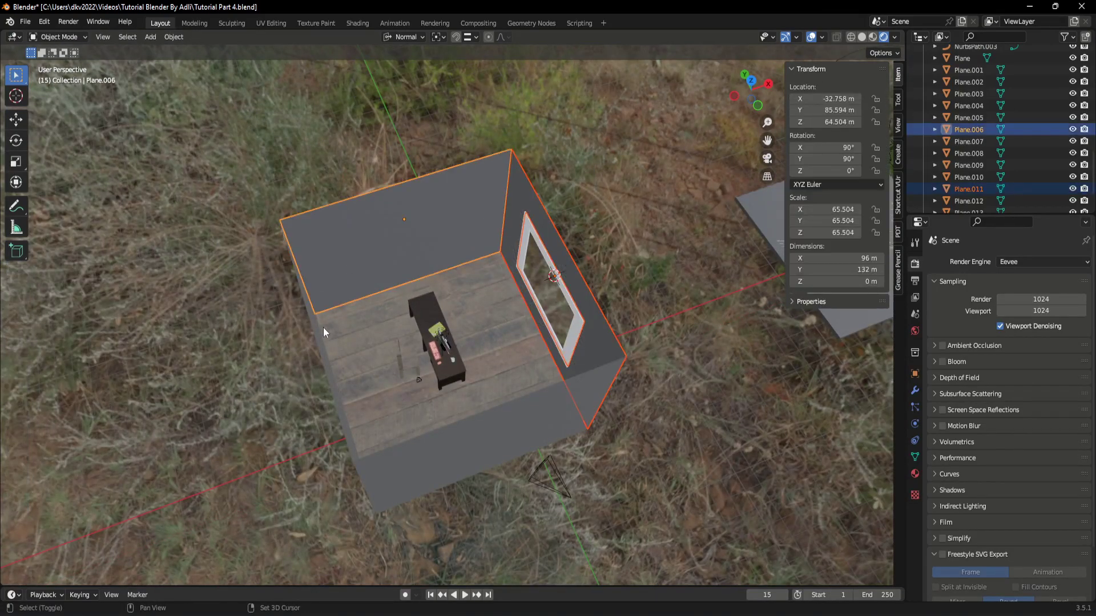
left_click(323, 327, "shift")
left_click(505, 437, "shift")
key("Tab")
scroll(505, 437, "up", 3)
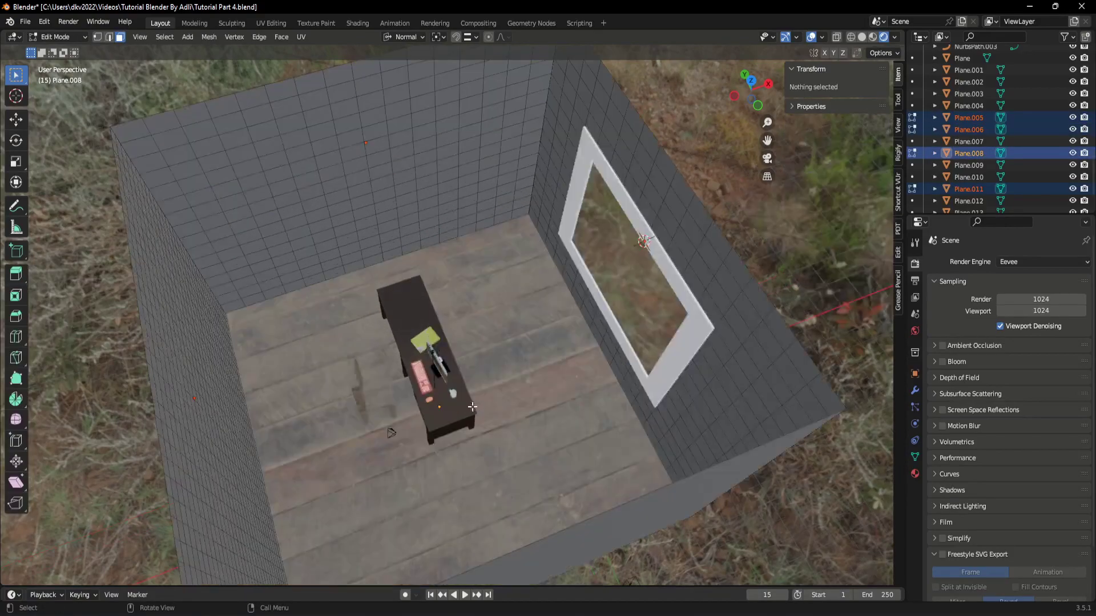
scroll(505, 437, "up", 3)
- Select the wall vertices, then pick the walls' top rim while looking into the room
key("a")
scroll(416, 255, "down", 5)
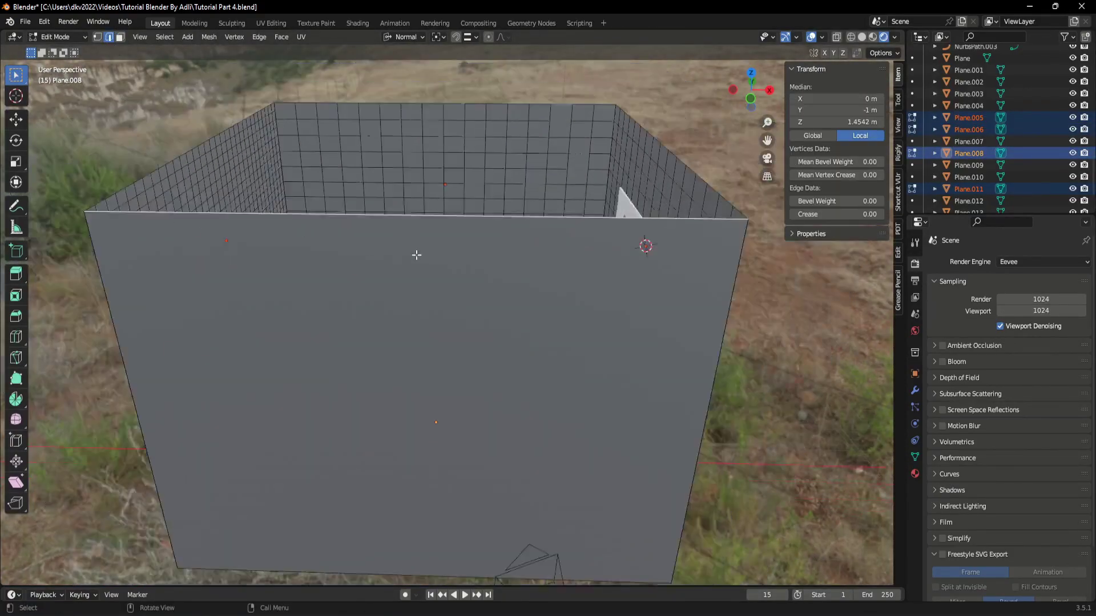
mouse_move(416, 255)
middle_mouse_down()
mouse_move(420, 298)
mouse_move(244, 228)
mouse_move(726, 282)
mouse_move(567, 448)
middle_mouse_up()
left_click(247, 236, "shift")
scroll(725, 283, "up", 5)
left_click(552, 358, "shift")
scroll(595, 389, "down", 3)
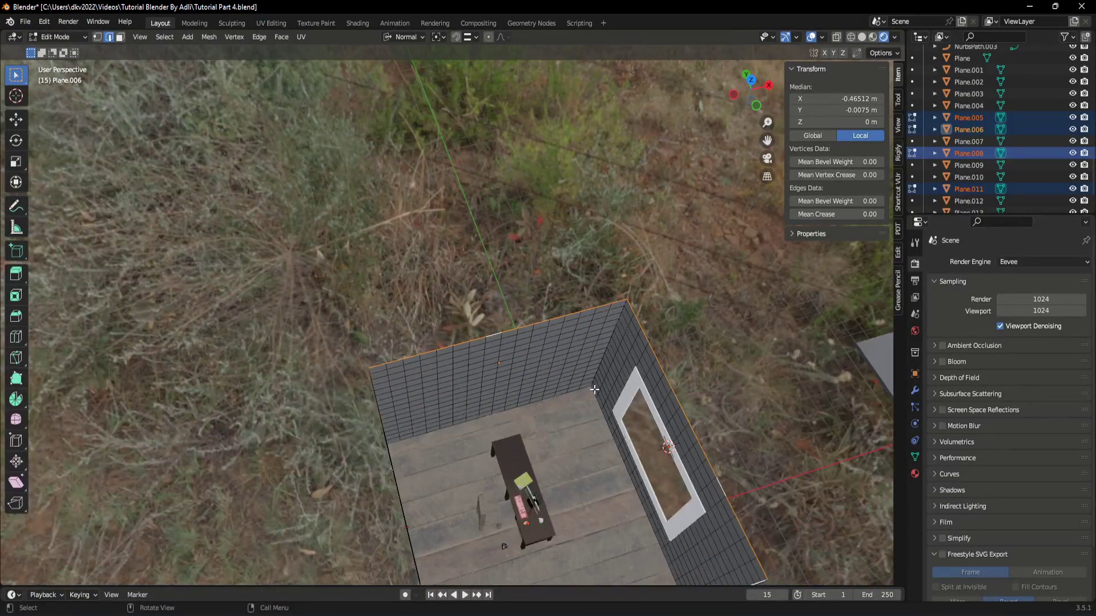
mouse_move(595, 399)
middle_mouse_down()
mouse_move(433, 296)
mouse_move(443, 325)
middle_mouse_up()
scroll(433, 296, "up", 3)
scroll(443, 325, "up", 2)
- Undo the right wall's top-edge selection and return to Object Mode
key("ctrl+z")
key("ctrl+z")
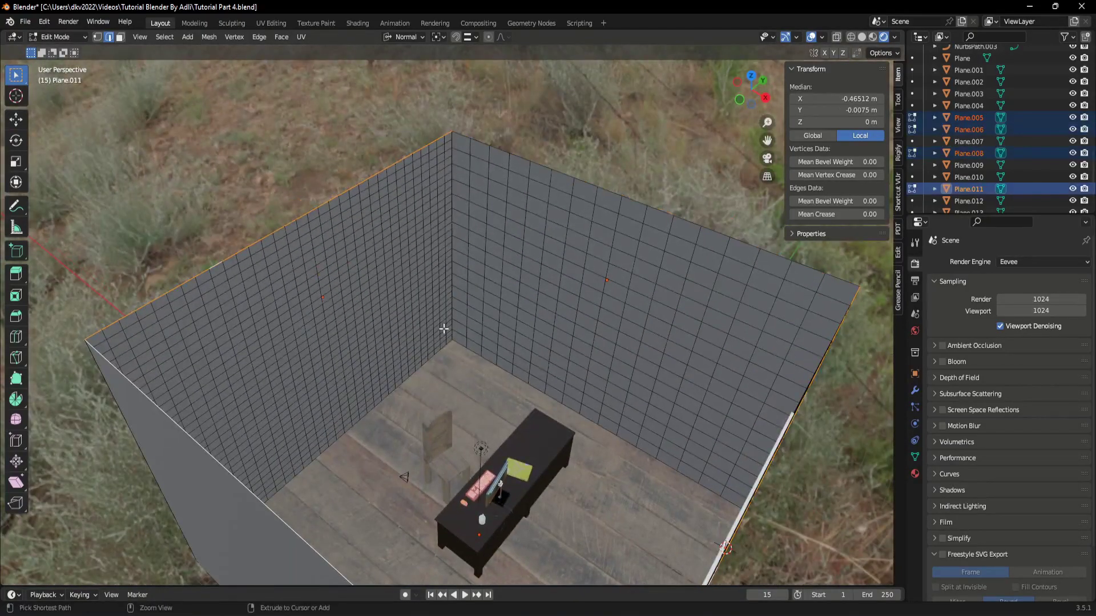
key("ctrl+z")
key("Tab")
scroll(434, 324, "down", 4)
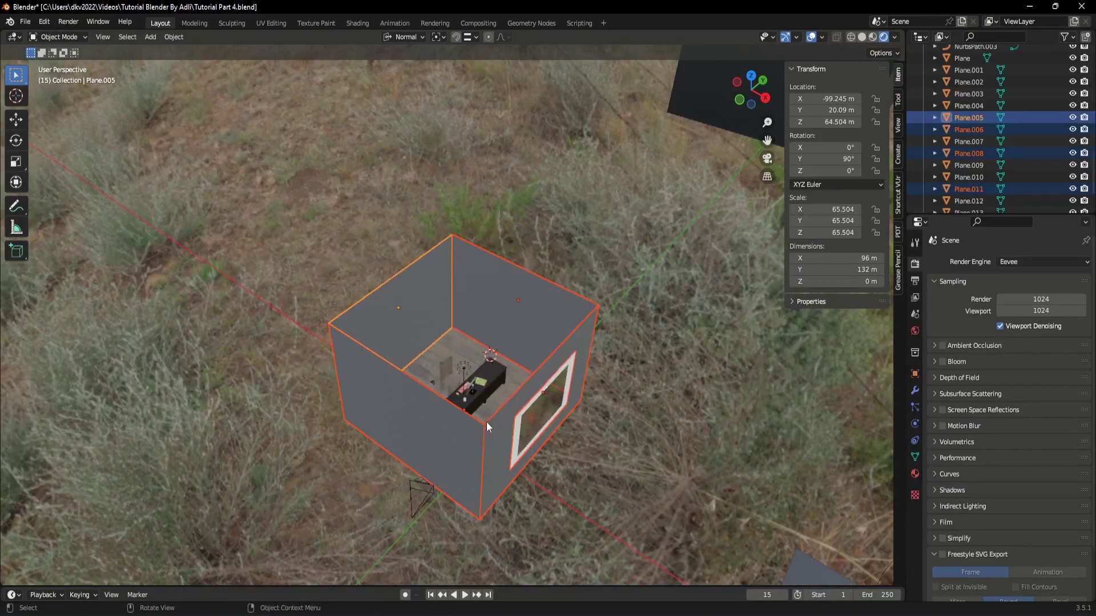
key("shift+a")
- Add a plane, raise it along Z, enlarge it and set it on top of the walls
left_click(552, 190)
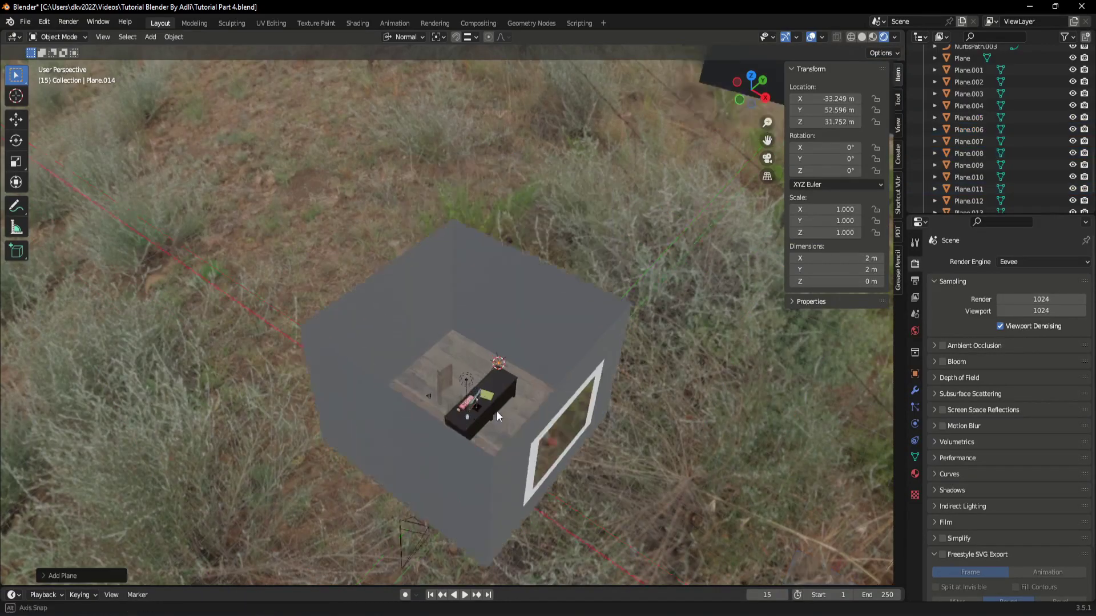
key("g")
key("z")
left_click(645, 310)
key("s")
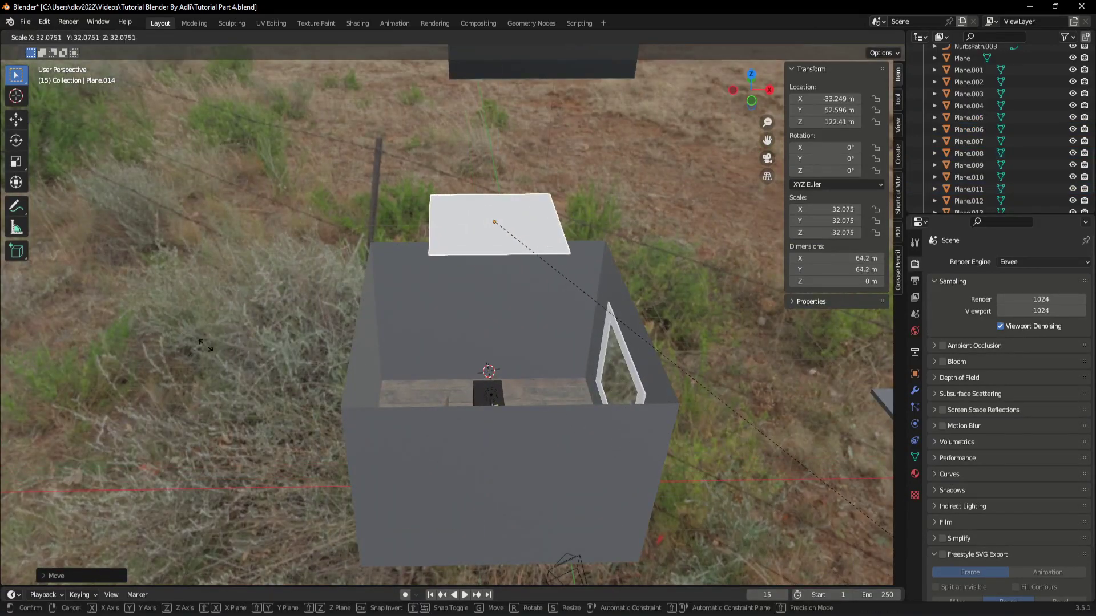
left_click(614, 441)
middle_click_drag(614, 440, 485, 375)
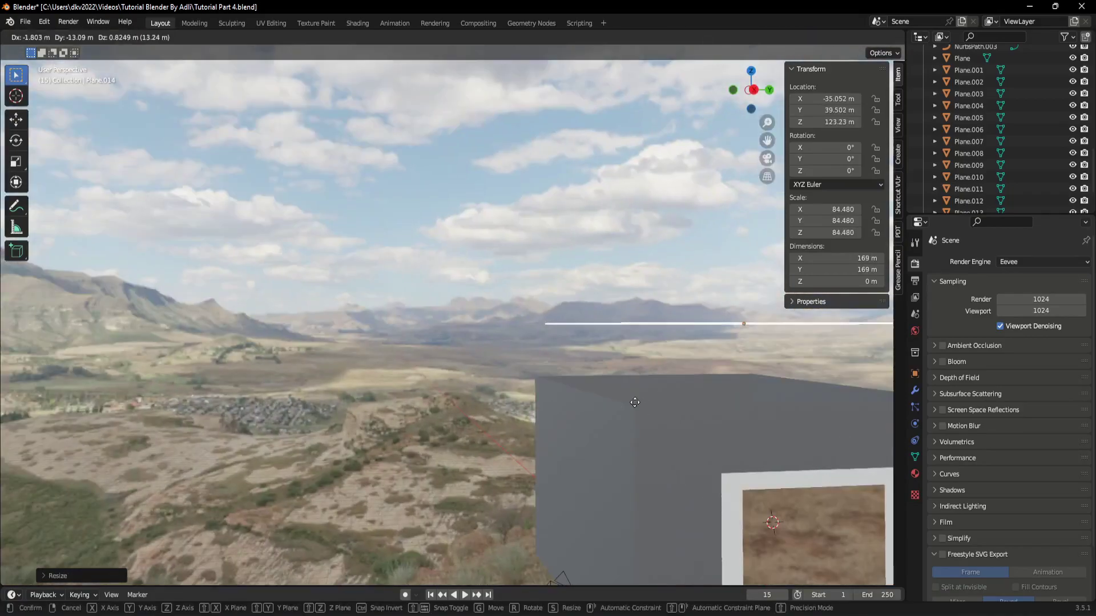
mouse_move(445, 194)
middle_mouse_down()
mouse_move(602, 360)
mouse_move(276, 299)
mouse_move(389, 318)
mouse_move(471, 303)
middle_mouse_up()
key("g")
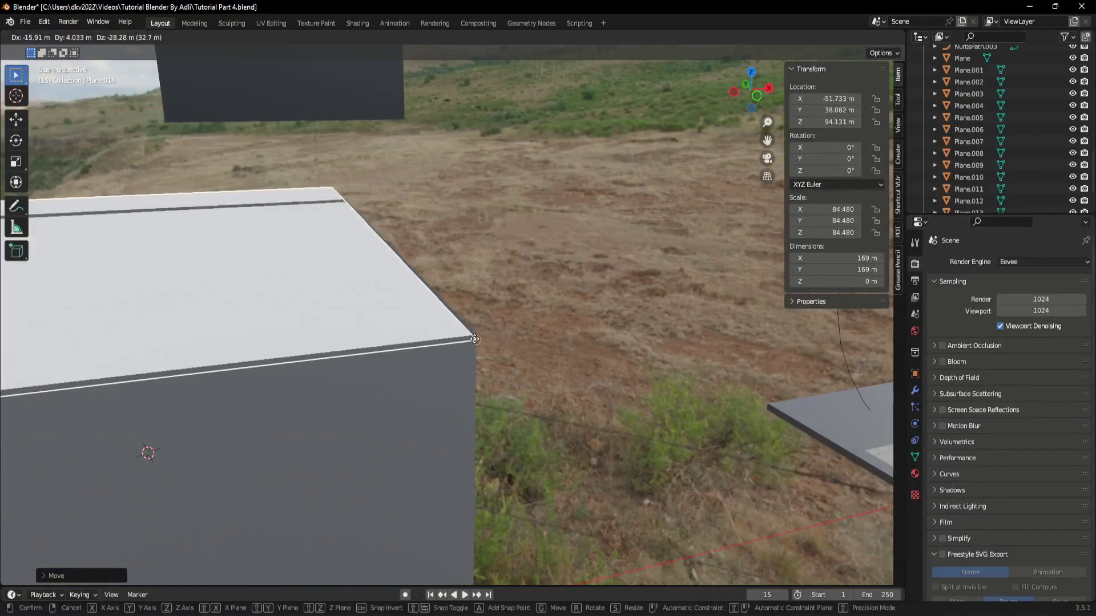
left_click(484, 330)
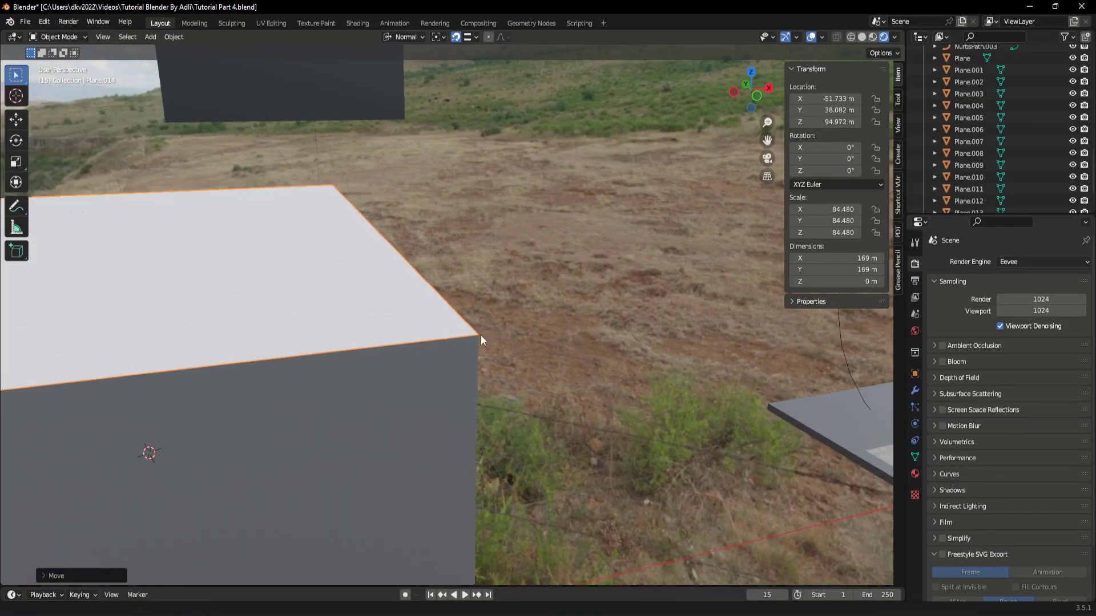
mouse_move(480, 334)
middle_mouse_down()
mouse_move(451, 354)
mouse_move(545, 246)
middle_mouse_up()
- Slide two ceiling edges along X to line them up with the wall tops
key("Tab")
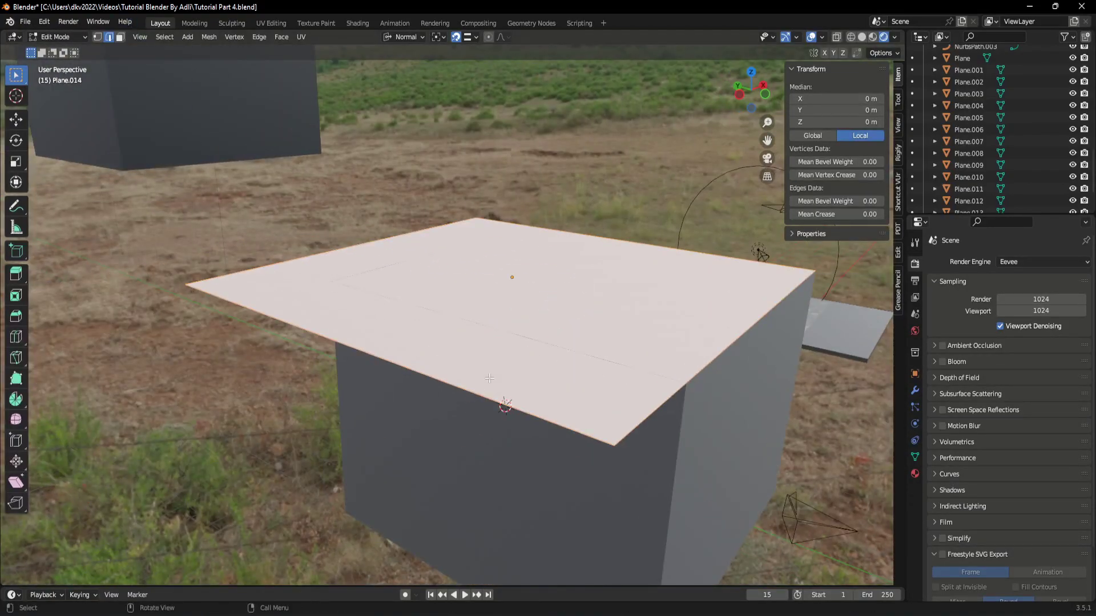
left_click(513, 332)
middle_click_drag(513, 332, 474, 371)
key("g")
key("x")
left_click(588, 371)
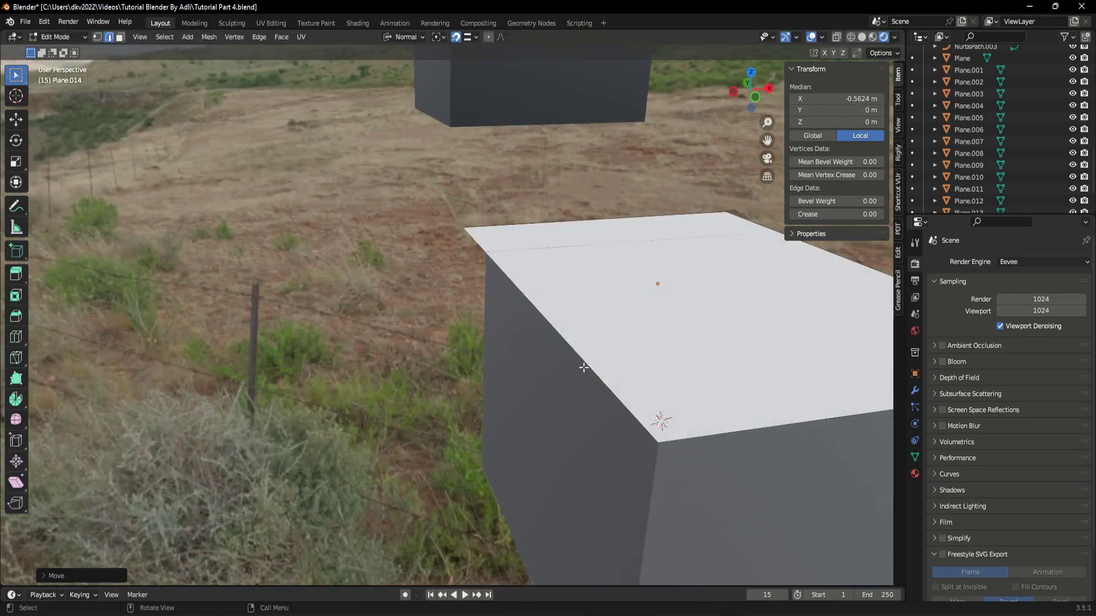
key("g")
key("x")
left_click(518, 303)
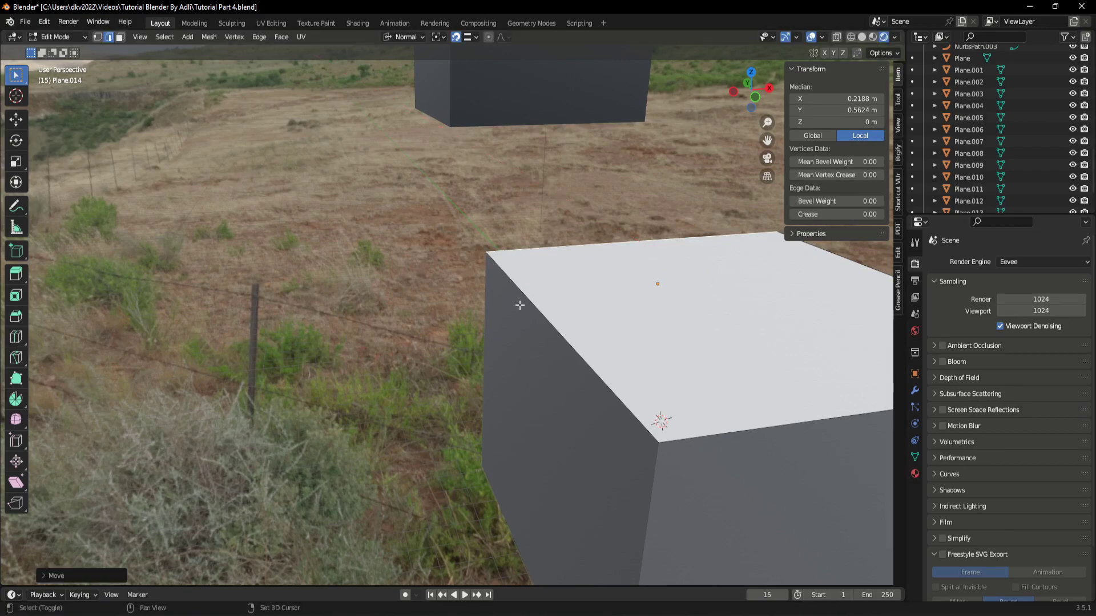
key("Tab")
key("KP_Decimal")
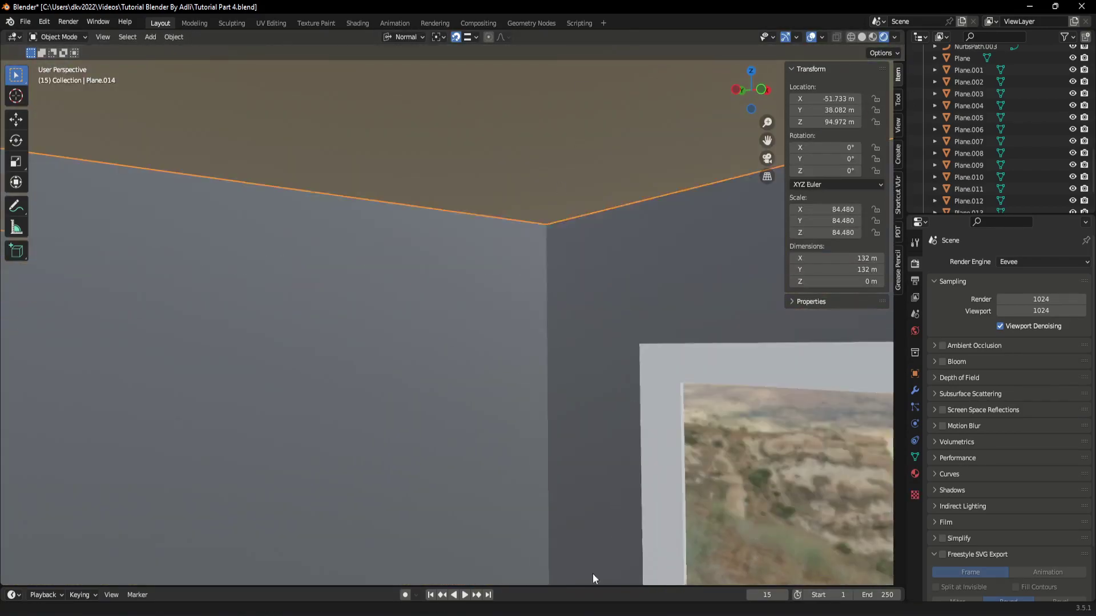
- Enable ambient occlusion and toggle it off and on to compare it near the mug
middle_click_drag(491, 340, 512, 261)
key("z")
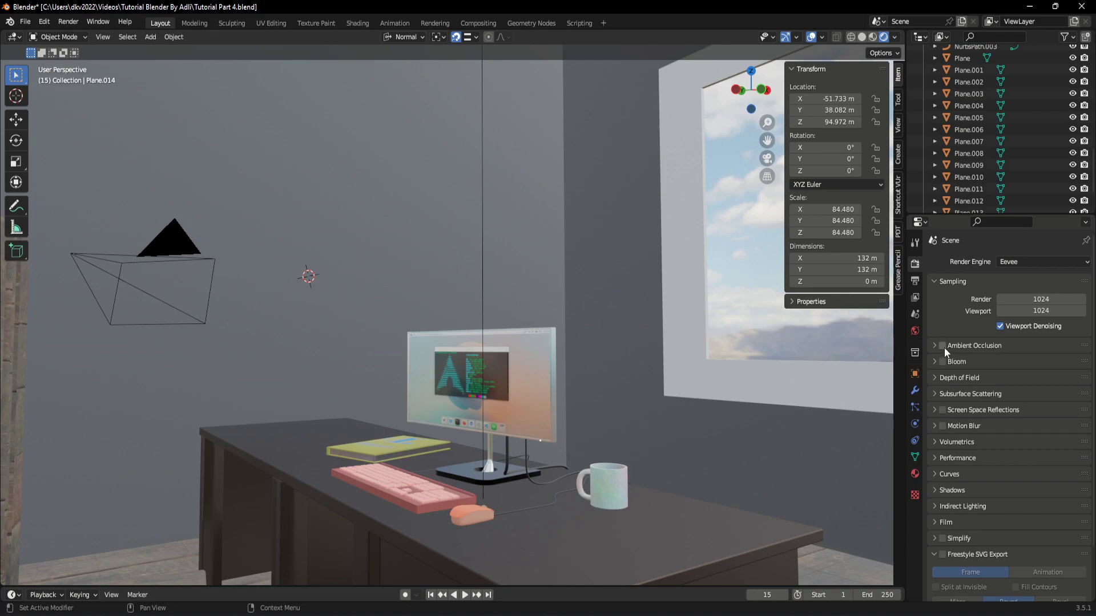
left_click(942, 345)
left_click(934, 346)
mouse_move(508, 310)
middle_mouse_down()
mouse_move(526, 341)
mouse_move(652, 416)
middle_mouse_up()
scroll(683, 355, "up", 3)
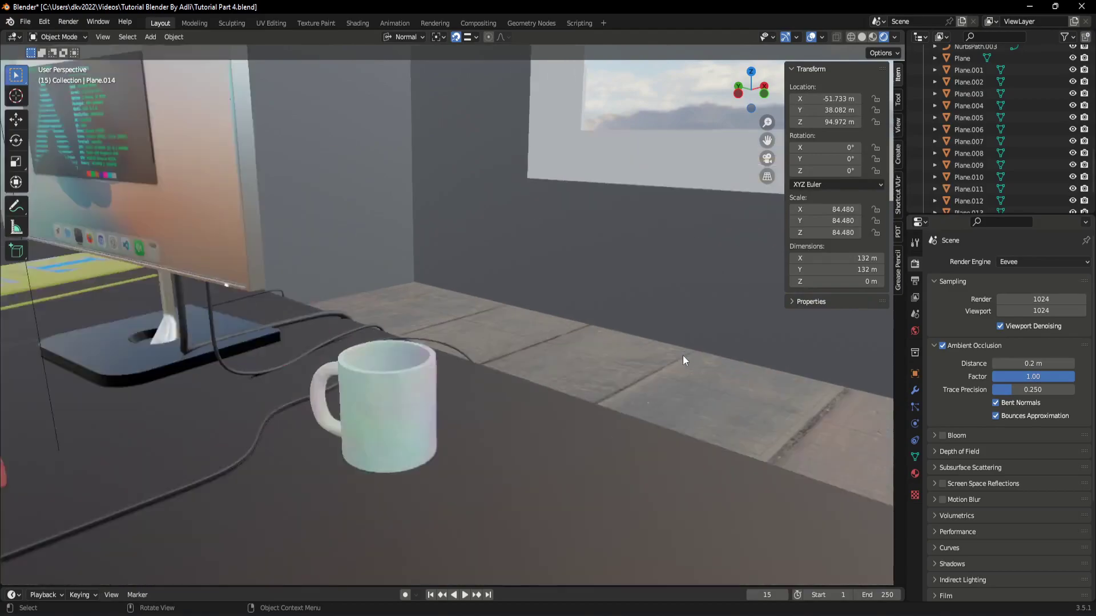
middle_click_drag(682, 355, 724, 364)
scroll(570, 393, "up", 5)
mouse_move(582, 369)
middle_mouse_down()
mouse_move(594, 359)
mouse_move(559, 389)
mouse_move(254, 346)
middle_mouse_up()
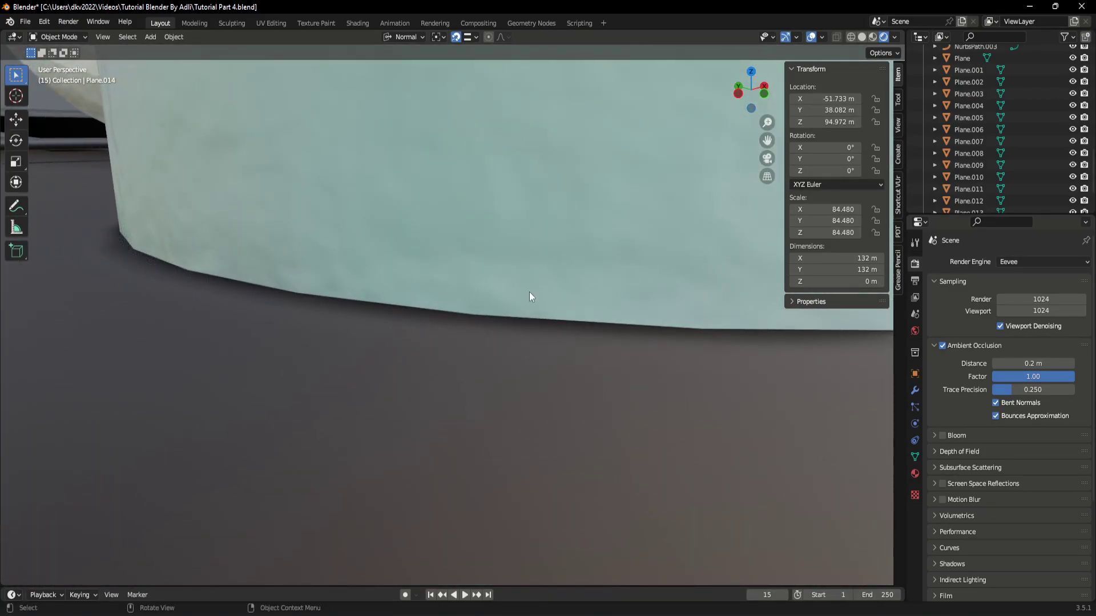
left_click(943, 346)
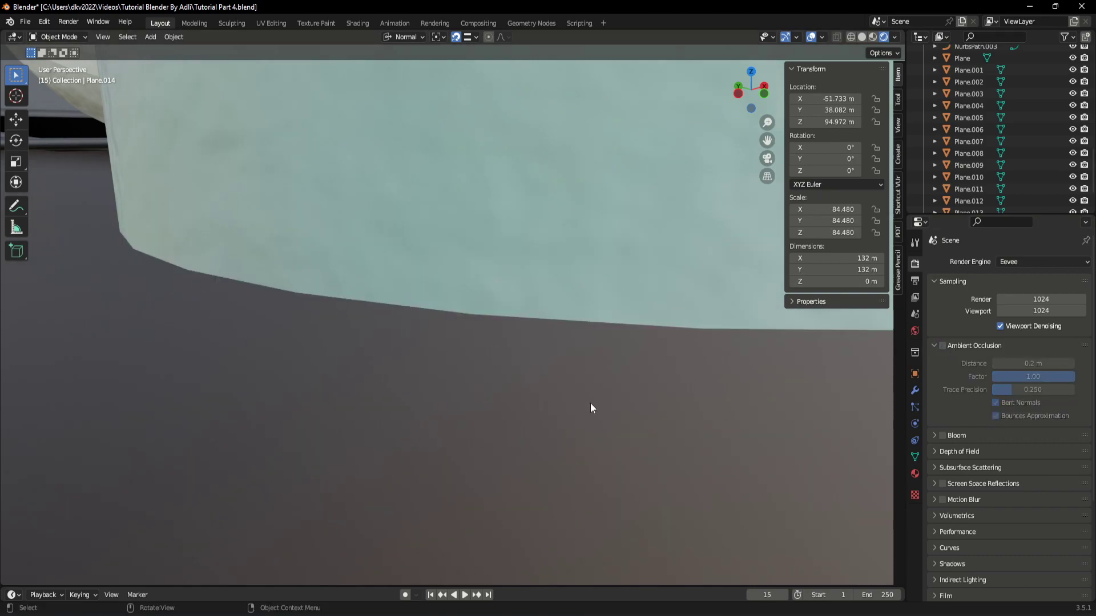
left_click(943, 345)
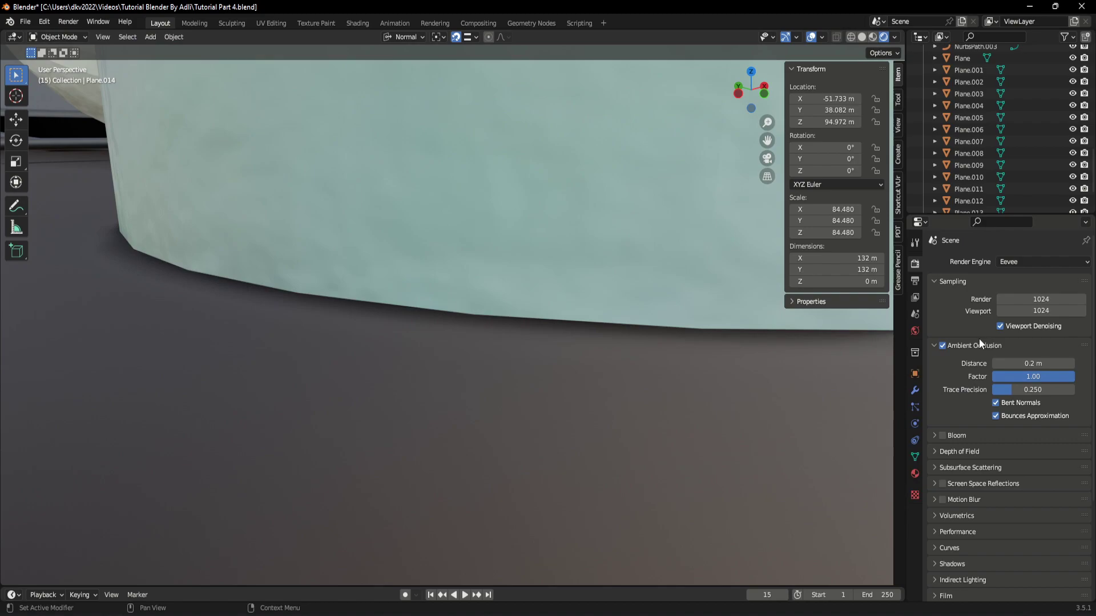
mouse_move(466, 326)
middle_mouse_down()
mouse_move(248, 291)
mouse_move(318, 308)
middle_mouse_up()
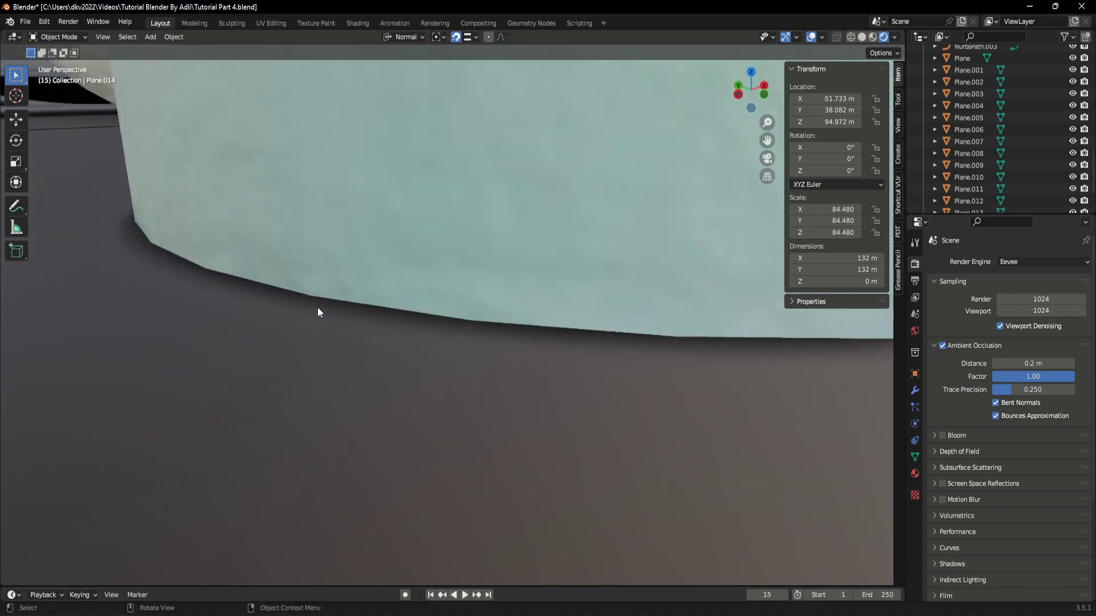
- Raise the ambient occlusion distance to about 0.71 m
mouse_move(1020, 367)
left_mouse_down()
mouse_move(1062, 367)
mouse_move(1030, 363)
left_mouse_up()
mouse_move(514, 331)
middle_mouse_down()
mouse_move(481, 325)
mouse_move(431, 288)
mouse_move(457, 306)
mouse_move(579, 337)
mouse_move(428, 299)
mouse_move(702, 460)
mouse_move(468, 382)
middle_mouse_up()
scroll(467, 381, "down", 5)
mouse_move(444, 338)
middle_mouse_down()
mouse_move(437, 325)
mouse_move(466, 326)
mouse_move(567, 392)
mouse_move(483, 340)
mouse_move(538, 282)
middle_mouse_up()
scroll(611, 319, "up", 5)
mouse_move(612, 325)
middle_mouse_down("shift")
mouse_move(556, 349)
mouse_move(204, 314)
mouse_move(896, 506)
middle_mouse_up("shift")
scroll(979, 463, "down", 3)
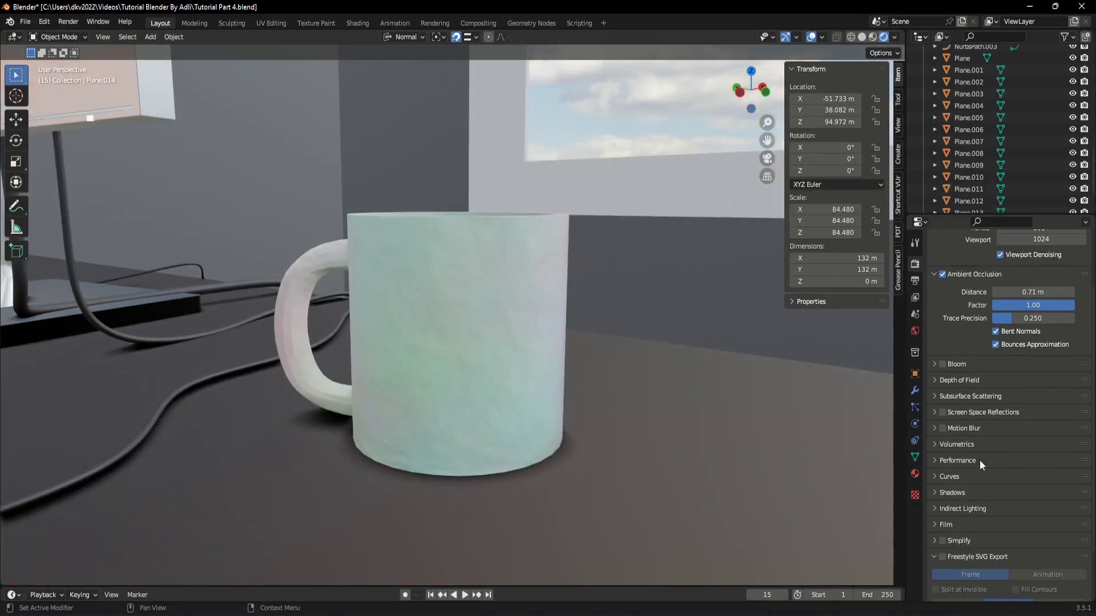
- Turn on Bloom in the Eevee render settings
left_click(947, 363)
scroll(589, 287, "down", 4)
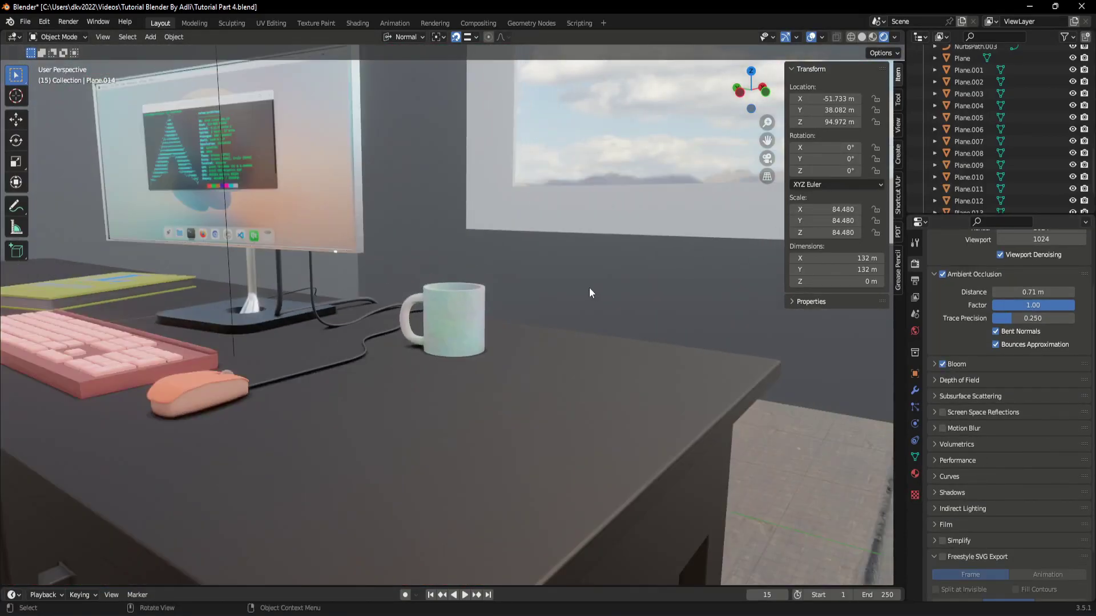
scroll(559, 451, "down", 3)
- Select the area light above the desk and scale it up to about 26.165
scroll(559, 451, "down", 2)
left_click(362, 409)
key("KP_Decimal")
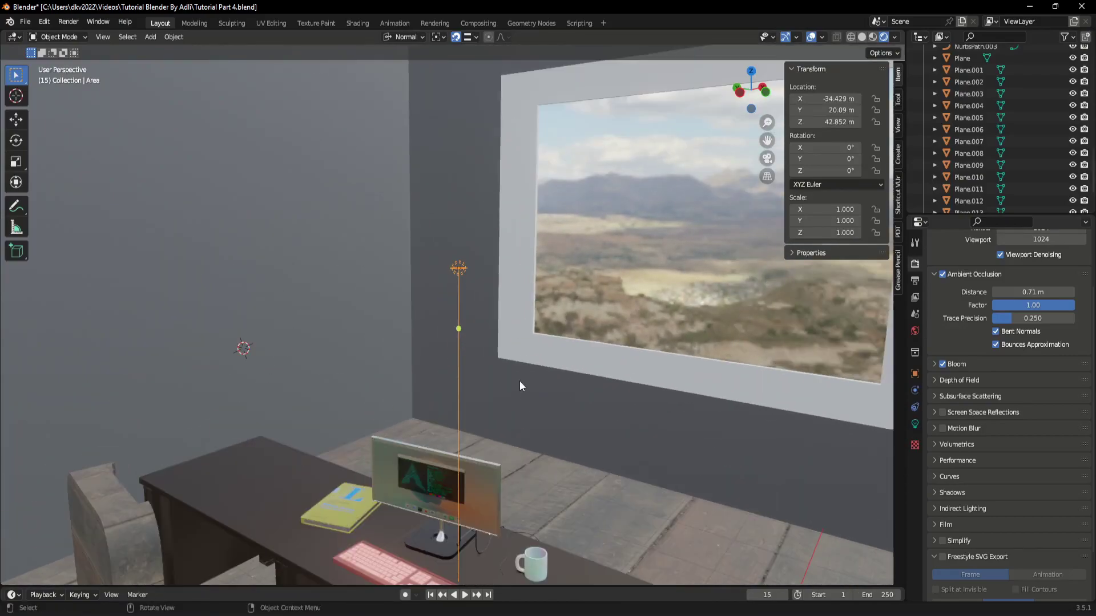
key("s")
key("Return")
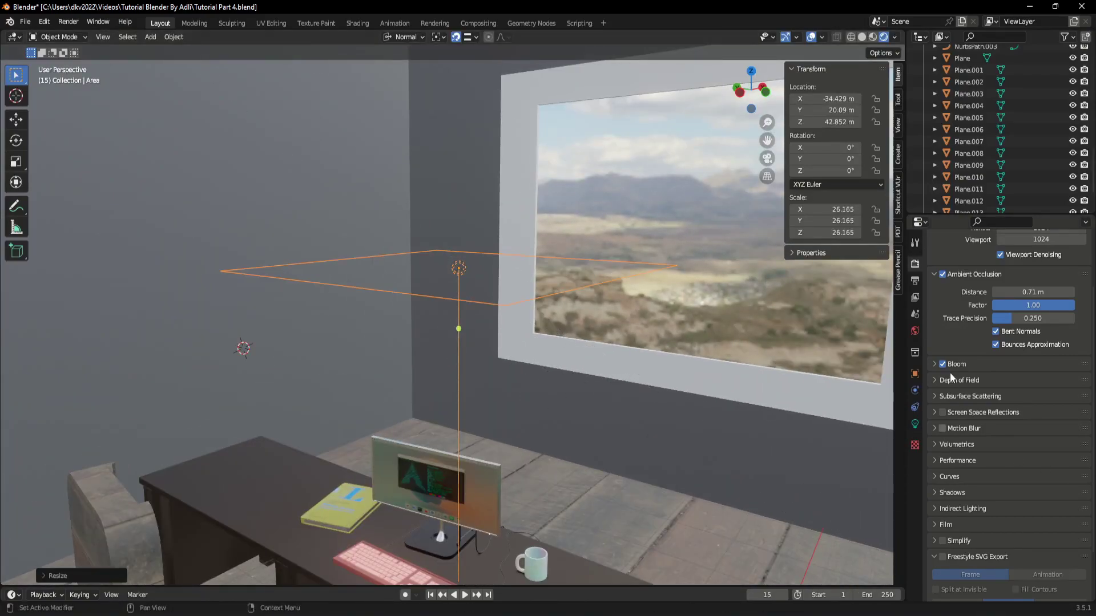
scroll(949, 372, "up", 2)
- Expand the Bloom settings panel and pan to see the whole desk
left_click(934, 410)
scroll(1035, 443, "down", 4)
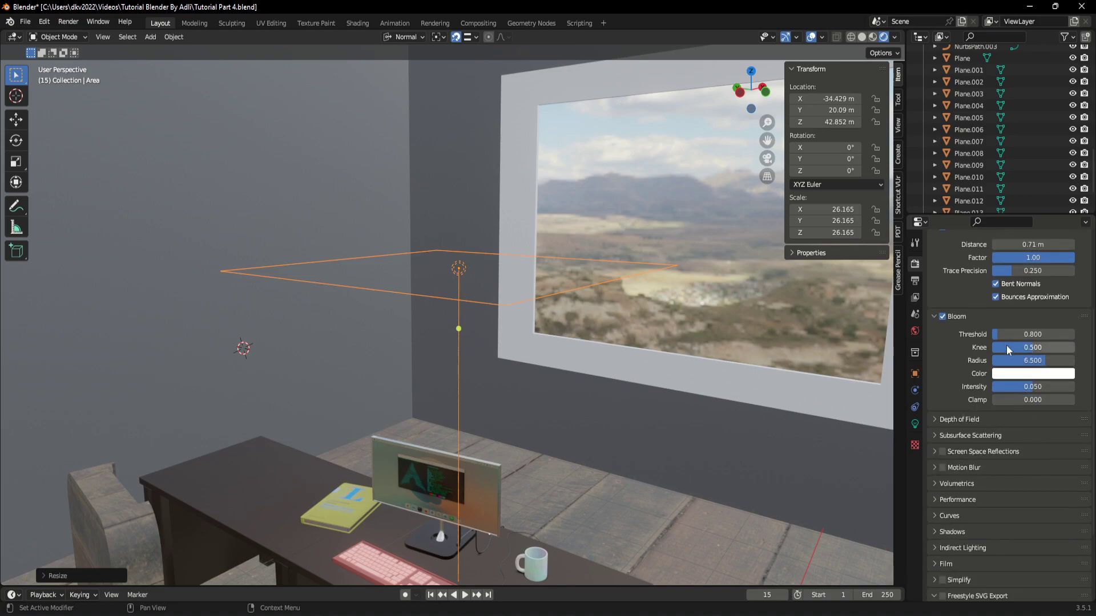
scroll(581, 389, "up", 2)
scroll(578, 391, "down", 5)
middle_click_drag(570, 385, 534, 330, "shift")
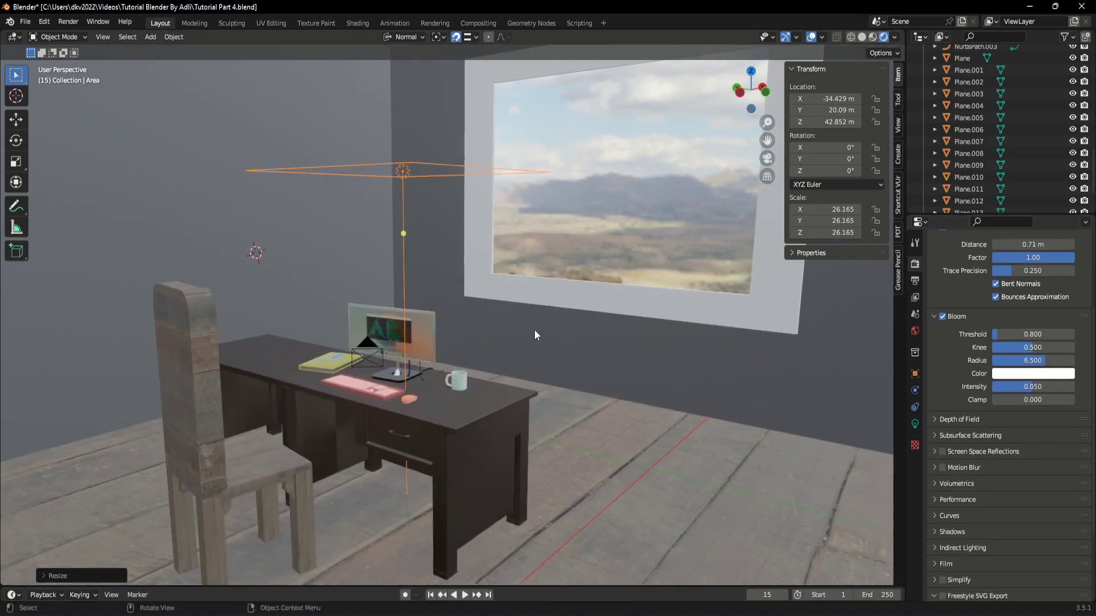
scroll(413, 332, "up", 2)
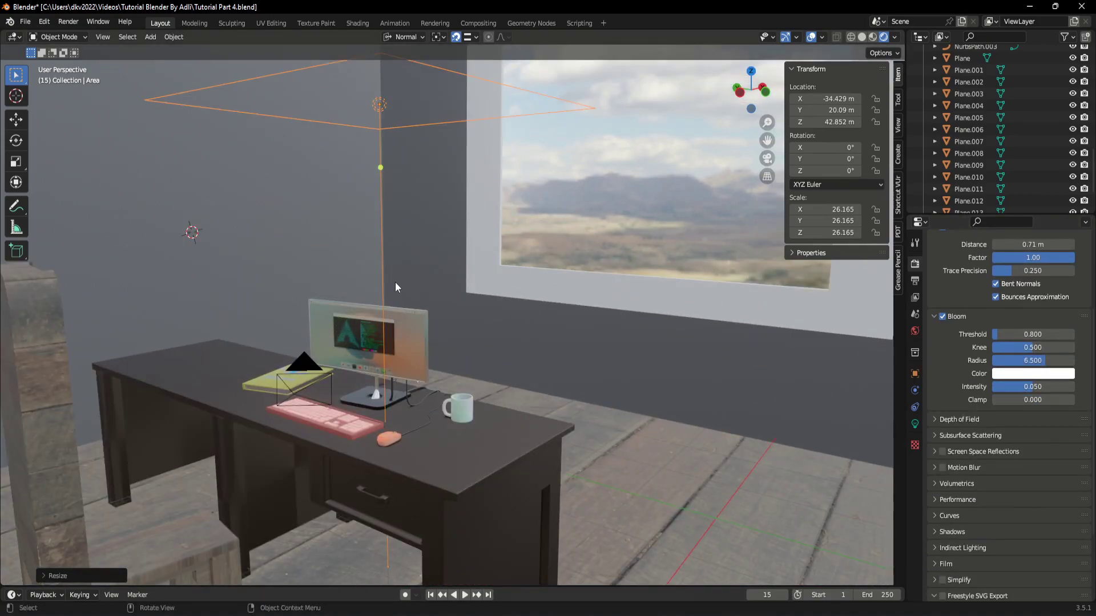
- Add a point light beside the desk, then undo it
key("shift+a")
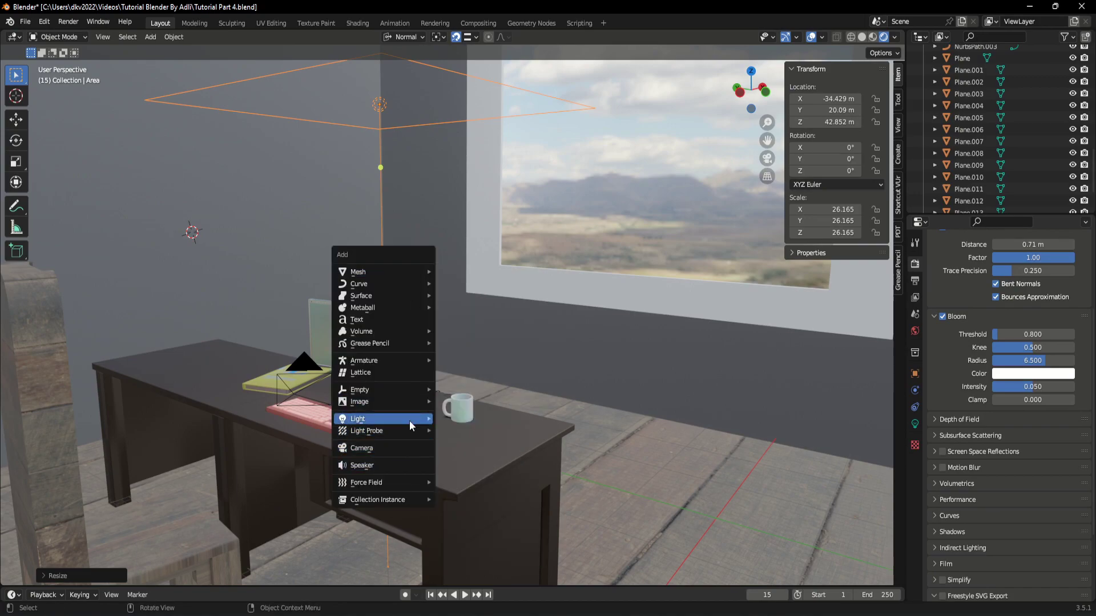
mouse_move(381, 419)
left_click(502, 419)
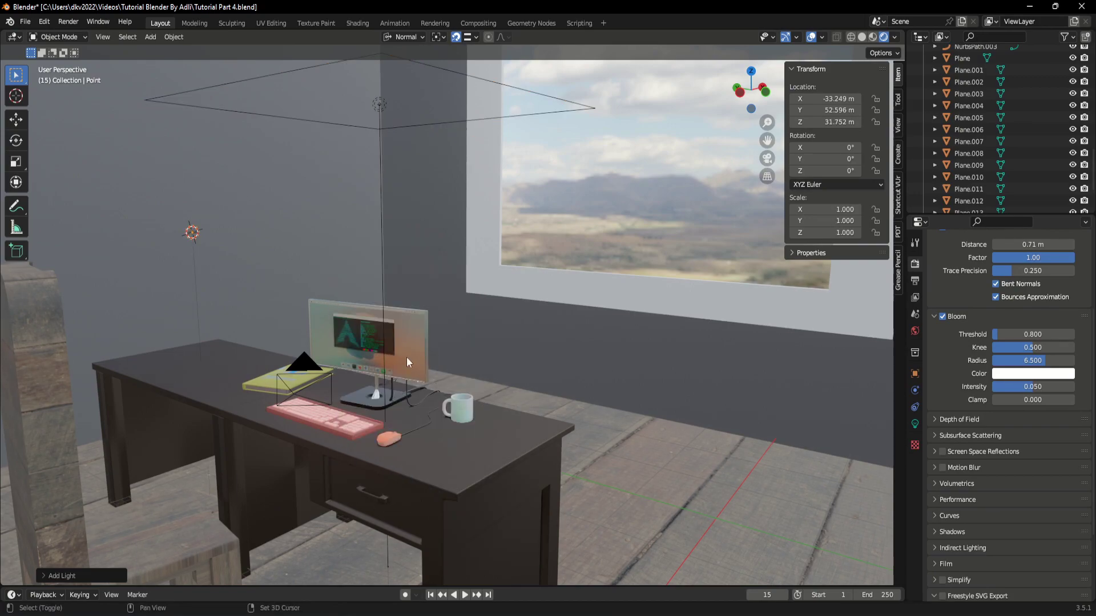
middle_click_drag(407, 362, 401, 424)
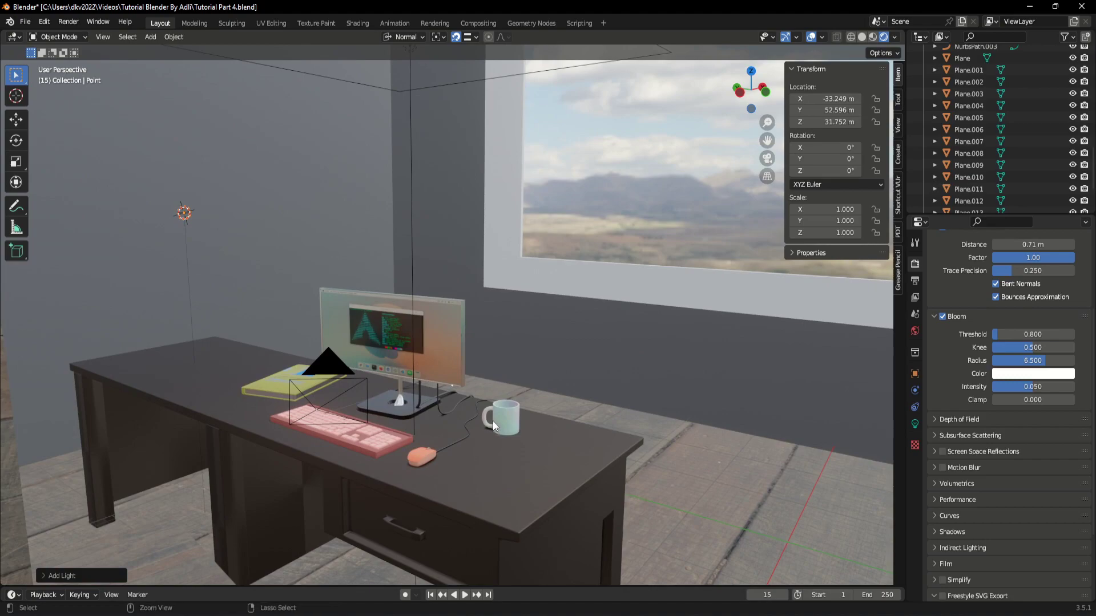
key("ctrl+z")
- Select the monitor screen plane and show its material properties
left_click(439, 337)
scroll(440, 345, "up", 1)
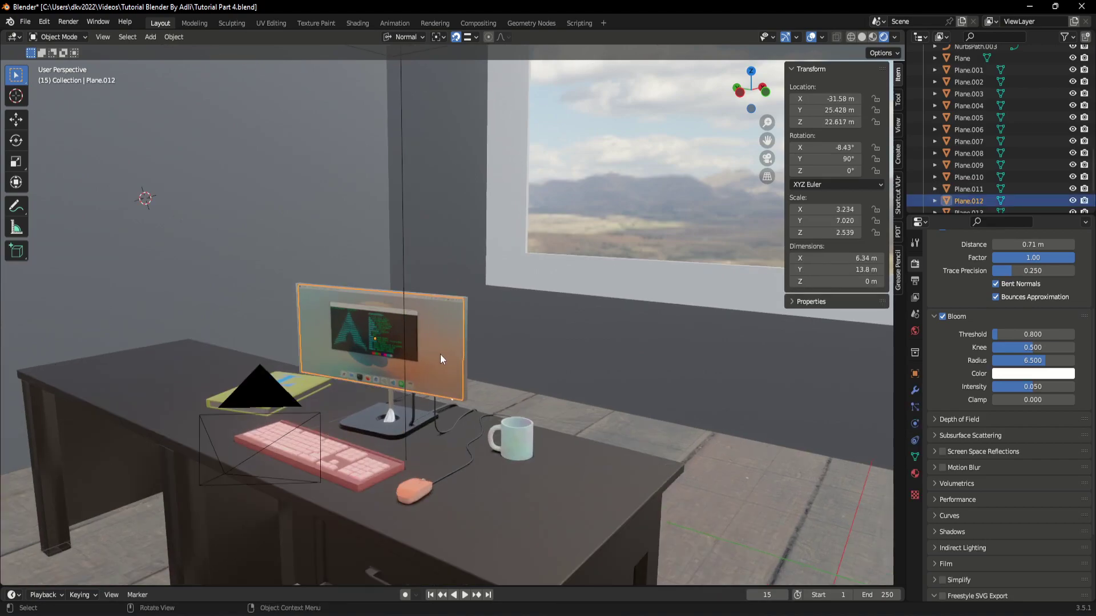
scroll(440, 354, "up", 1)
scroll(440, 358, "up", 2)
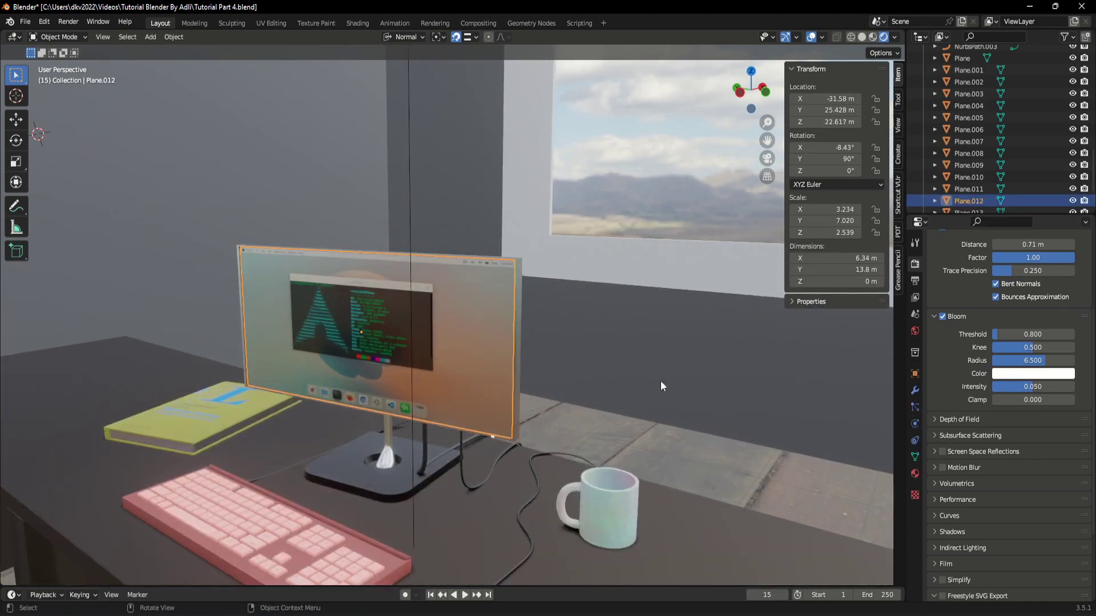
left_click(914, 474)
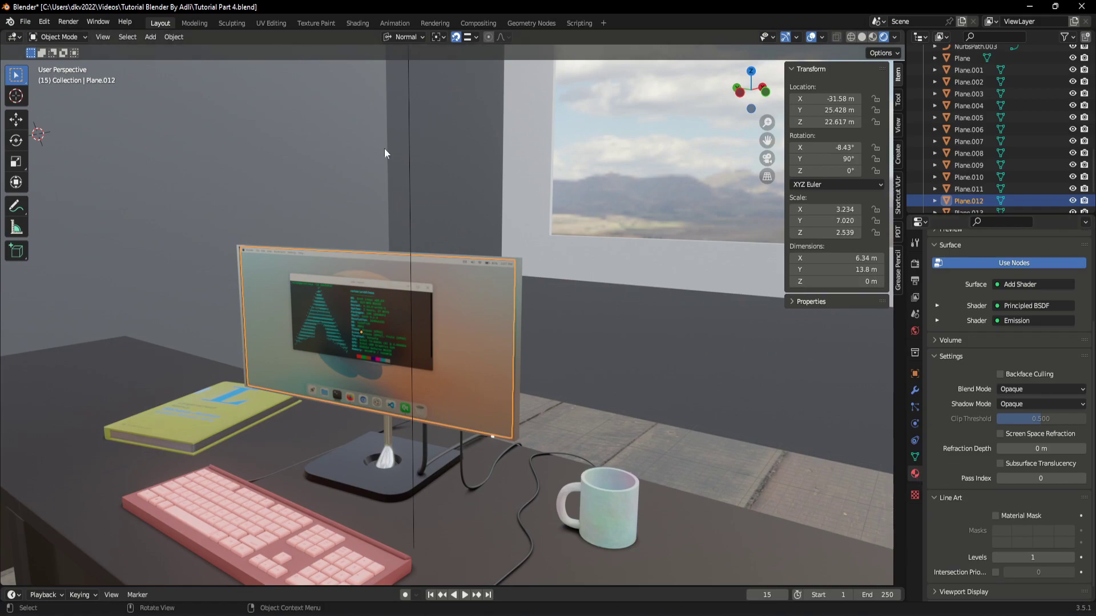
scroll(246, 117, "down", 2)
scroll(257, 101, "down", 1)
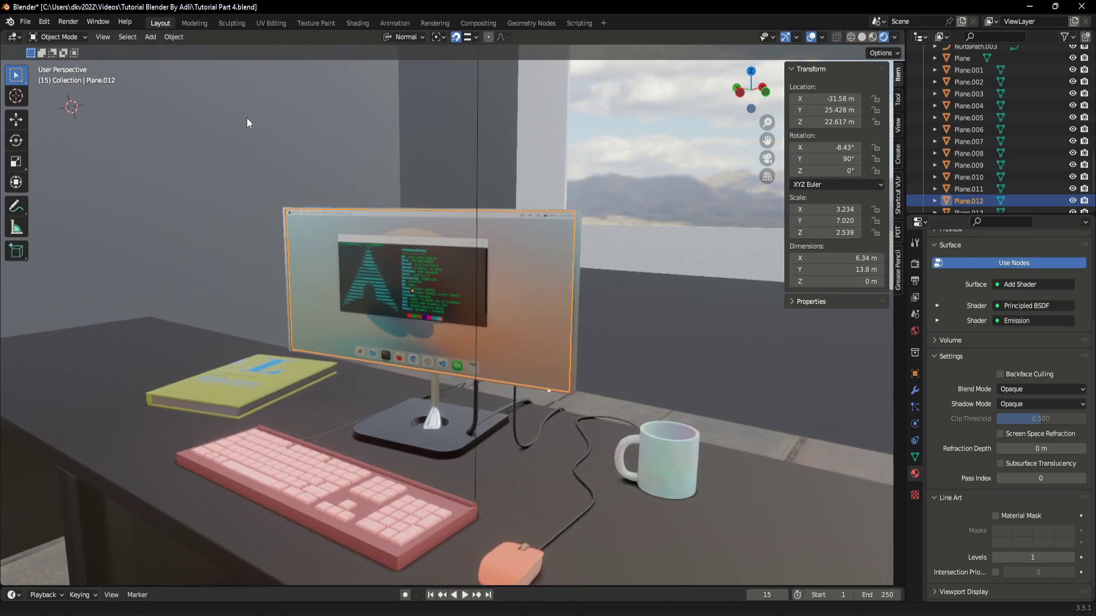
- Switch to the Shading workspace with Rendered viewport shading
left_click(358, 24)
key("z")
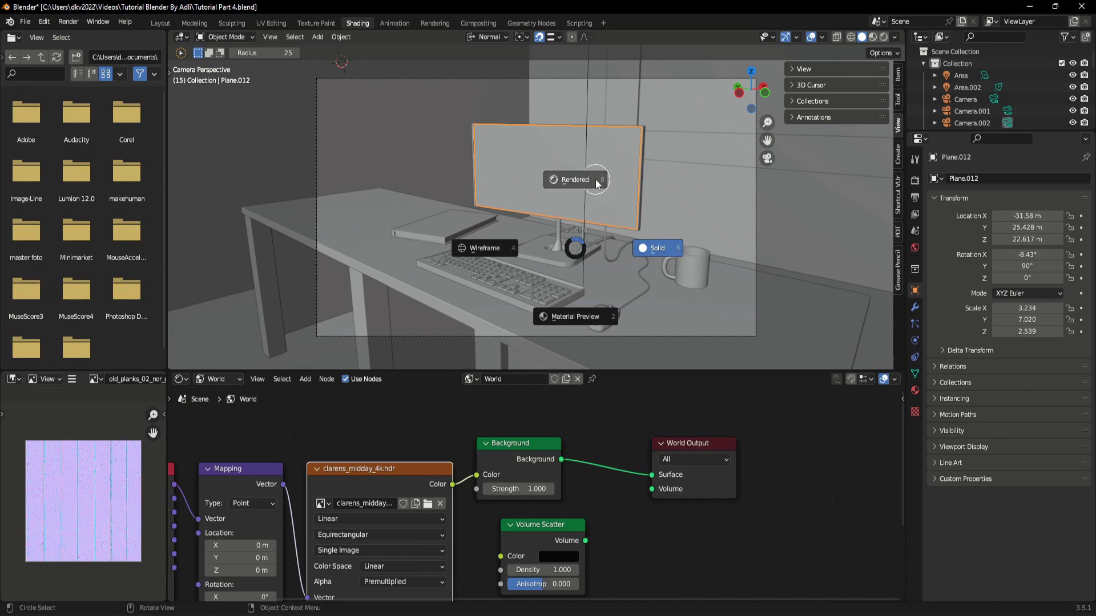
left_click(588, 174)
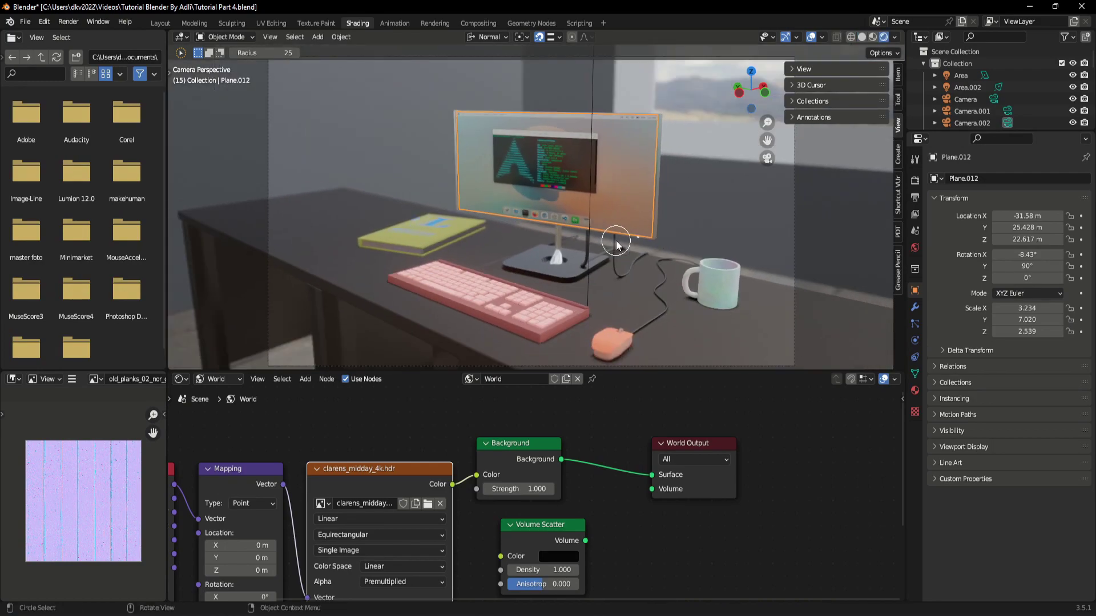
scroll(592, 539, "down", 2)
scroll(593, 514, "down", 2)
key("Home")
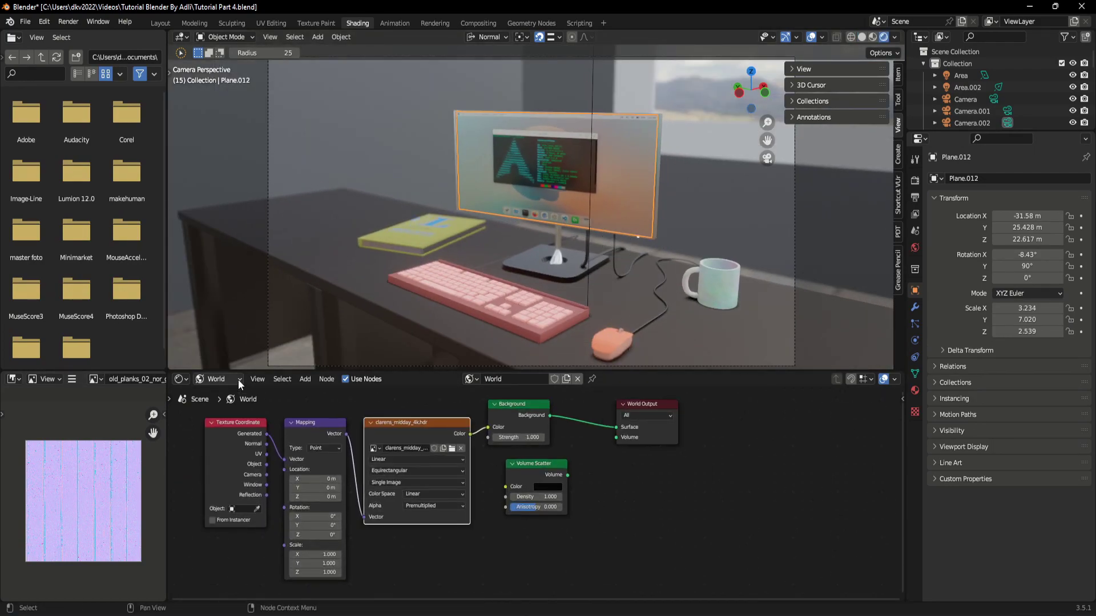
- Show the monitor material's nodes and set its Emission Strength to 12
left_click(238, 378)
scroll(657, 508, "up", 1)
scroll(594, 514, "up", 2)
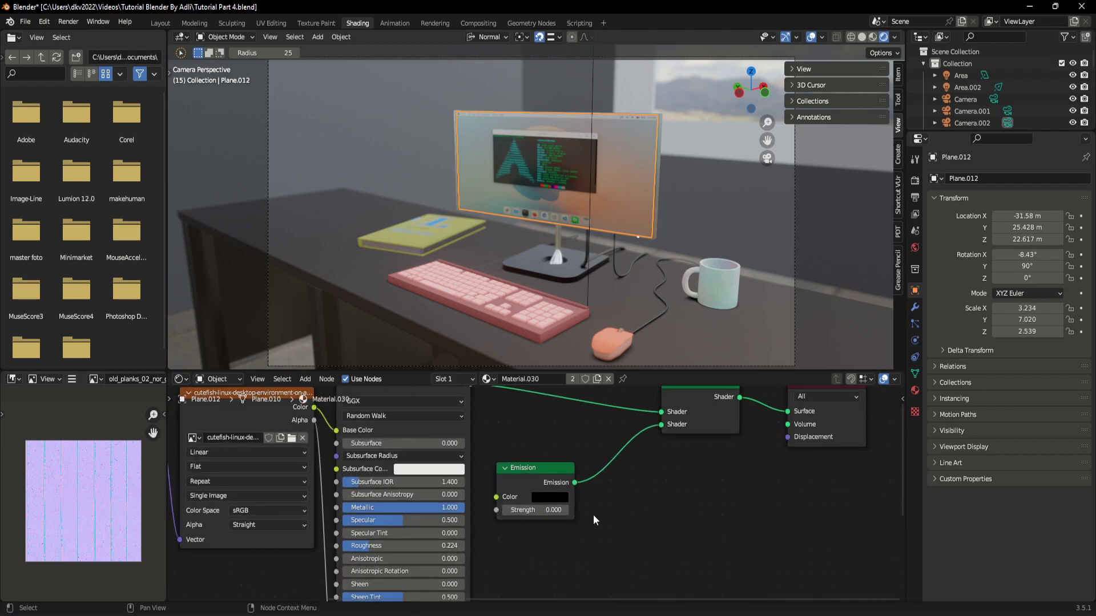
left_click_drag(539, 508, 571, 508)
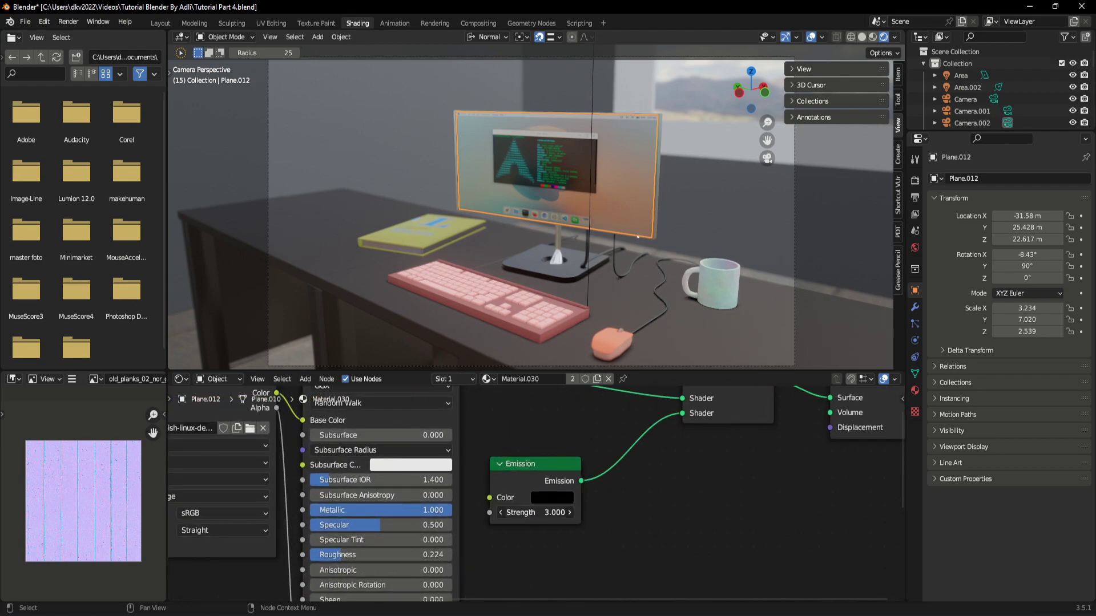
scroll(633, 519, "down", 1)
scroll(588, 436, "down", 2)
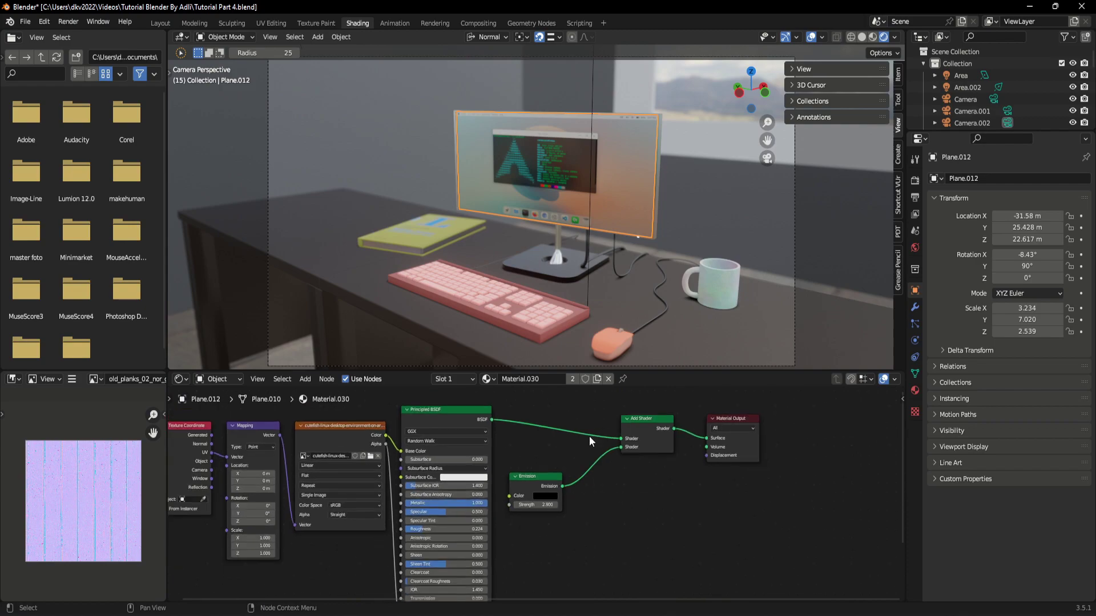
scroll(615, 539, "up", 1)
scroll(616, 541, "up", 1)
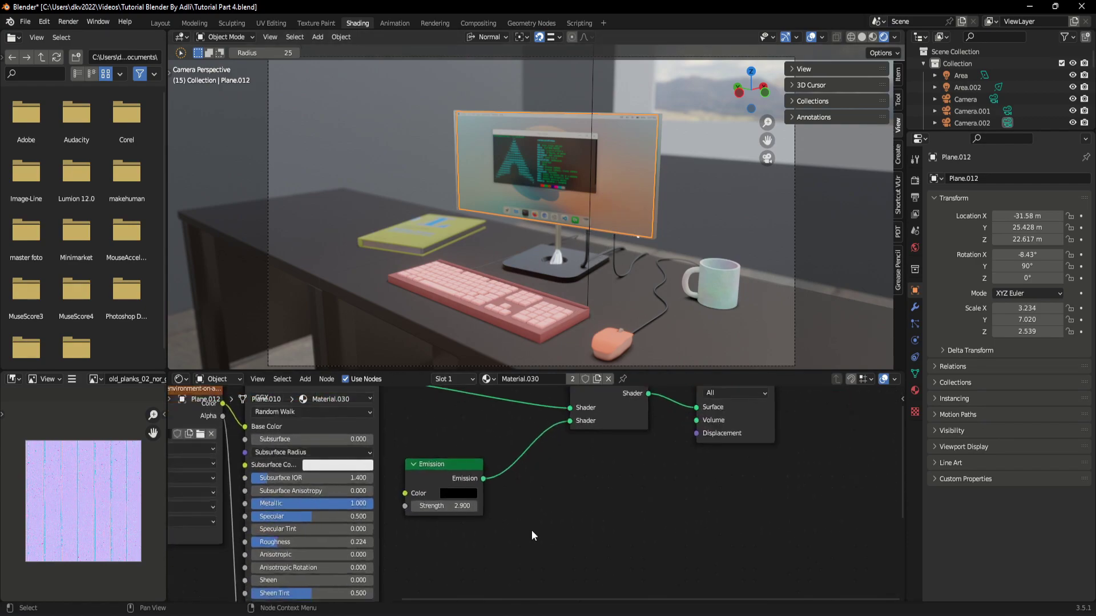
scroll(532, 530, "up", 2)
mouse_move(411, 510)
left_mouse_down()
mouse_move(456, 510)
mouse_move(434, 510)
left_mouse_up()
left_click(415, 512)
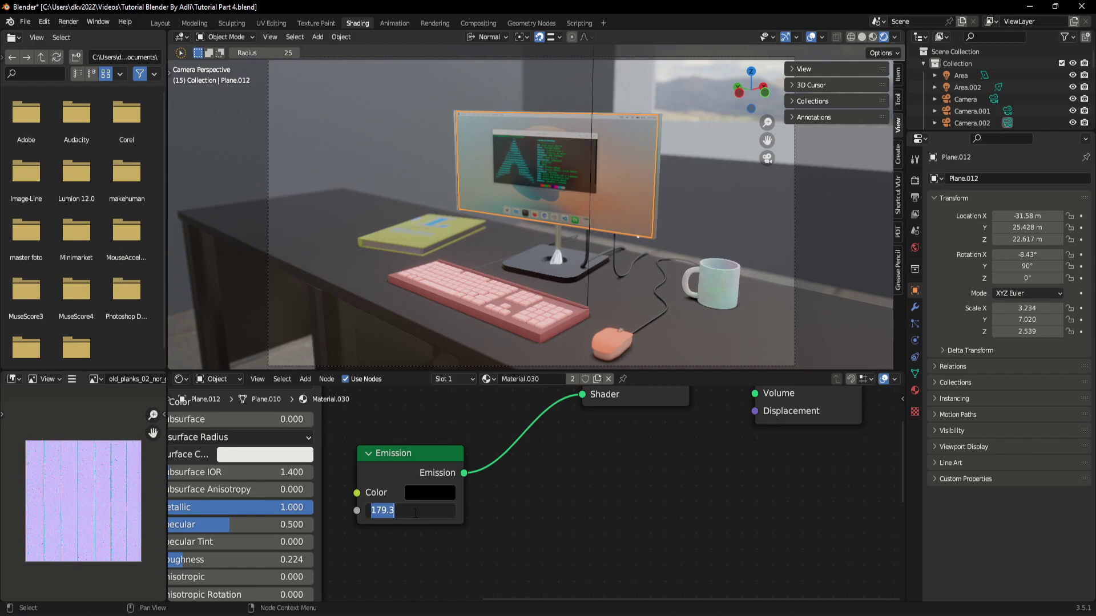
key("BackSpace")
key("BackSpace")
key("BackSpace")
type("12")
key("Return")
- Adjust the emission colour's brightness value in the colour picker
left_click(444, 495)
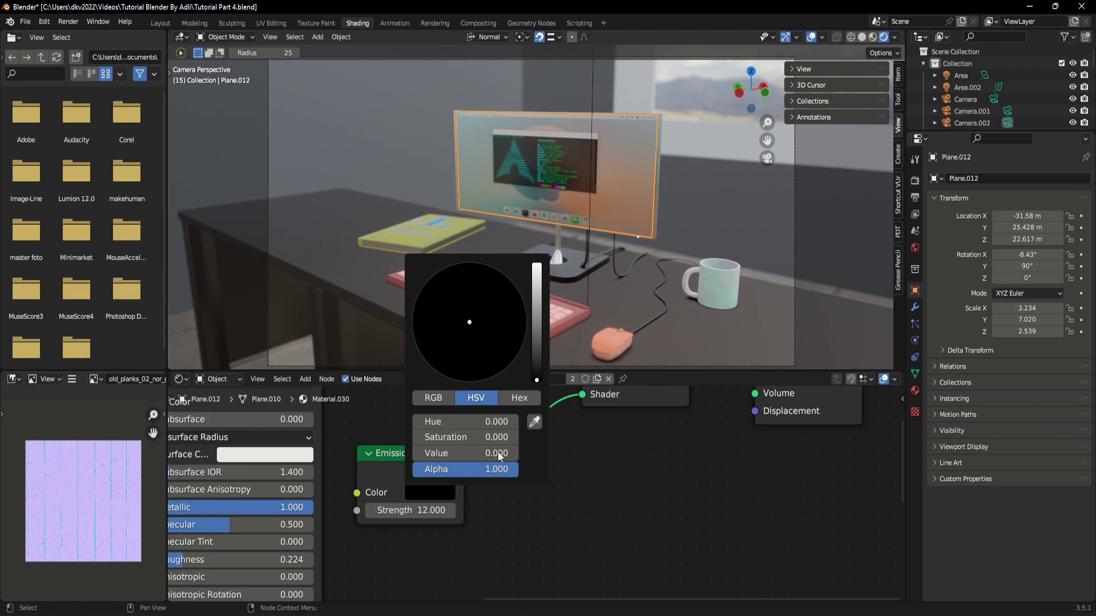
left_click(537, 376)
left_click_drag(536, 375, 538, 374)
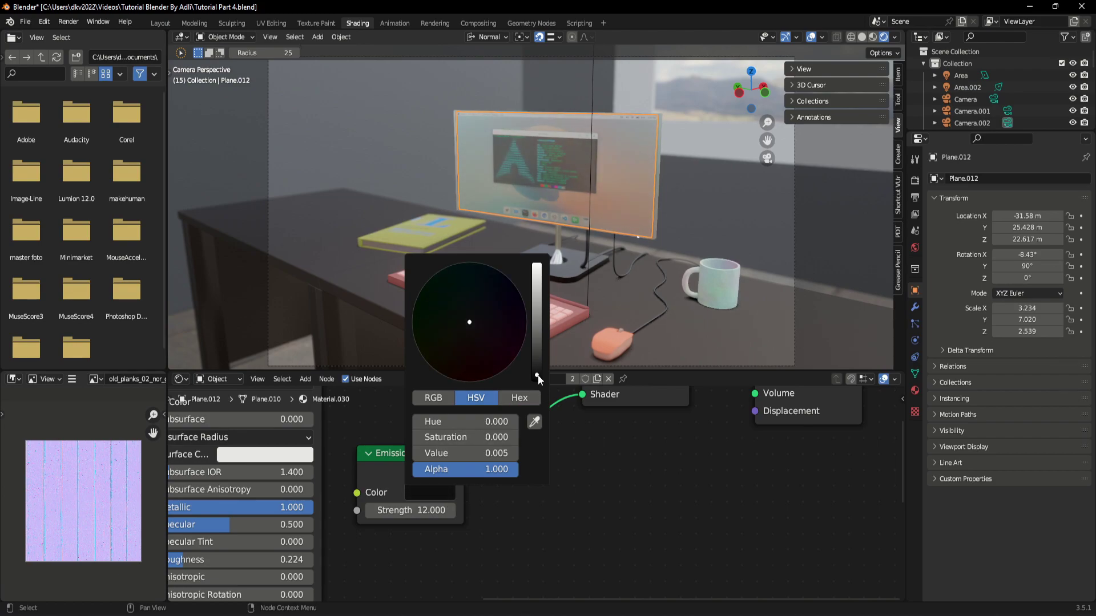
left_click(915, 180)
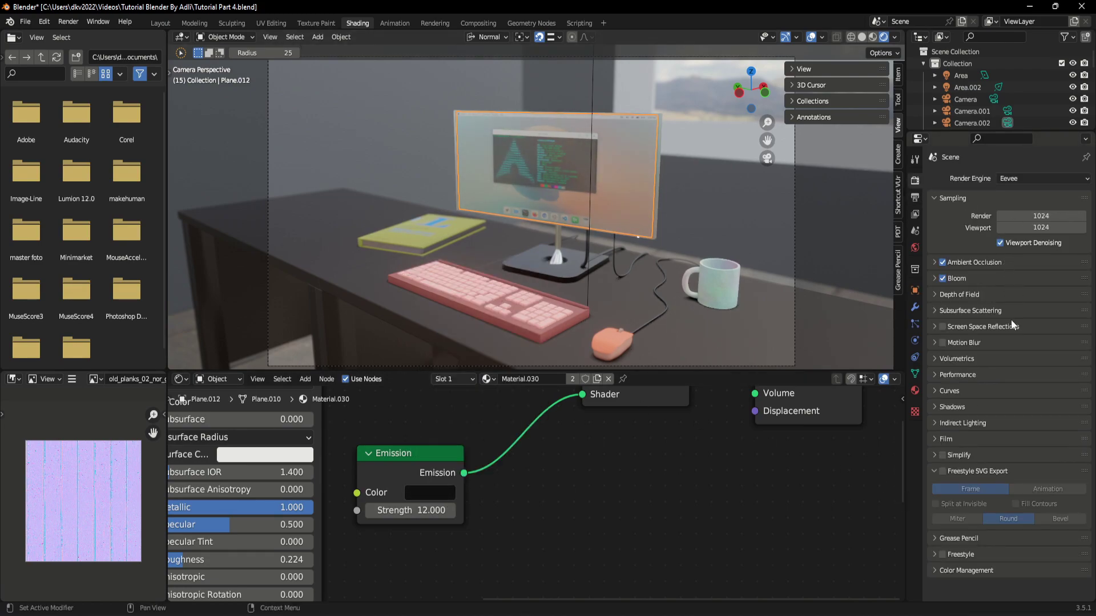
- Expand the Bloom panel and drag its Intensity up to 0.100
left_click(937, 279)
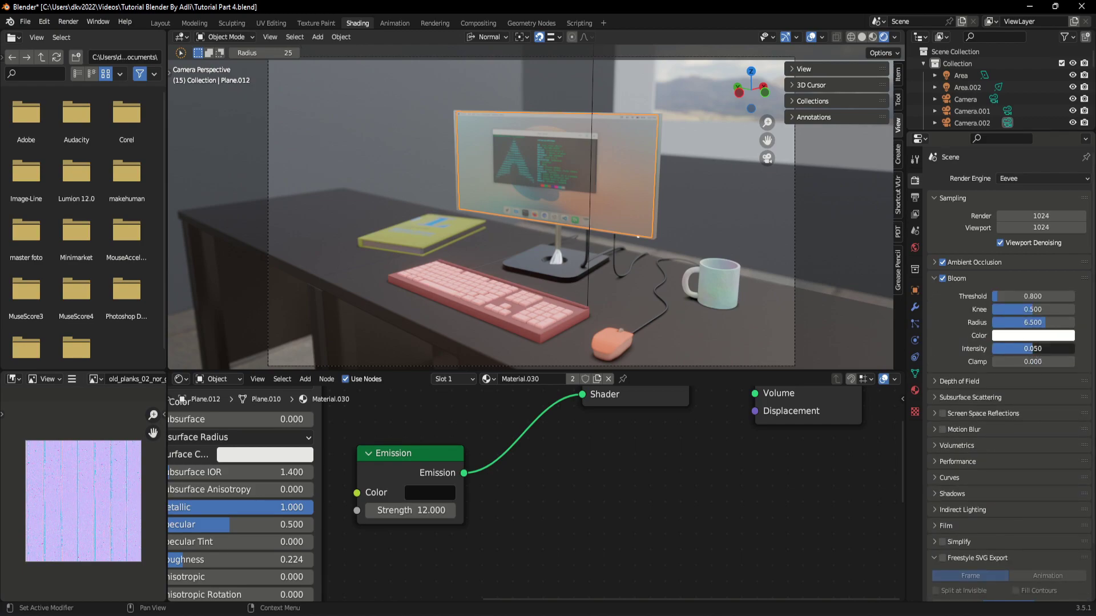
left_click_drag(1018, 348, 1050, 349)
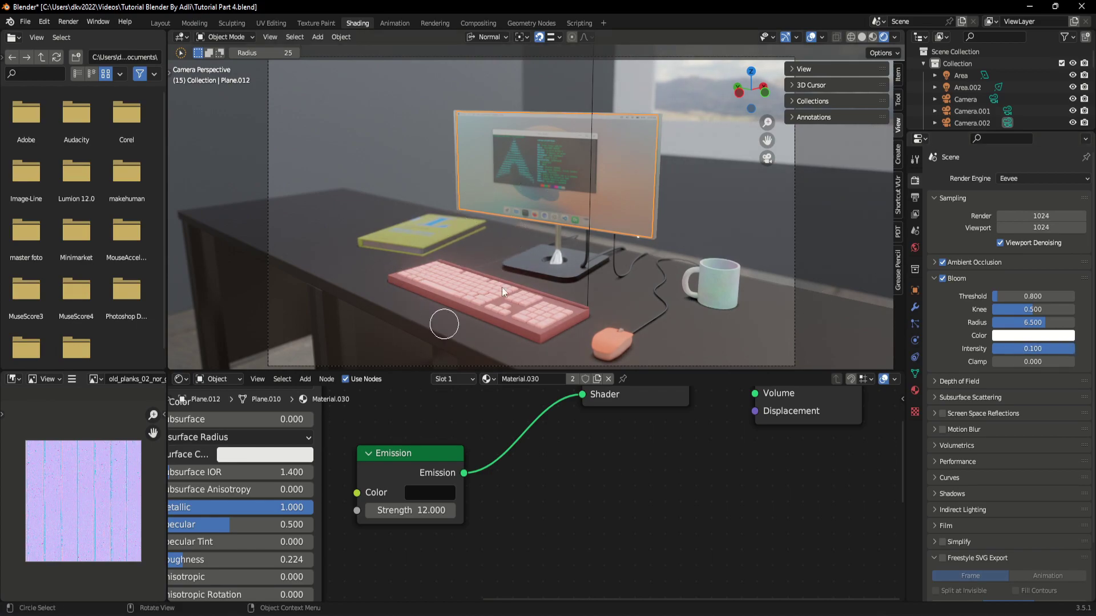
scroll(521, 303, "up", 4)
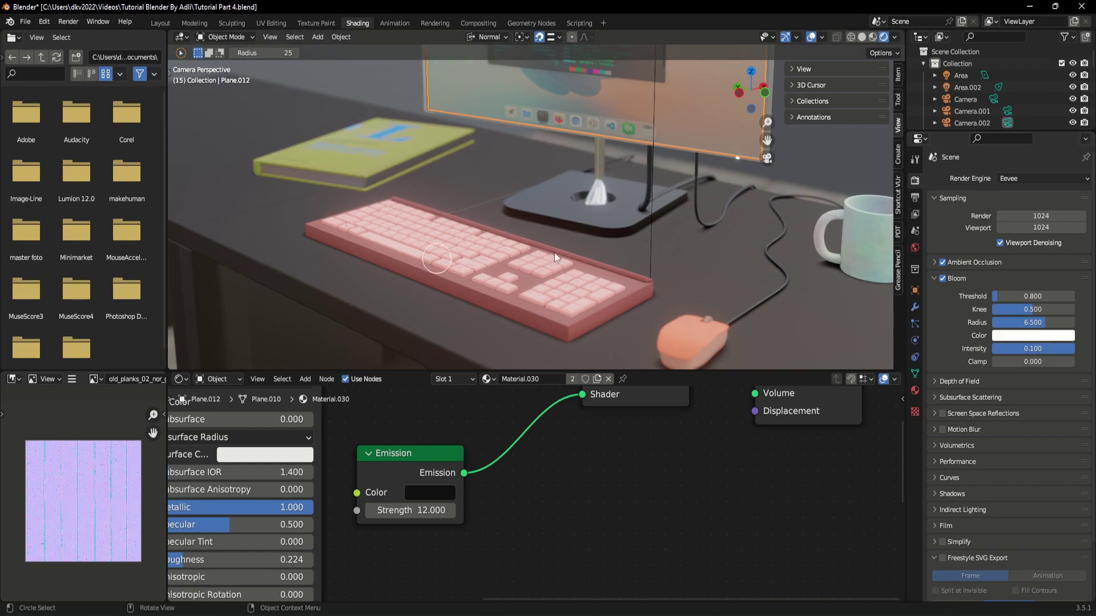
left_click_drag(1032, 349, 1073, 349)
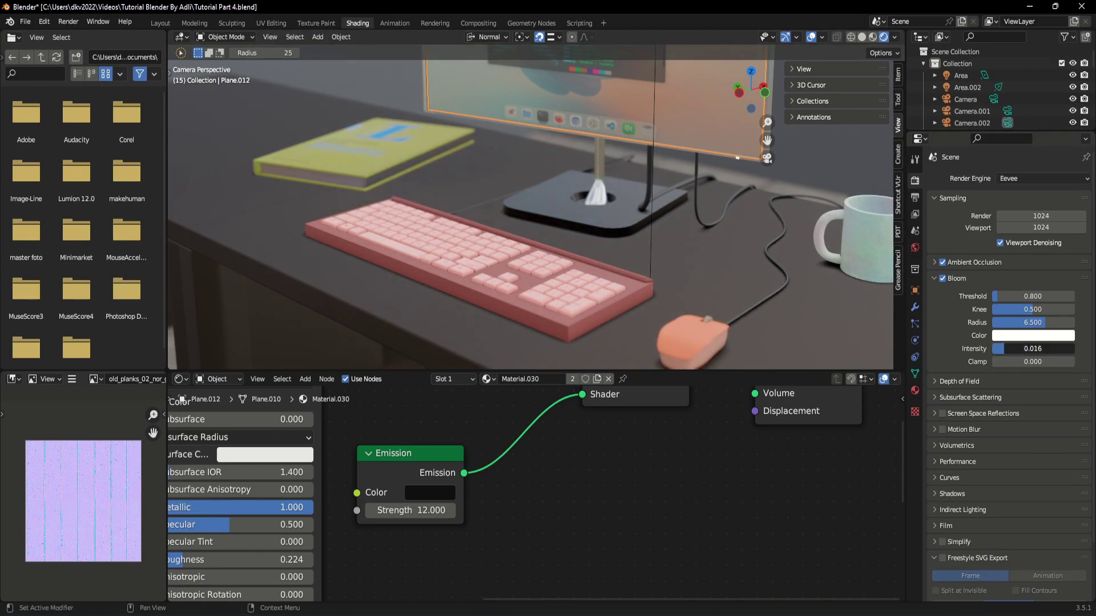
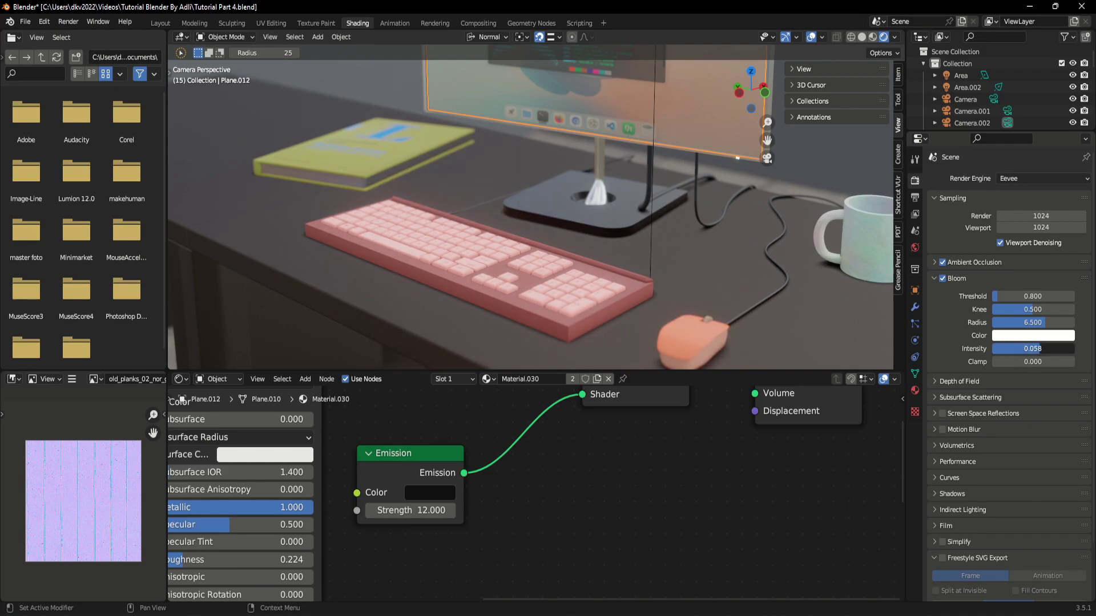
- Drag the Eevee bloom sliders to threshold 2.705, radius 3.235 and intensity 0.022
left_click_drag(1038, 348, 1072, 349)
key("BackSpace")
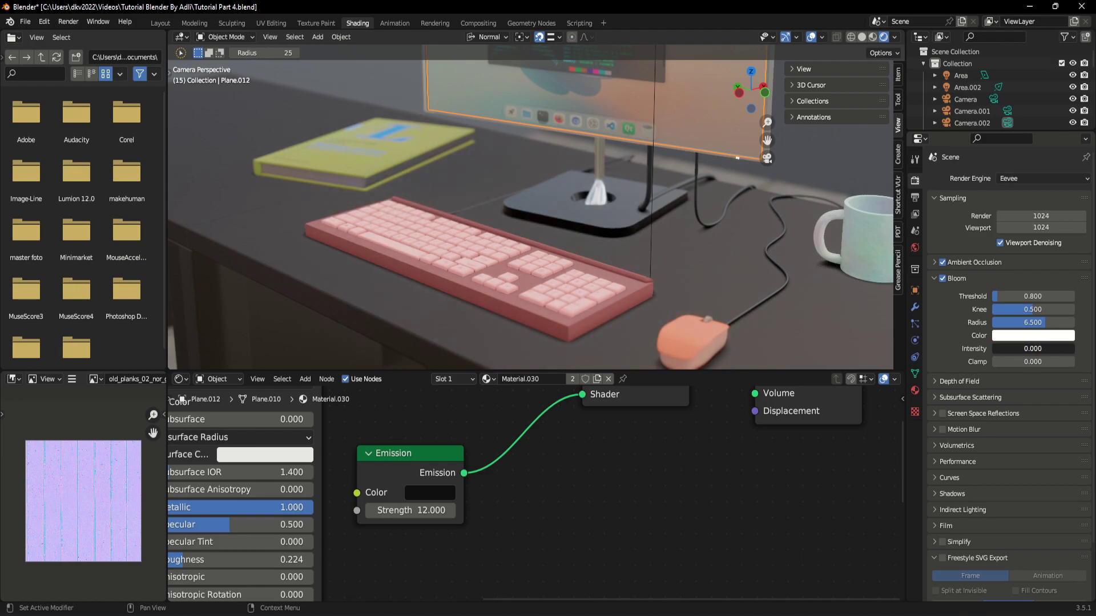
mouse_move(1009, 348)
left_mouse_down()
mouse_move(1056, 323)
mouse_move(1067, 296)
mouse_move(1013, 297)
left_mouse_up()
scroll(468, 247, "down", 1)
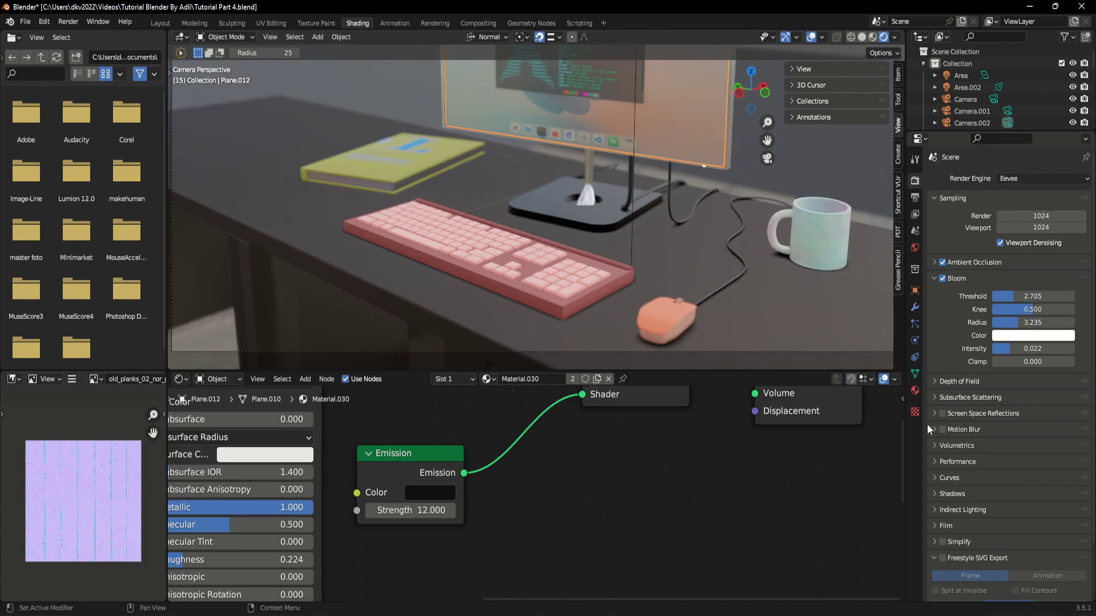
left_click(935, 379)
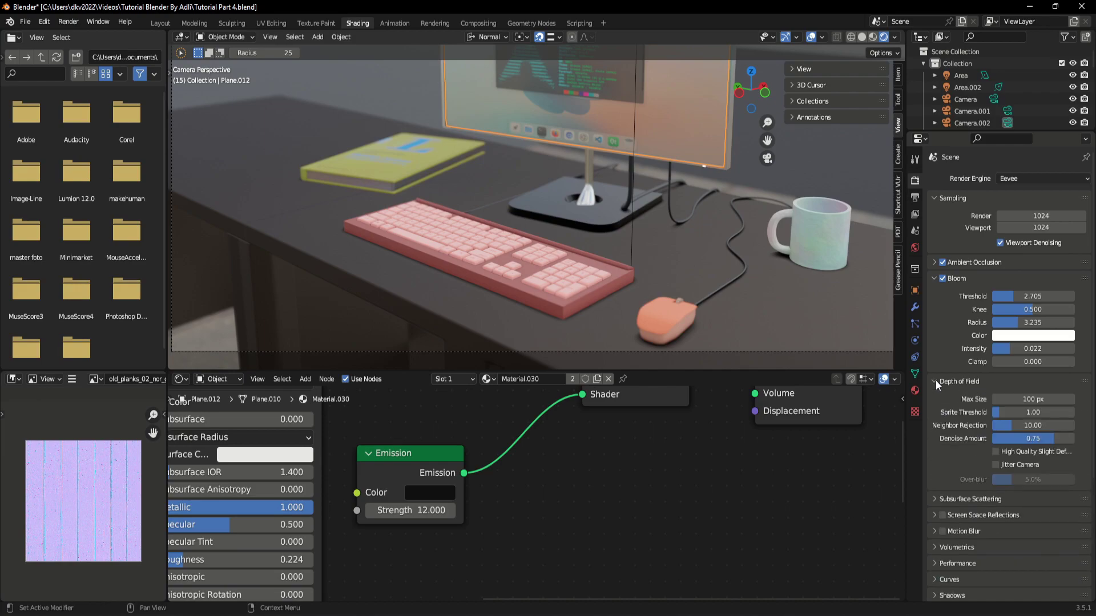
left_click(935, 380)
scroll(943, 405, "down", 3)
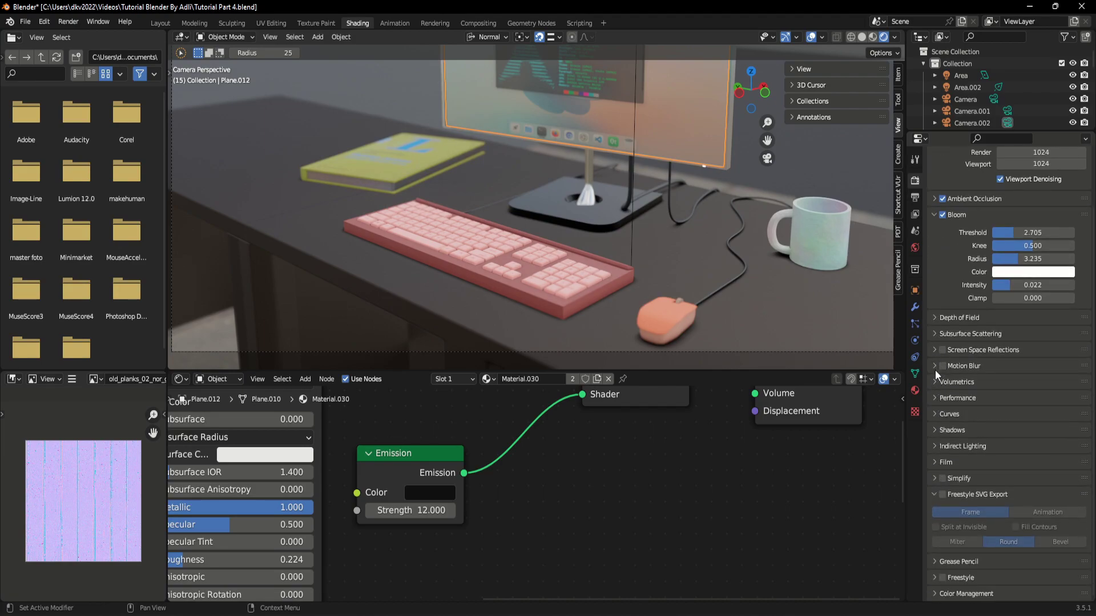
left_click(936, 366)
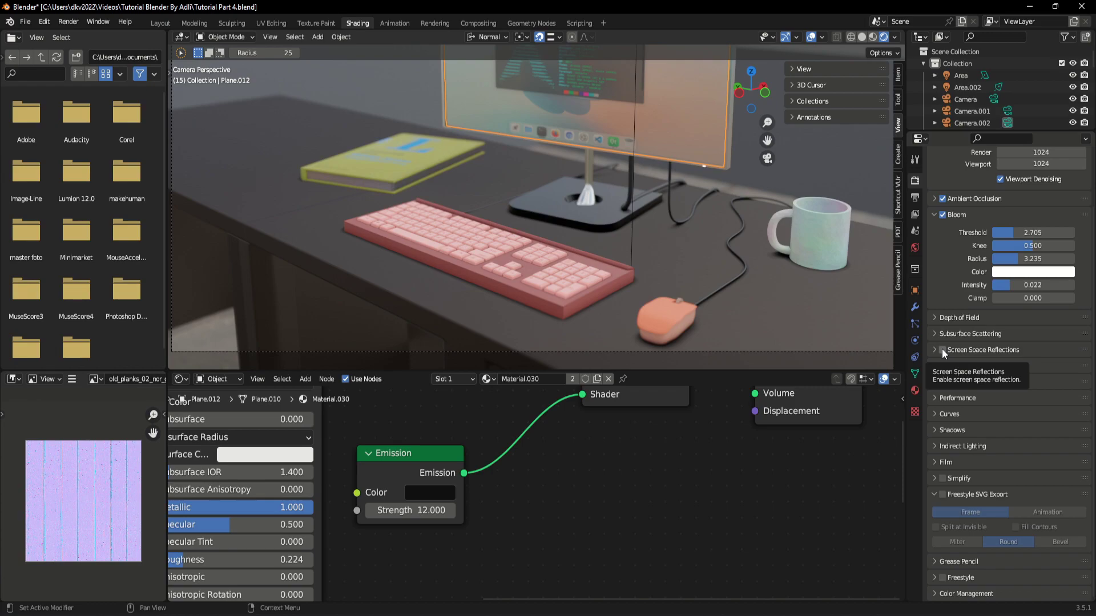
left_click(941, 350)
mouse_move(635, 233)
middle_mouse_down("shift")
mouse_move(534, 203)
mouse_move(594, 240)
middle_mouse_up("shift")
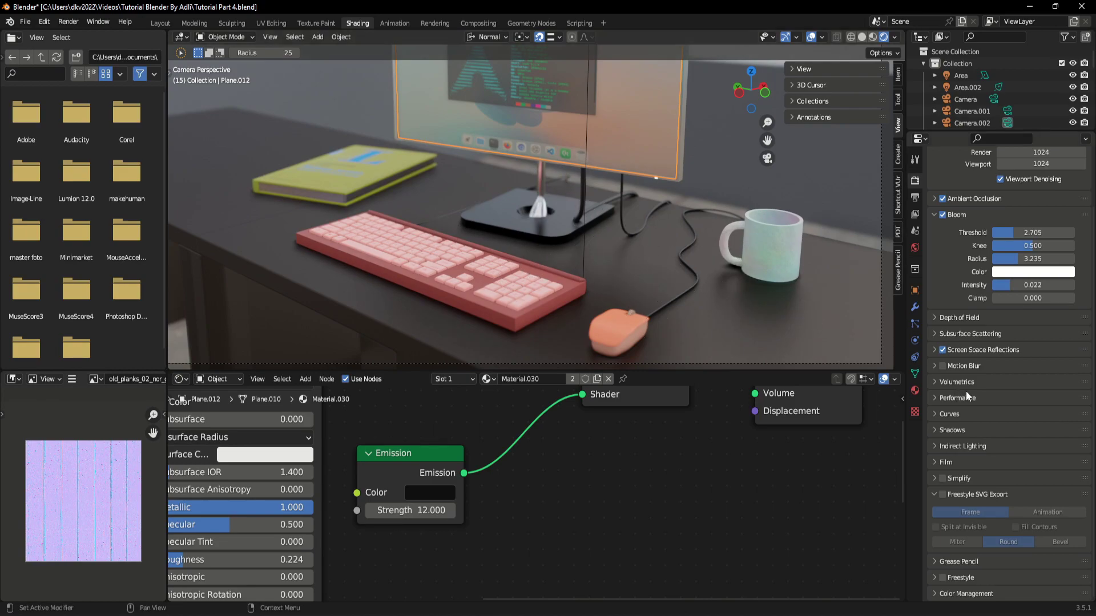
left_click(942, 350)
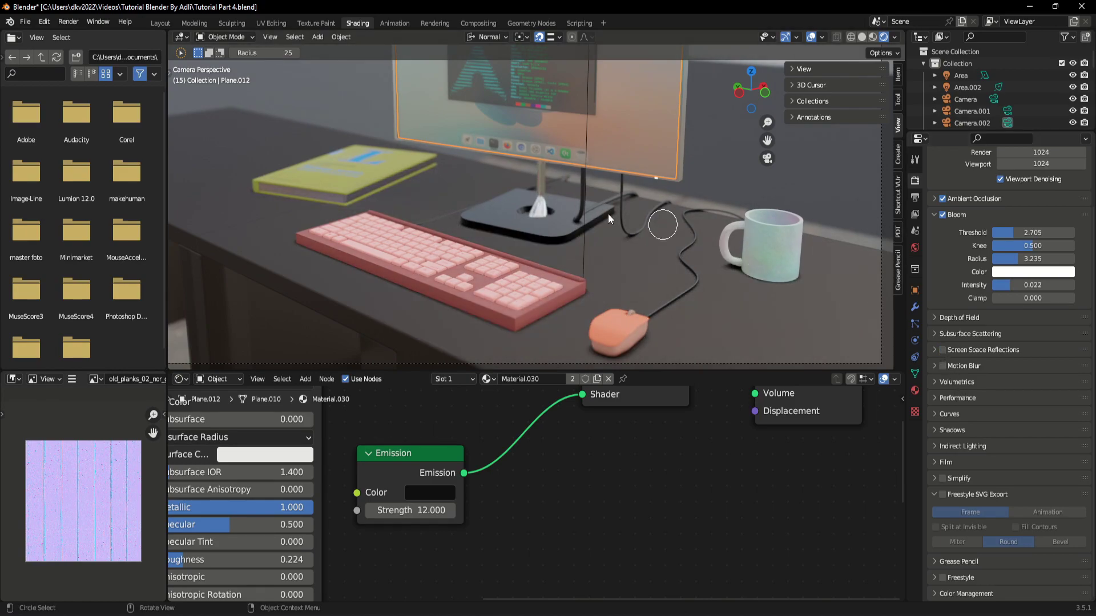
- Re-enable Screen Space Reflections, then select the keyboard keys object in the Layout workspace
left_click(943, 351)
mouse_move(821, 319)
middle_mouse_down()
mouse_move(690, 293)
mouse_move(653, 311)
mouse_move(697, 311)
mouse_move(568, 166)
mouse_move(536, 197)
mouse_move(559, 220)
mouse_move(568, 184)
mouse_move(249, 65)
middle_mouse_up()
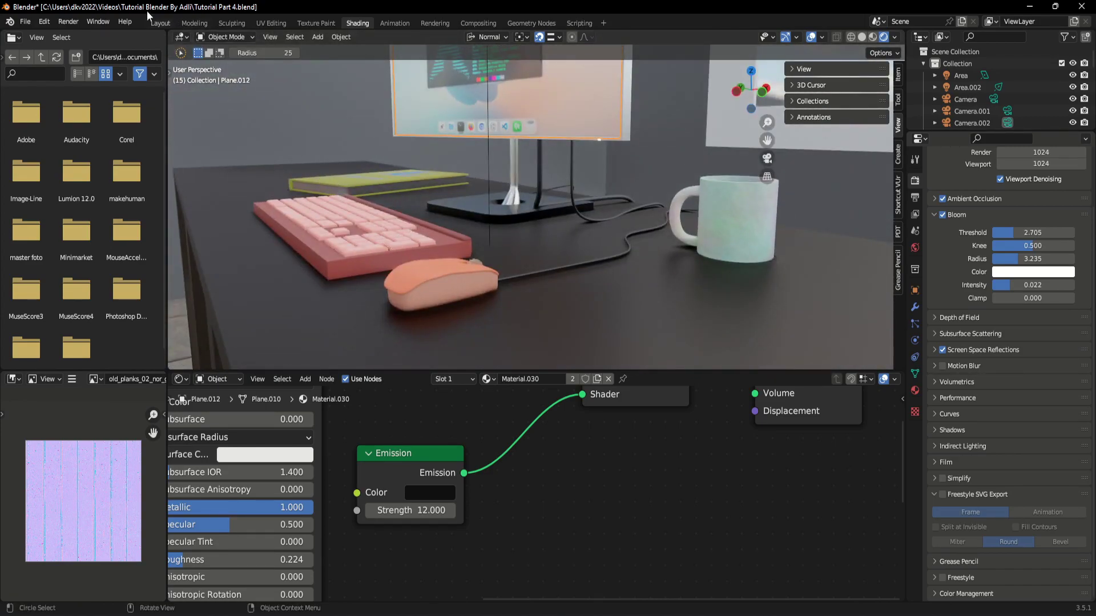
left_click(161, 23)
left_click(448, 513)
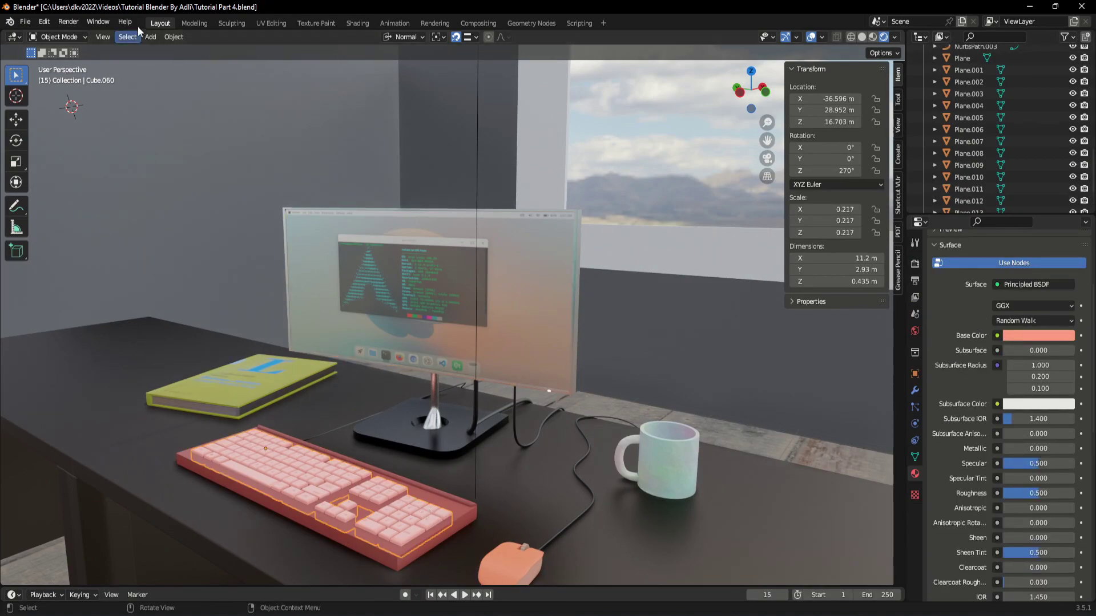
left_click(239, 23)
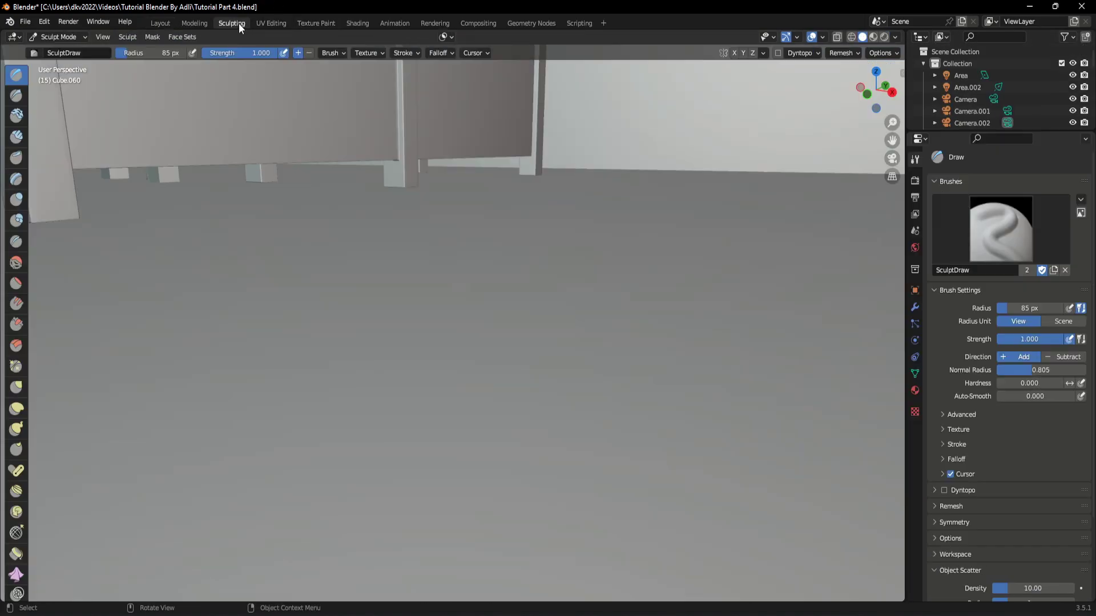
- Set the keyboard keys' base colour to black in the Shading workspace
left_click(356, 23)
scroll(529, 482, "down", 3)
scroll(531, 482, "down", 2)
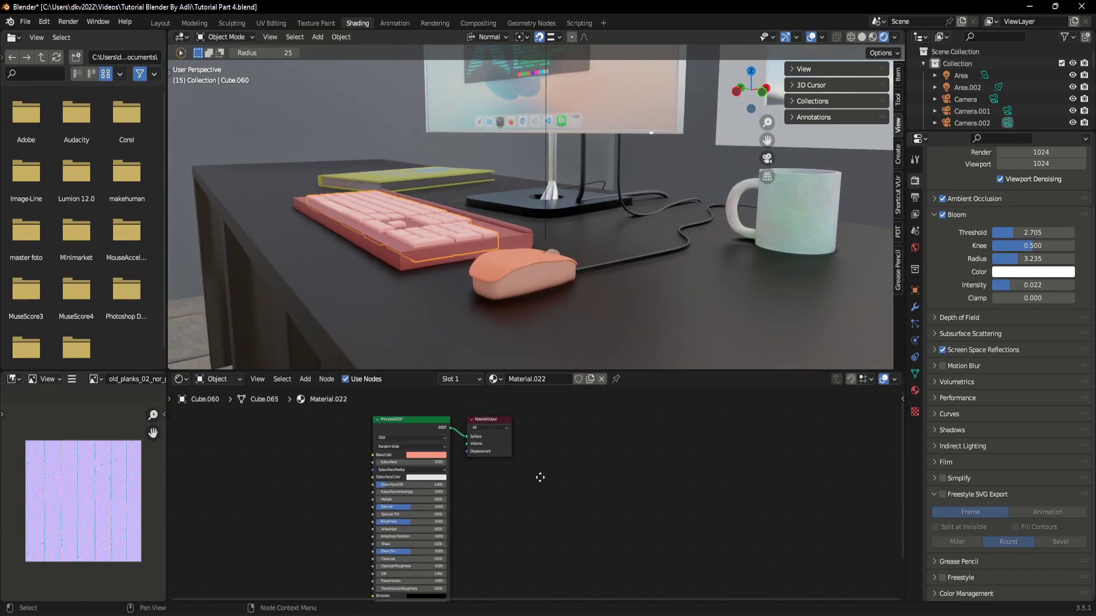
scroll(461, 392, "down", 1)
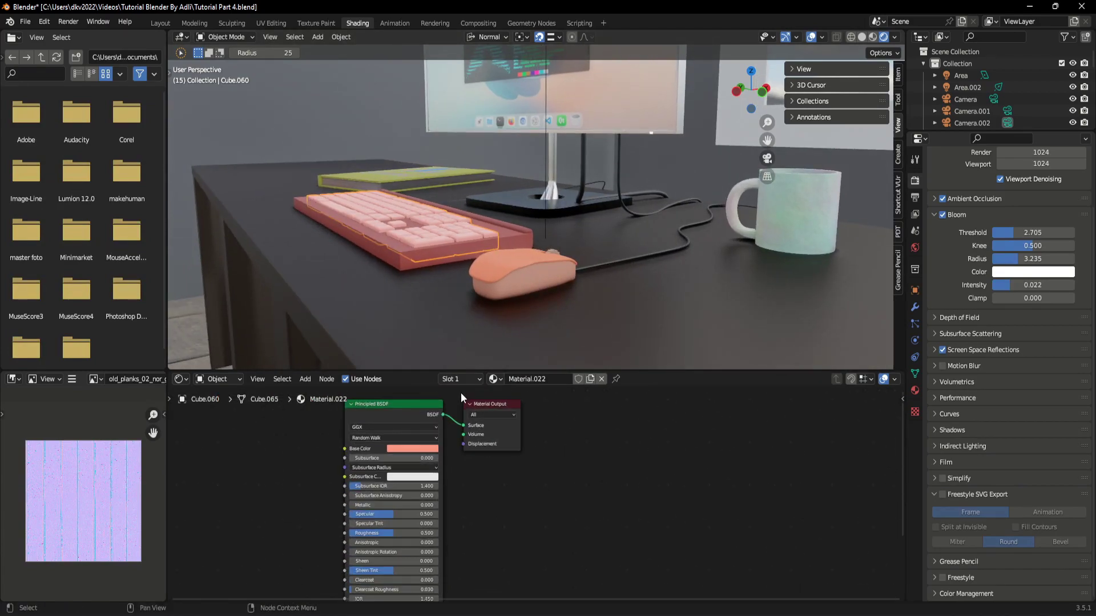
left_click(430, 448)
left_click_drag(457, 342, 456, 387)
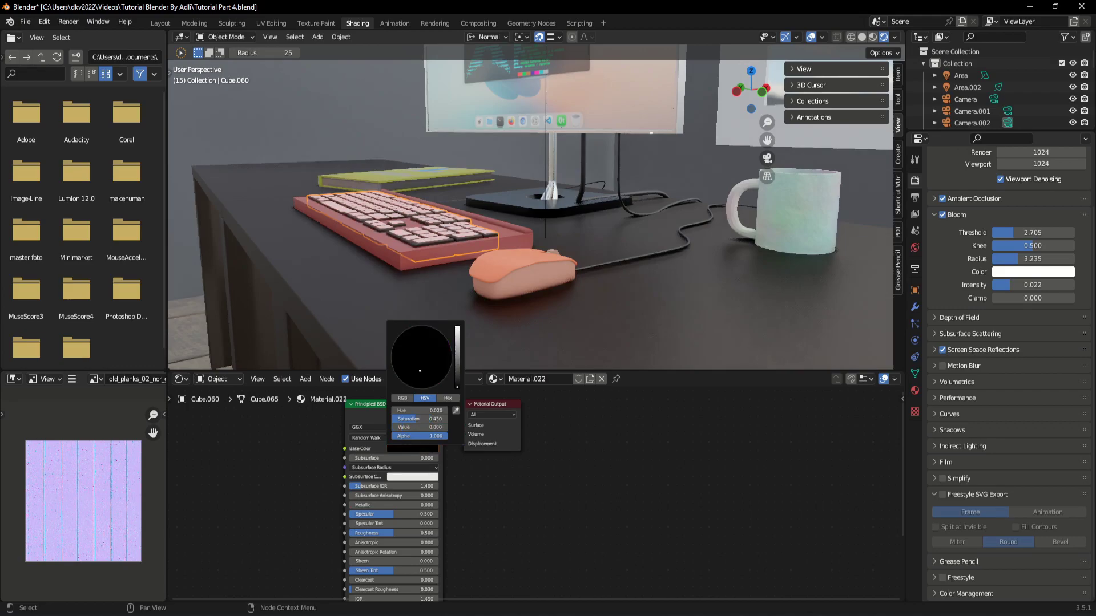
mouse_move(493, 277)
middle_mouse_down()
mouse_move(427, 287)
mouse_move(255, 64)
middle_mouse_up()
- Select the glowing key legends object and inspect its shader nodes
left_click(160, 23)
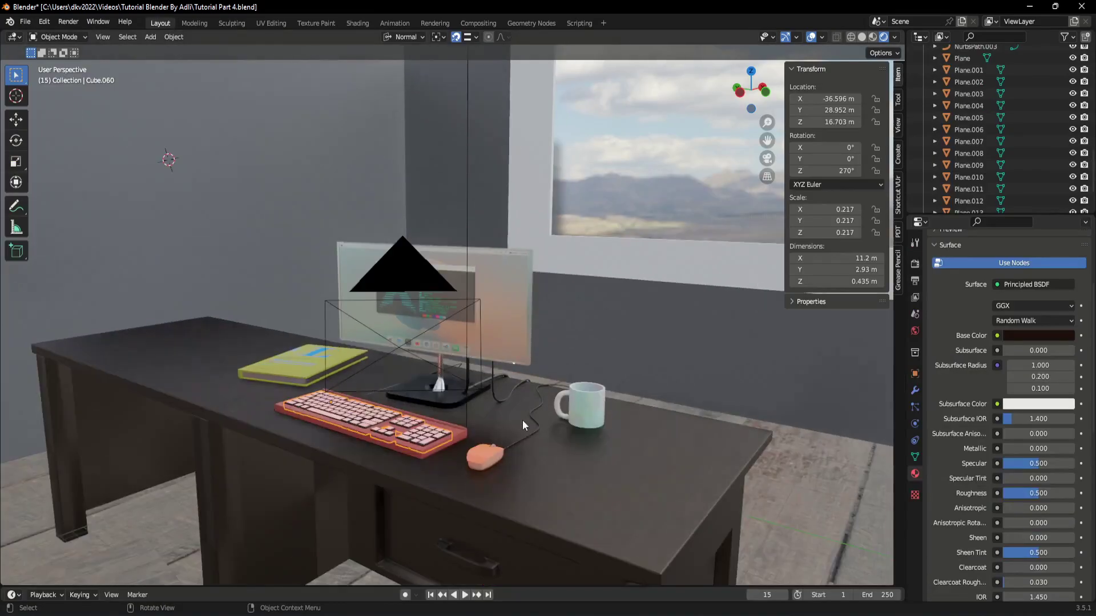
scroll(522, 419, "up", 3)
scroll(508, 353, "up", 2)
scroll(489, 436, "up", 2)
left_click(506, 473)
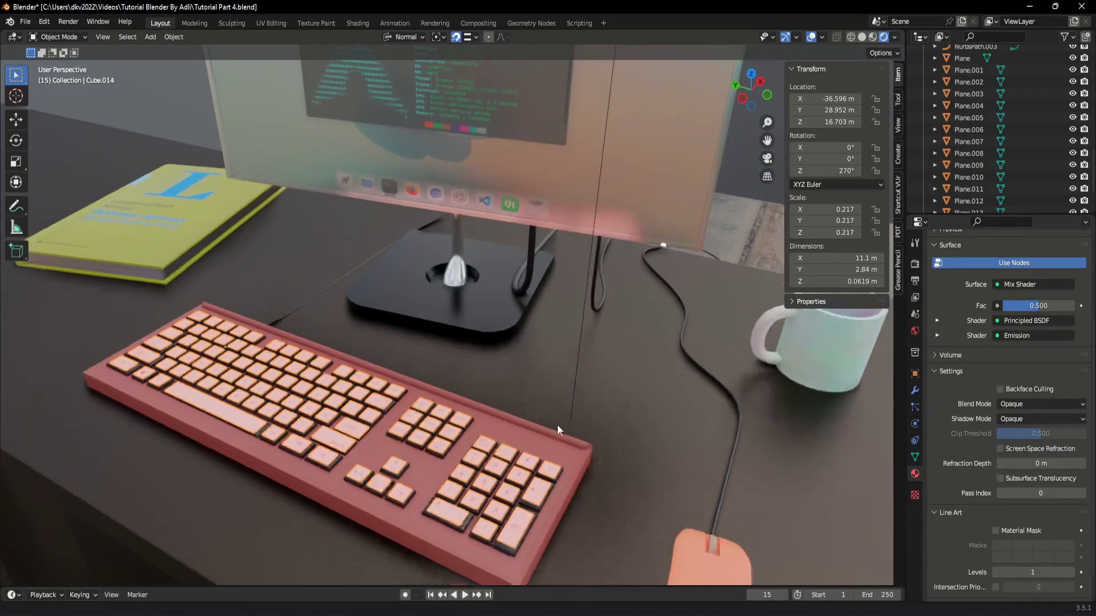
scroll(557, 424, "up", 3)
left_click(358, 23)
scroll(628, 480, "up", 2)
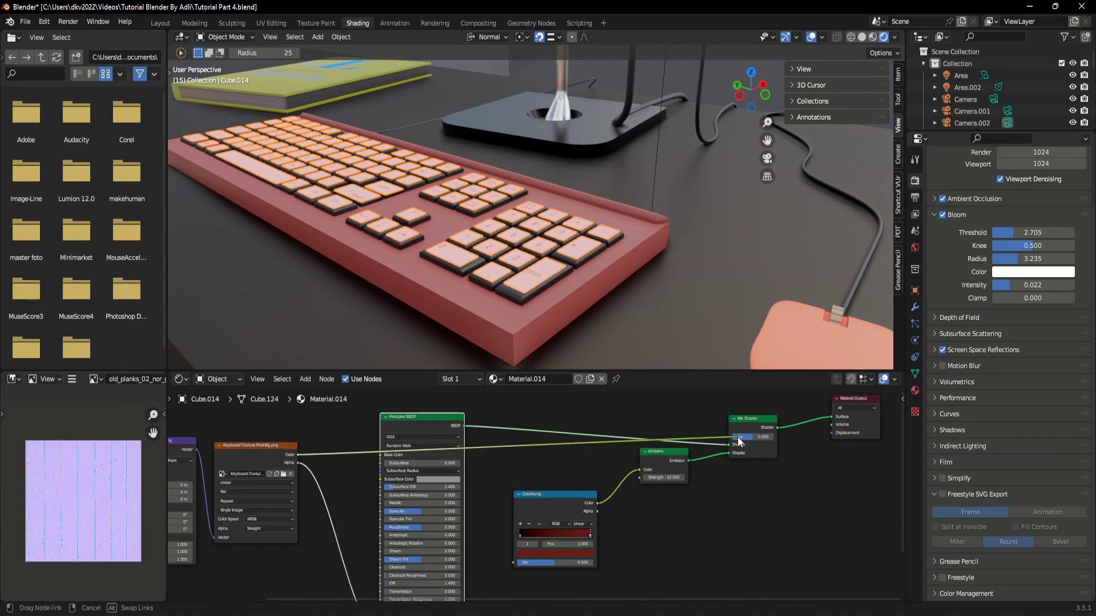
scroll(580, 497, "up", 2)
middle_click_drag(681, 430, 636, 439)
- Detach the ColorRamp from the keyboard base and set its base colour to black
left_click(519, 301)
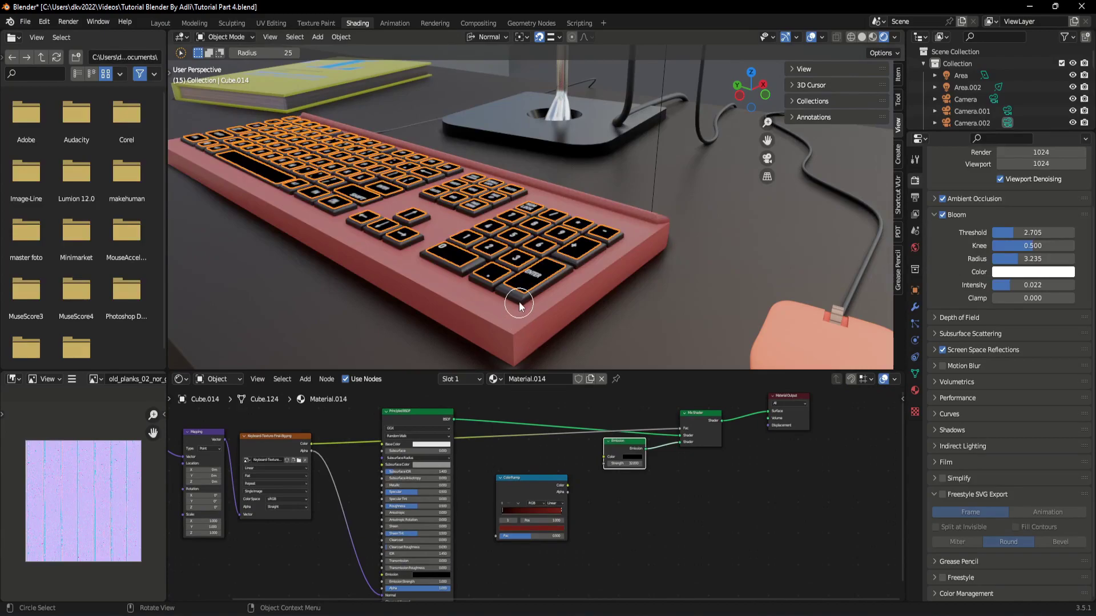
left_click(160, 22)
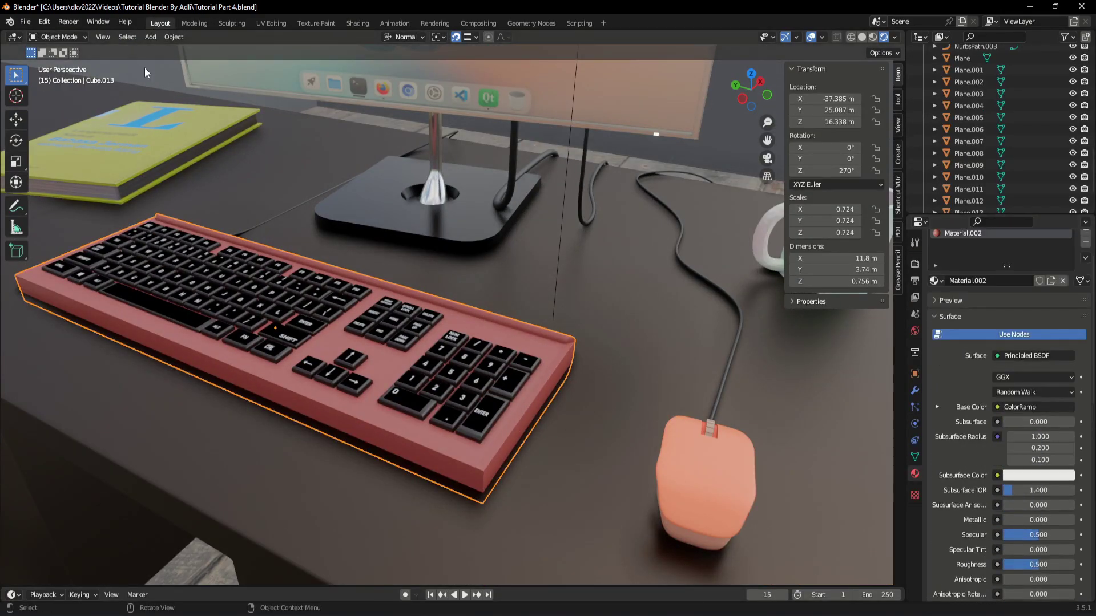
left_click(357, 23)
left_click_drag(341, 431, 327, 433)
left_click(404, 431)
left_click_drag(497, 400, 496, 474)
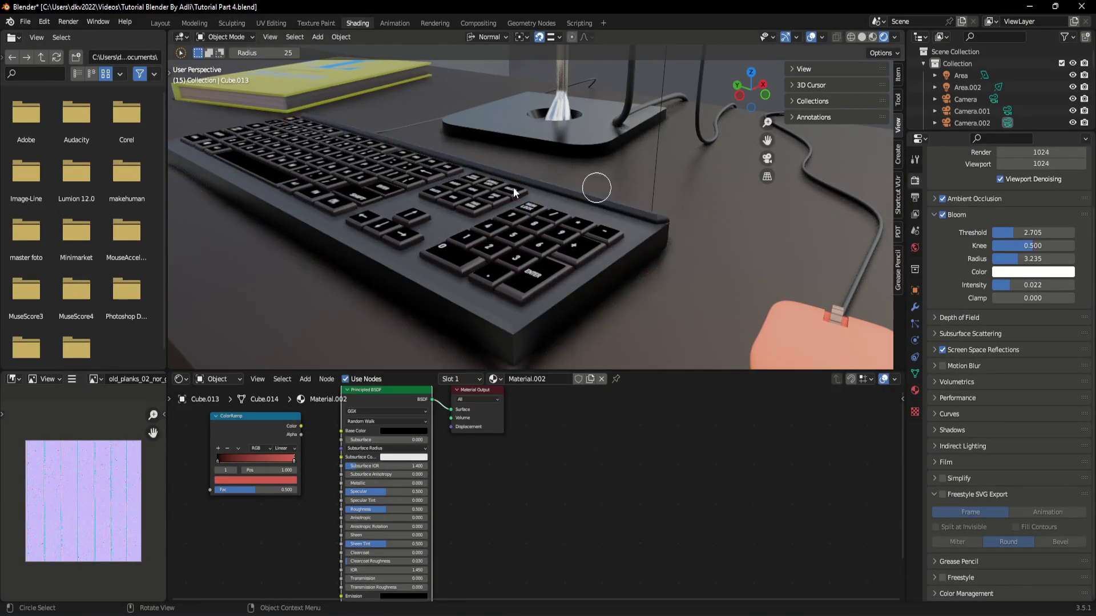
- Select the computer mouse and set its base colour to black
left_click(160, 23)
scroll(630, 423, "down", 5)
left_click(663, 487)
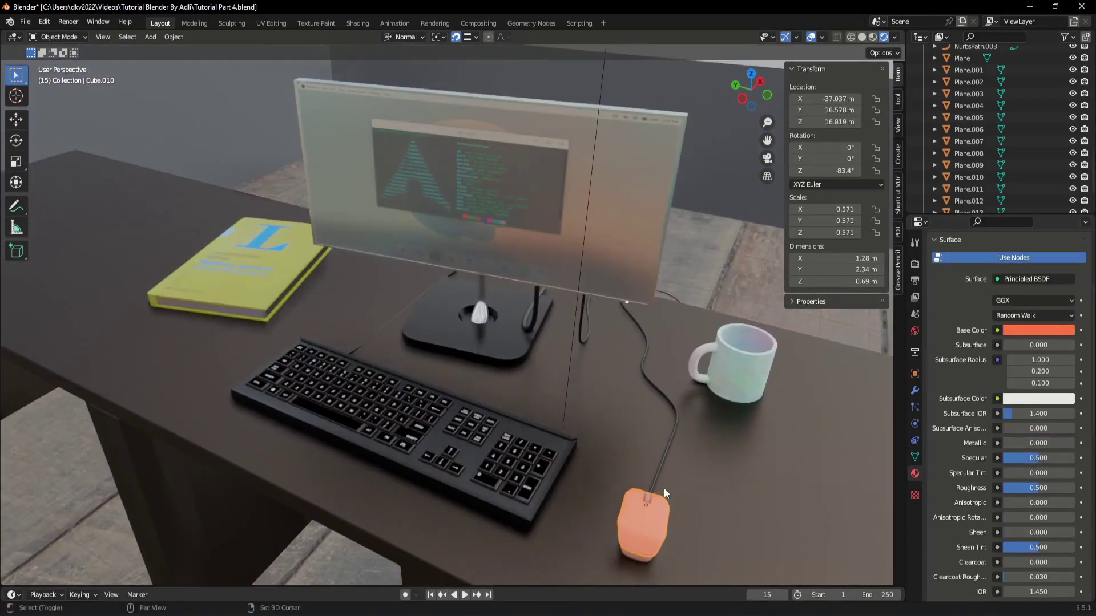
scroll(570, 428, "up", 2)
left_click(1038, 330)
left_click_drag(1080, 171, 1080, 280)
- Return to object mode and frame the desk in the viewport
middle_click_drag(596, 458, 515, 410)
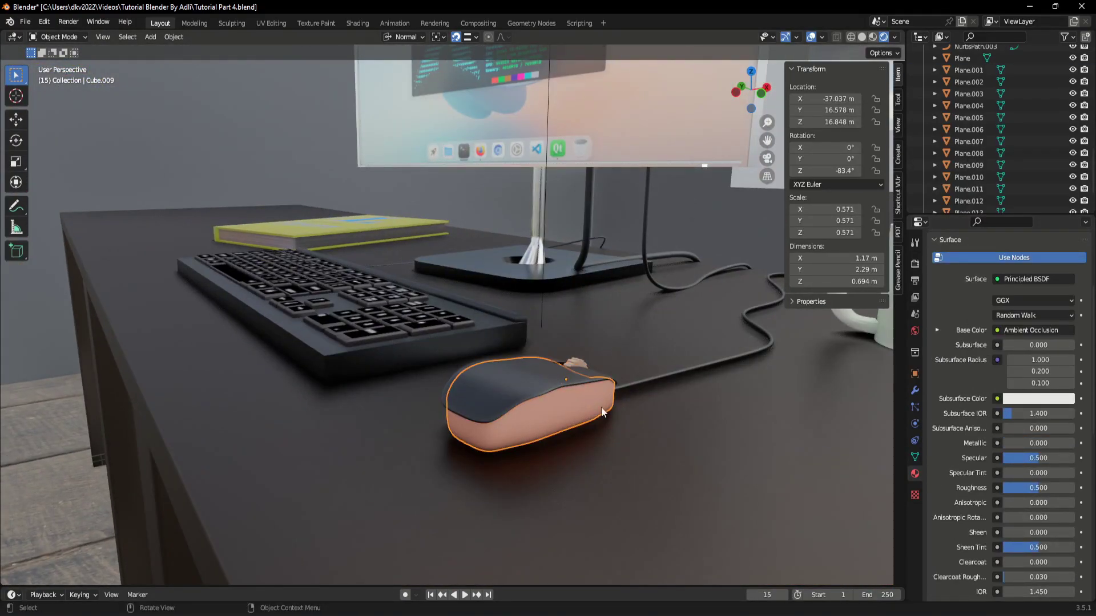
scroll(990, 331, "up", 3)
key("Tab")
key("KP_Decimal")
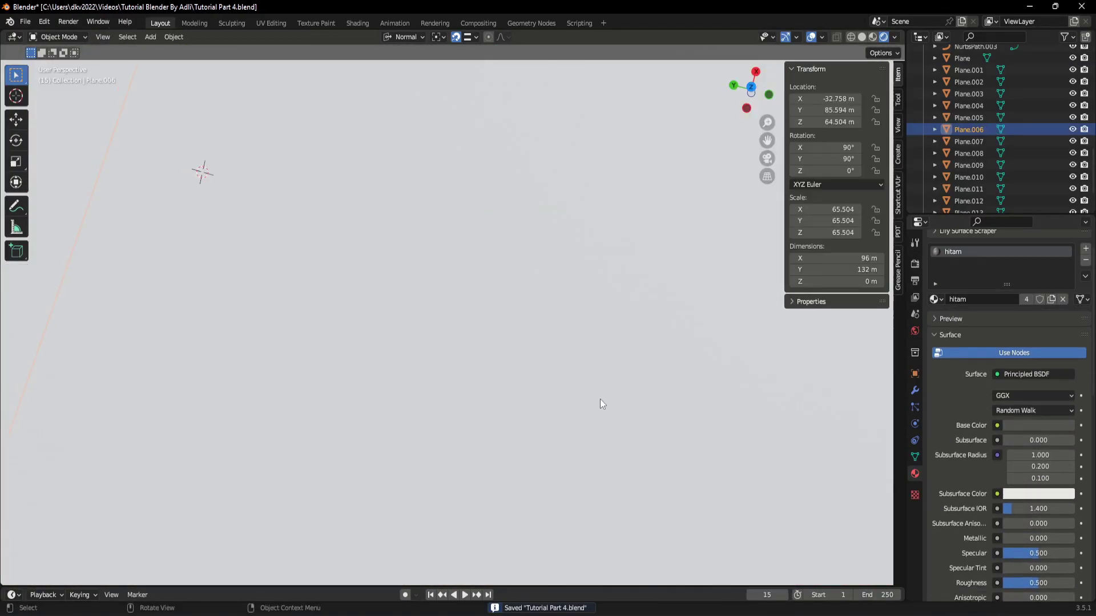
- Orbit around the desk scene and bring up Render Properties
scroll(570, 394, "down", 2)
scroll(571, 365, "down", 1)
scroll(533, 412, "down", 5)
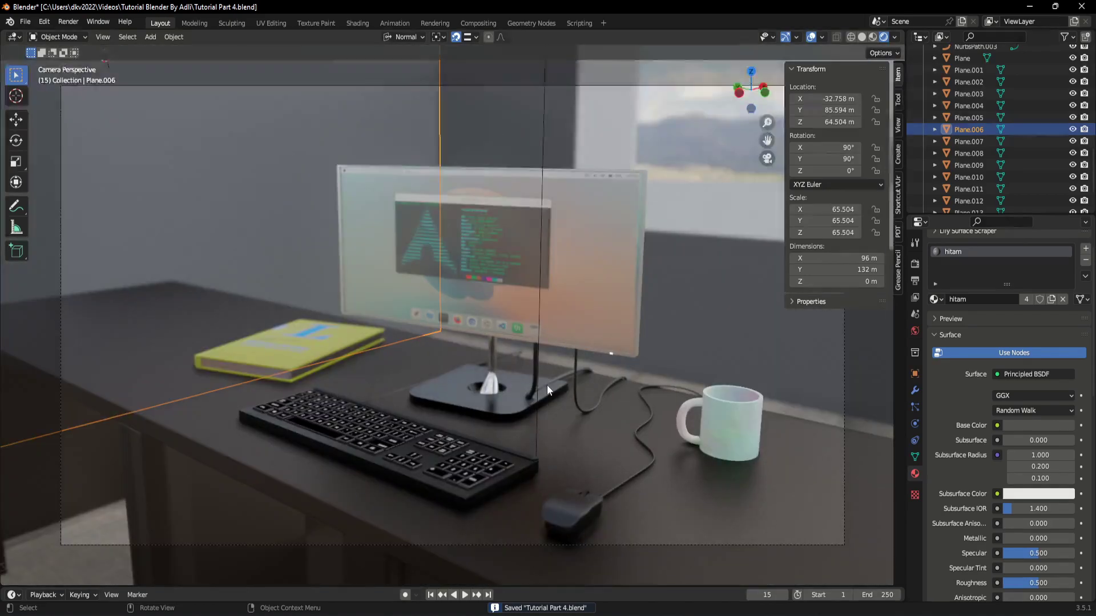
mouse_move(547, 384)
middle_mouse_down()
mouse_move(678, 379)
mouse_move(779, 408)
mouse_move(793, 371)
mouse_move(560, 409)
mouse_move(536, 372)
middle_mouse_up()
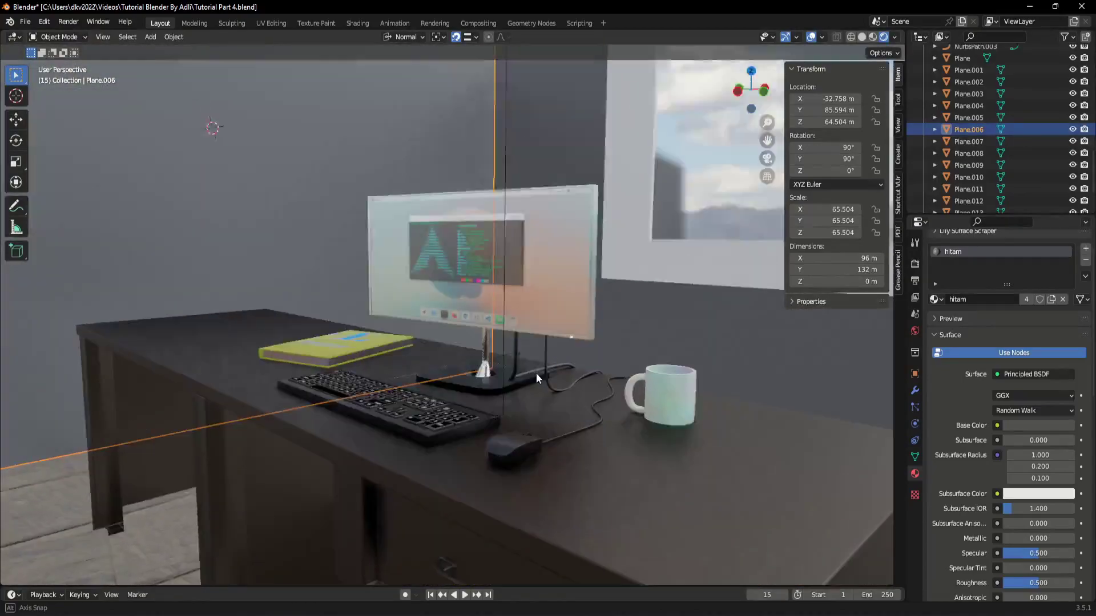
scroll(541, 383, "up", 3)
left_click(915, 264)
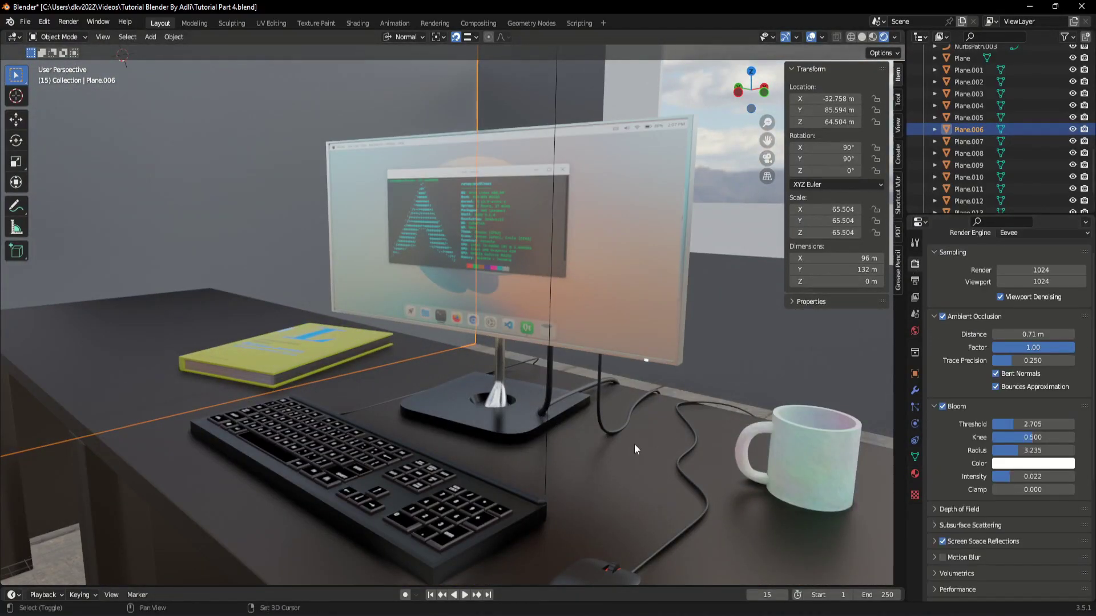
- Expand the Subsurface Scattering, Screen Space Reflections, Performance, Curves and Shadows panels
scroll(635, 444, "down", 2)
scroll(1011, 396, "up", 2)
scroll(993, 416, "down", 3)
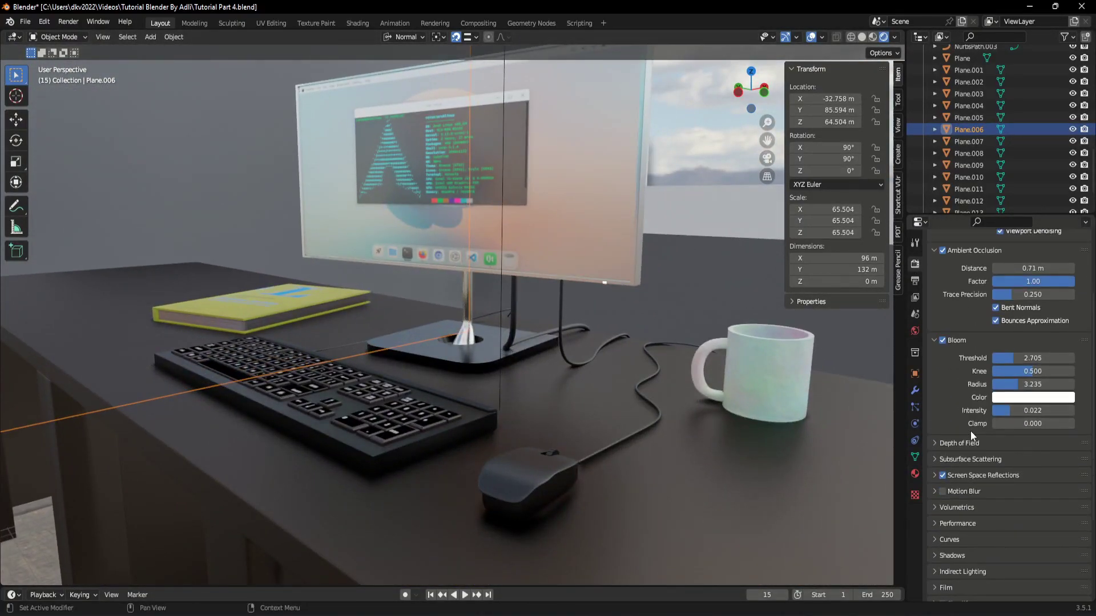
scroll(957, 446, "down", 3)
left_click(973, 387)
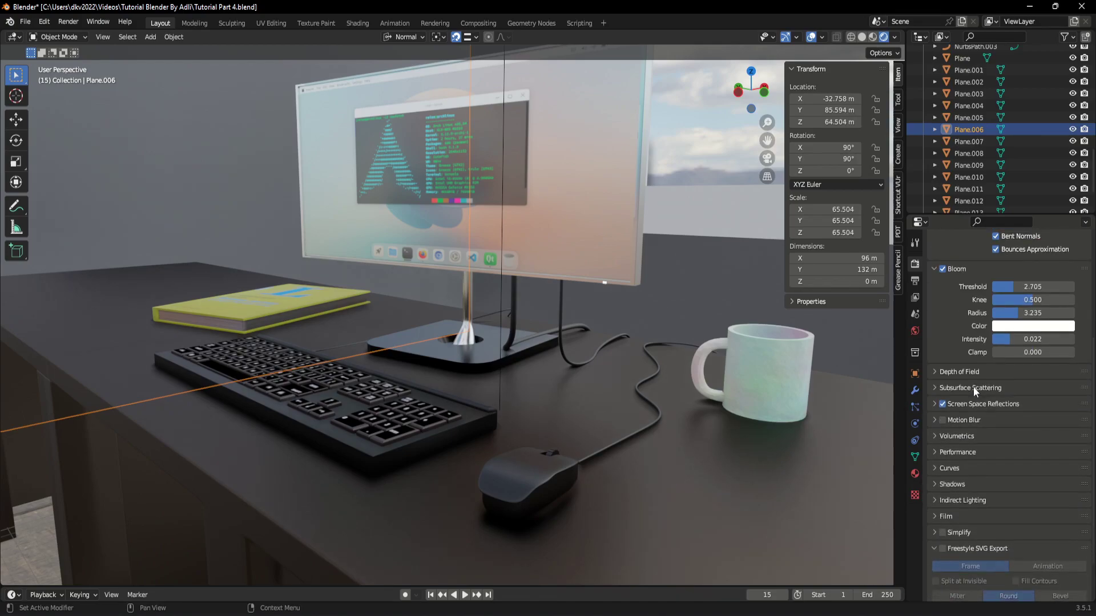
left_click(940, 405)
scroll(970, 434, "down", 5)
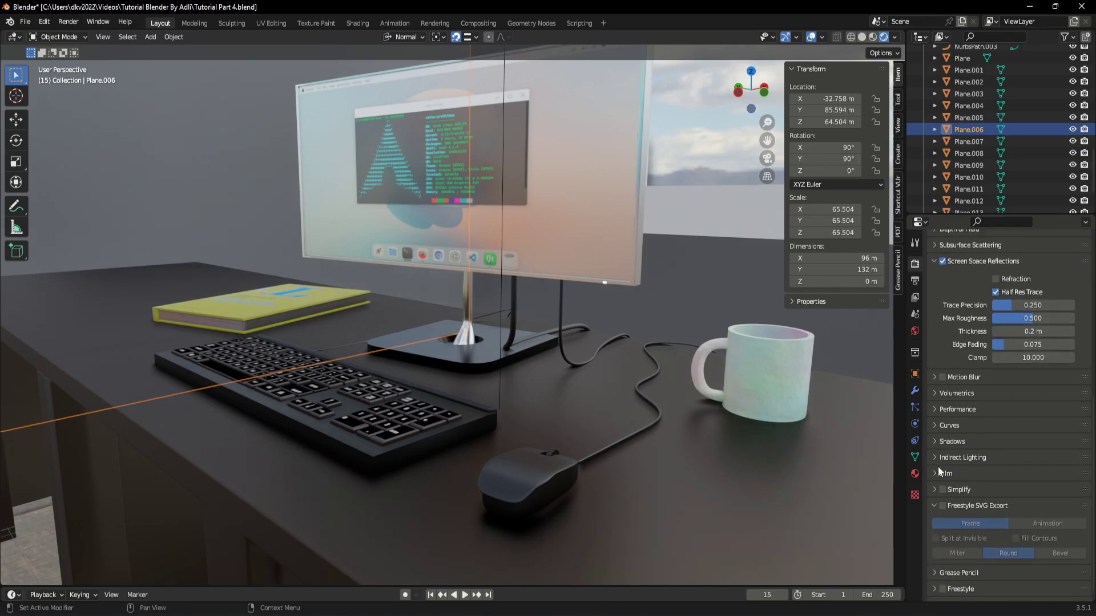
left_click(959, 412)
left_click(960, 444)
scroll(960, 450, "down", 3)
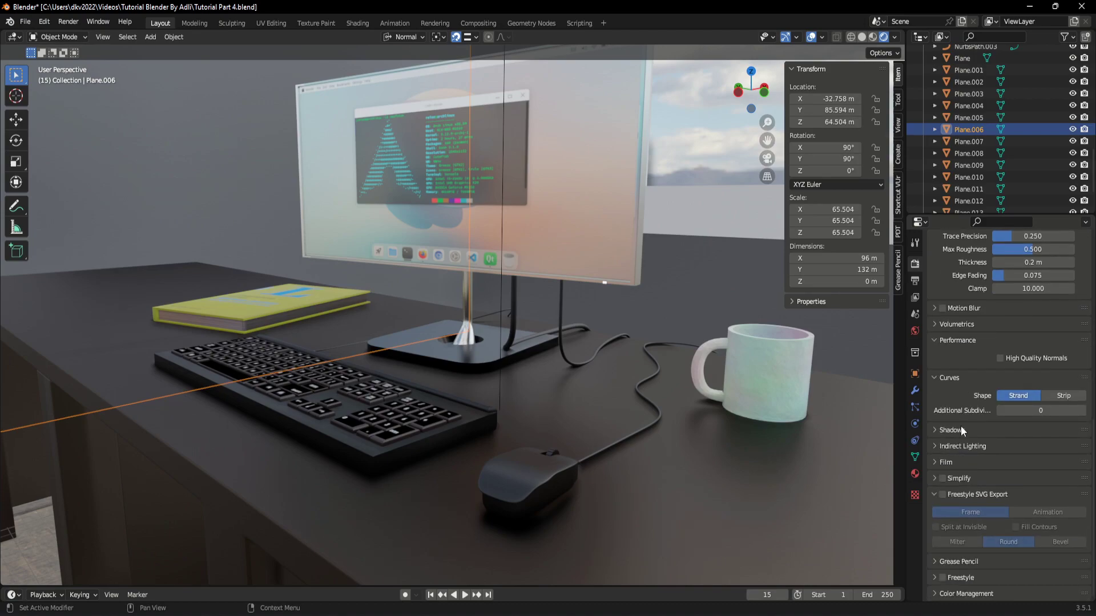
left_click(961, 426)
scroll(961, 425, "down", 2)
scroll(961, 426, "down", 1)
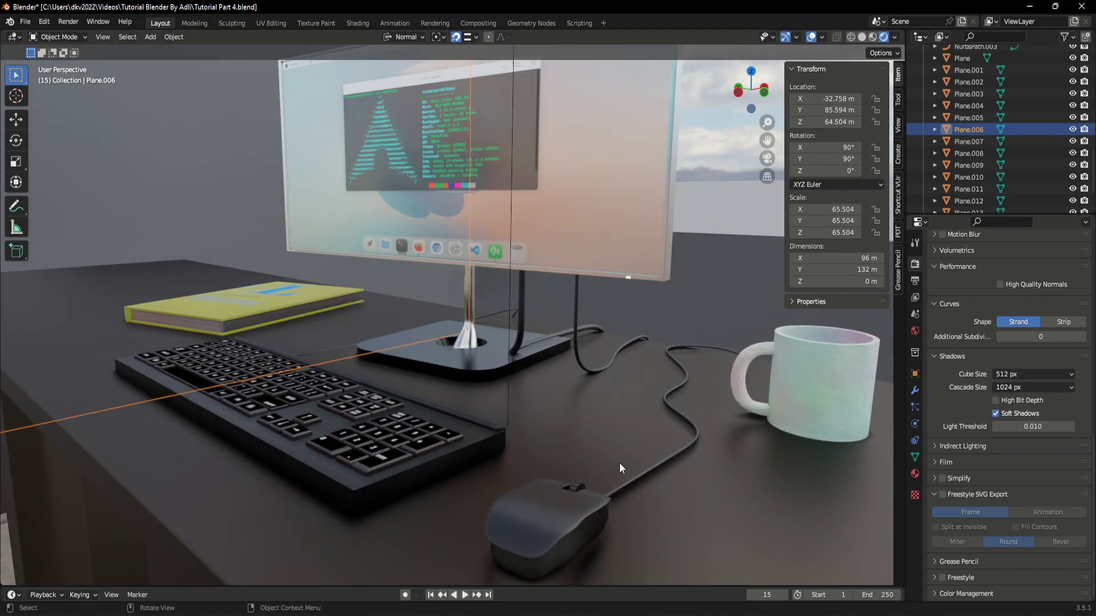
- Set both cube and cascade shadow sizes to 4096 px
scroll(601, 447, "up", 3)
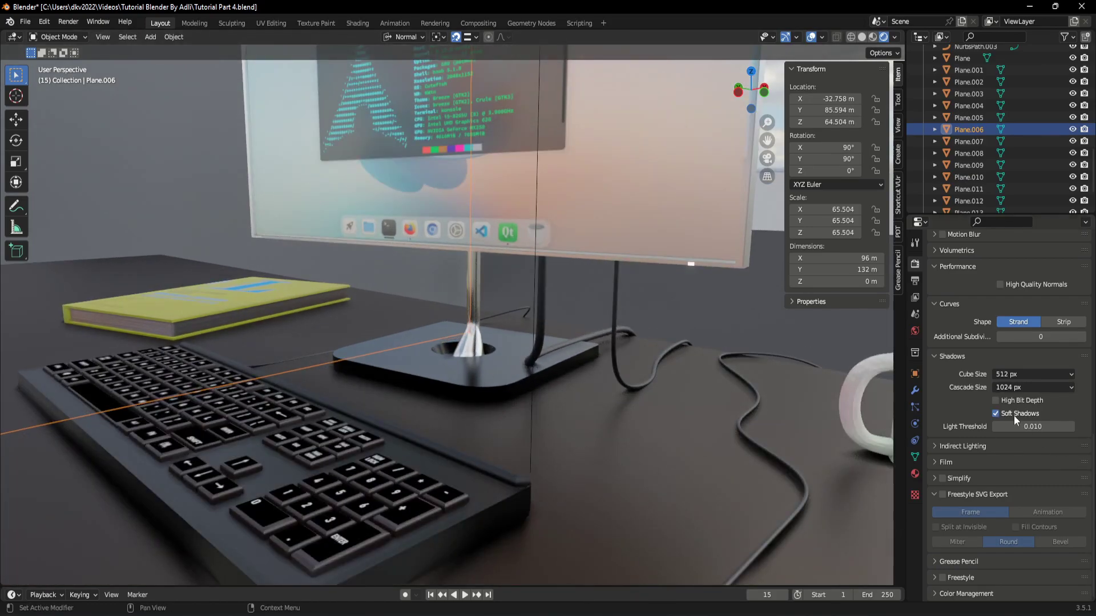
left_click(1037, 372)
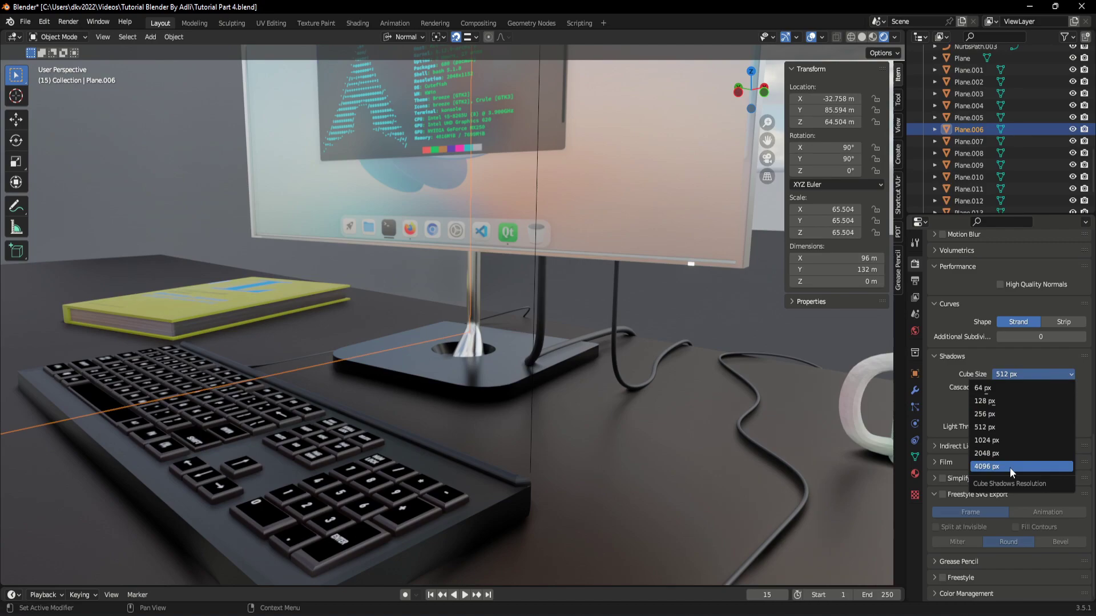
left_click(1009, 467)
left_click(1030, 385)
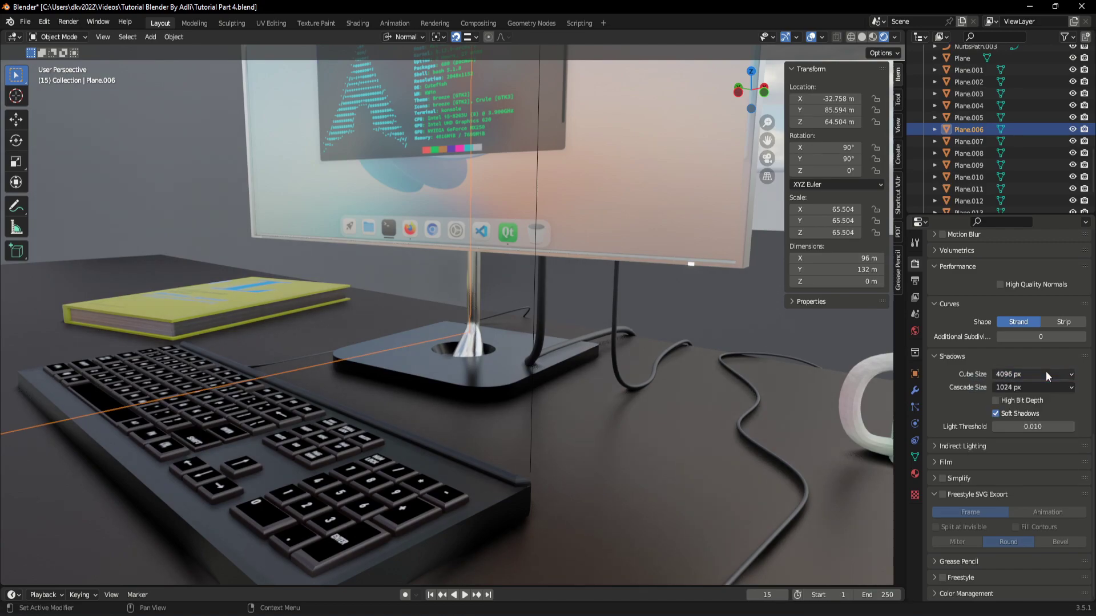
left_click(1032, 389)
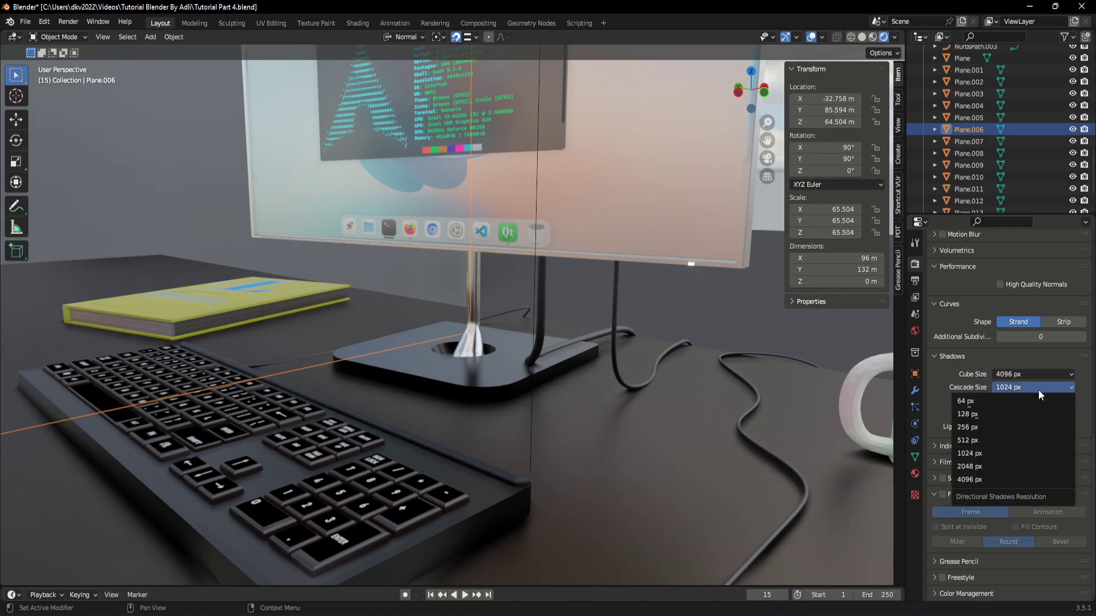
left_click(992, 481)
- Orbit and zoom to inspect the mug's base and the wall window
mouse_move(556, 406)
middle_mouse_down()
mouse_move(476, 405)
mouse_move(516, 455)
mouse_move(618, 435)
mouse_move(612, 412)
mouse_move(462, 371)
mouse_move(338, 341)
mouse_move(246, 345)
middle_mouse_up()
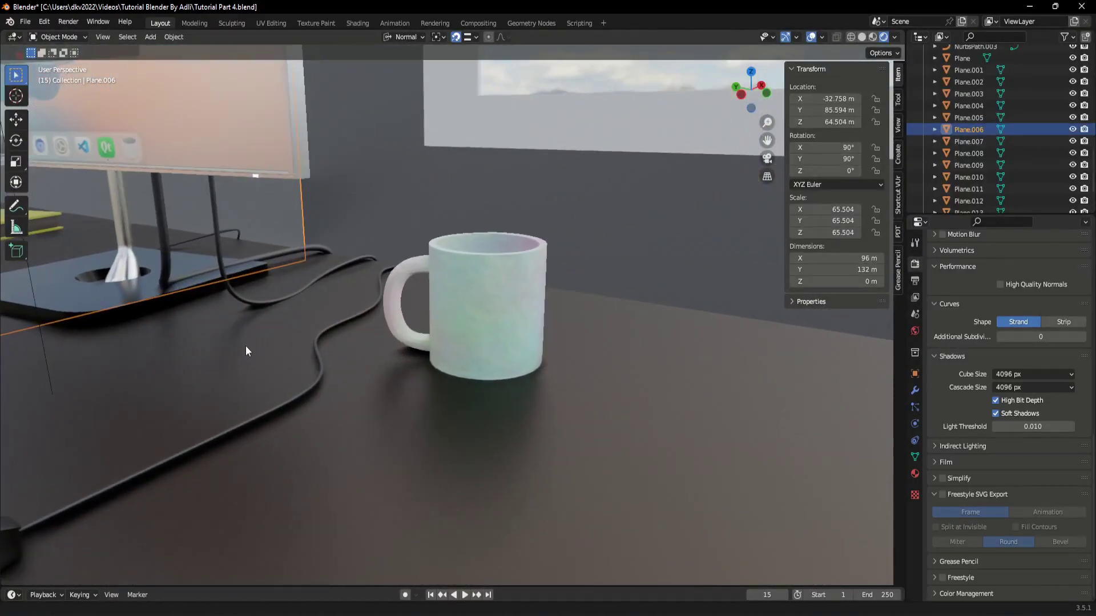
scroll(470, 428, "up", 2)
scroll(472, 441, "up", 4)
middle_click_drag(472, 441, 477, 233, "shift")
scroll(495, 327, "up", 3)
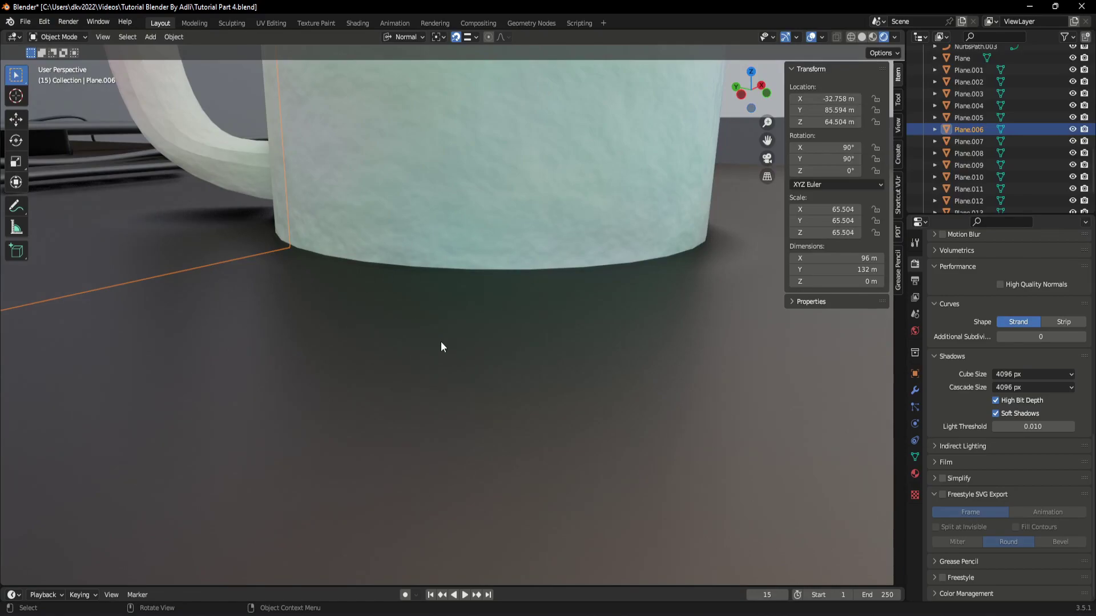
scroll(475, 259, "down", 3)
mouse_move(542, 275)
middle_mouse_down()
mouse_move(323, 480)
mouse_move(491, 375)
mouse_move(509, 345)
mouse_move(465, 354)
mouse_move(617, 270)
middle_mouse_up()
scroll(489, 368, "down", 2)
scroll(483, 370, "down", 2)
scroll(523, 331, "down", 3)
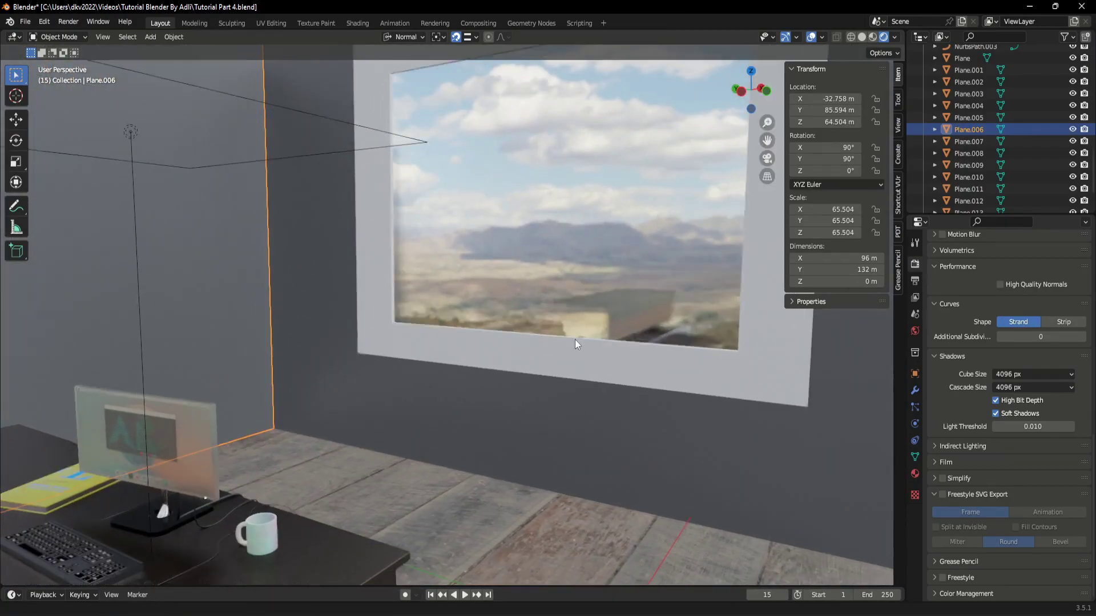
- Select the window's landscape pane and orbit to an angled view of it
scroll(527, 401, "up", 3)
left_click(604, 348)
scroll(605, 348, "down", 3)
middle_click_drag(577, 393, 603, 367)
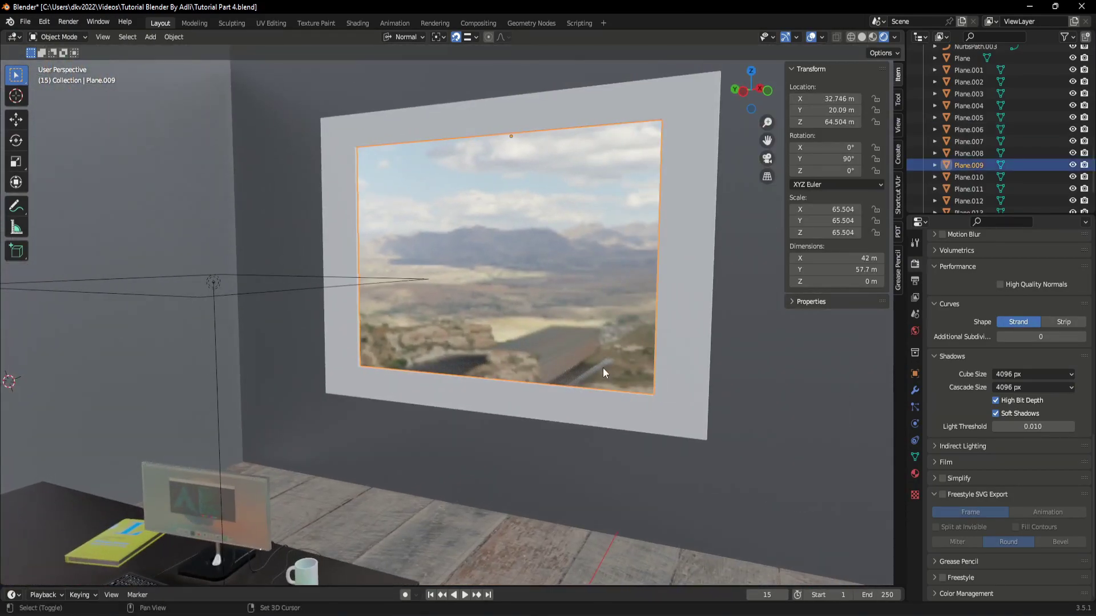
scroll(570, 382, "up", 3)
scroll(569, 382, "up", 1)
middle_click_drag(686, 429, 645, 456)
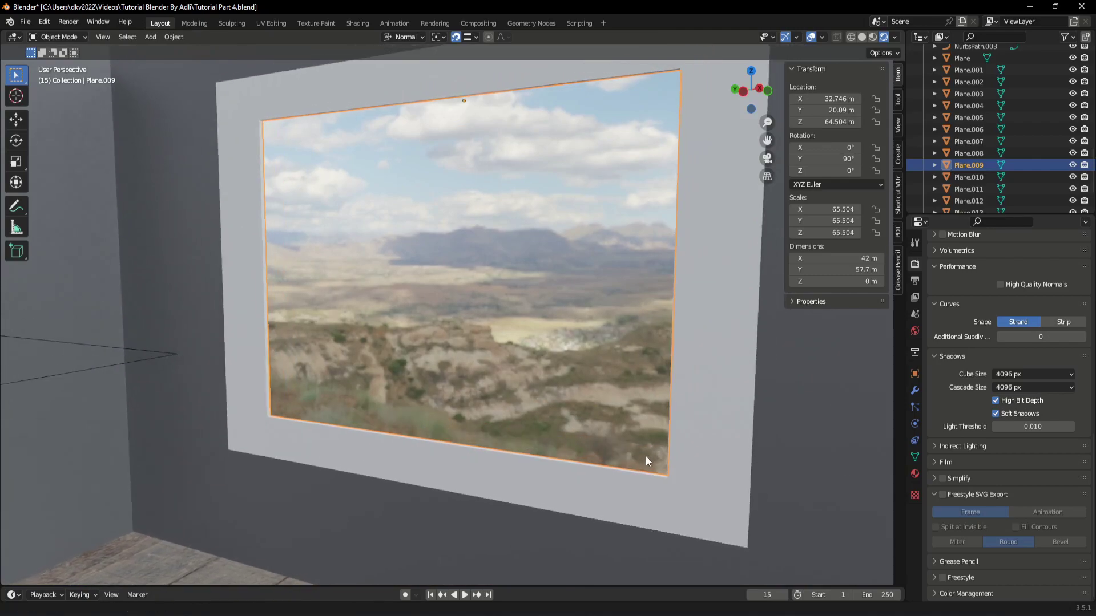
- In the pane's material settings, keep the blend mode at Opaque
left_click(916, 475)
scroll(1042, 451, "down", 3)
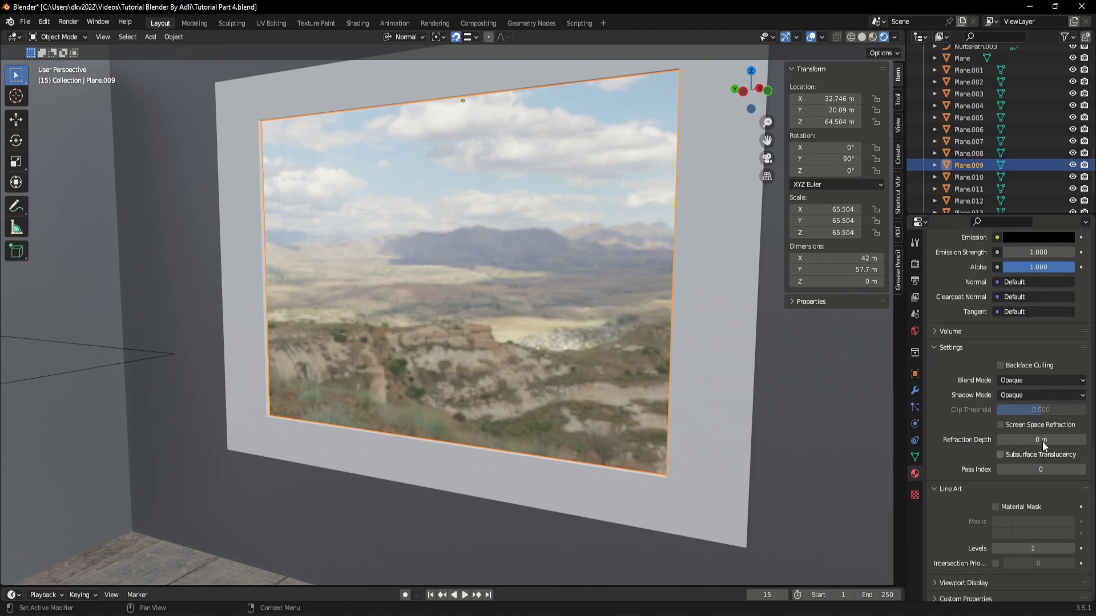
left_click(1052, 381)
left_click(1053, 383)
scroll(1044, 413, "up", 2)
middle_click_drag(549, 398, 593, 408)
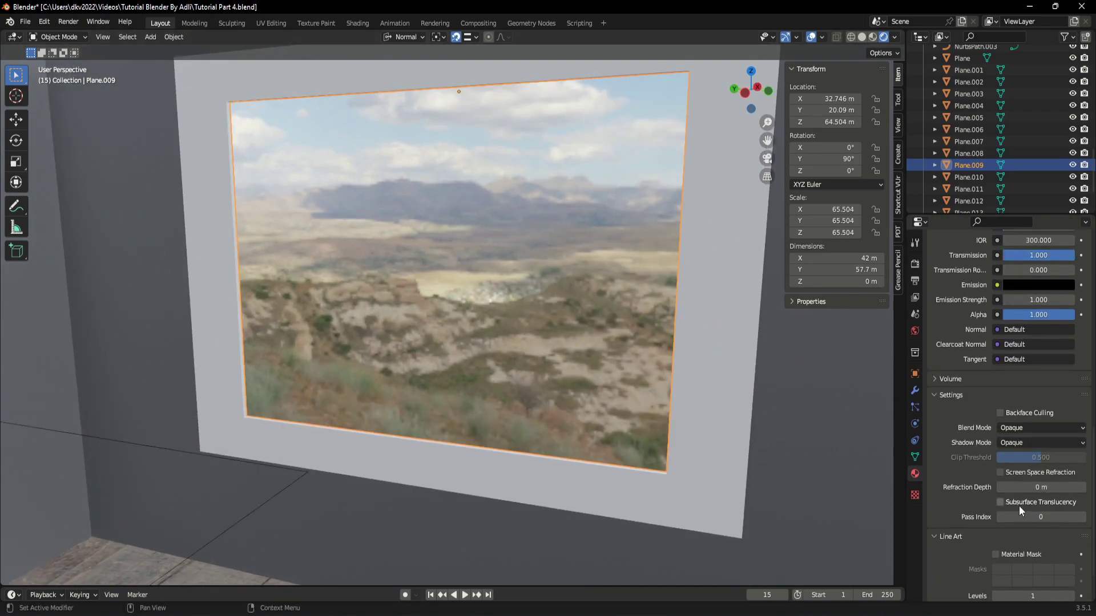
- Enable Screen Space Refraction and lower the refraction depth to 12.7 m
left_click(1002, 471)
scroll(731, 441, "up", 3)
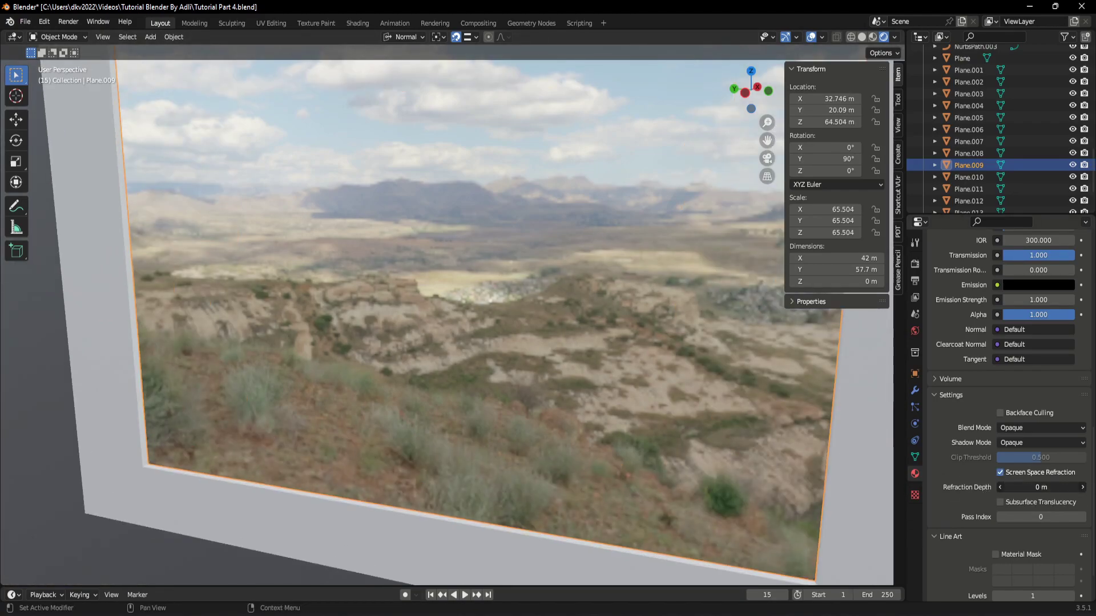
left_click_drag(1041, 486, 1021, 487)
mouse_move(532, 374)
middle_mouse_down()
mouse_move(562, 357)
mouse_move(694, 393)
mouse_move(553, 384)
mouse_move(568, 340)
mouse_move(599, 334)
middle_mouse_up()
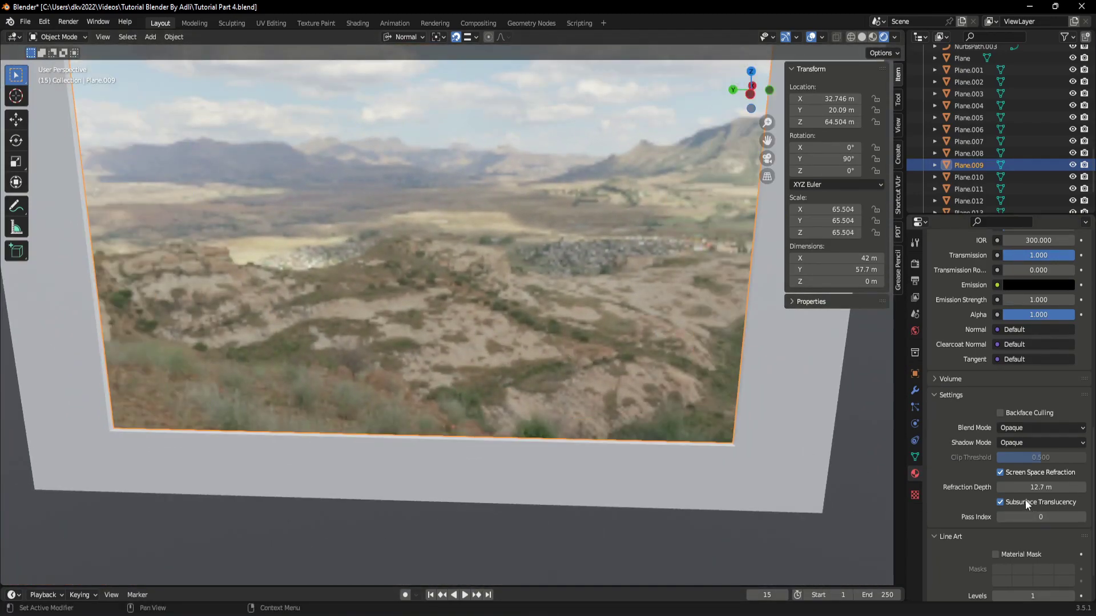
scroll(1025, 500, "down", 2)
- Try Alpha Hashed shadows, lower refraction depth to 9.5 m, then restore Opaque shadows
left_click(1039, 390)
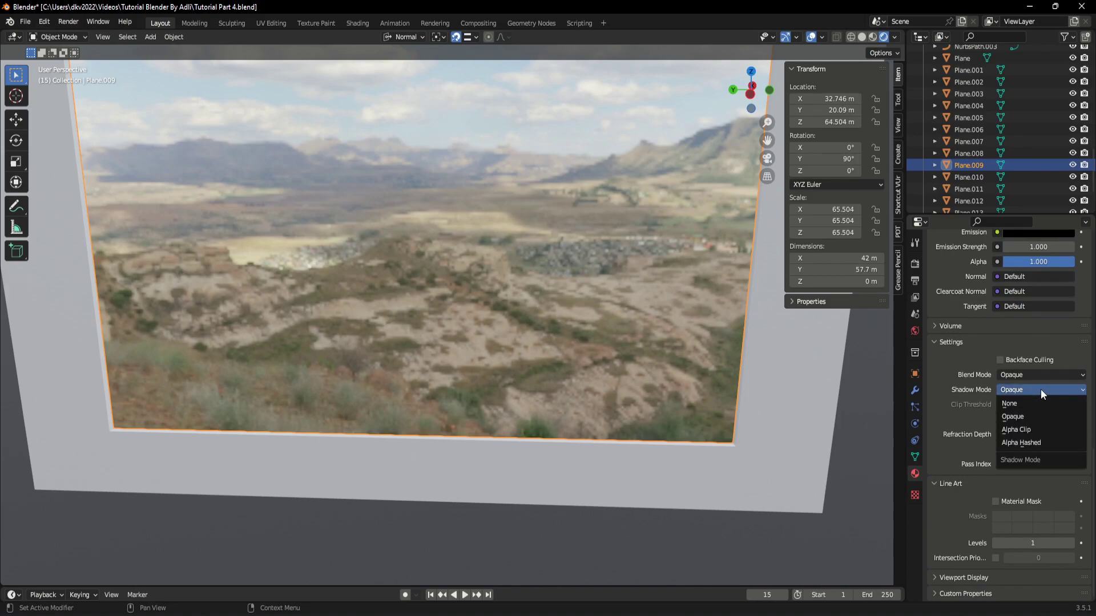
left_click(1049, 443)
mouse_move(748, 398)
middle_mouse_down()
mouse_move(684, 386)
mouse_move(795, 354)
mouse_move(700, 450)
mouse_move(454, 334)
mouse_move(600, 341)
mouse_move(590, 347)
middle_mouse_up()
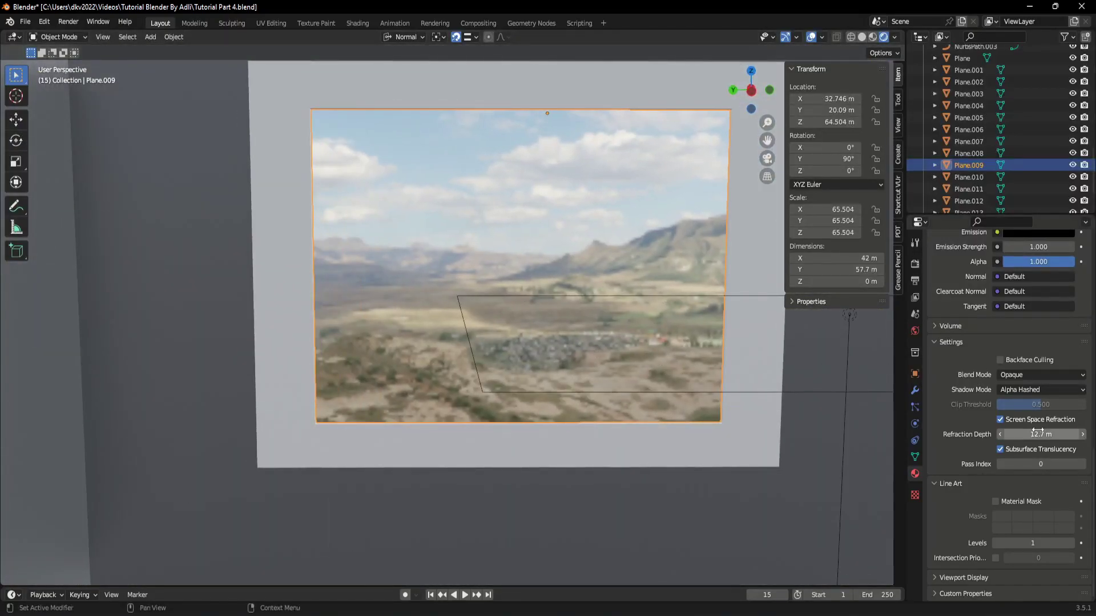
left_click(1018, 419)
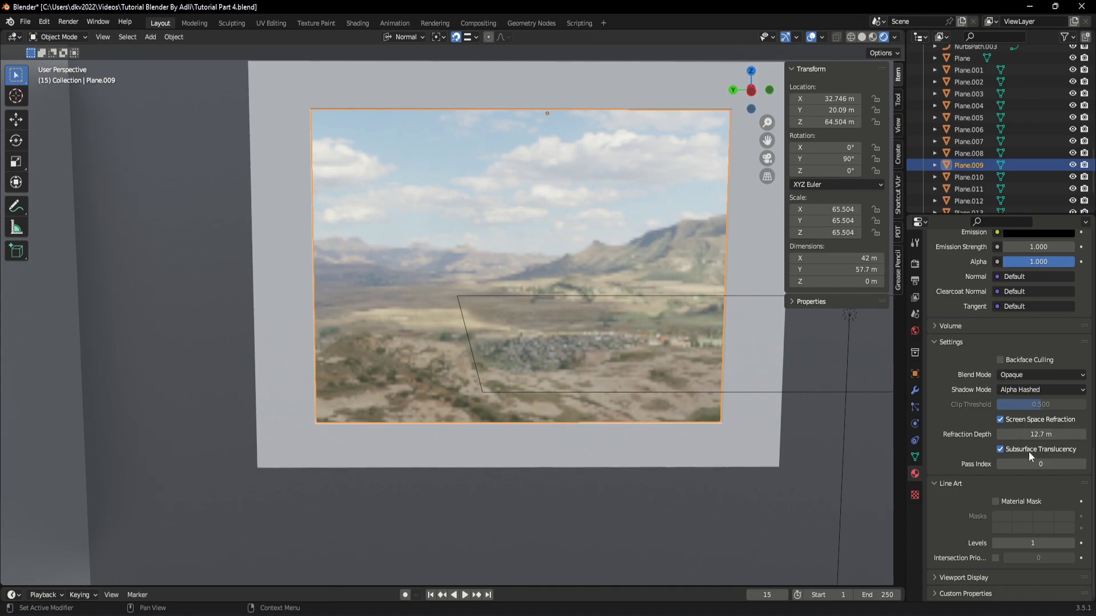
left_click_drag(1028, 435, 1004, 435)
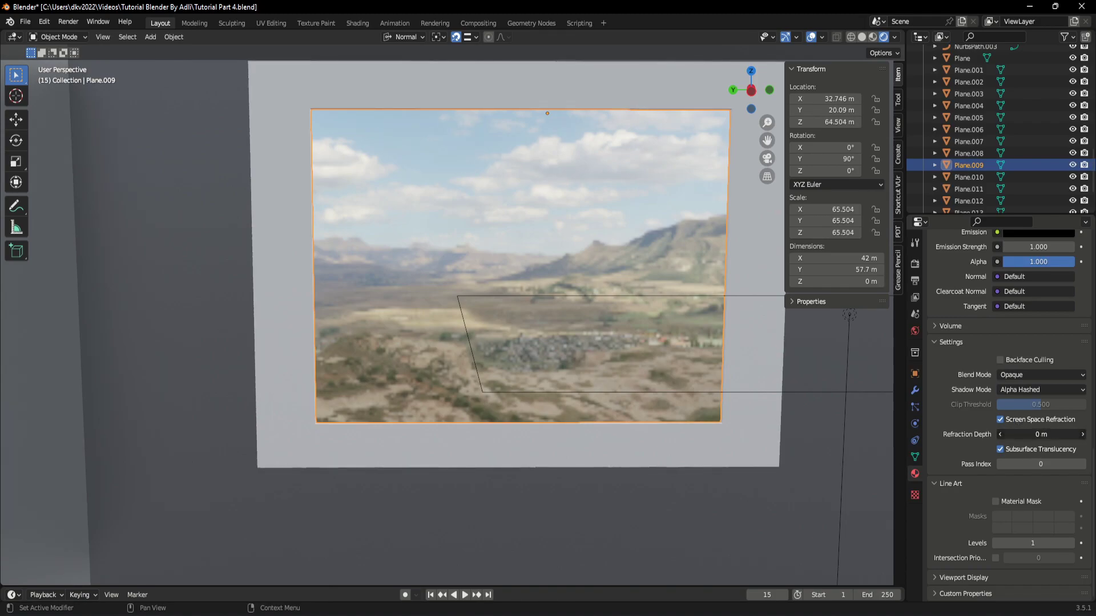
left_click(1052, 395)
left_click(1044, 418)
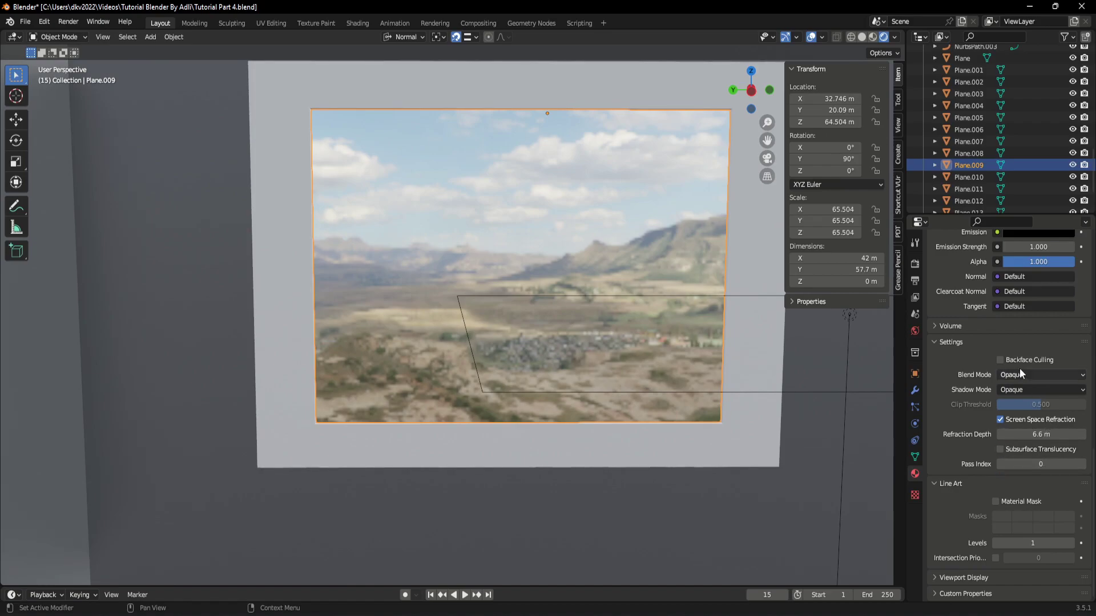
scroll(1019, 368, "up", 2)
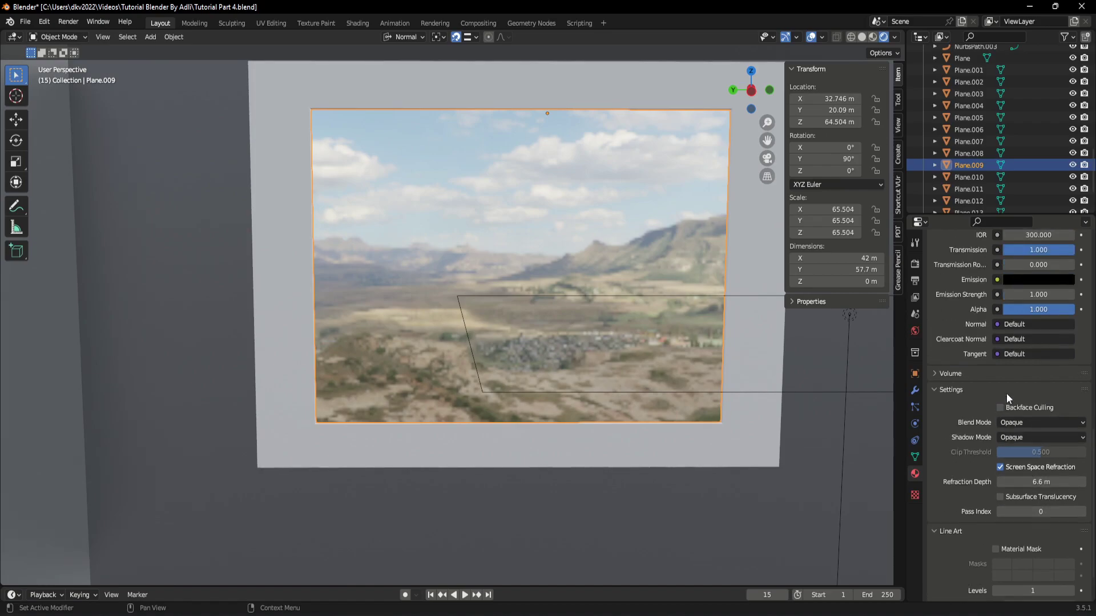
- Expand the Color Management section in Render Properties
left_click(913, 267)
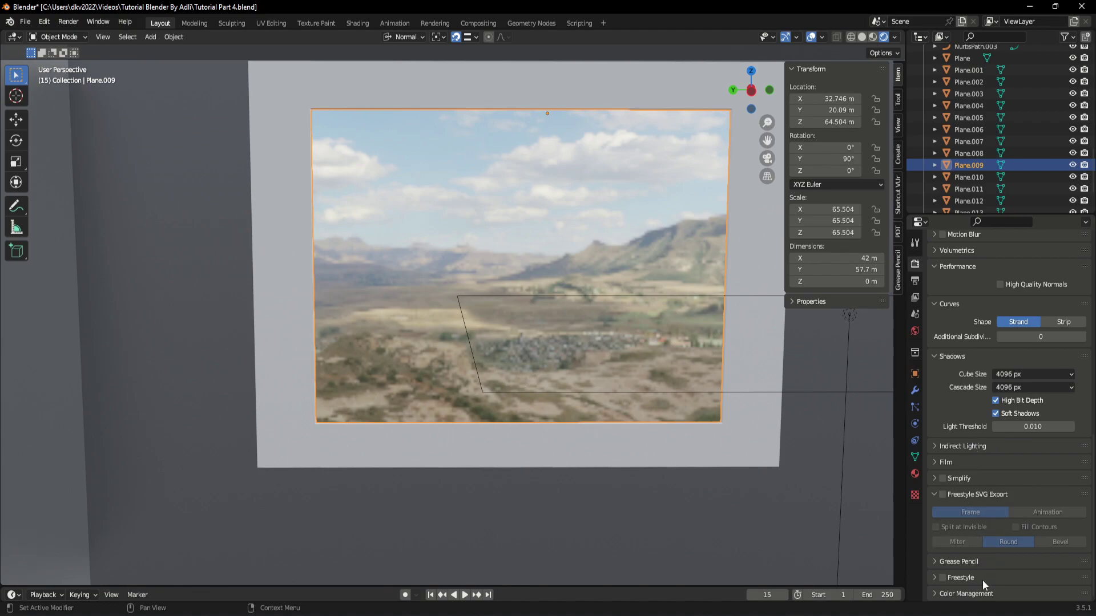
left_click(968, 594)
scroll(999, 513, "down", 4)
mouse_move(762, 399)
middle_mouse_down()
mouse_move(721, 401)
mouse_move(645, 305)
middle_mouse_up()
- Compare the Standard view transform against the window, then return to Filmic
left_click(1027, 519)
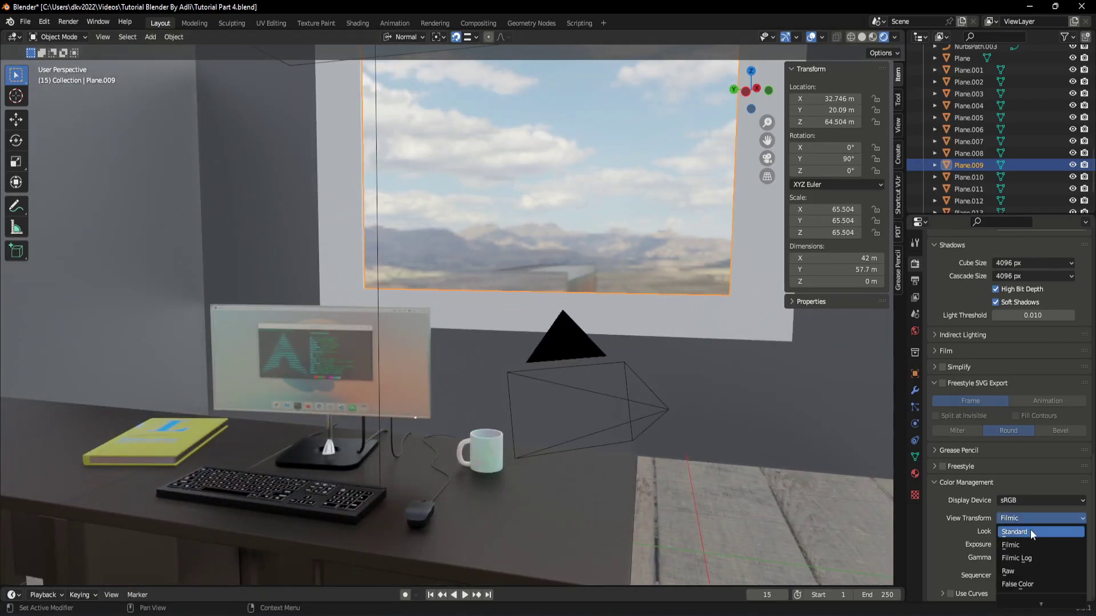
left_click(1031, 531)
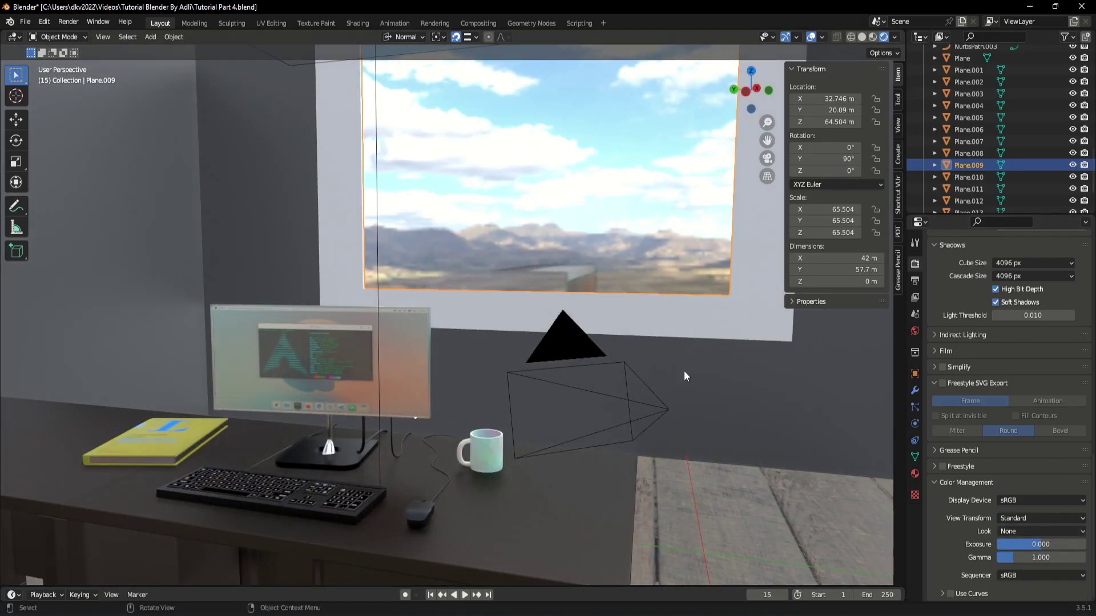
mouse_move(605, 376)
middle_mouse_down()
mouse_move(572, 360)
mouse_move(577, 350)
mouse_move(678, 484)
mouse_move(104, 175)
middle_mouse_up()
mouse_move(557, 503)
middle_mouse_down()
mouse_move(540, 413)
mouse_move(509, 402)
mouse_move(652, 432)
middle_mouse_up()
left_click(1037, 518)
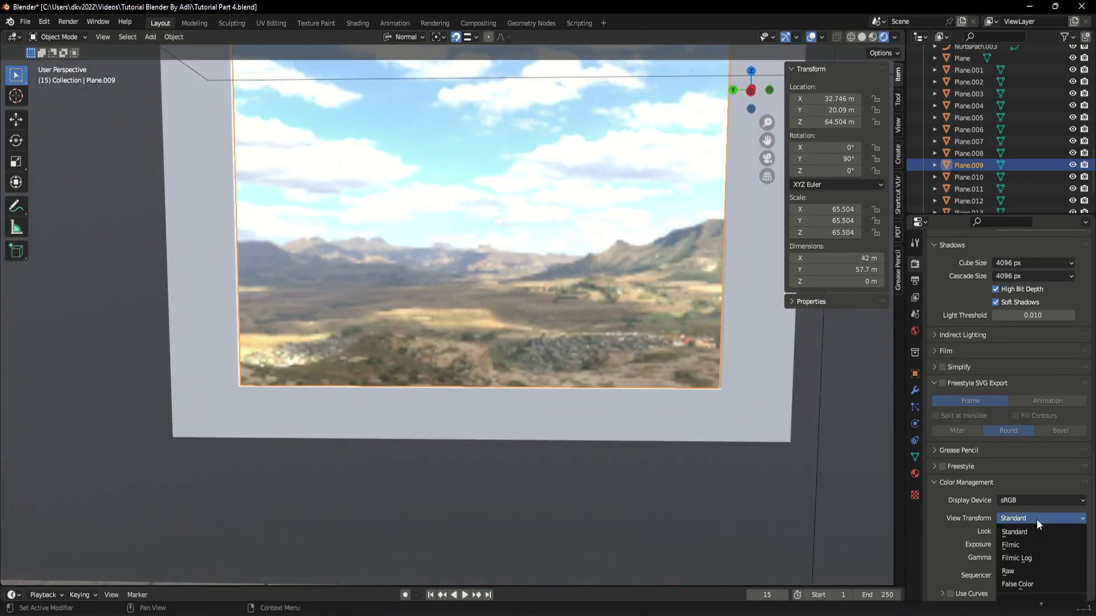
left_click(1024, 545)
mouse_move(604, 381)
middle_mouse_down()
mouse_move(578, 374)
mouse_move(755, 436)
mouse_move(641, 413)
mouse_move(642, 378)
mouse_move(700, 348)
mouse_move(681, 345)
mouse_move(704, 379)
mouse_move(648, 373)
mouse_move(661, 351)
middle_mouse_up()
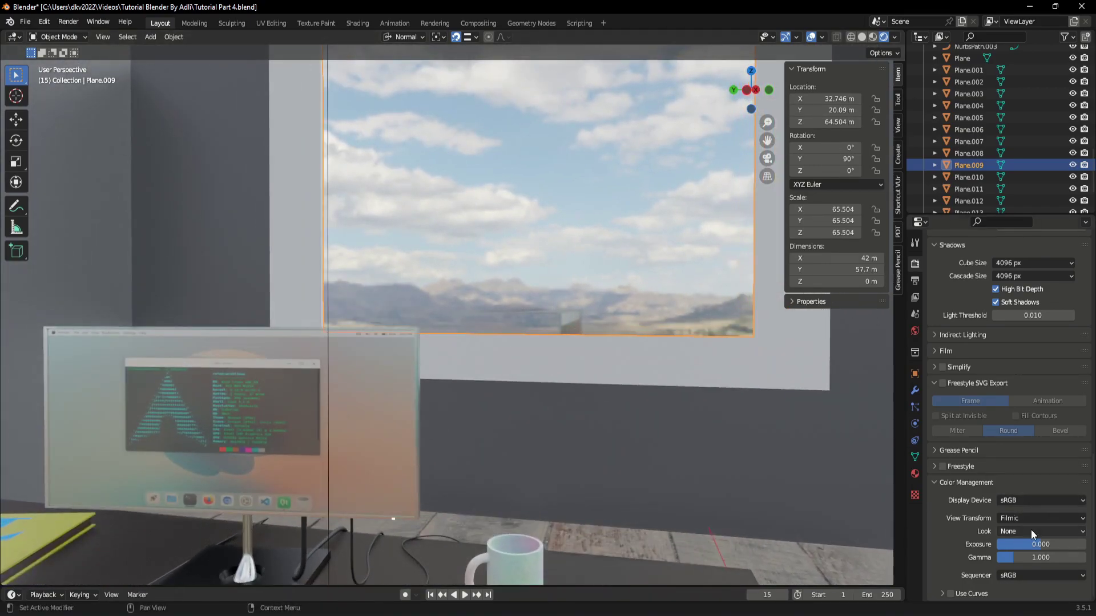
- Try the Very High Contrast look, then settle on High Contrast
left_click(1031, 530)
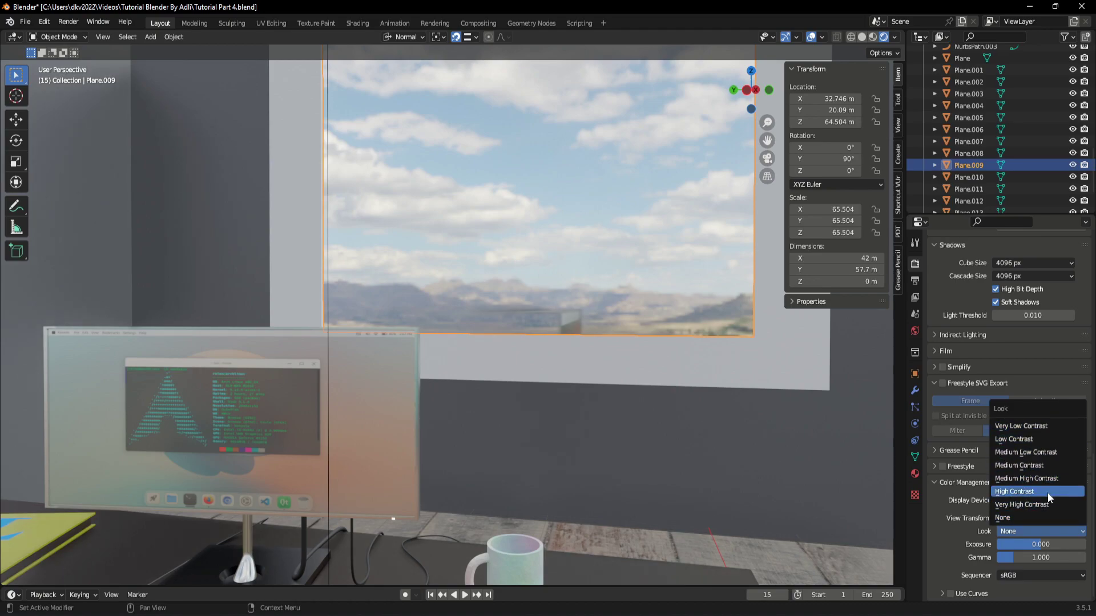
left_click(1056, 506)
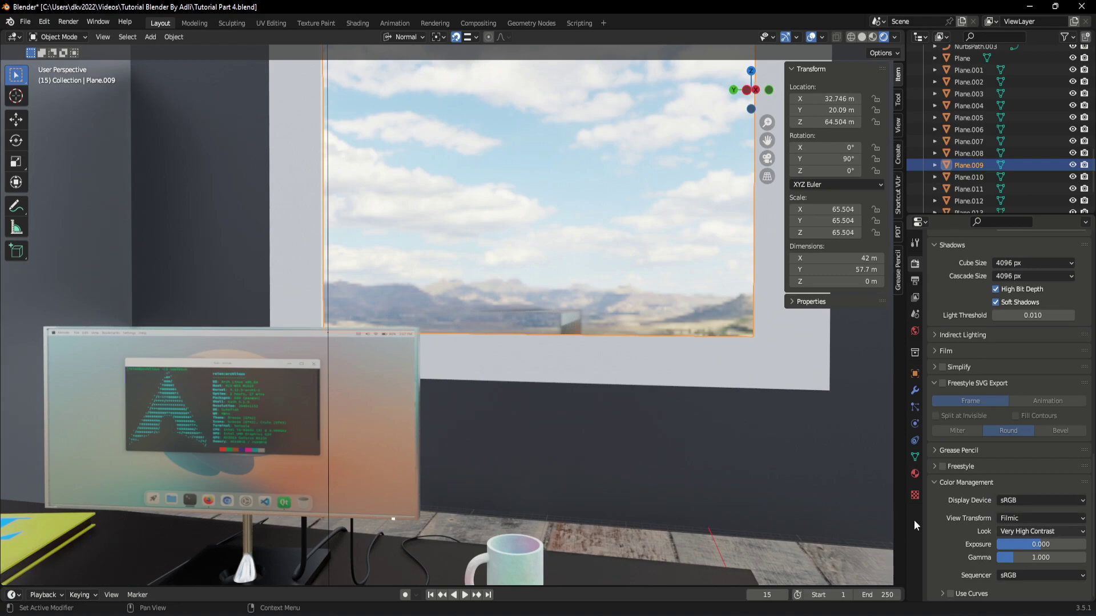
mouse_move(845, 511)
middle_mouse_down()
mouse_move(642, 487)
mouse_move(614, 506)
mouse_move(580, 371)
mouse_move(584, 404)
middle_mouse_up()
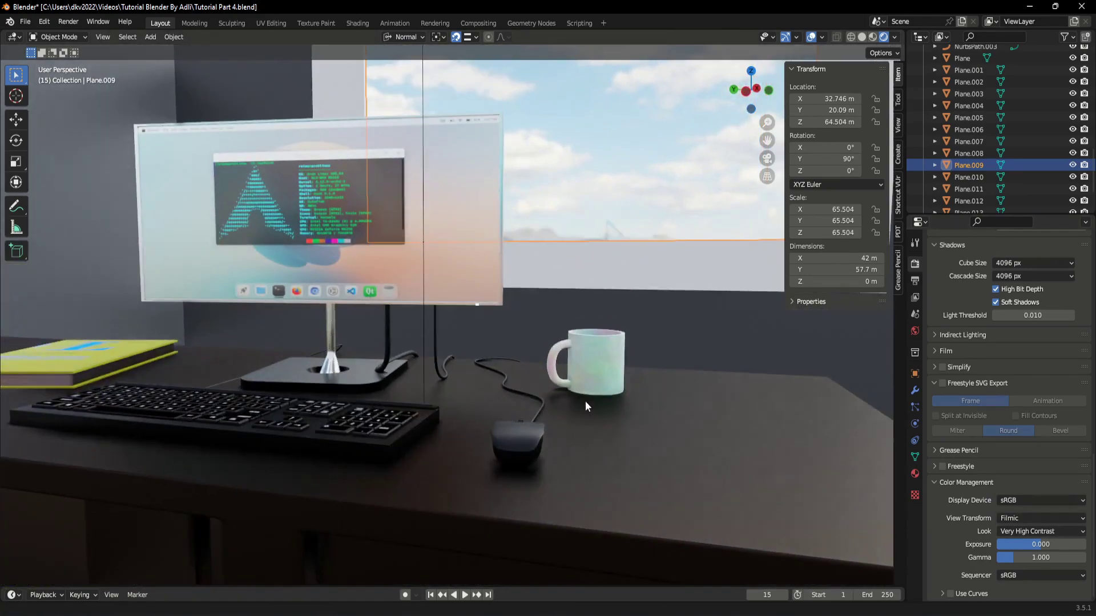
scroll(573, 429, "up", 2)
left_click(1032, 531)
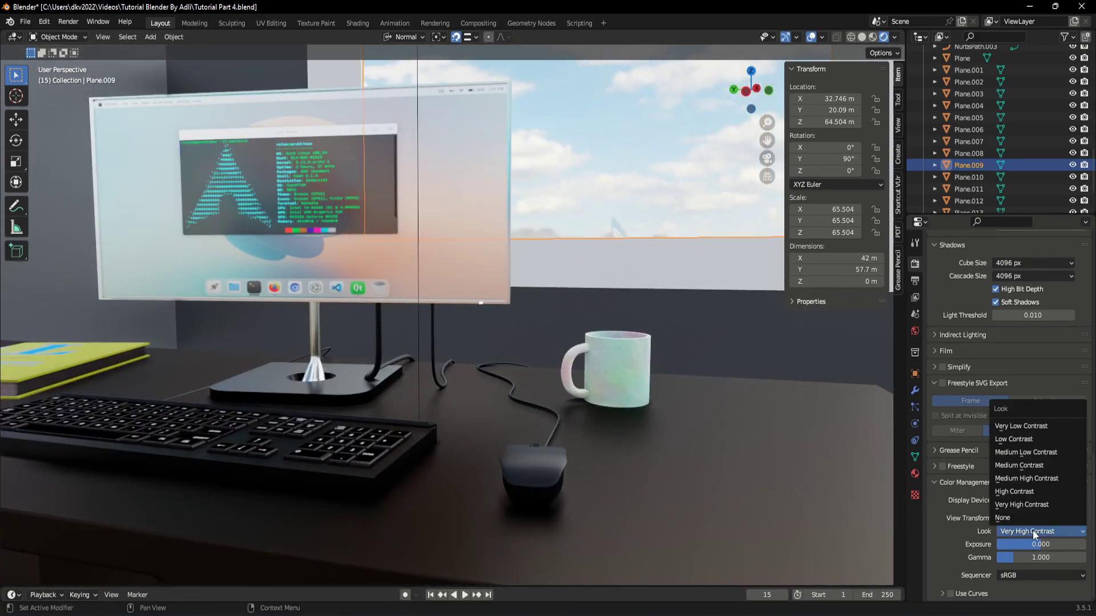
left_click(1027, 504)
left_click(1023, 531)
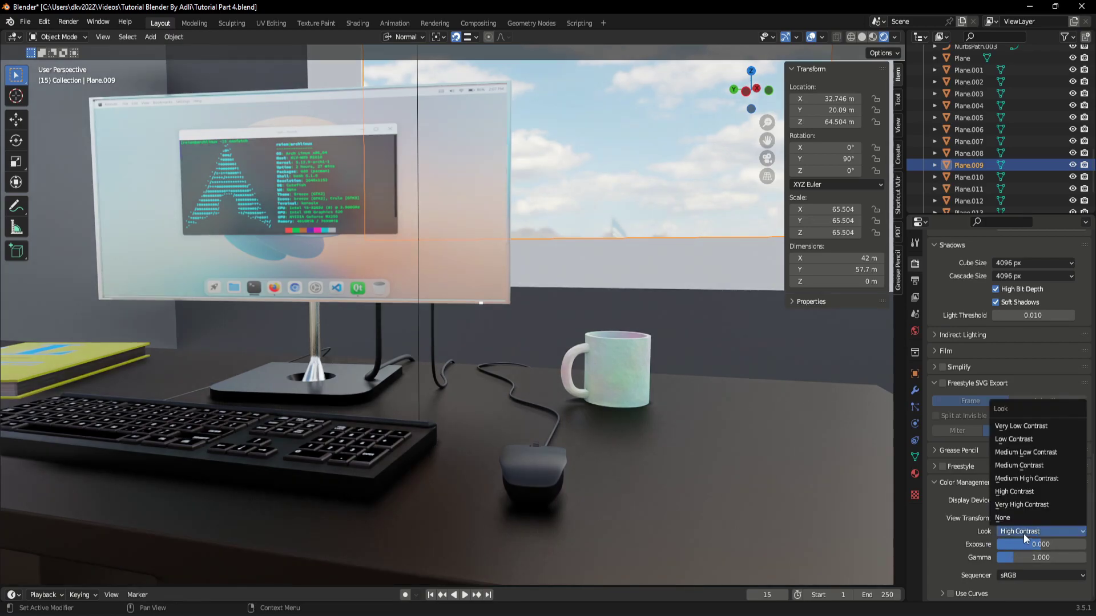
left_click(1032, 491)
- Orbit to a low view of keyboard and monitor and select another plane
mouse_move(521, 406)
middle_mouse_down()
mouse_move(438, 433)
mouse_move(486, 372)
mouse_move(667, 345)
mouse_move(535, 301)
mouse_move(522, 306)
mouse_move(529, 329)
mouse_move(516, 324)
middle_mouse_up()
left_click(583, 324)
scroll(972, 474, "up", 1)
scroll(971, 473, "up", 1)
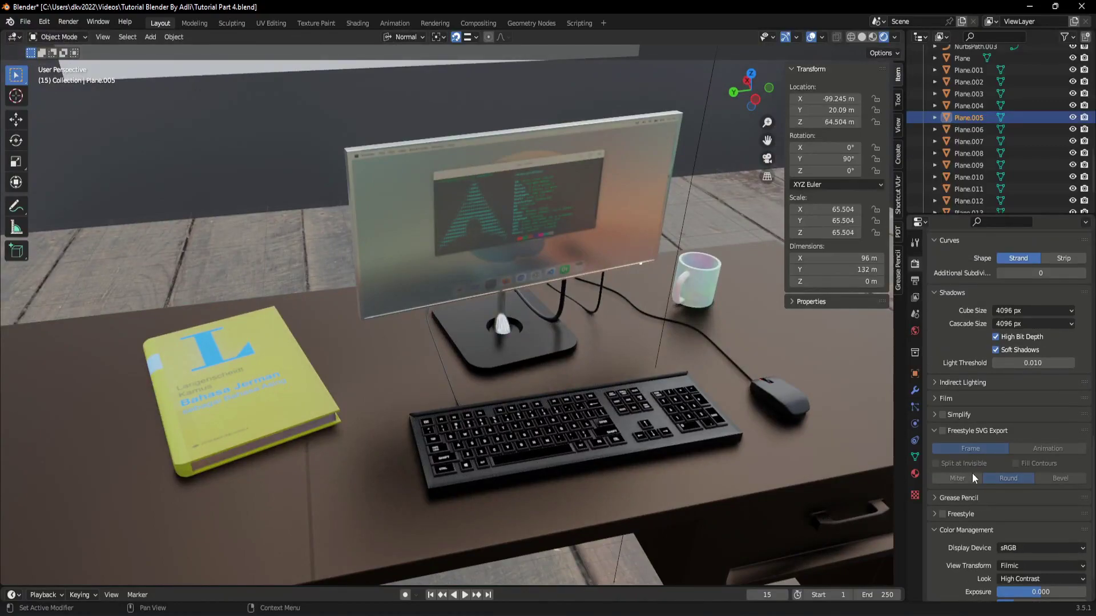
middle_click_drag(593, 308, 575, 280)
- Snap the 3D cursor to the monitor screen
left_click(562, 258)
key("shift+s")
left_click(580, 349)
- Select the area light above the desk and enable its contact shadows
scroll(579, 349, "down", 5)
mouse_move(580, 349)
middle_mouse_down()
mouse_move(494, 328)
mouse_move(530, 278)
mouse_move(512, 303)
mouse_move(460, 84)
middle_mouse_up()
left_click(460, 85)
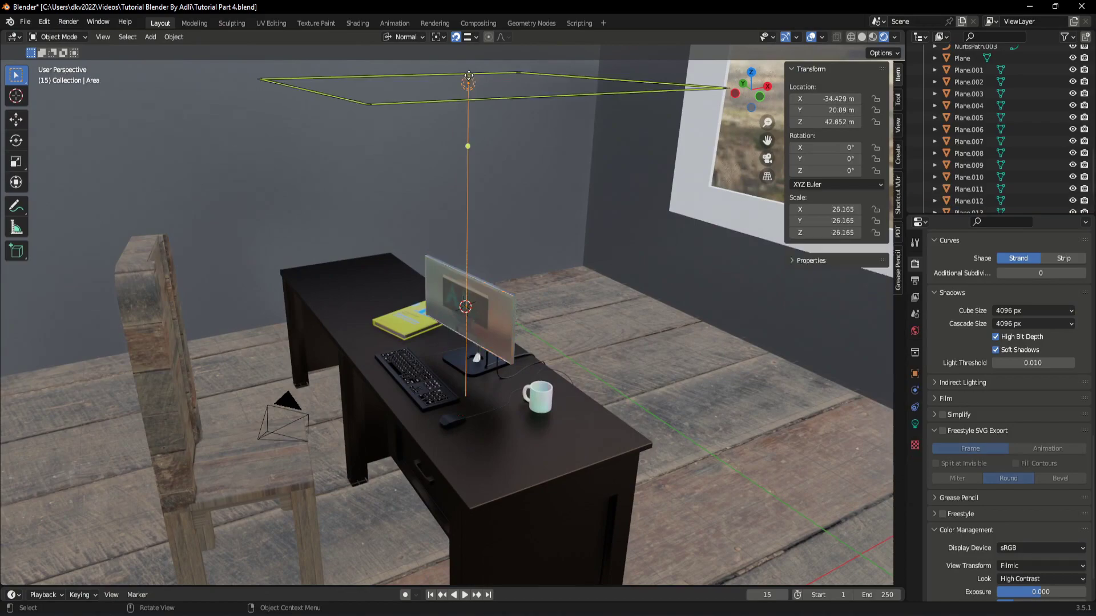
left_click(916, 422)
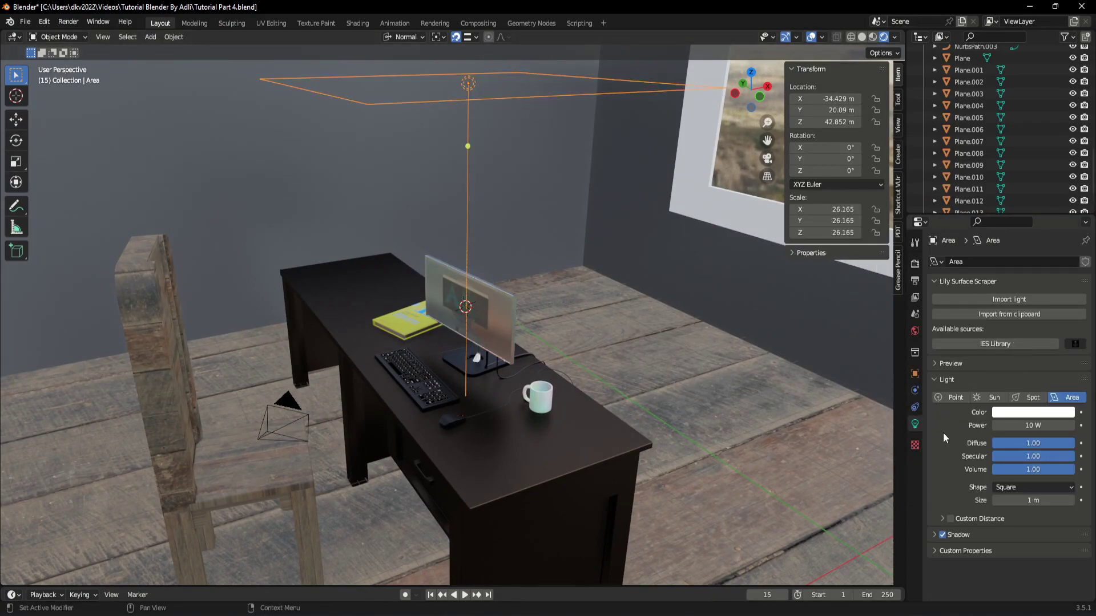
left_click(934, 534)
scroll(998, 488, "down", 2)
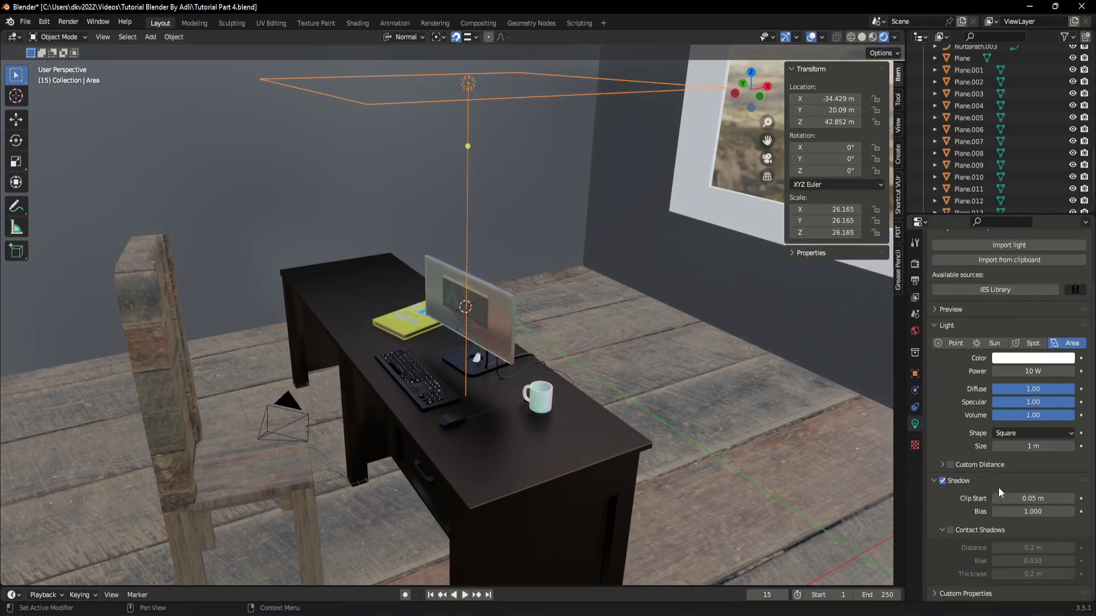
left_click(950, 530)
scroll(648, 427, "up", 3)
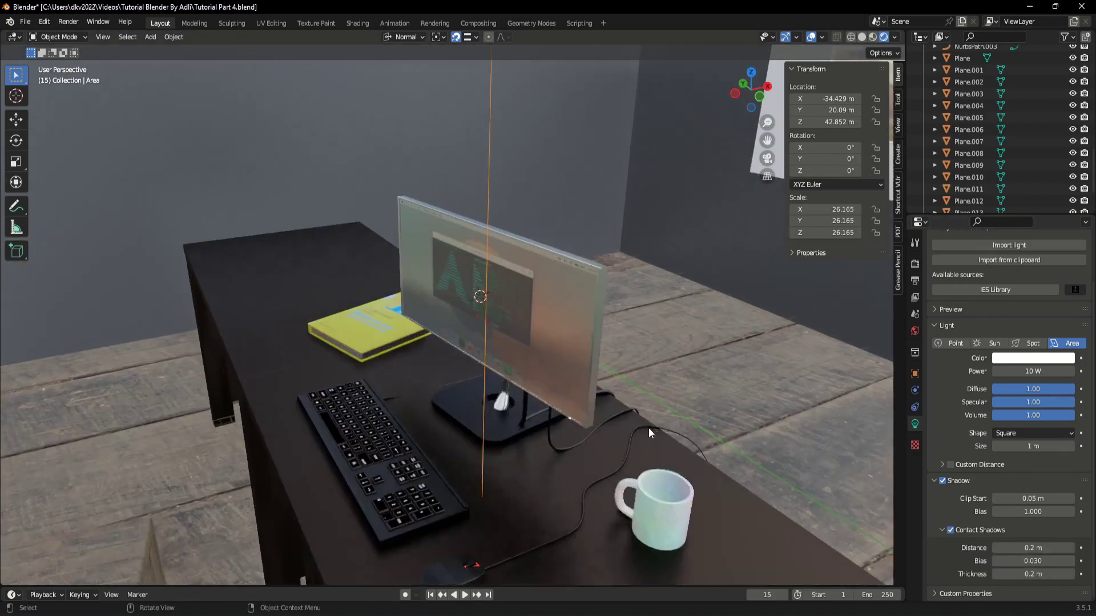
middle_click_drag(648, 426, 645, 402)
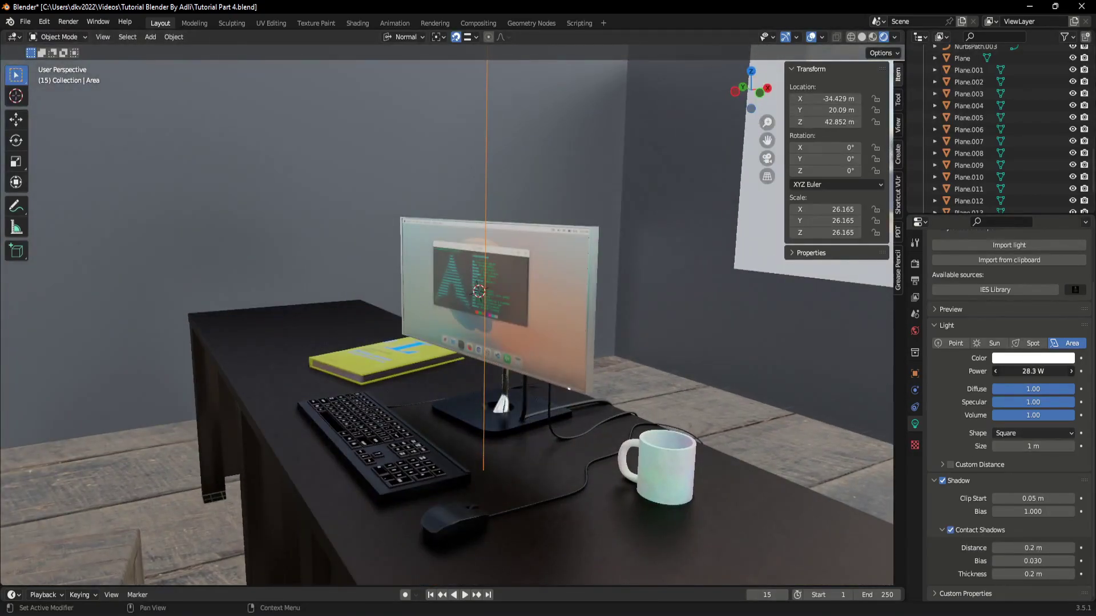
- Raise the area light's power to 5000 W and increase its colour saturation
left_click_drag(1033, 371, 1044, 370)
type("500")
key("Return")
scroll(657, 323, "up", 4)
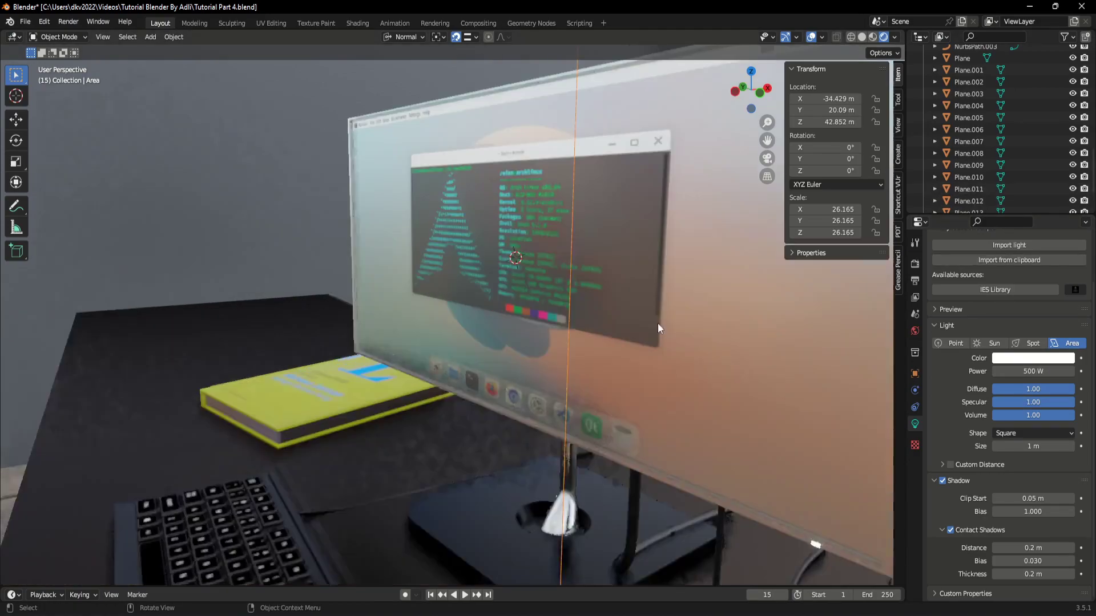
scroll(628, 291, "up", 3)
scroll(588, 297, "down", 3)
mouse_move(587, 297)
middle_mouse_down()
mouse_move(532, 400)
mouse_move(485, 384)
mouse_move(454, 349)
mouse_move(453, 337)
mouse_move(546, 291)
mouse_move(696, 323)
mouse_move(670, 343)
mouse_move(611, 347)
mouse_move(563, 316)
middle_mouse_up()
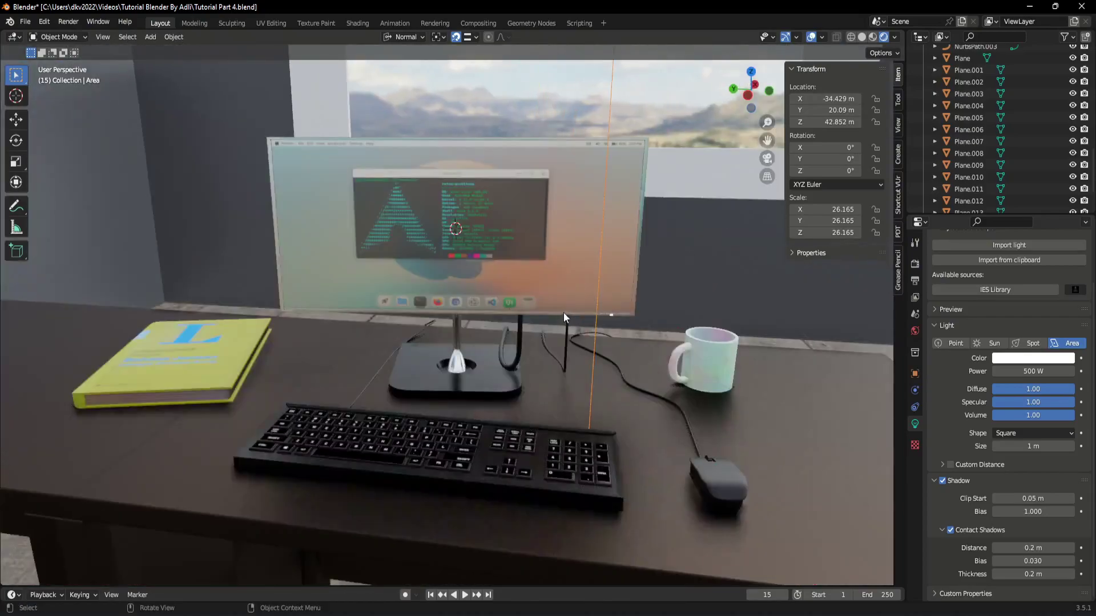
left_click(1033, 358)
mouse_move(995, 328)
left_mouse_down()
mouse_move(1044, 328)
mouse_move(977, 328)
left_mouse_up()
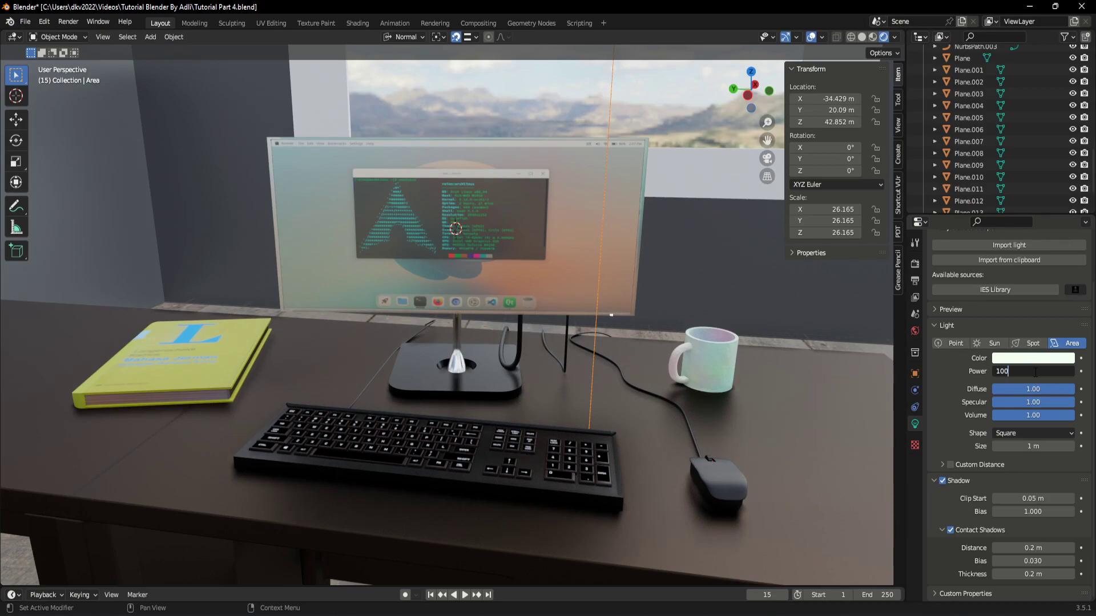
type("0")
key("Return")
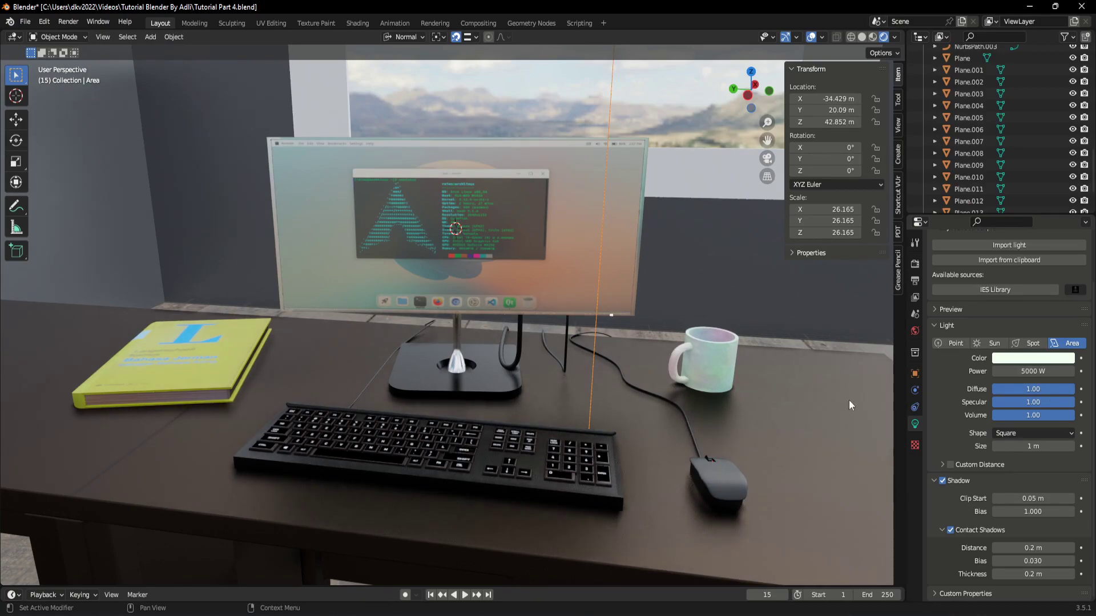
mouse_move(656, 394)
middle_mouse_down()
mouse_move(534, 388)
mouse_move(586, 390)
middle_mouse_up()
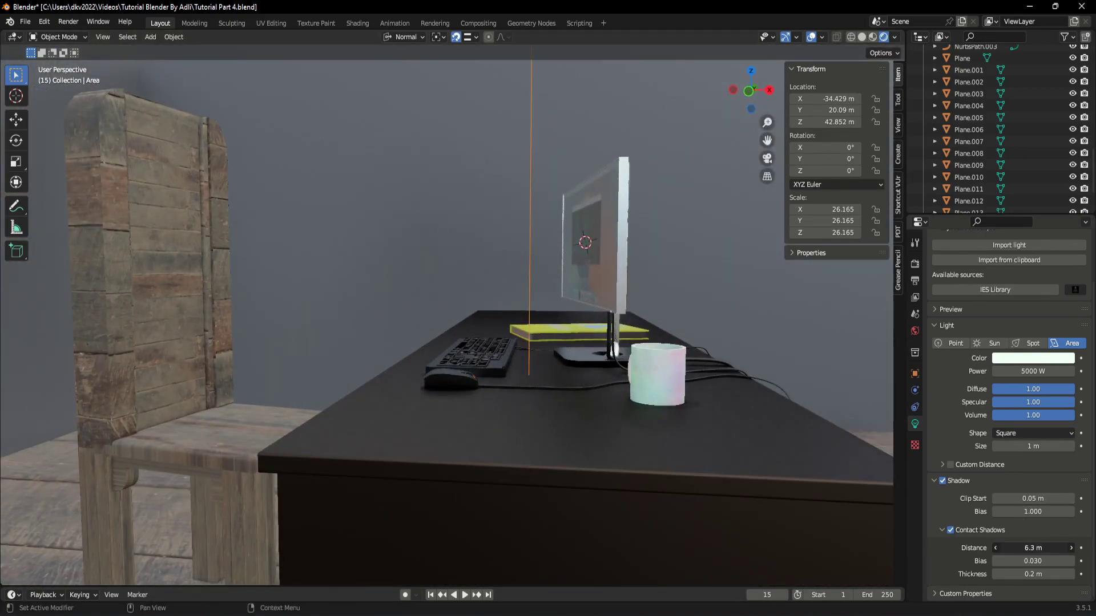
- Set contact shadow distance 15.1 m, bias 0.33 and thickness 0.87 m
left_click_drag(1033, 548, 1036, 574)
middle_click_drag(628, 399, 711, 470)
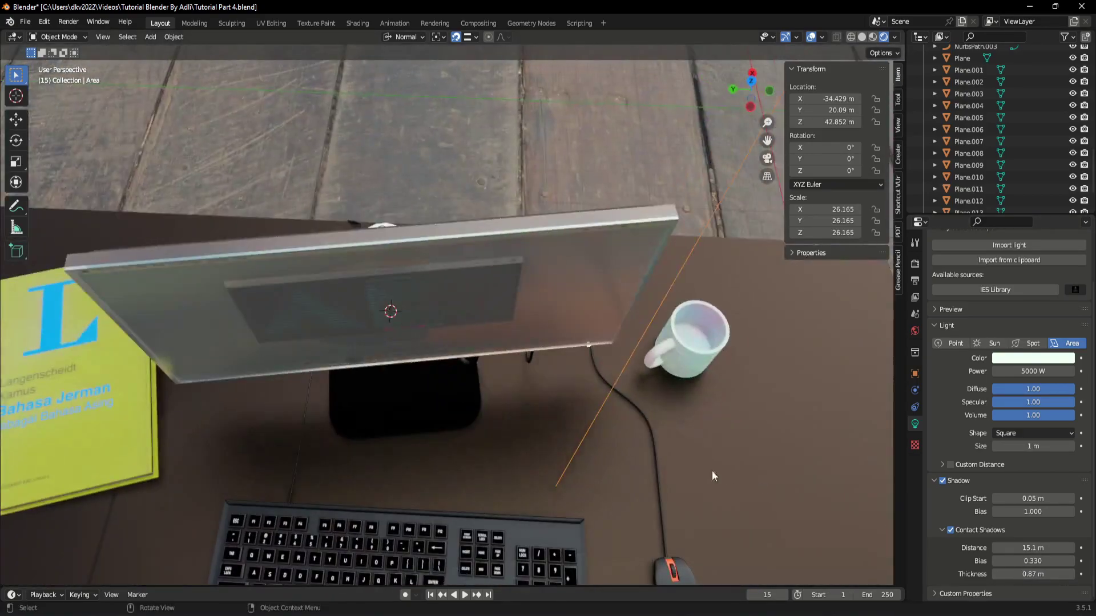
scroll(663, 467, "down", 3)
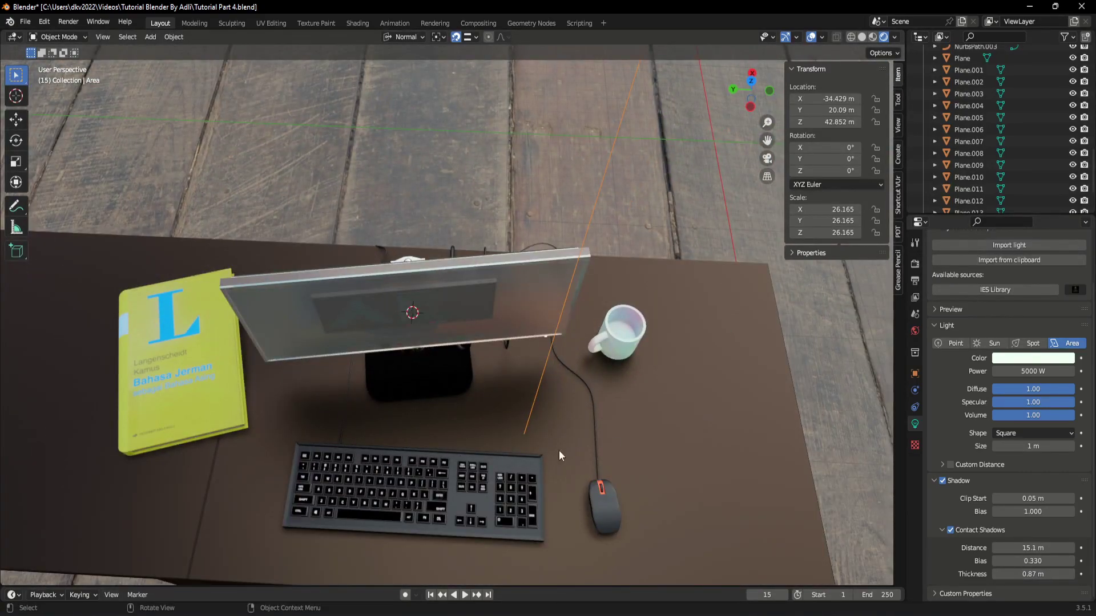
mouse_move(629, 415)
middle_mouse_down()
mouse_move(618, 386)
mouse_move(642, 371)
middle_mouse_up()
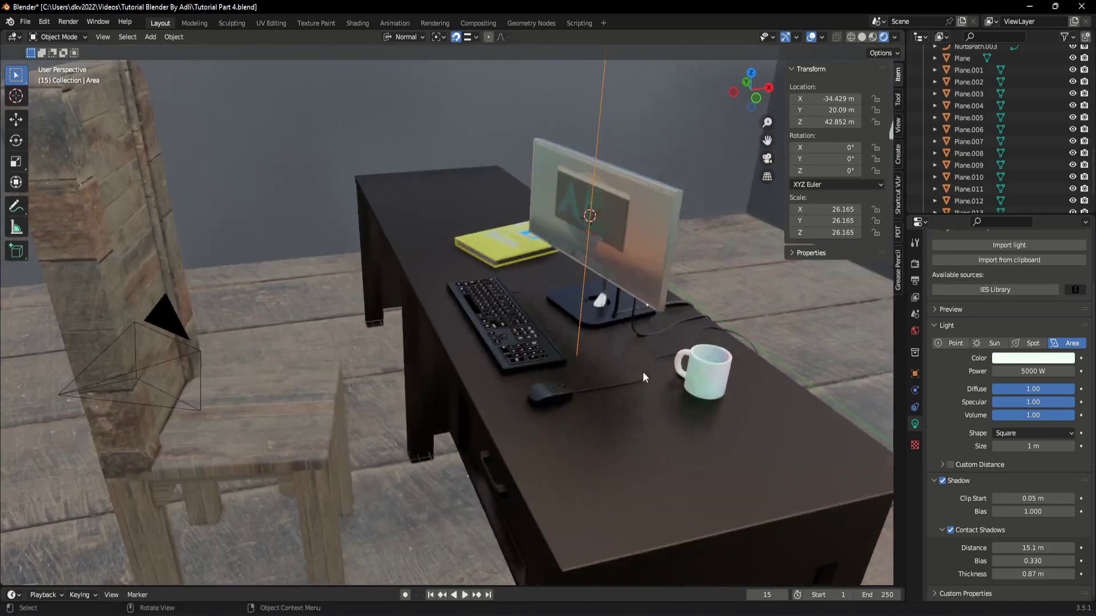
- Scroll through the scene's render settings
left_click(914, 265)
scroll(1033, 437, "down", 5)
scroll(1013, 440, "down", 3)
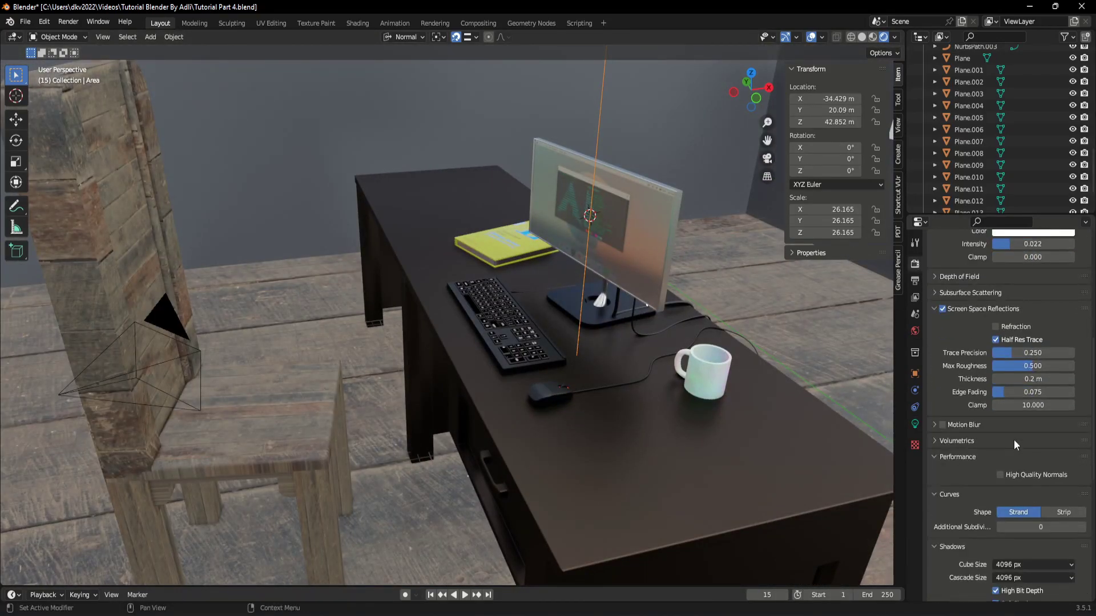
scroll(987, 441, "down", 2)
scroll(981, 437, "down", 4)
scroll(970, 427, "down", 2)
scroll(1004, 433, "down", 4)
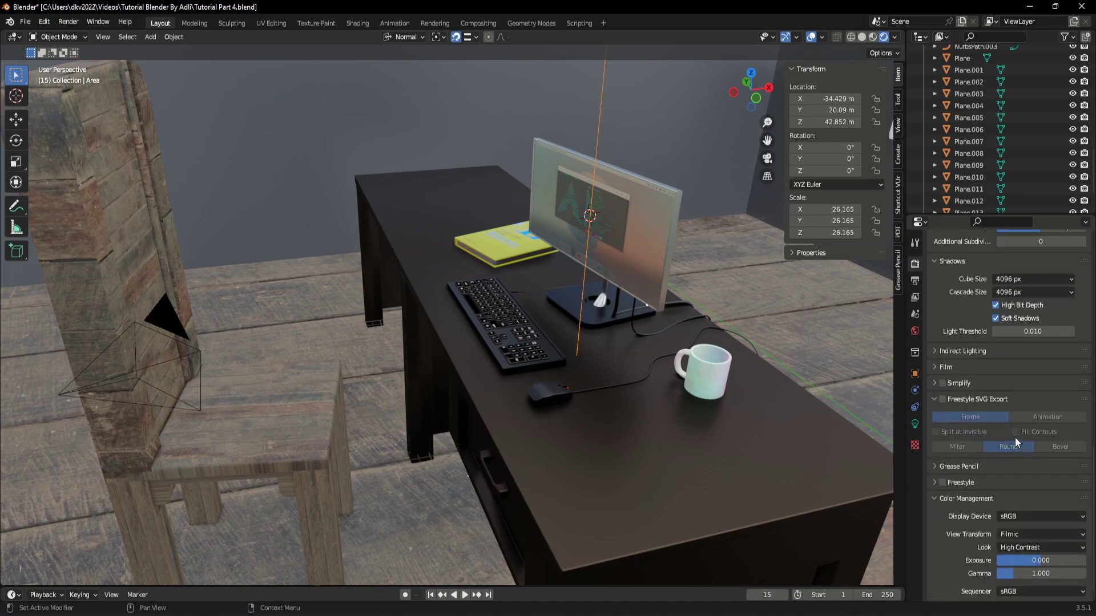
scroll(975, 418, "down", 1)
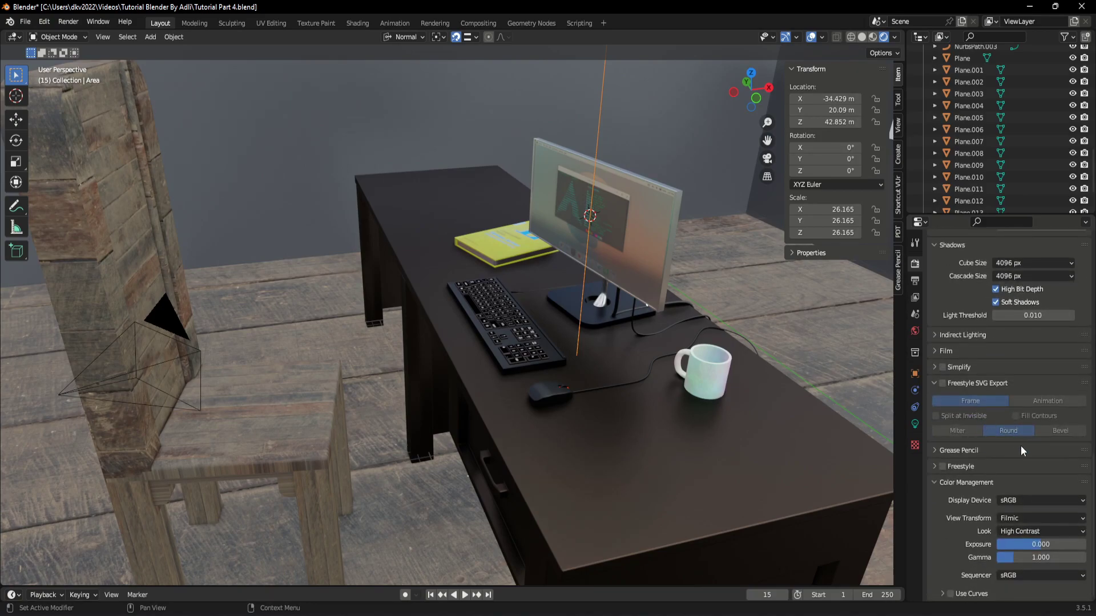
scroll(1020, 446, "up", 5)
scroll(1004, 416, "up", 6)
scroll(1002, 413, "up", 5)
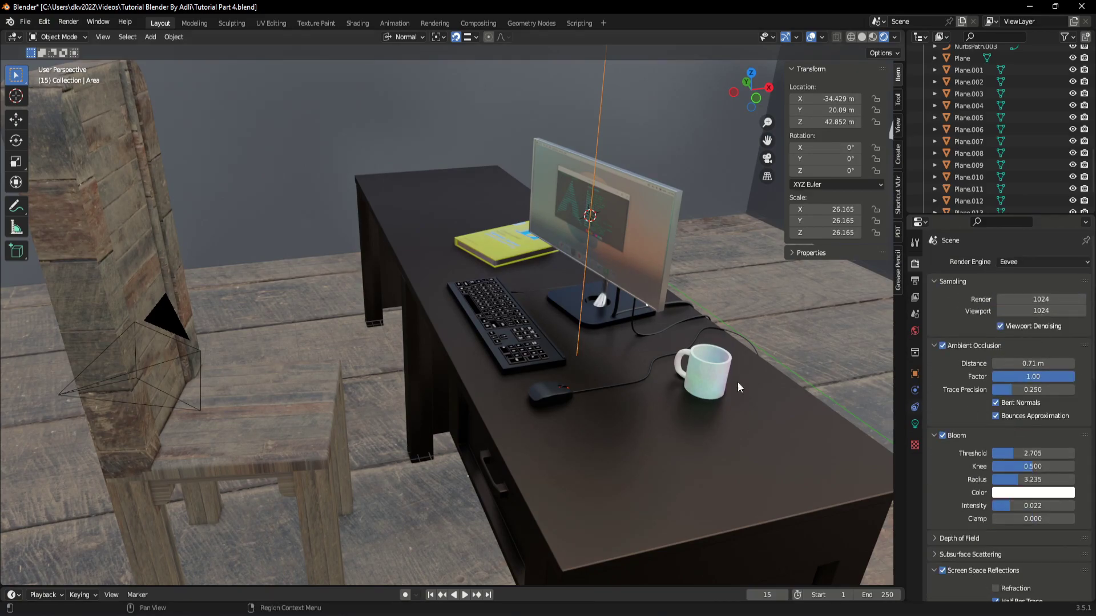
mouse_move(737, 382)
middle_mouse_down()
mouse_move(623, 372)
mouse_move(561, 297)
middle_mouse_up()
- Add an irradiance volume light probe and scale it to 79.92 around the room
key("shift+a")
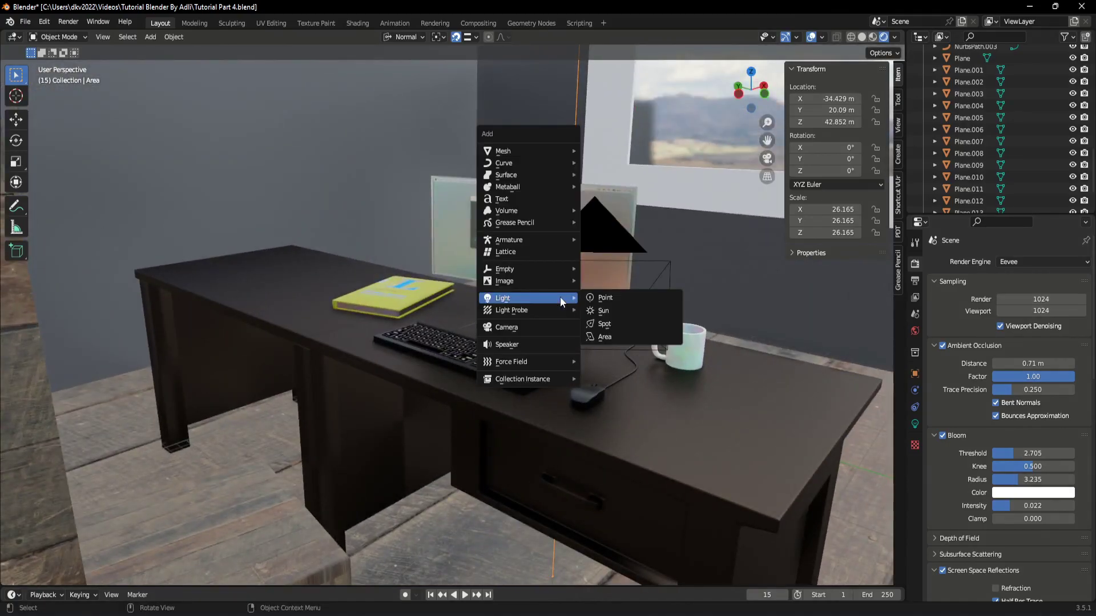
mouse_move(513, 310)
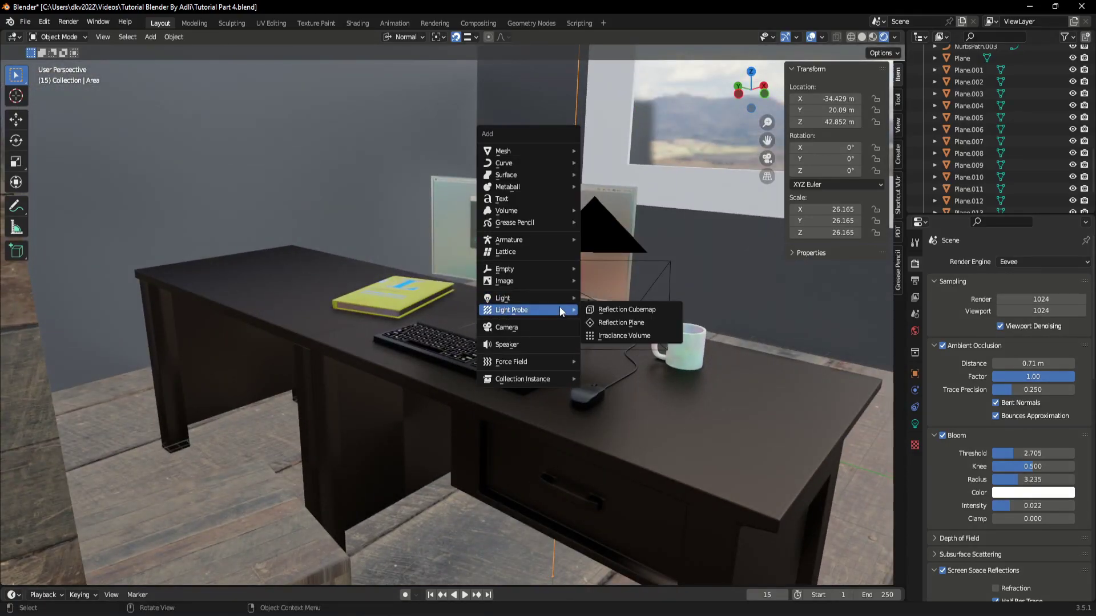
left_click(657, 334)
mouse_move(656, 334)
middle_mouse_down()
mouse_move(533, 300)
mouse_move(641, 351)
mouse_move(460, 257)
mouse_move(441, 262)
middle_mouse_up()
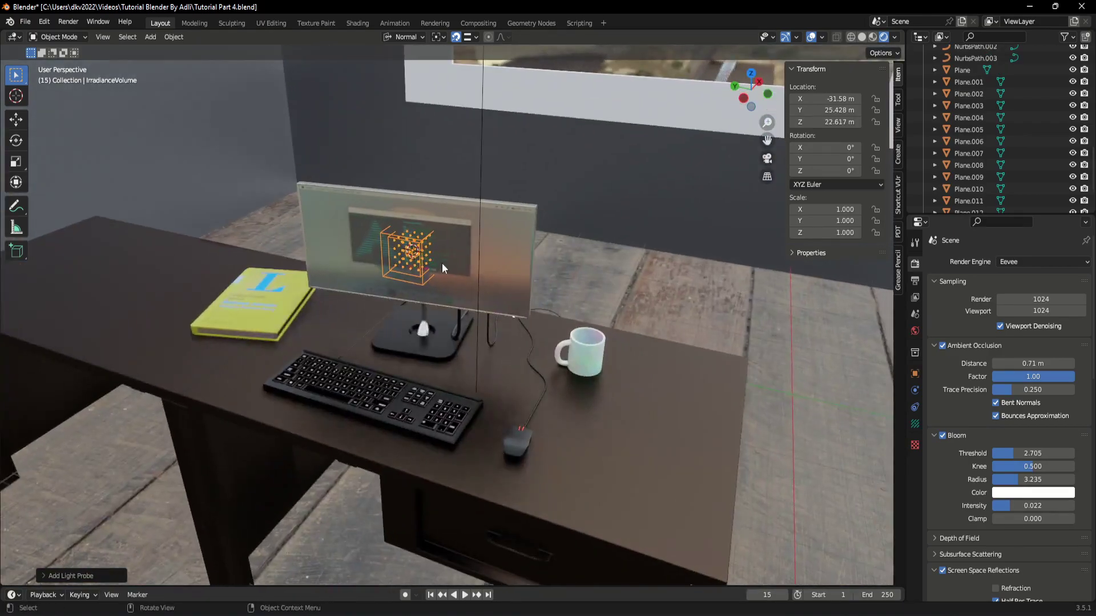
key("s")
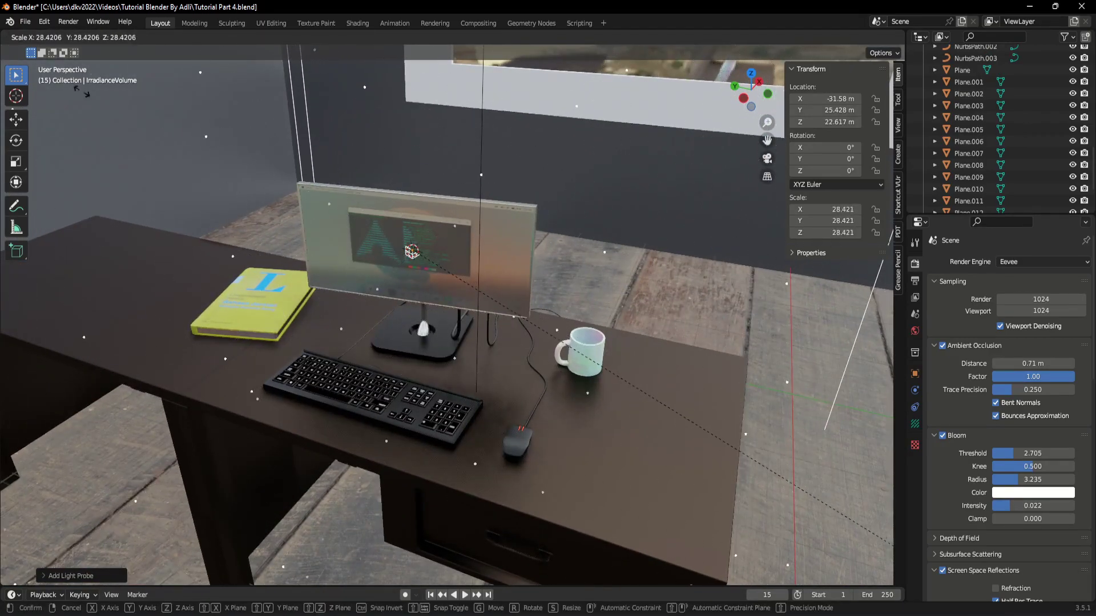
left_click(535, 261)
scroll(536, 261, "down", 3)
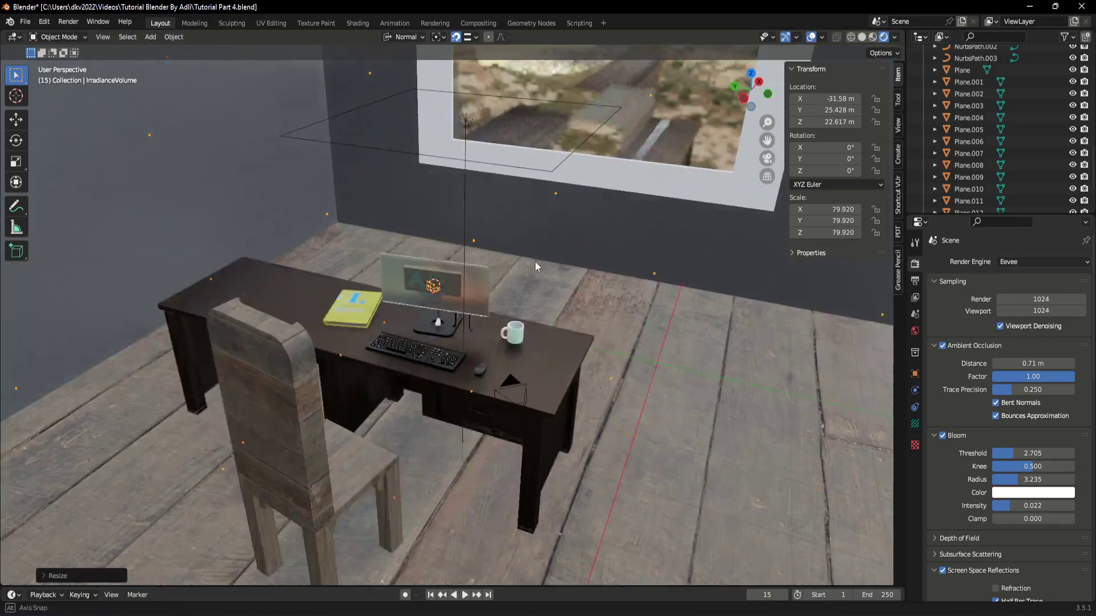
mouse_move(535, 262)
middle_mouse_down()
mouse_move(594, 254)
mouse_move(442, 247)
middle_mouse_up()
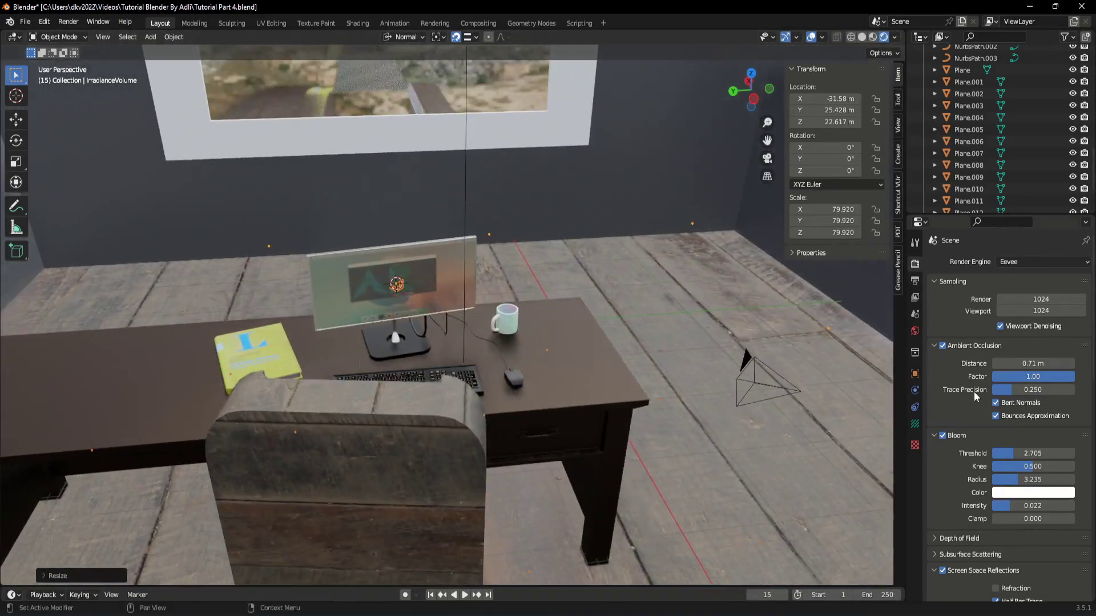
scroll(1014, 319, "down", 1)
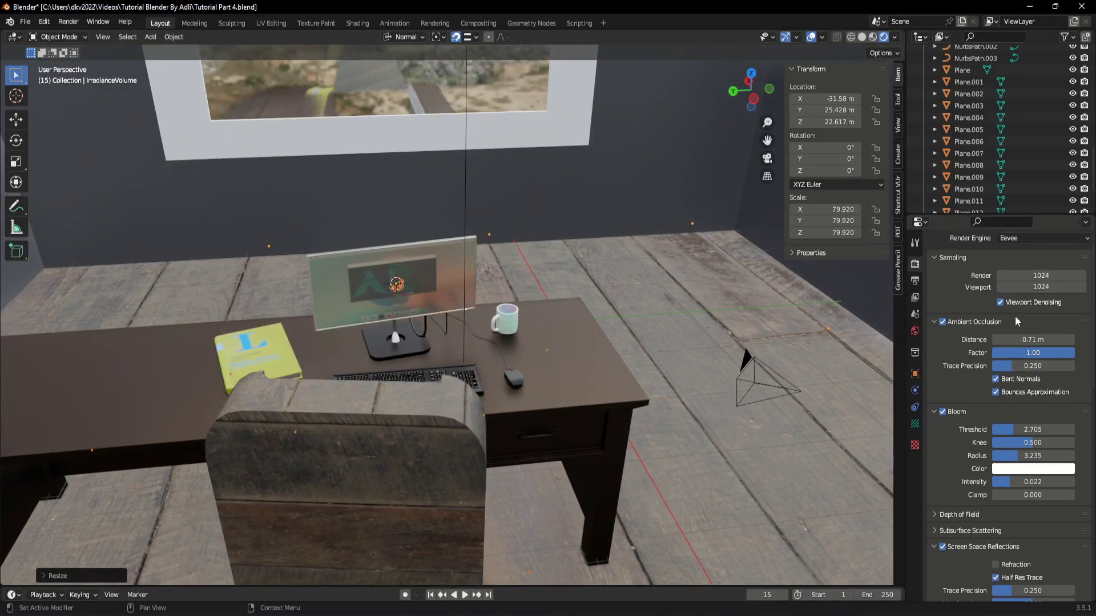
- Give the irradiance volume intensity 2.06, resolution 8×8×8, clipping start 1.71 m, bias 1.18, bleed bias 0.048
left_click(915, 424)
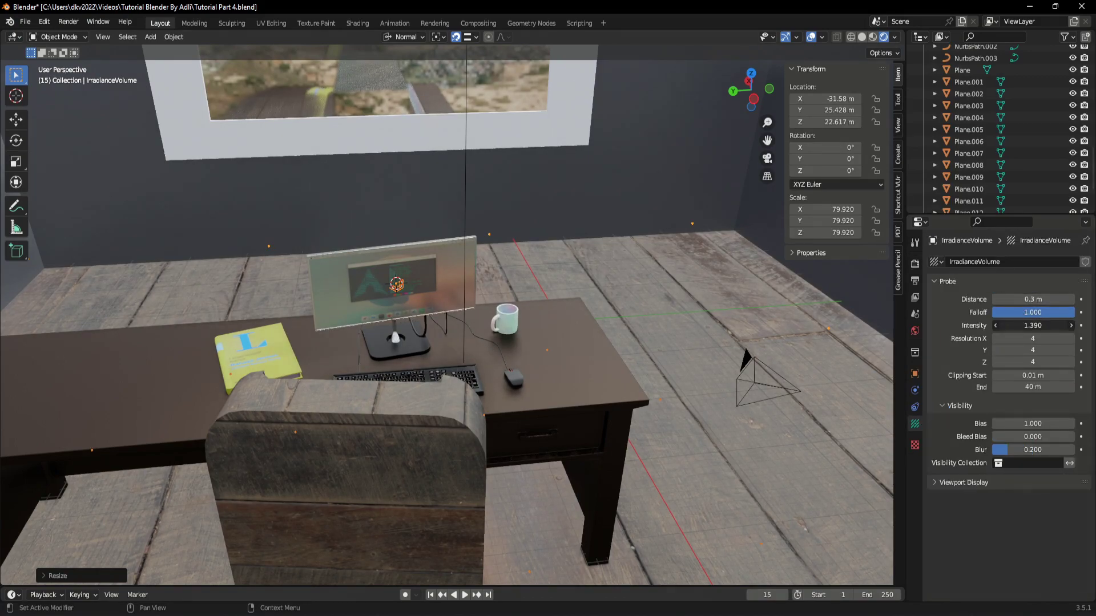
left_click_drag(1033, 325, 1004, 325)
left_click_drag(1032, 325, 1036, 325)
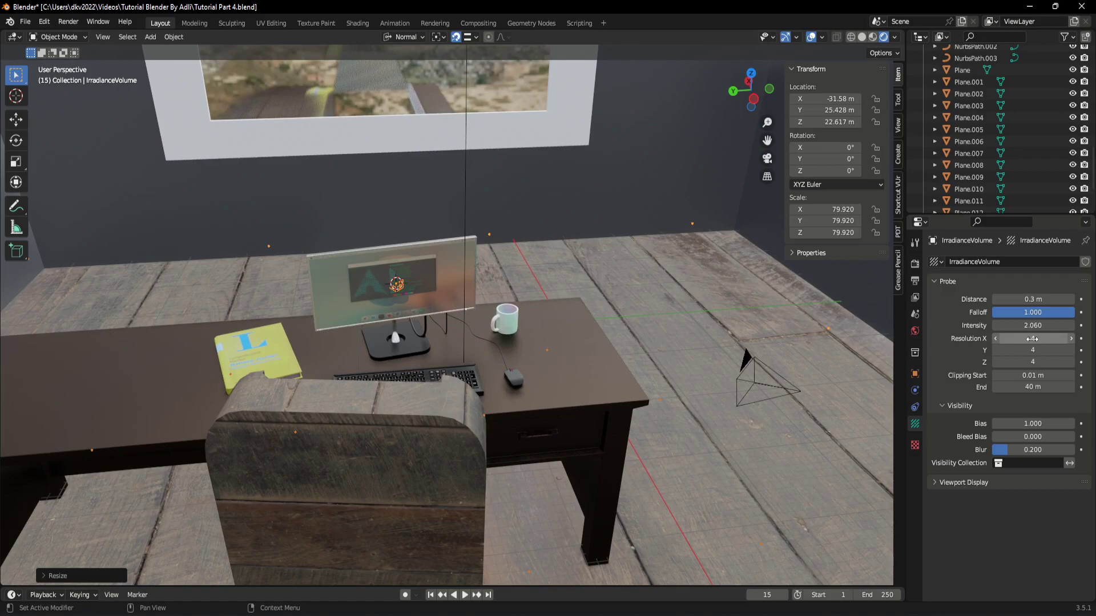
left_click(1032, 339)
type("8")
key("Tab")
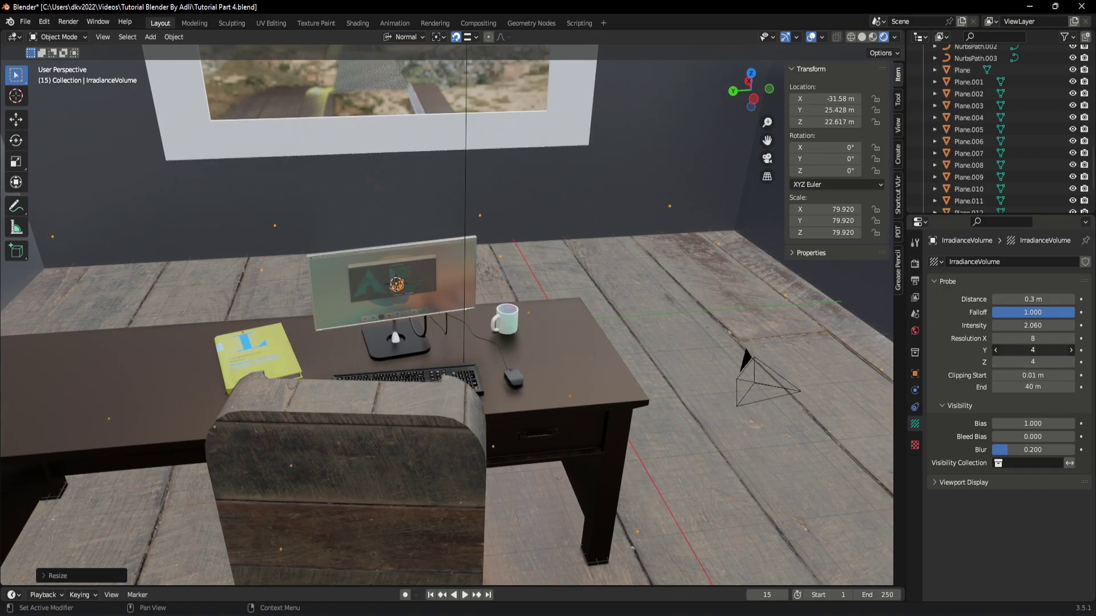
type("8")
key("Tab")
type("8")
key("Return")
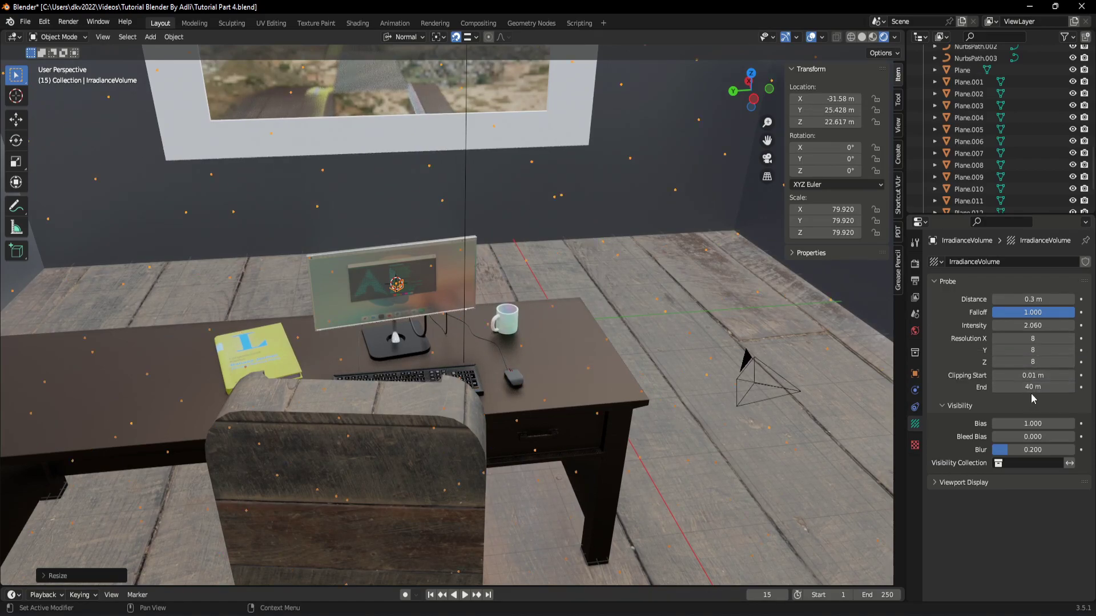
left_click_drag(1034, 375, 1038, 376)
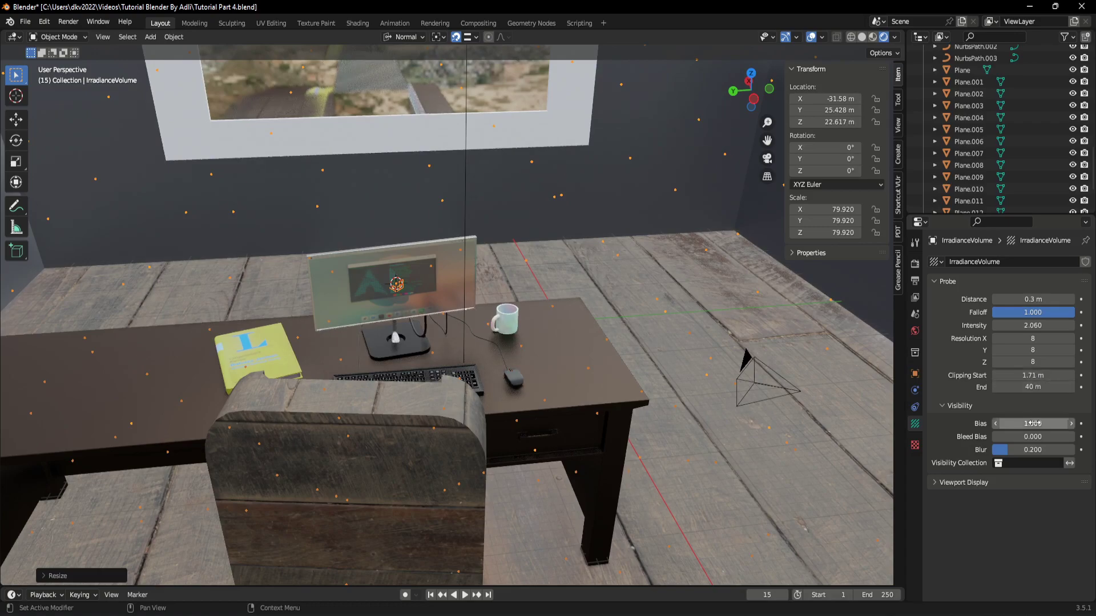
mouse_move(1032, 423)
left_mouse_down()
mouse_move(1044, 424)
mouse_move(1036, 436)
left_mouse_up()
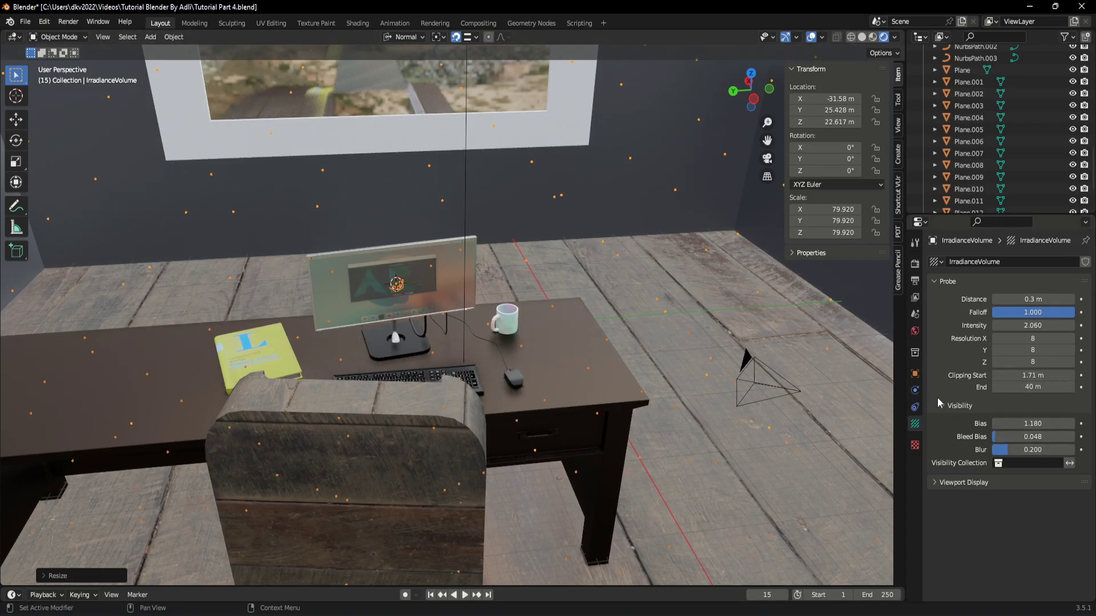
- Return to the render settings and scroll through them
left_click(916, 263)
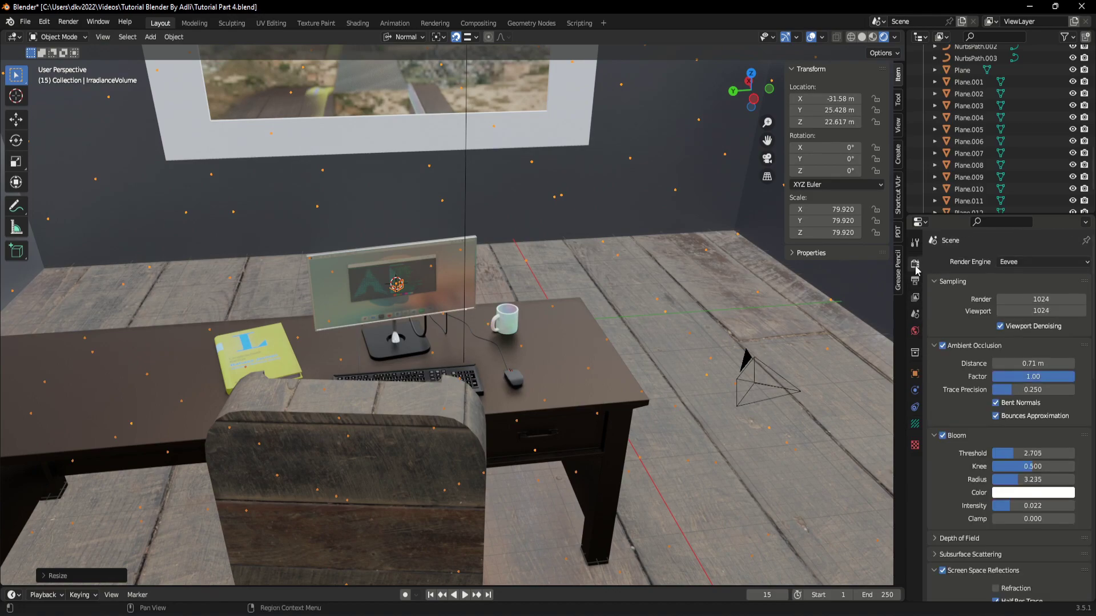
scroll(1072, 368, "down", 5)
scroll(1009, 400, "down", 5)
scroll(1010, 387, "down", 5)
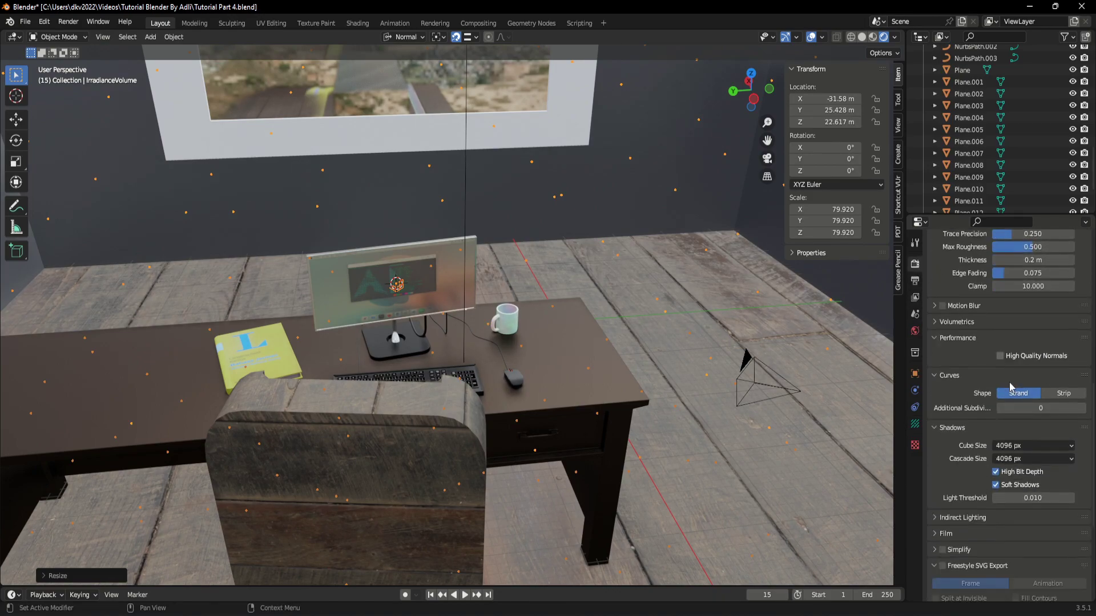
scroll(1010, 386, "down", 3)
scroll(1019, 409, "down", 4)
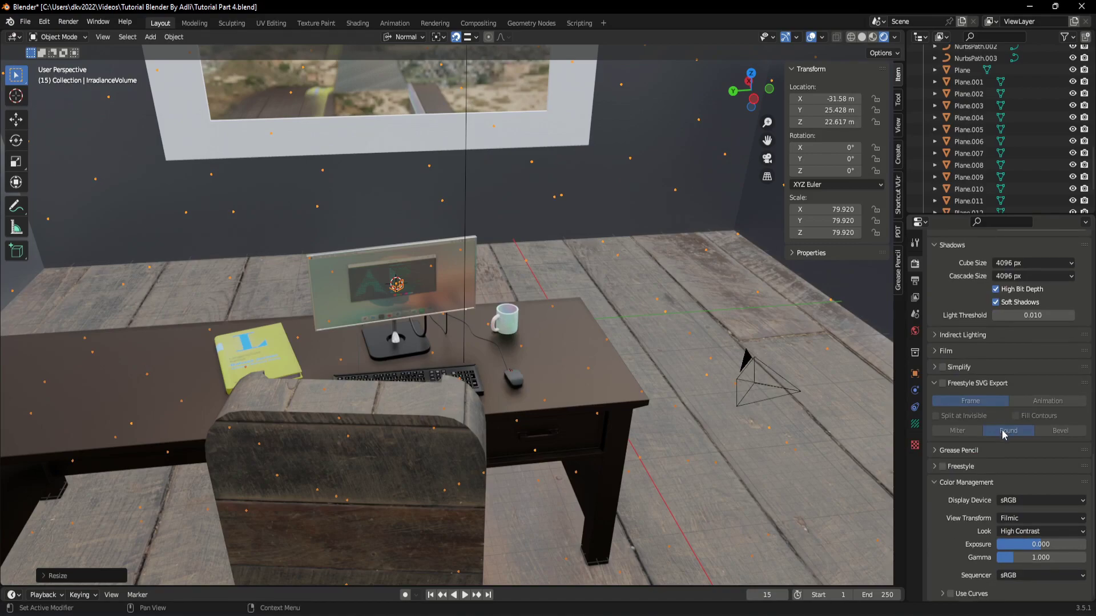
scroll(1003, 428, "up", 1)
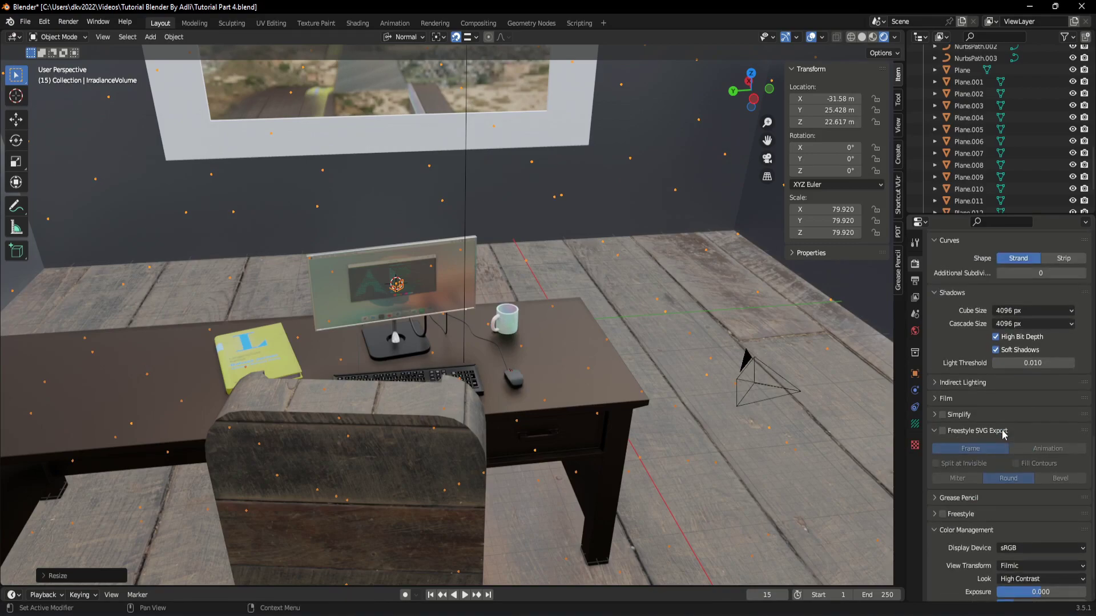
- Save the .blend file and bake indirect lighting, storing 512 irradiance samples
left_click(950, 386)
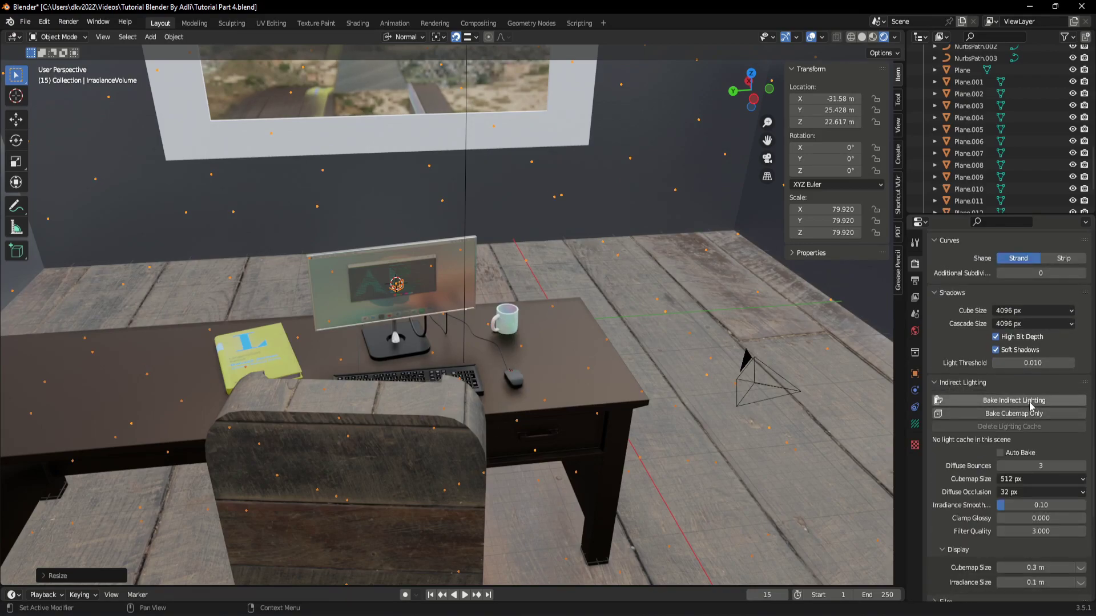
middle_click_drag(537, 400, 545, 391, "ctrl")
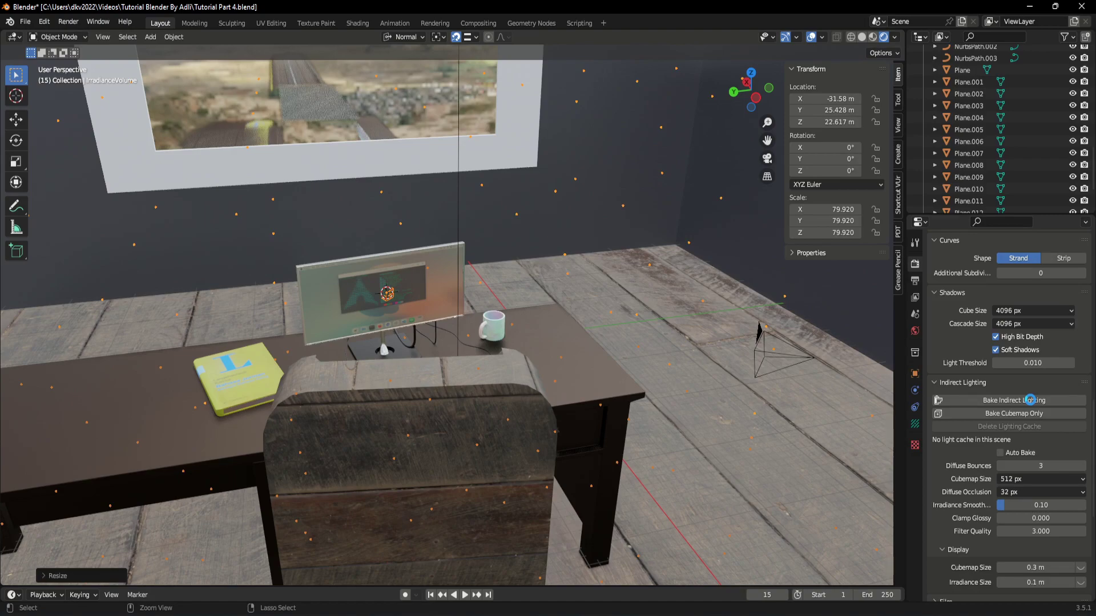
key("ctrl+s")
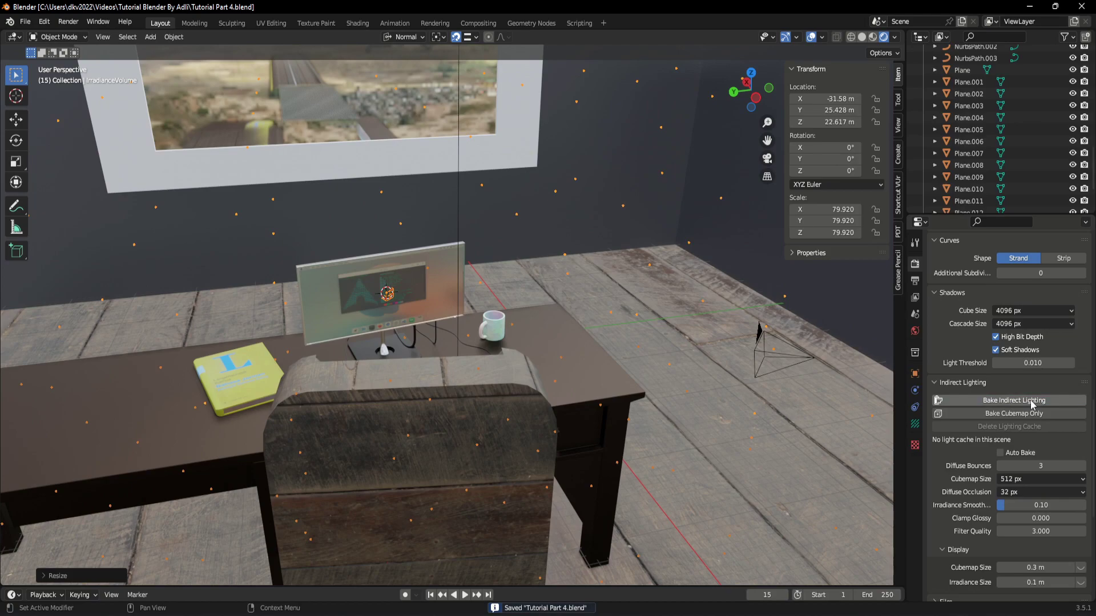
left_click(1031, 402)
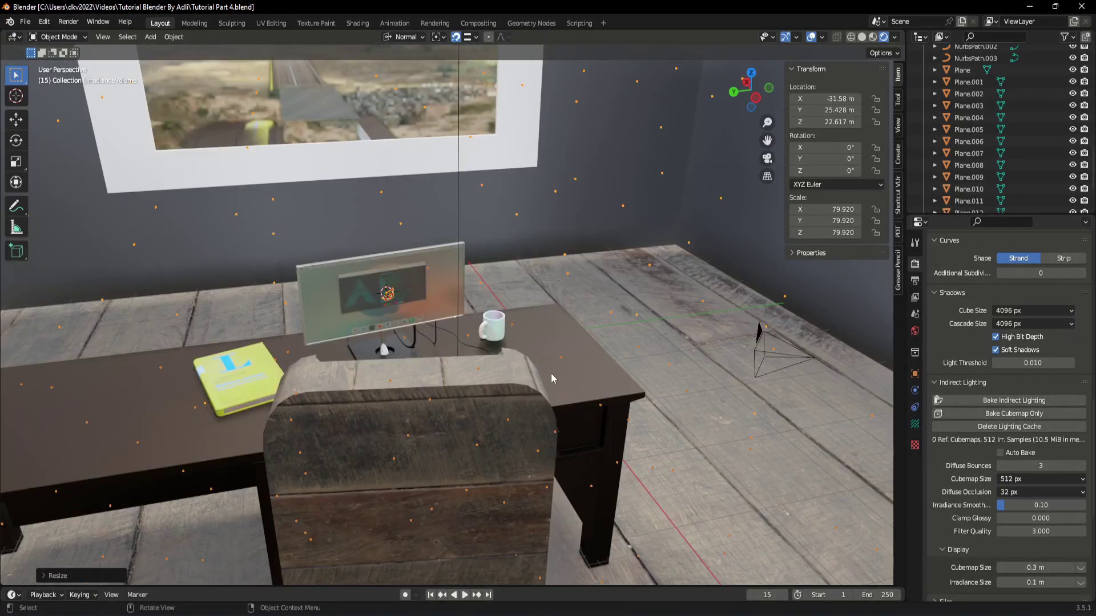
mouse_move(551, 375)
middle_mouse_down()
mouse_move(406, 334)
mouse_move(248, 320)
mouse_move(216, 299)
mouse_move(169, 298)
mouse_move(502, 384)
middle_mouse_up()
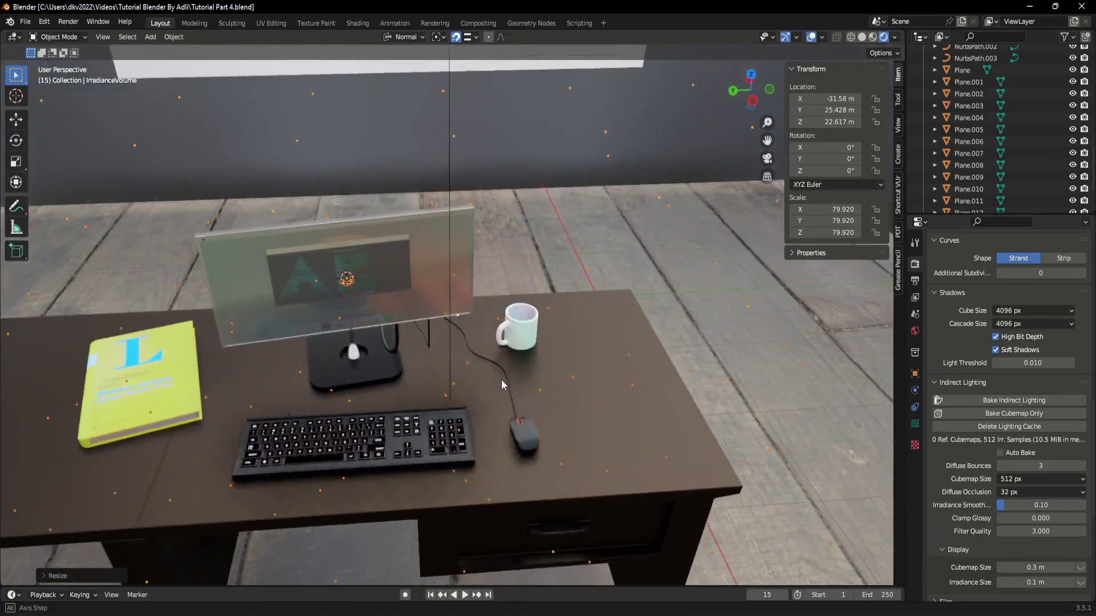
- Select the Area light above the desk after passing over Plane.011 and the monitor
left_click(684, 217)
scroll(605, 308, "up", 3)
scroll(542, 356, "up", 2)
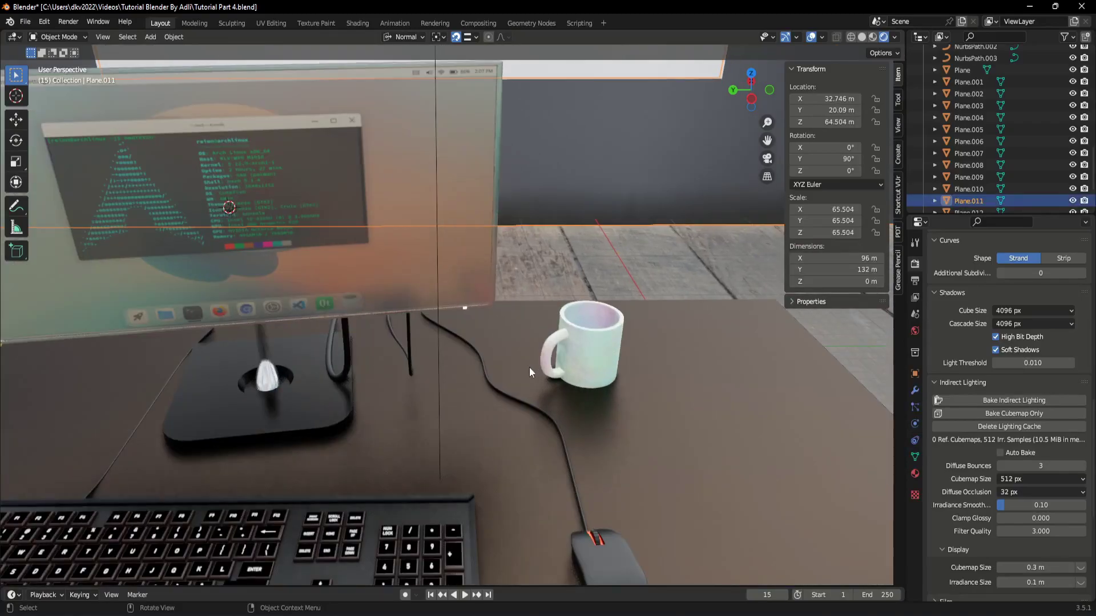
scroll(513, 348, "down", 3)
mouse_move(503, 334)
middle_mouse_down("shift")
mouse_move(580, 396)
mouse_move(276, 239)
middle_mouse_up("shift")
left_click(542, 296)
middle_click_drag(535, 285, 535, 307)
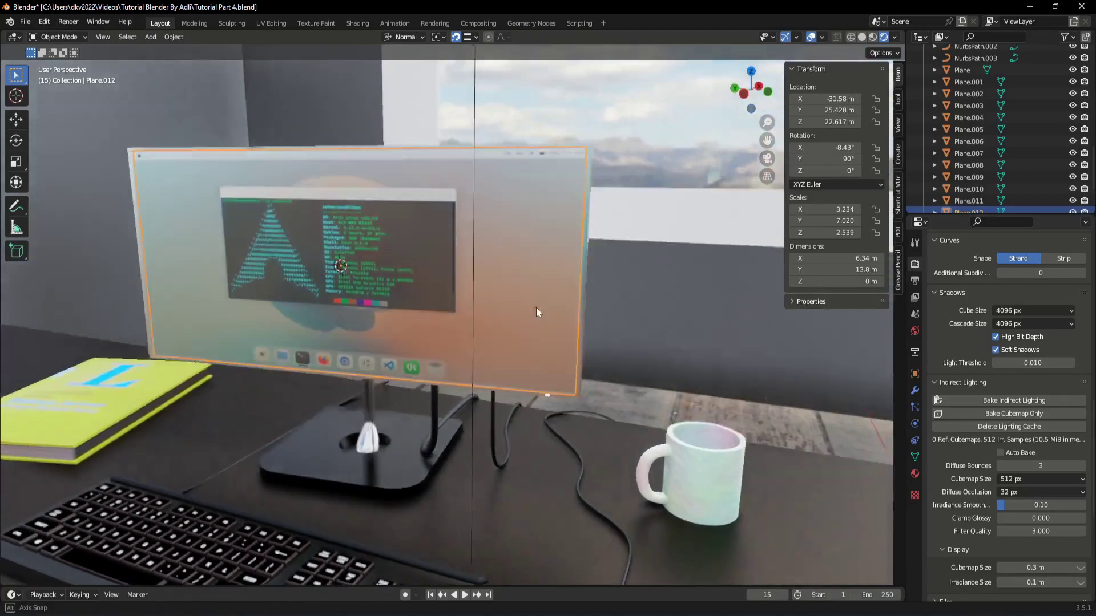
scroll(514, 297, "down", 5)
middle_click_drag(478, 287, 504, 355)
left_click(526, 265)
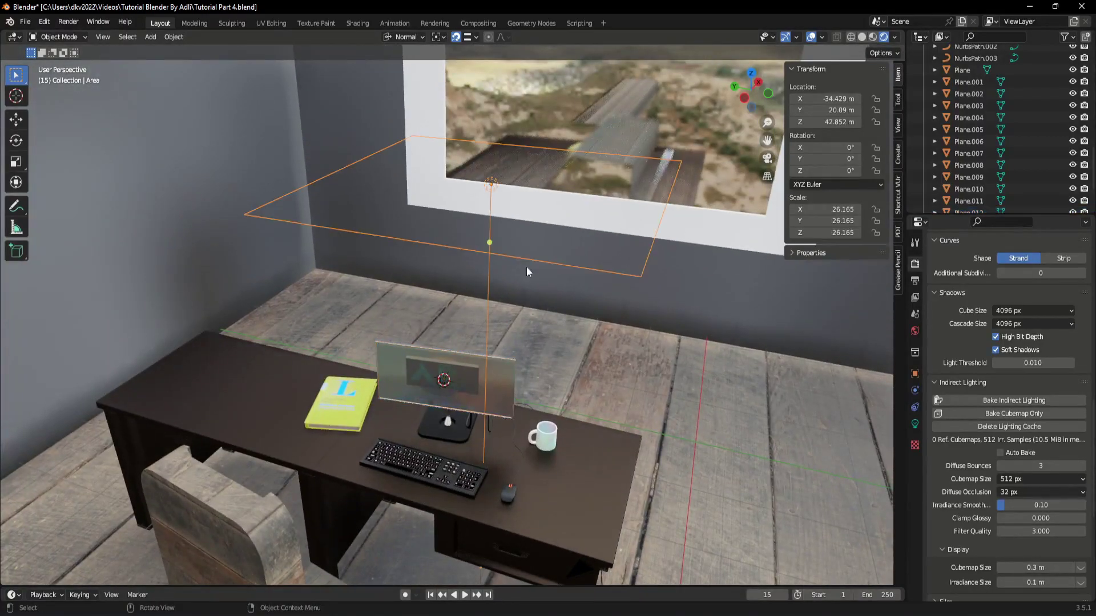
scroll(526, 266, "up", 5)
mouse_move(553, 309)
middle_mouse_down()
mouse_move(546, 271)
mouse_move(550, 311)
middle_mouse_up()
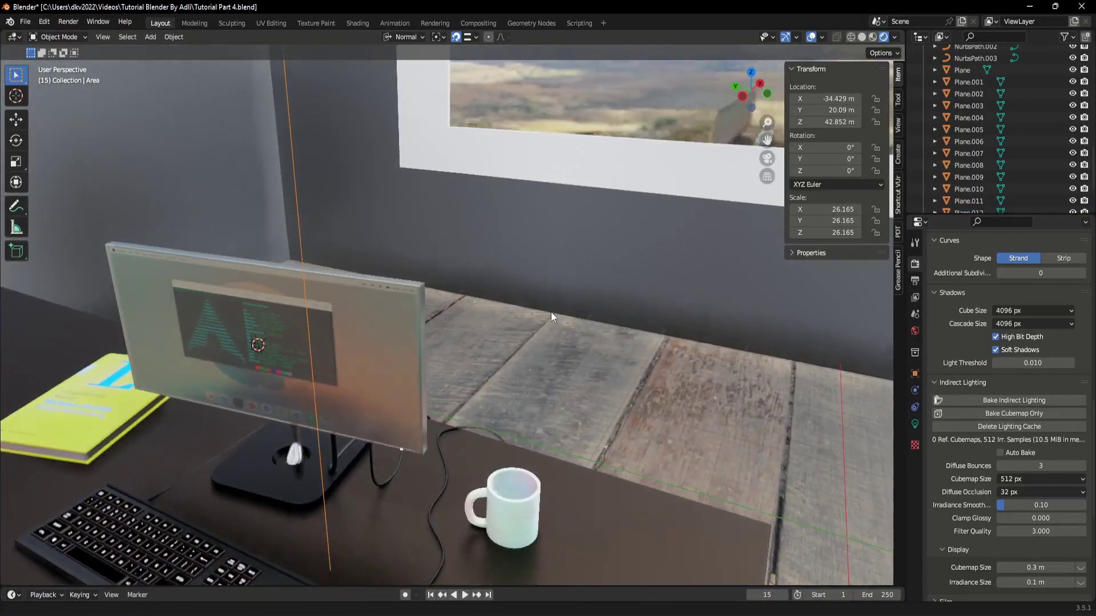
- Set the Area light's power to 1000 W
scroll(550, 311, "down", 5)
scroll(1012, 446, "up", 3)
scroll(1012, 446, "up", 3)
scroll(984, 437, "up", 3)
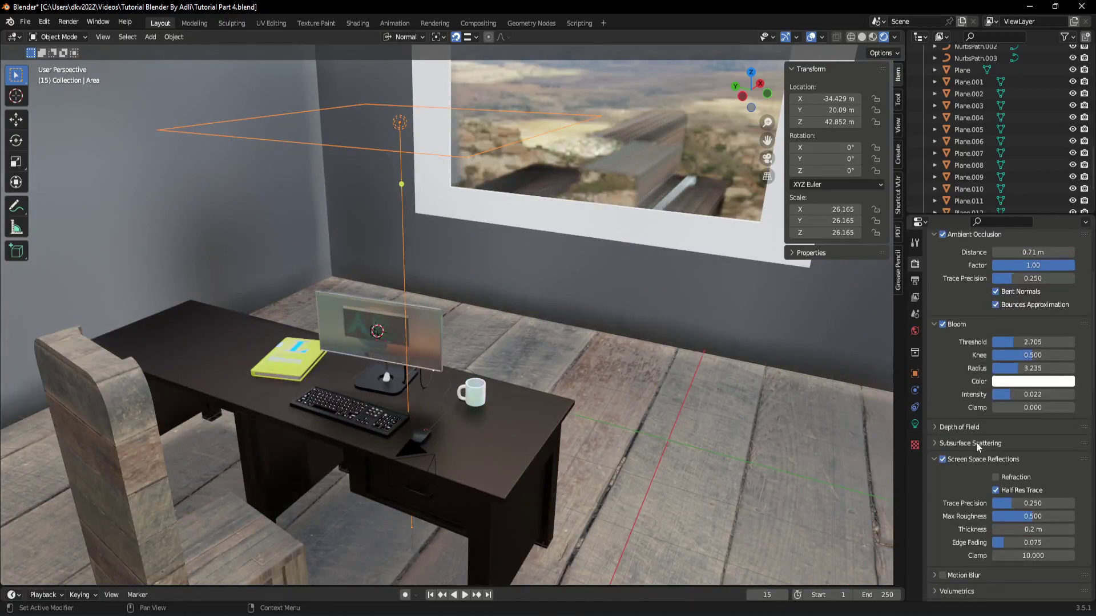
scroll(977, 434, "up", 3)
left_click(914, 424)
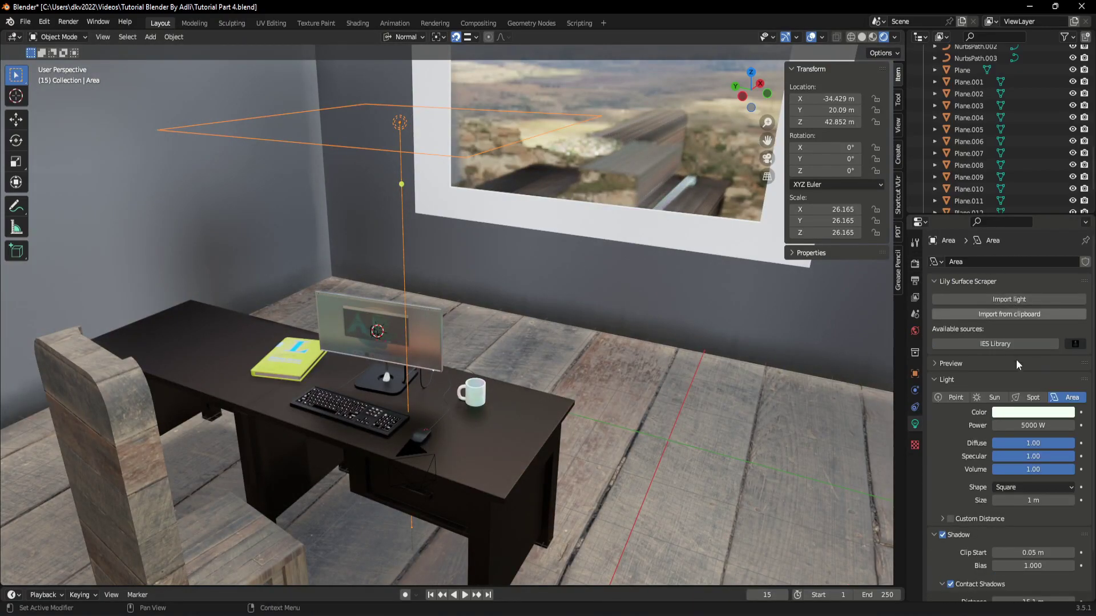
scroll(1022, 388, "down", 2)
left_click(1044, 377)
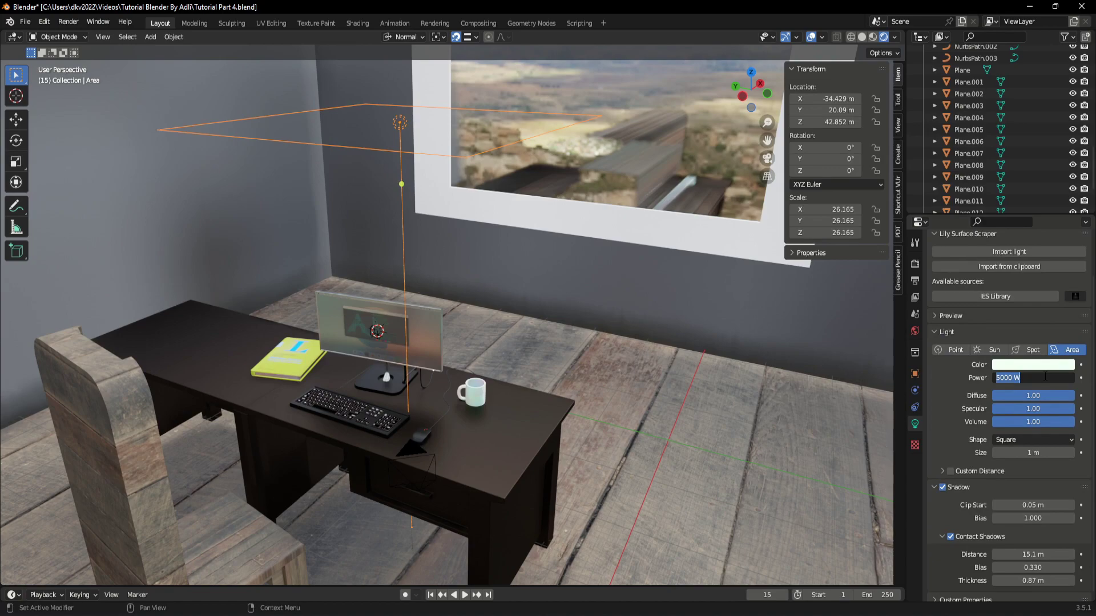
type("10")
key("Return")
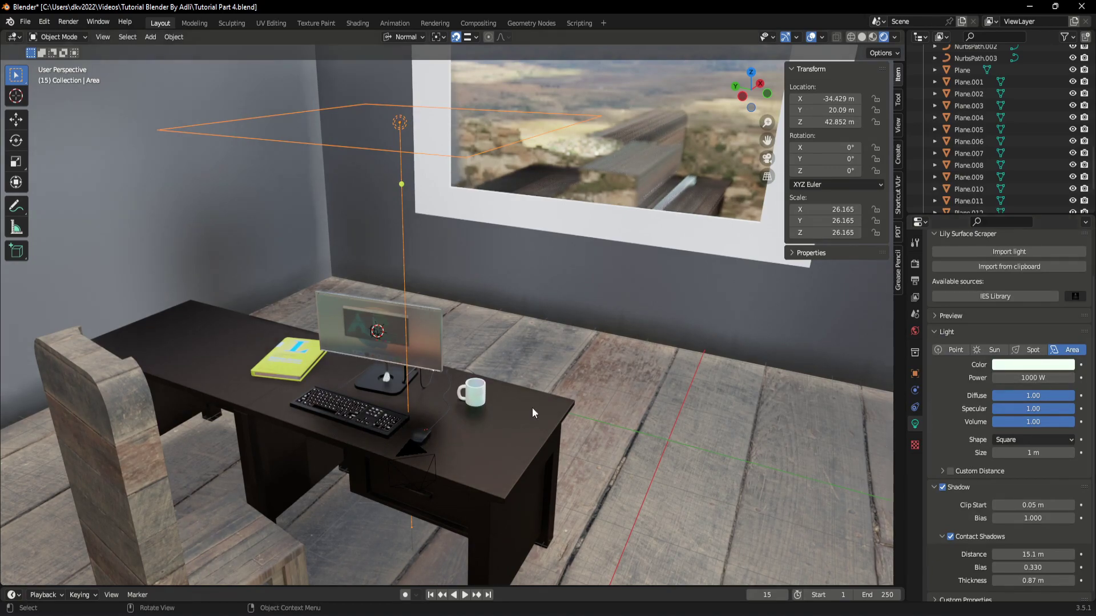
scroll(532, 407, "up", 2)
- Select the mug and shift it along the X axis to a new spot on the desk
scroll(461, 440, "up", 2)
middle_click_drag(443, 474, 481, 293)
scroll(481, 292, "up", 3)
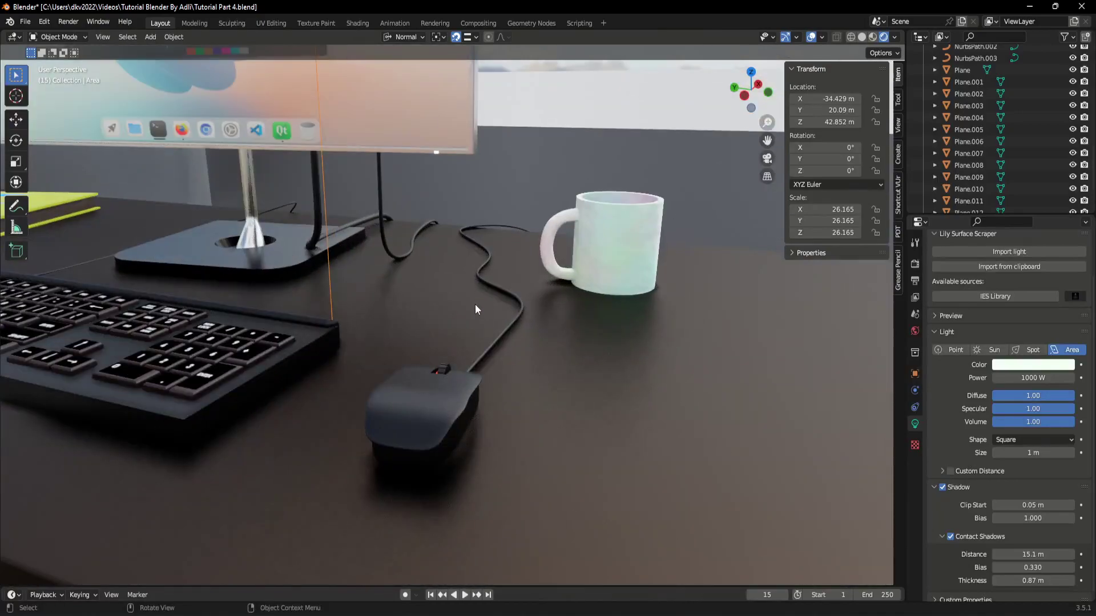
scroll(475, 303, "up", 2)
scroll(471, 347, "up", 2)
left_click(665, 261)
scroll(497, 348, "up", 2)
scroll(496, 350, "up", 2)
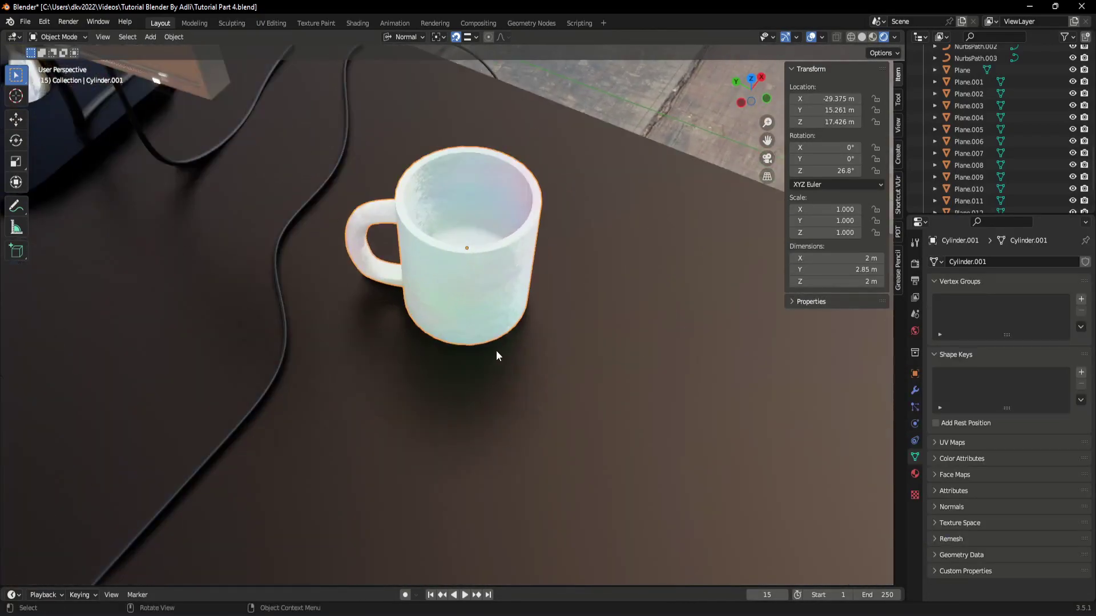
key("r")
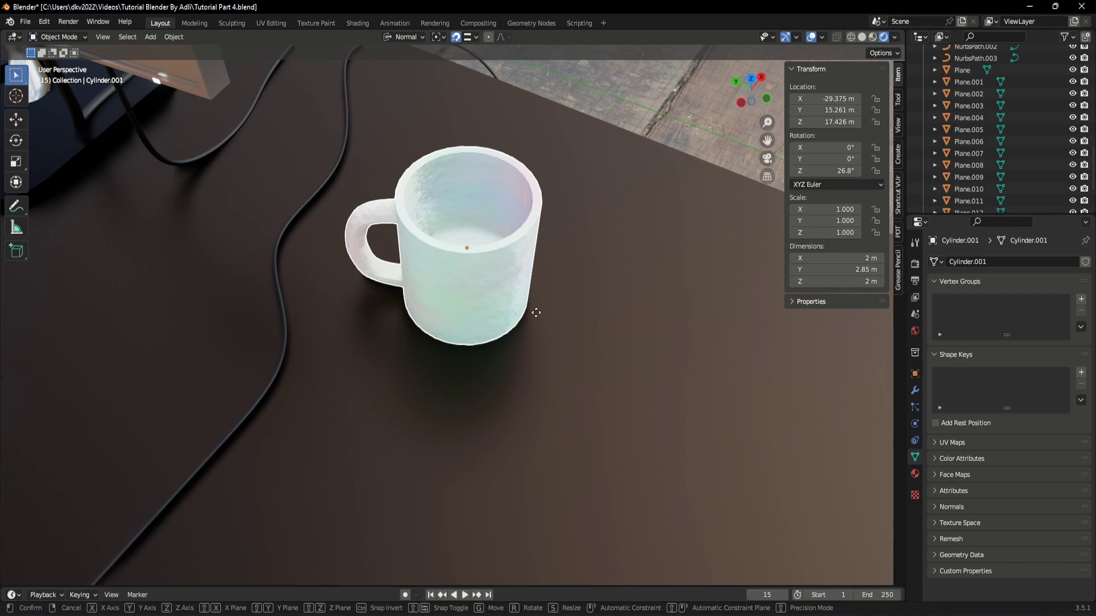
key("x")
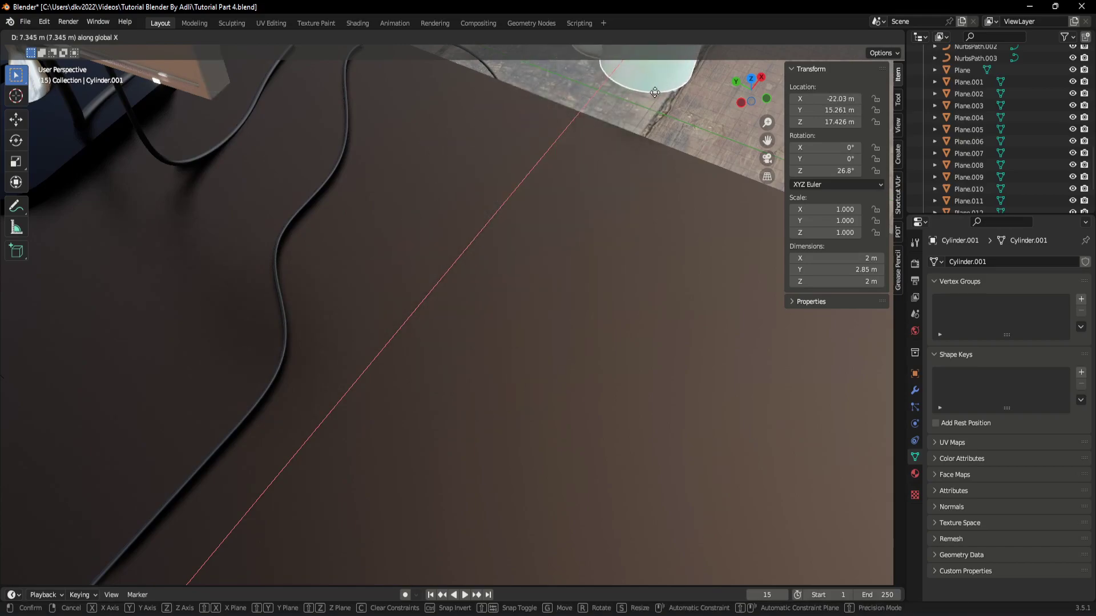
left_click(623, 170)
mouse_move(561, 296)
middle_mouse_down()
mouse_move(344, 310)
mouse_move(299, 345)
mouse_move(617, 319)
mouse_move(455, 434)
mouse_move(470, 383)
mouse_move(642, 358)
mouse_move(534, 342)
mouse_move(521, 335)
mouse_move(590, 323)
mouse_move(516, 304)
mouse_move(511, 313)
middle_mouse_up()
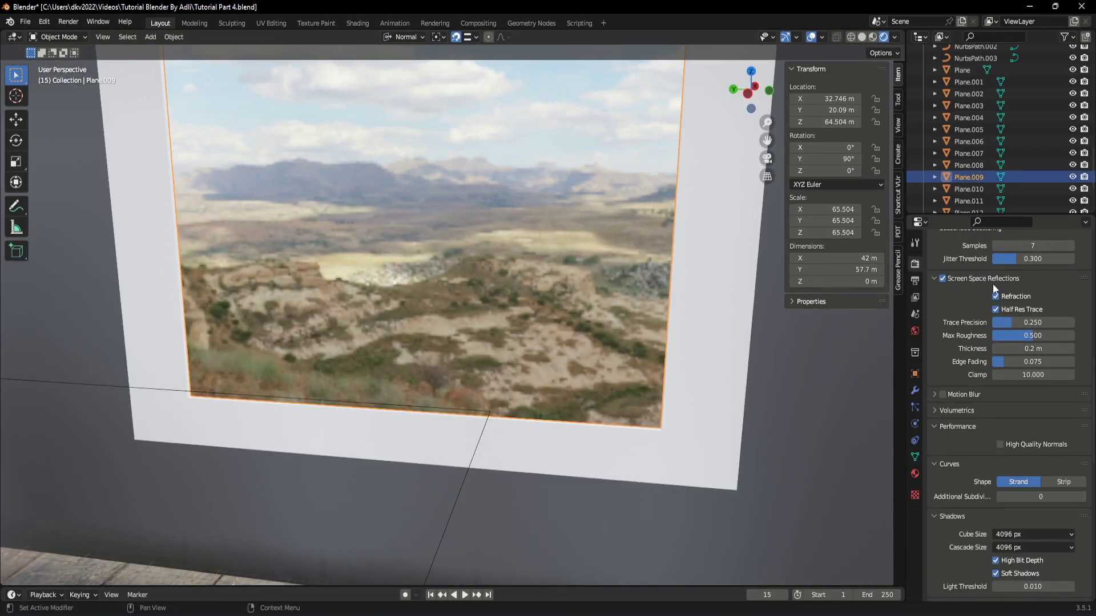
- Lower the IOR of the window pane's glass material
left_click(915, 473)
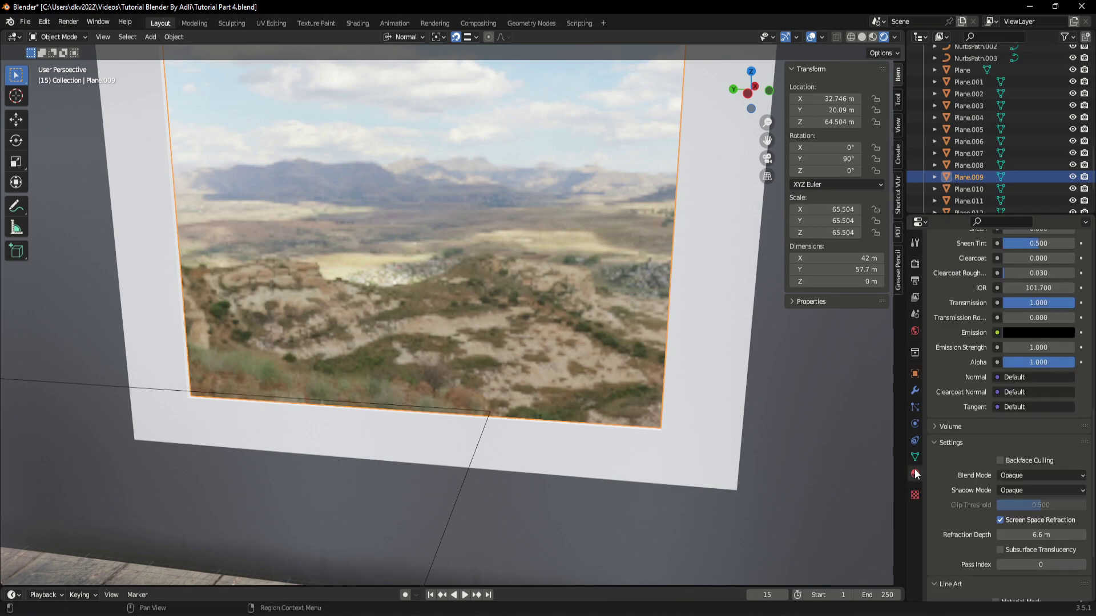
left_click_drag(1056, 287, 1028, 288)
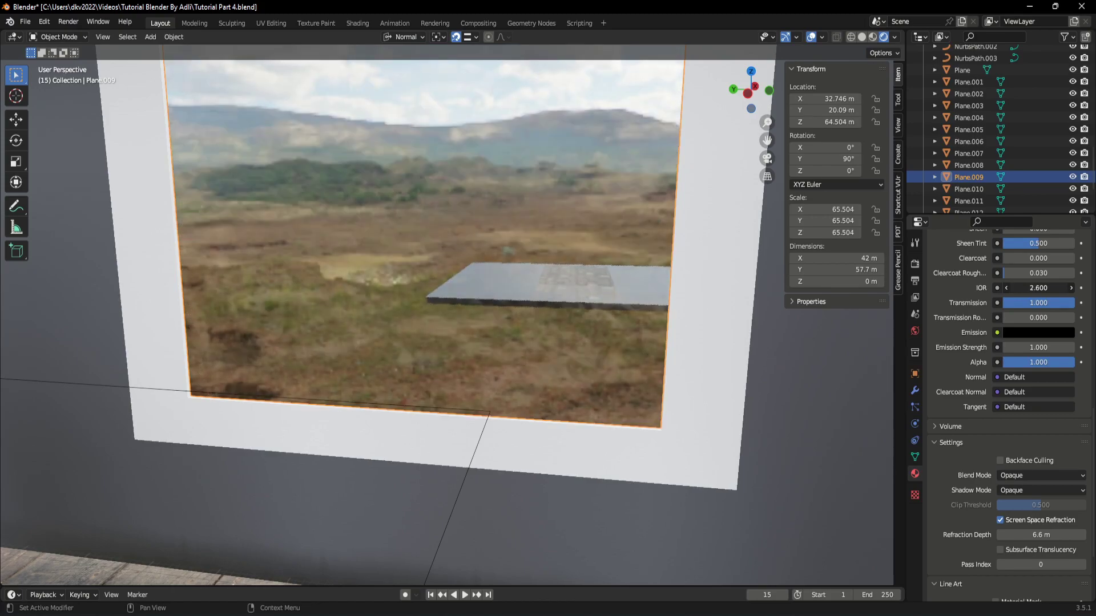
mouse_move(564, 258)
middle_mouse_down()
mouse_move(795, 309)
mouse_move(604, 362)
middle_mouse_up()
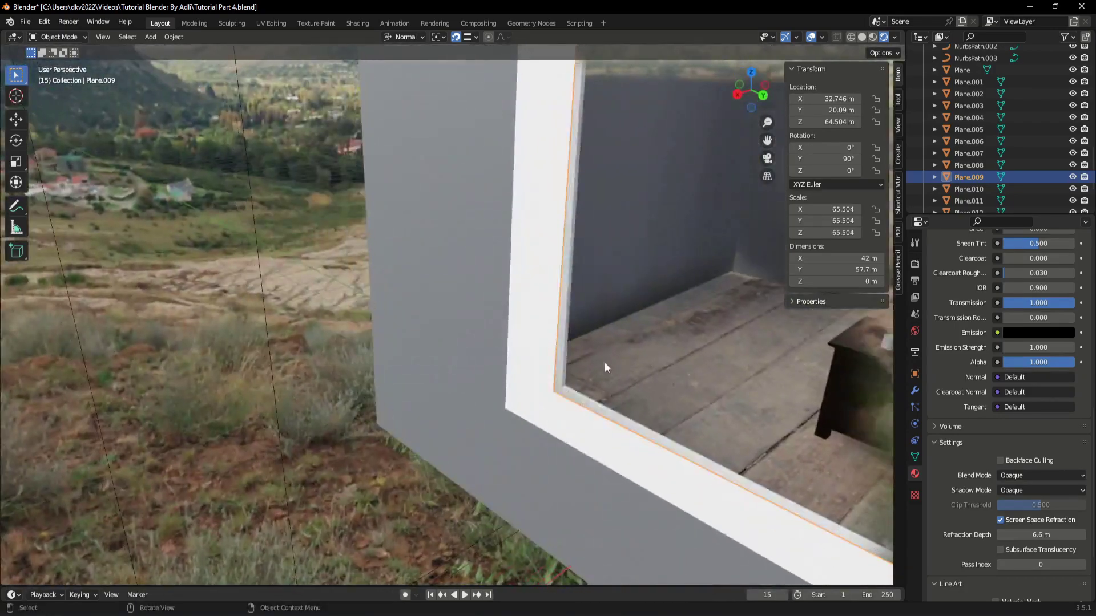
scroll(604, 361, "down", 5)
mouse_move(457, 379)
middle_mouse_down()
mouse_move(607, 372)
mouse_move(540, 372)
mouse_move(413, 294)
mouse_move(465, 369)
middle_mouse_up()
scroll(539, 372, "up", 5)
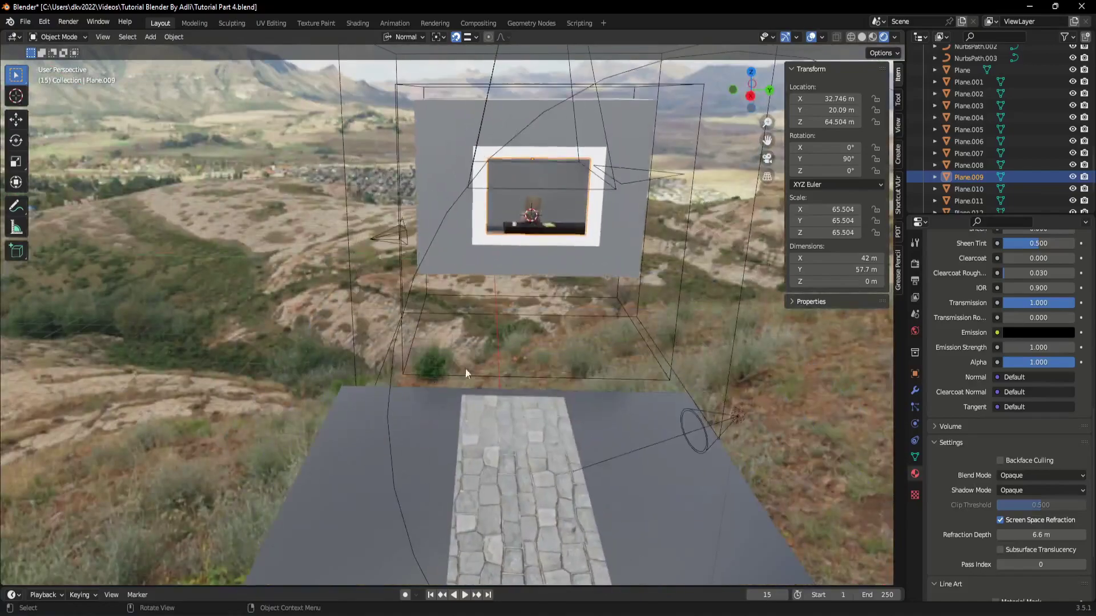
- Look through the scene camera toward the window
key("grave")
mouse_move(578, 310)
middle_mouse_down()
mouse_move(652, 382)
mouse_move(583, 285)
middle_mouse_up()
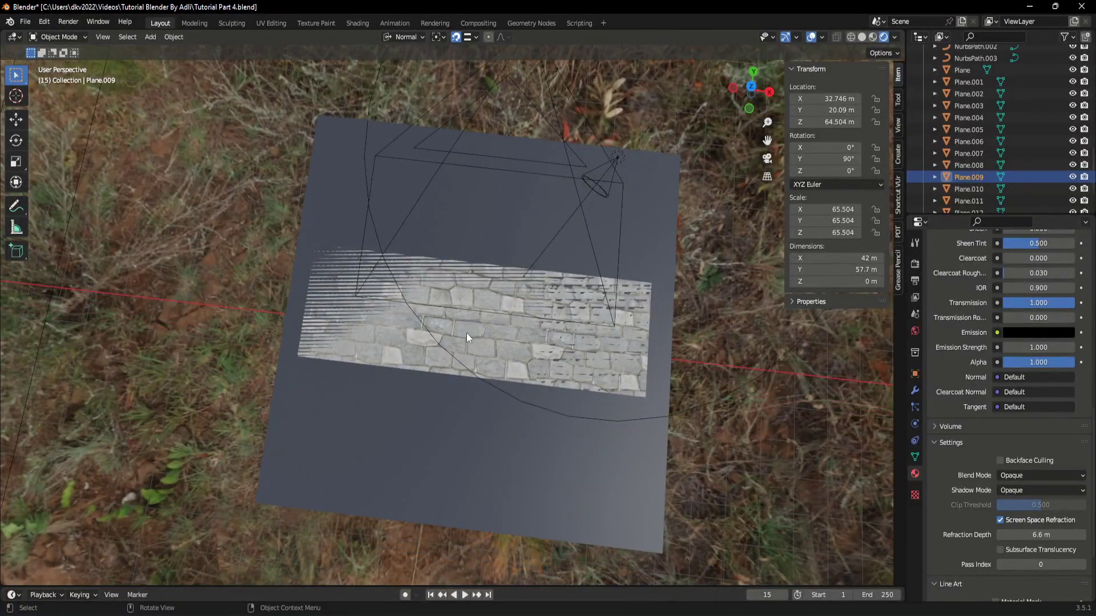
mouse_move(501, 351)
middle_mouse_down()
mouse_move(551, 375)
mouse_move(461, 244)
middle_mouse_up()
middle_click_drag(575, 224, 618, 222)
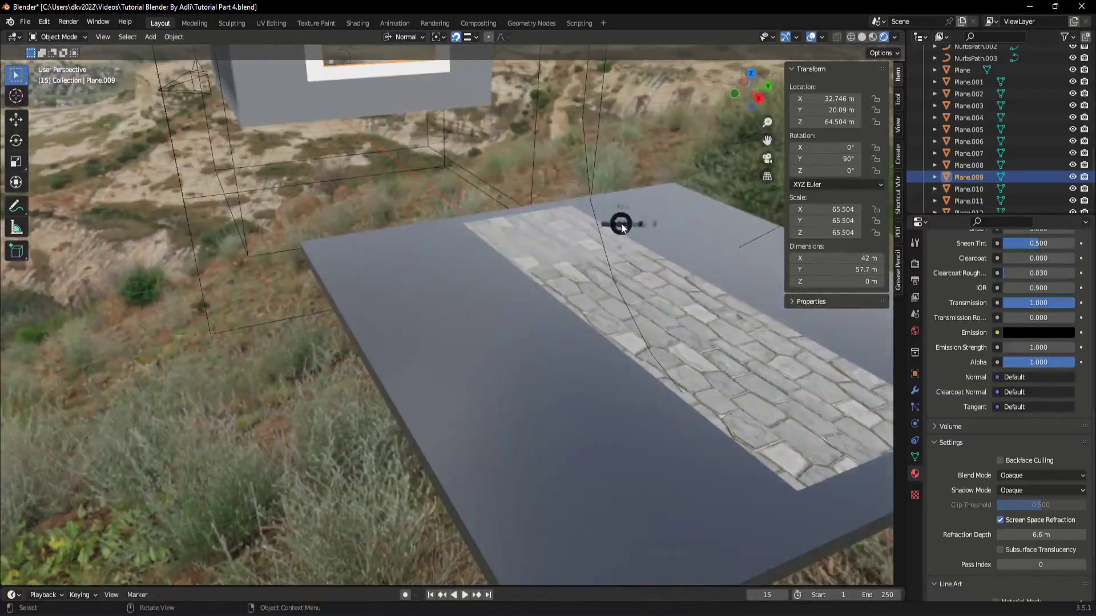
key("grave")
left_click(503, 351)
mouse_move(507, 350)
middle_mouse_down()
mouse_move(558, 358)
mouse_move(509, 344)
mouse_move(121, 472)
mouse_move(302, 377)
mouse_move(474, 395)
mouse_move(433, 392)
middle_mouse_up()
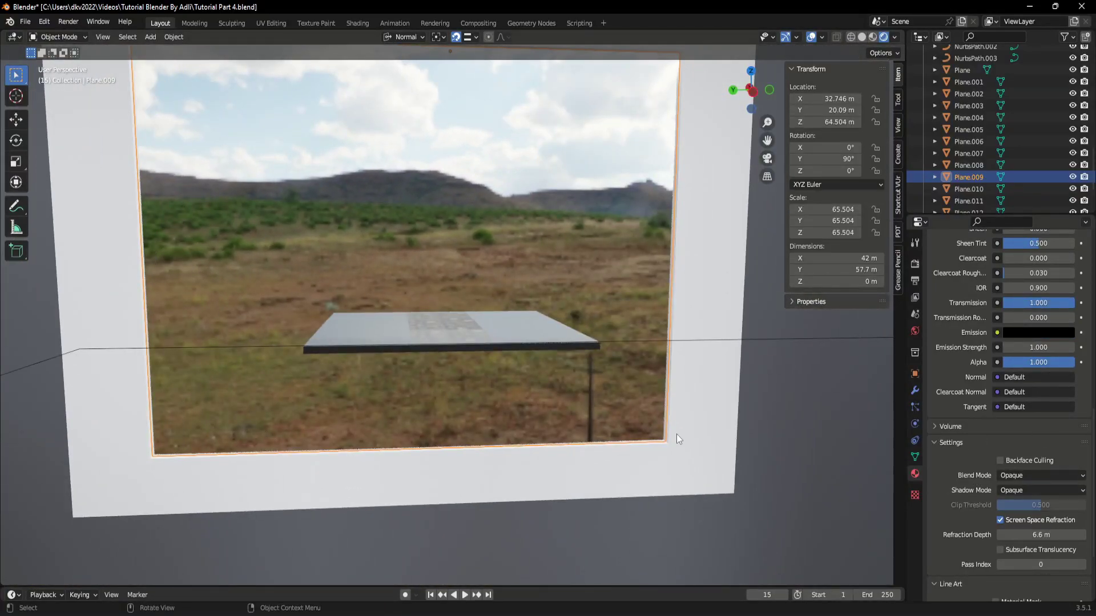
scroll(676, 434, "down", 2)
scroll(1005, 489, "up", 2)
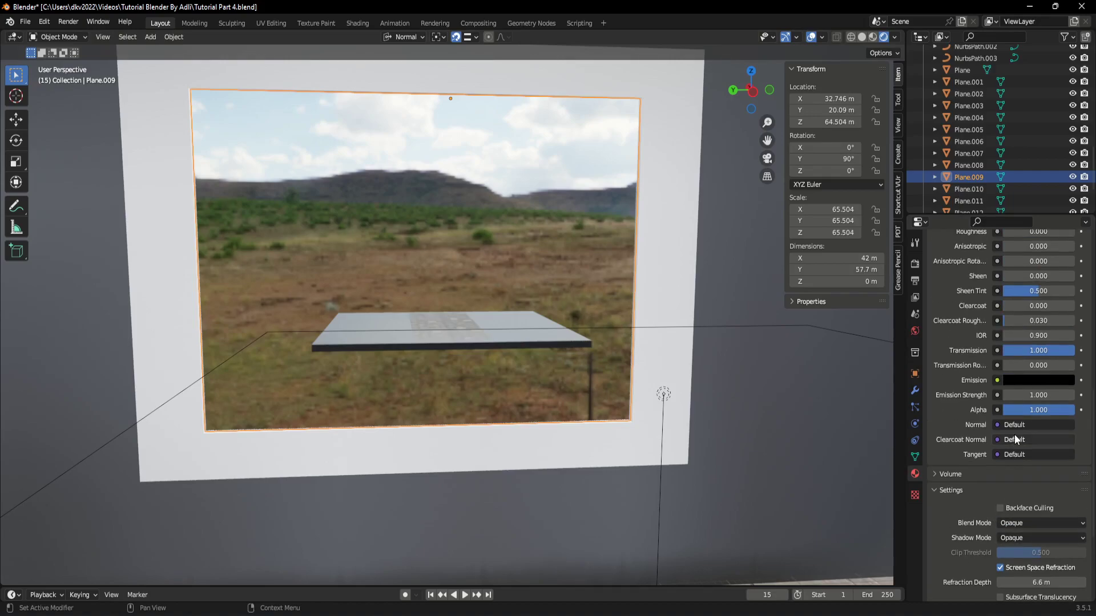
- Set the glass IOR to 39.7 and save the file
left_click_drag(1008, 335, 1072, 336)
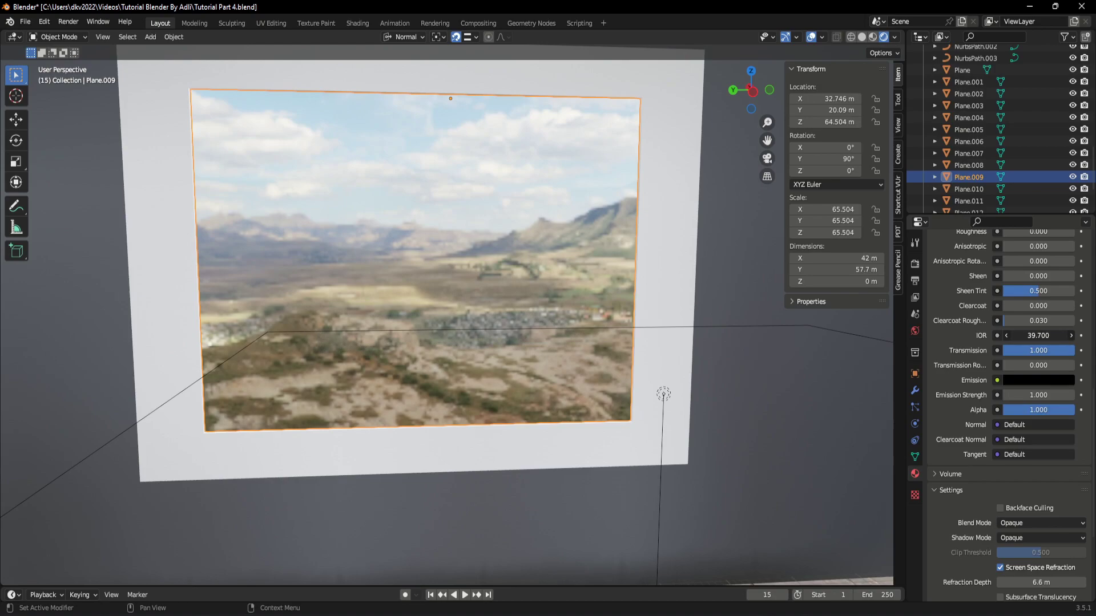
scroll(1038, 342, "up", 5)
scroll(1038, 343, "up", 6)
scroll(1039, 343, "up", 8)
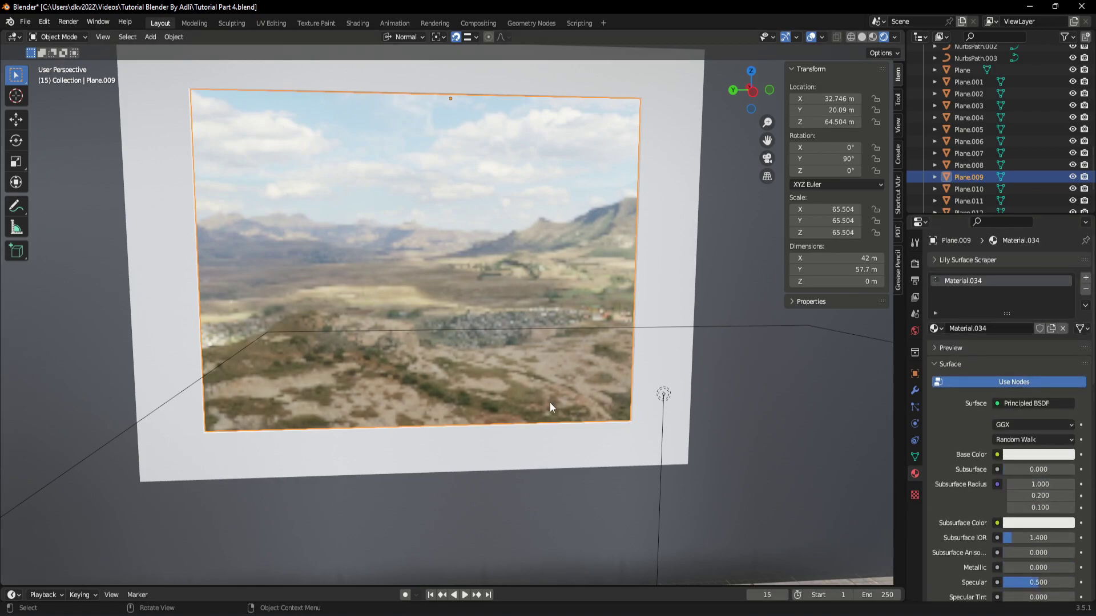
middle_click_drag(550, 403, 541, 402)
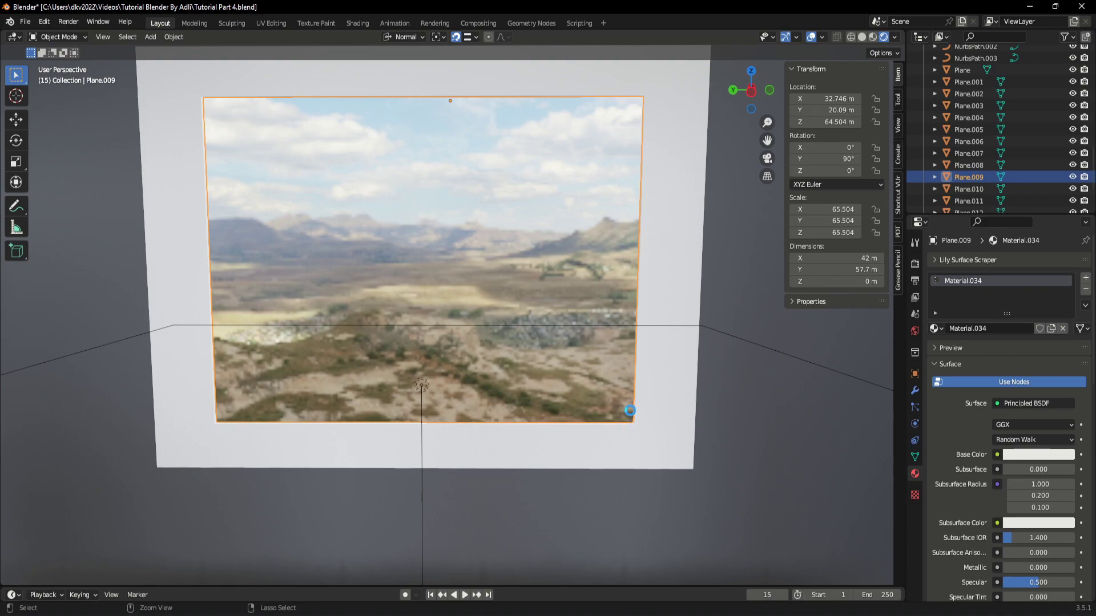
key("ctrl+s")
scroll(564, 461, "up", 2)
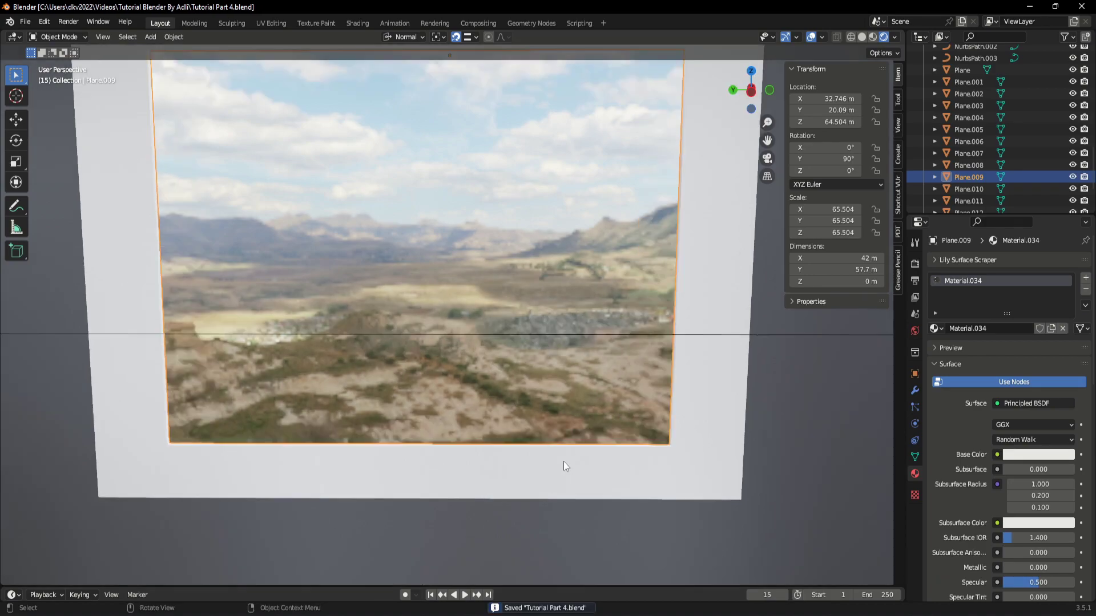
scroll(563, 459, "down", 3)
scroll(566, 455, "up", 2)
scroll(567, 454, "up", 1)
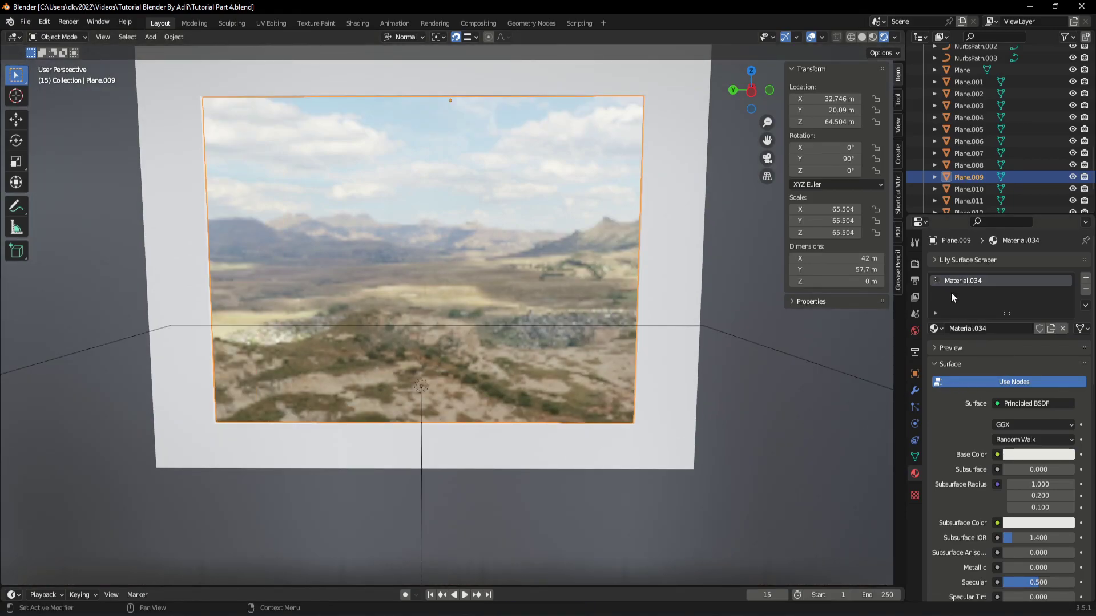
- Change the render engine from Eevee to Cycles in Render Properties
left_click(915, 264)
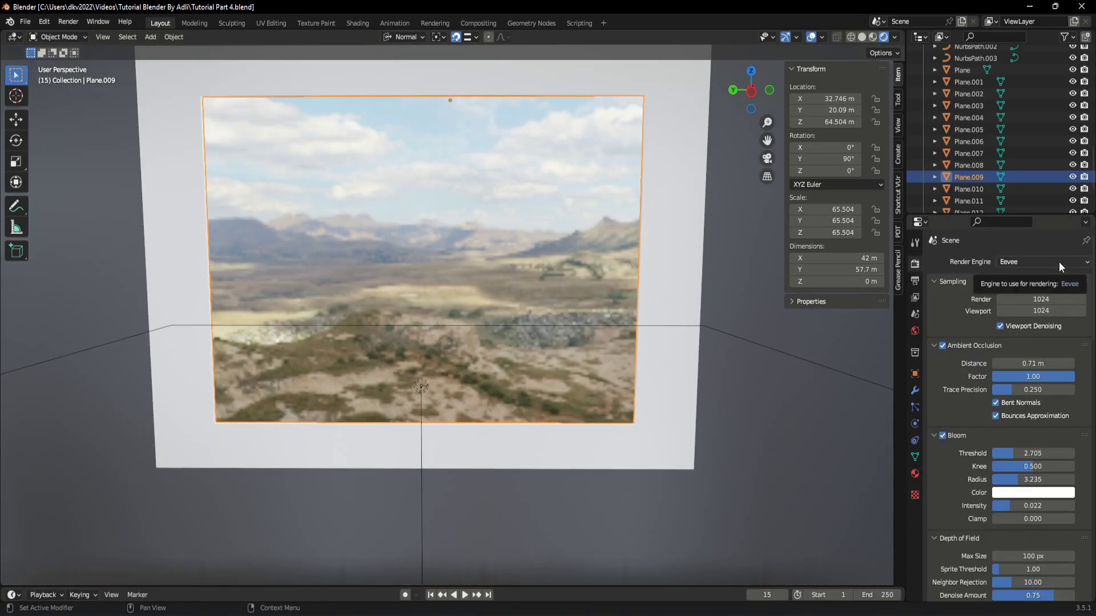
left_click(1059, 262)
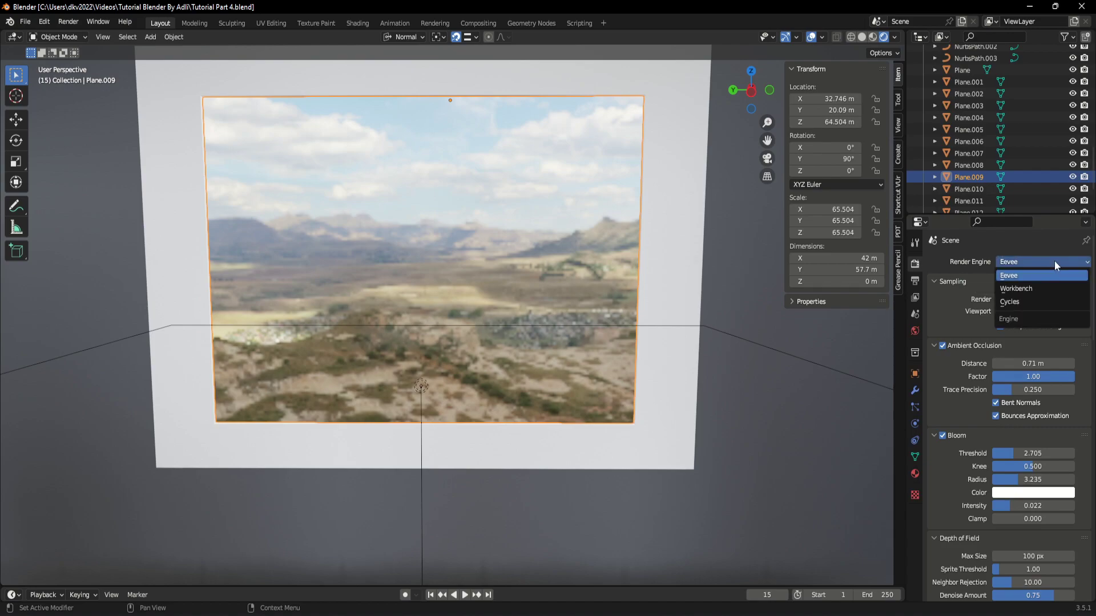
left_click(1053, 261)
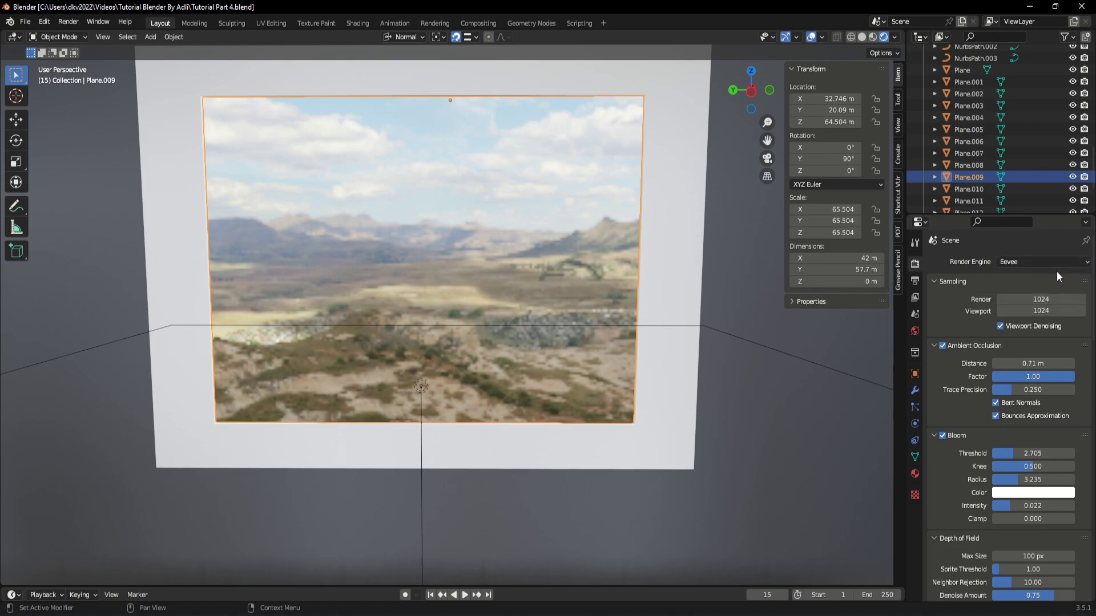
mouse_move(760, 346)
middle_mouse_down()
mouse_move(742, 327)
mouse_move(751, 365)
middle_mouse_up()
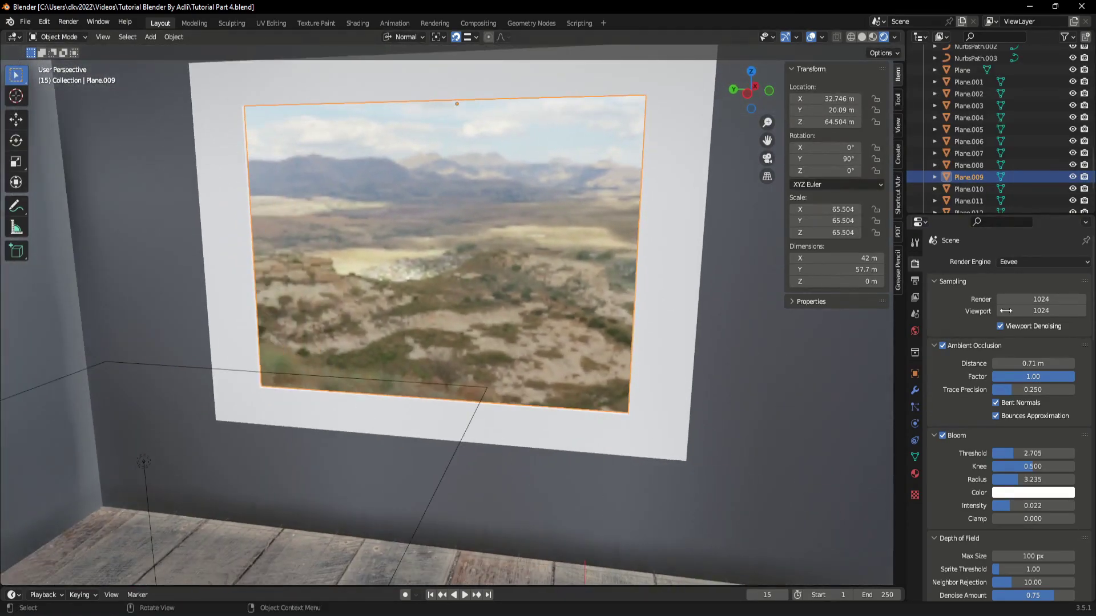
left_click(1066, 262)
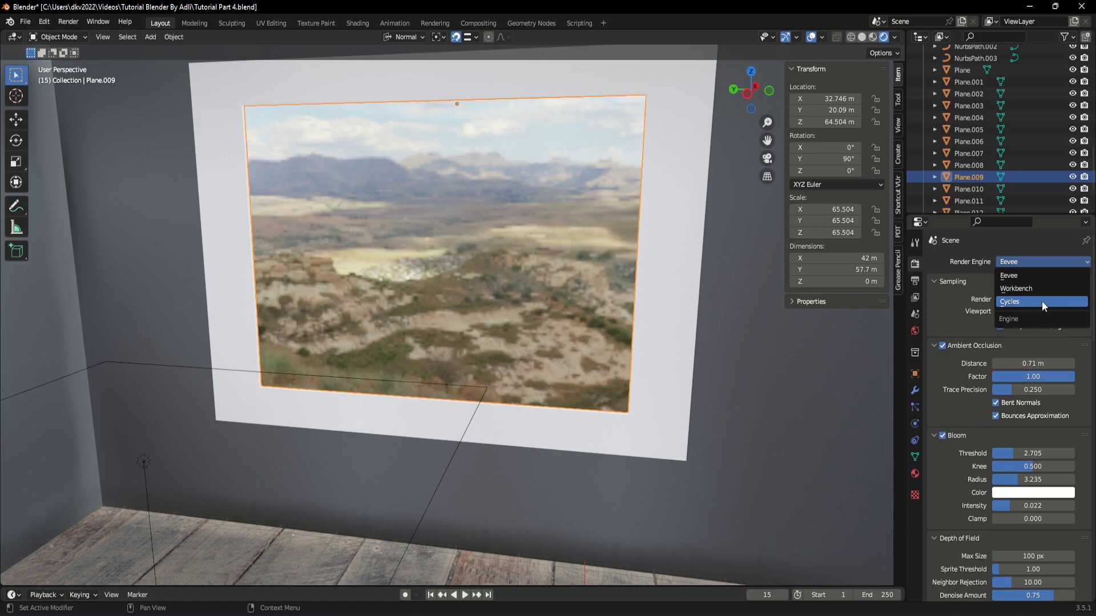
left_click(1042, 302)
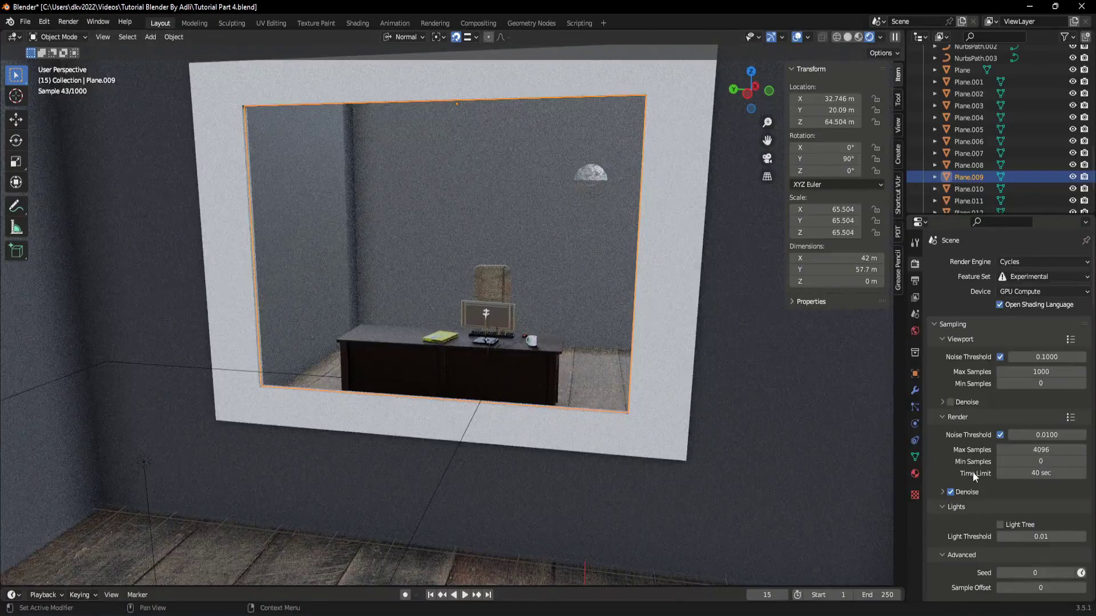
- Enable refractive caustics in the Cycles Light Paths settings
scroll(1036, 419, "down", 5)
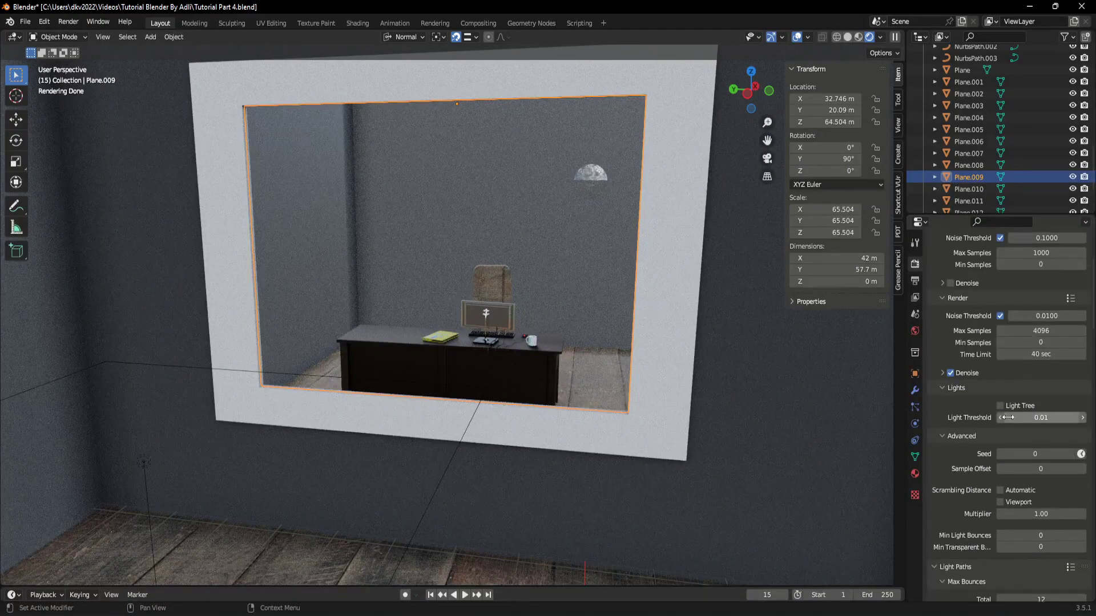
scroll(1007, 417, "down", 4)
scroll(989, 517, "down", 3)
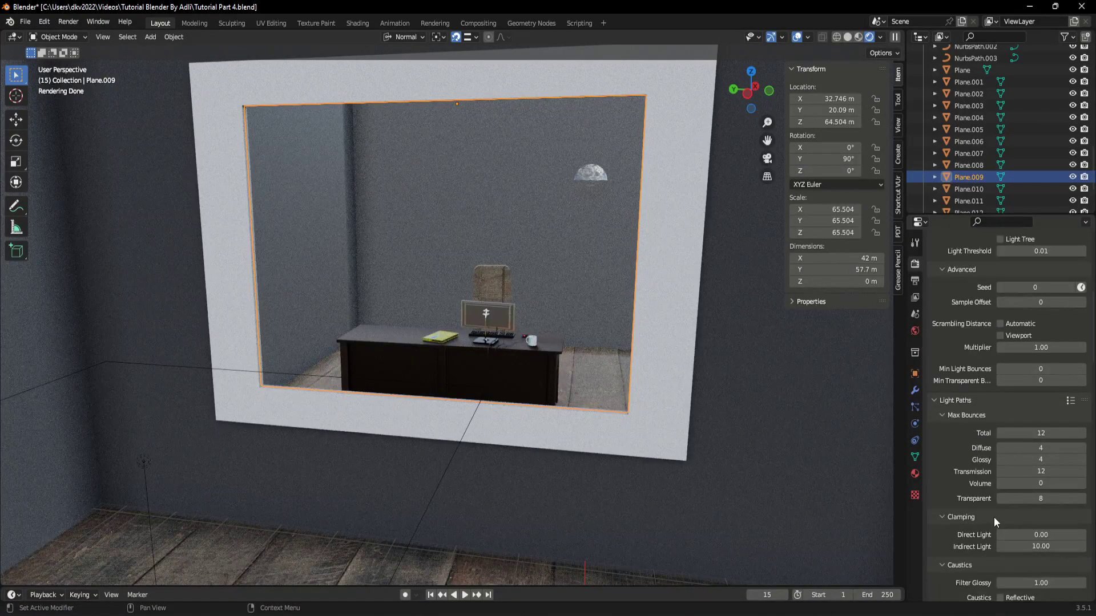
scroll(994, 517, "down", 4)
left_click(1002, 513)
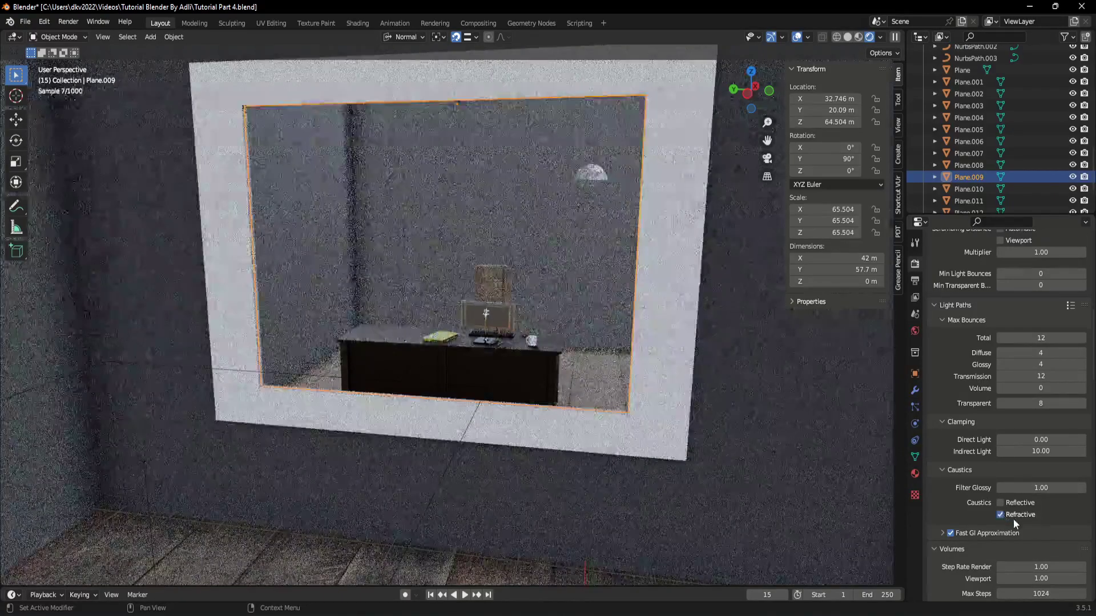
- Expand the Film panel, keeping Blackman-Harris as the pixel filter
scroll(997, 503, "down", 1)
scroll(998, 502, "down", 1)
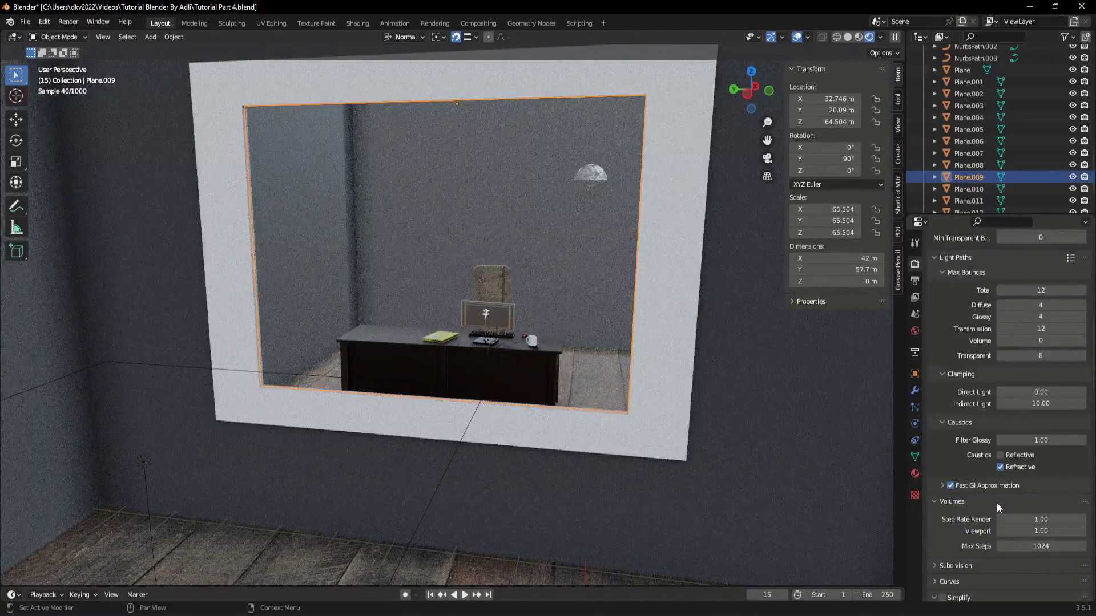
scroll(994, 505, "down", 2)
scroll(974, 495, "down", 2)
scroll(971, 490, "down", 3)
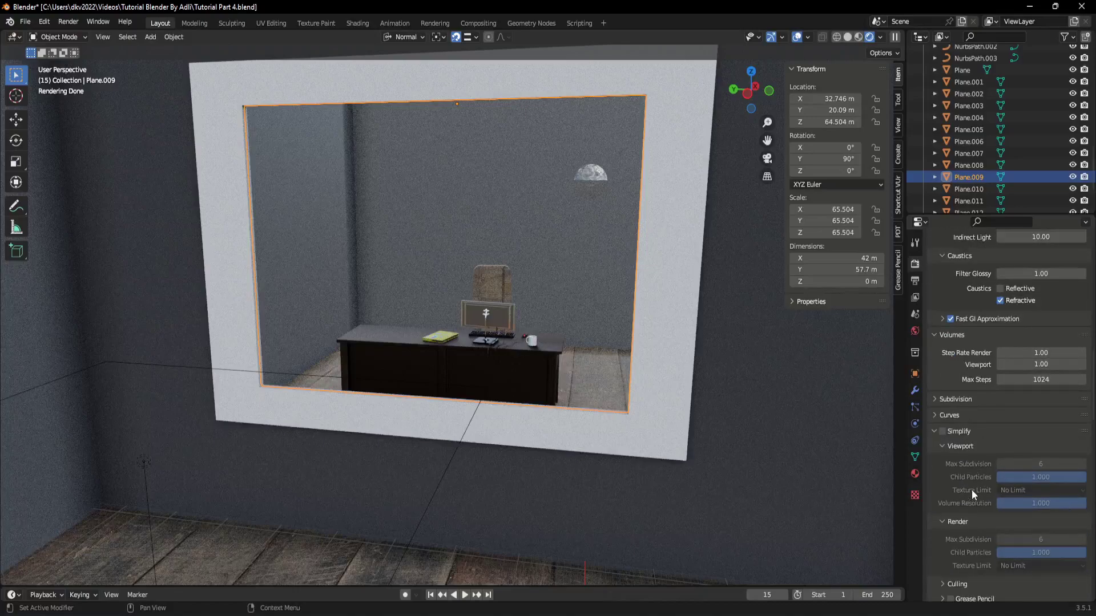
scroll(977, 491, "down", 2)
scroll(973, 494, "down", 2)
scroll(972, 498, "down", 2)
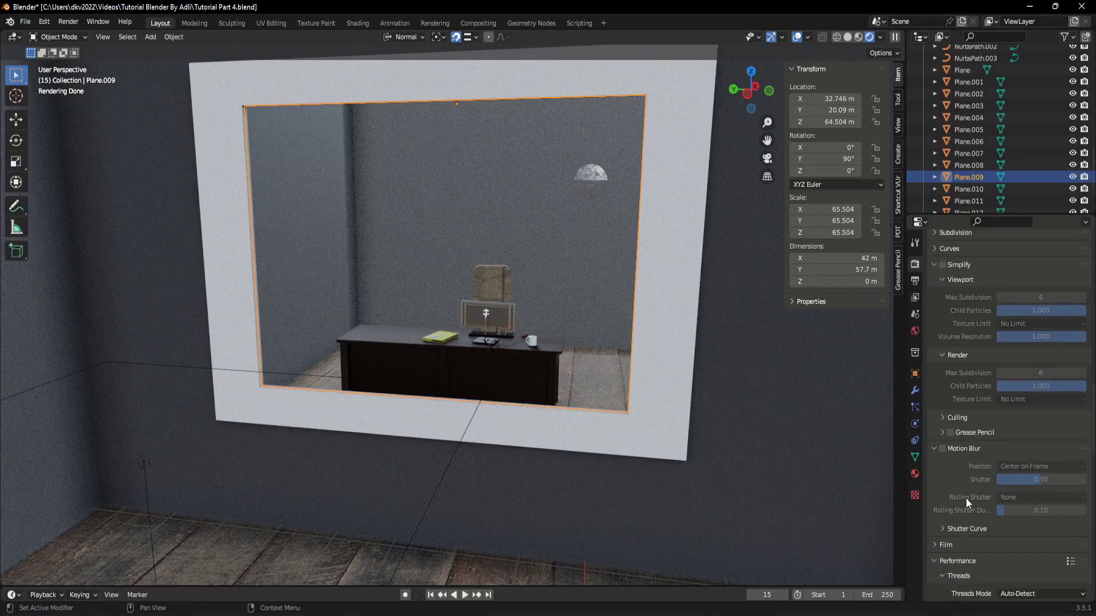
scroll(966, 497, "down", 2)
scroll(954, 491, "down", 2)
left_click(950, 473)
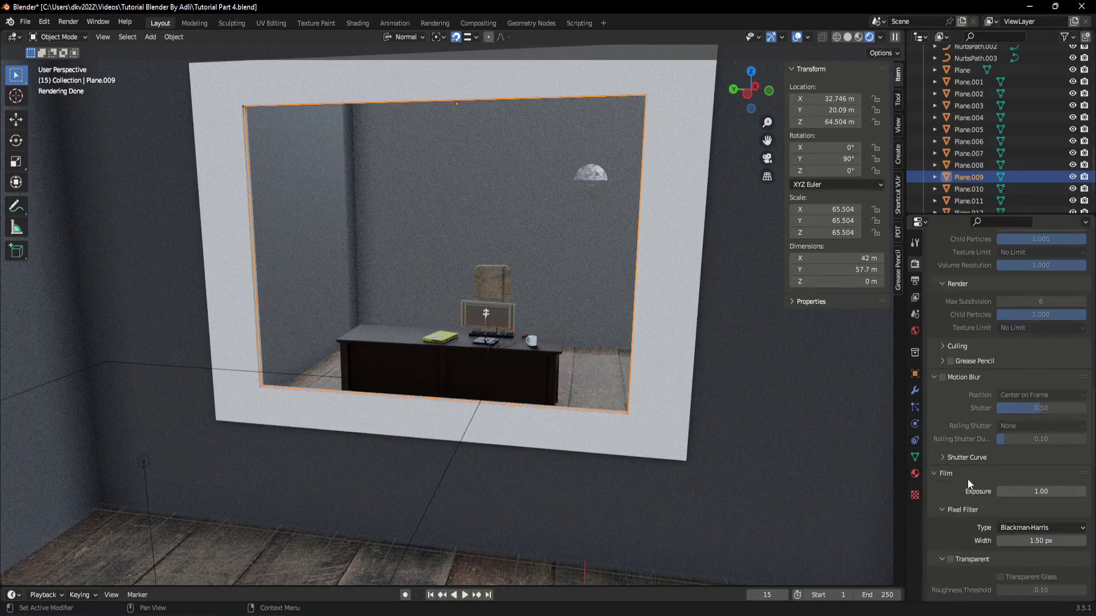
scroll(970, 479, "down", 2)
left_click(1031, 481)
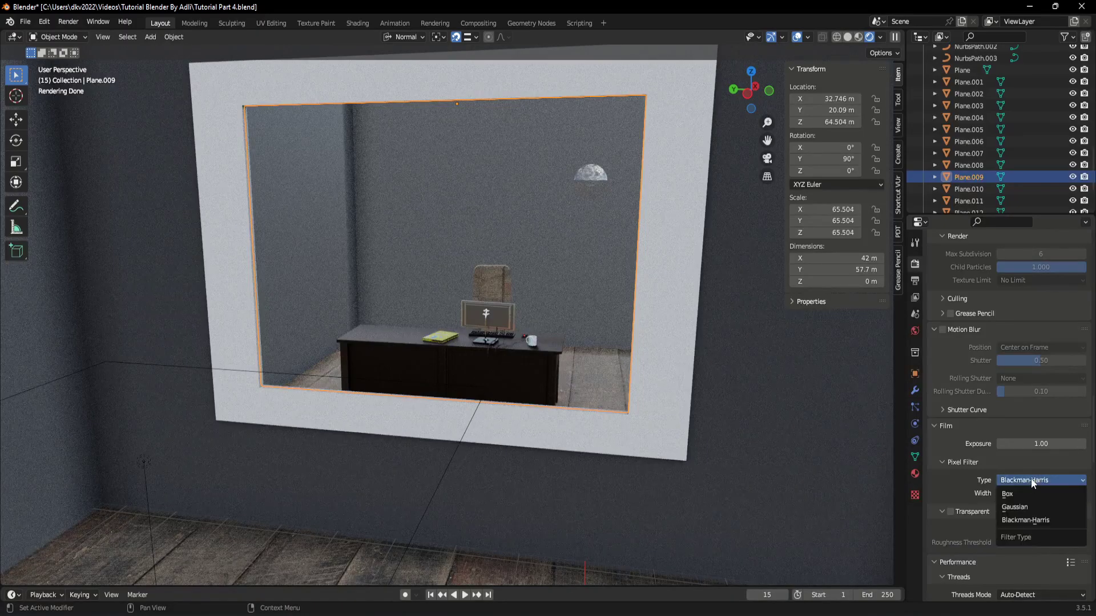
left_click(1030, 481)
- Make the film transparent with Transparent Glass at a roughness threshold of 0
scroll(1028, 481, "down", 2)
scroll(1016, 494, "down", 2)
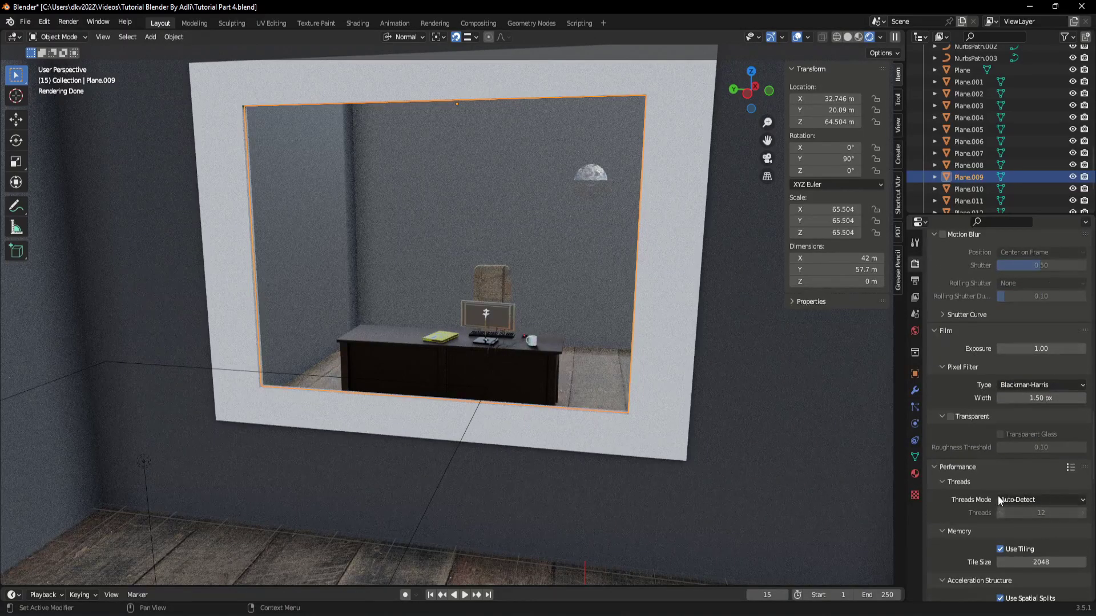
left_click(949, 416)
left_click(1006, 435)
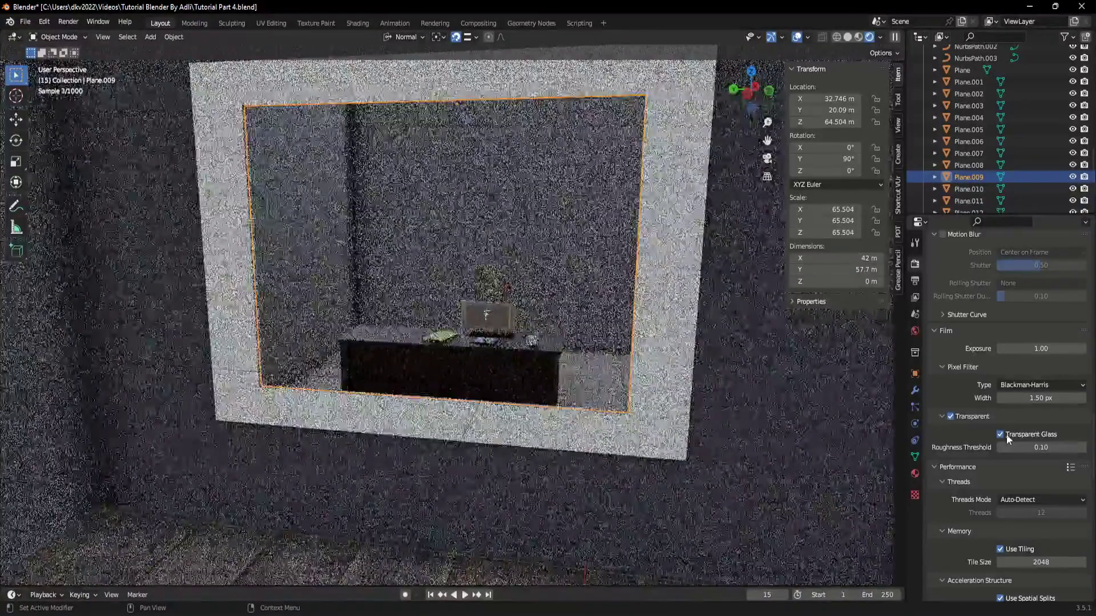
left_click_drag(1010, 447, 990, 448)
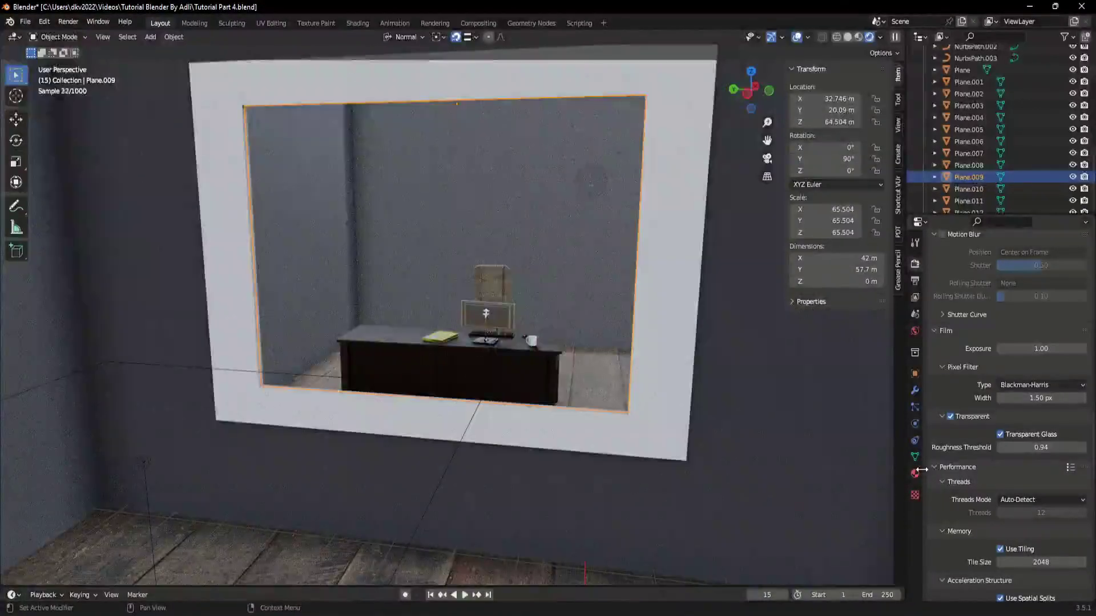
mouse_move(1036, 448)
left_mouse_down()
mouse_move(1022, 447)
mouse_move(1034, 447)
left_mouse_up()
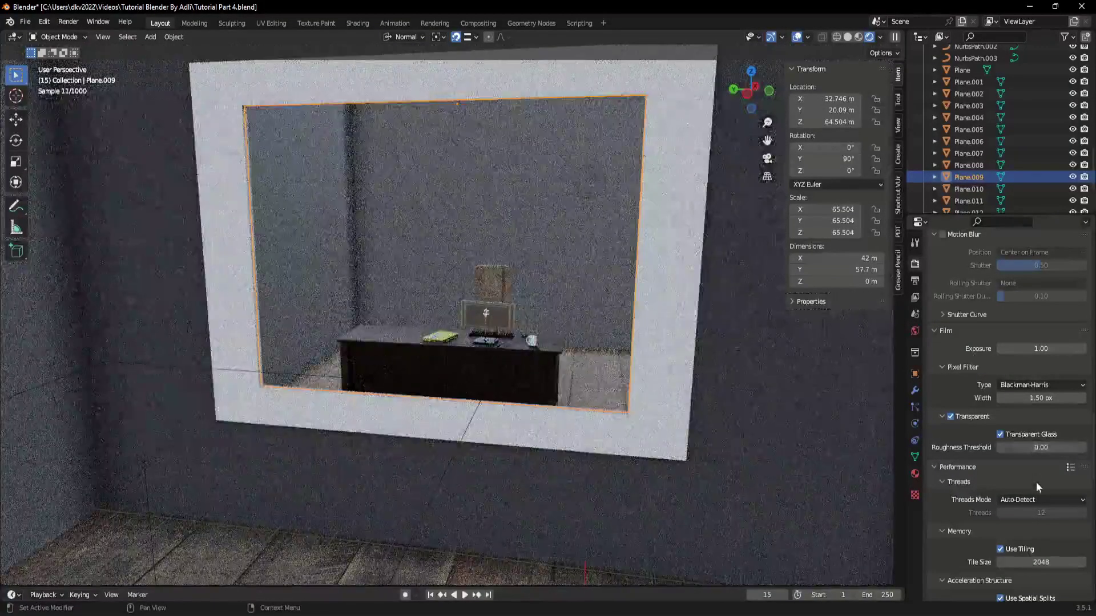
- Set the window glass Principled BSDF IOR to 19.7, then raise it to 193.5
left_click(915, 473)
scroll(1007, 452, "up", 2)
scroll(1007, 452, "up", 3)
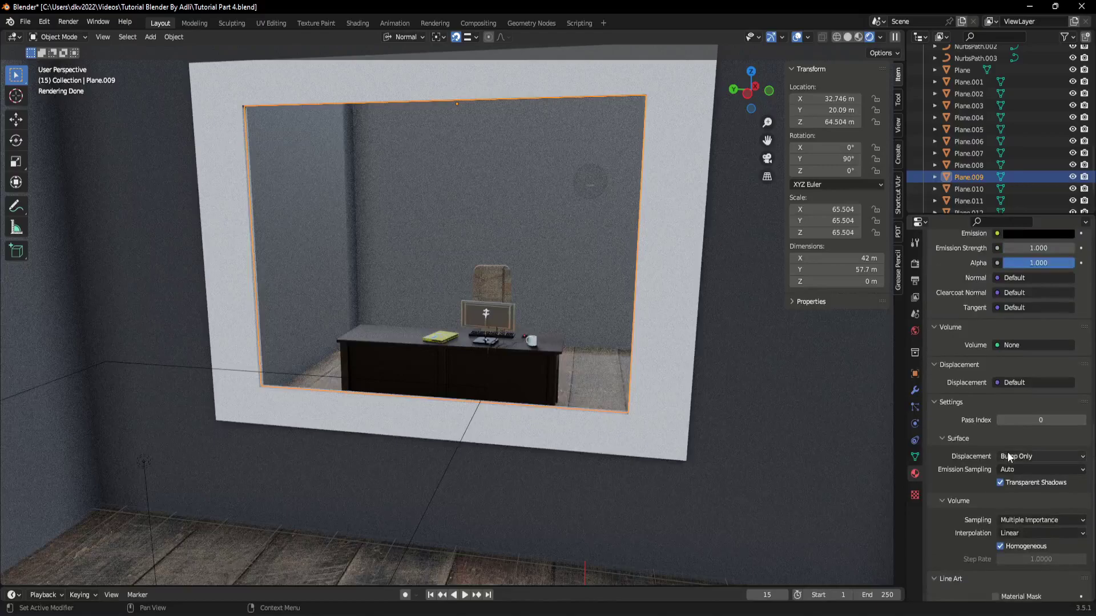
scroll(1018, 422, "up", 3)
scroll(1027, 401, "up", 2)
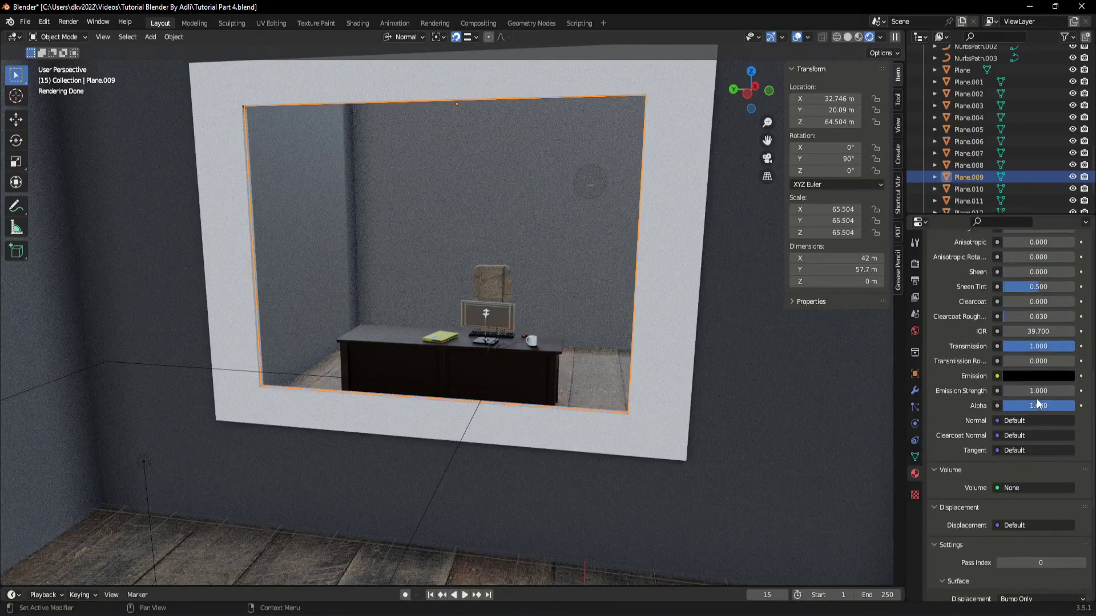
left_click(1037, 331)
type("19.7")
key("Return")
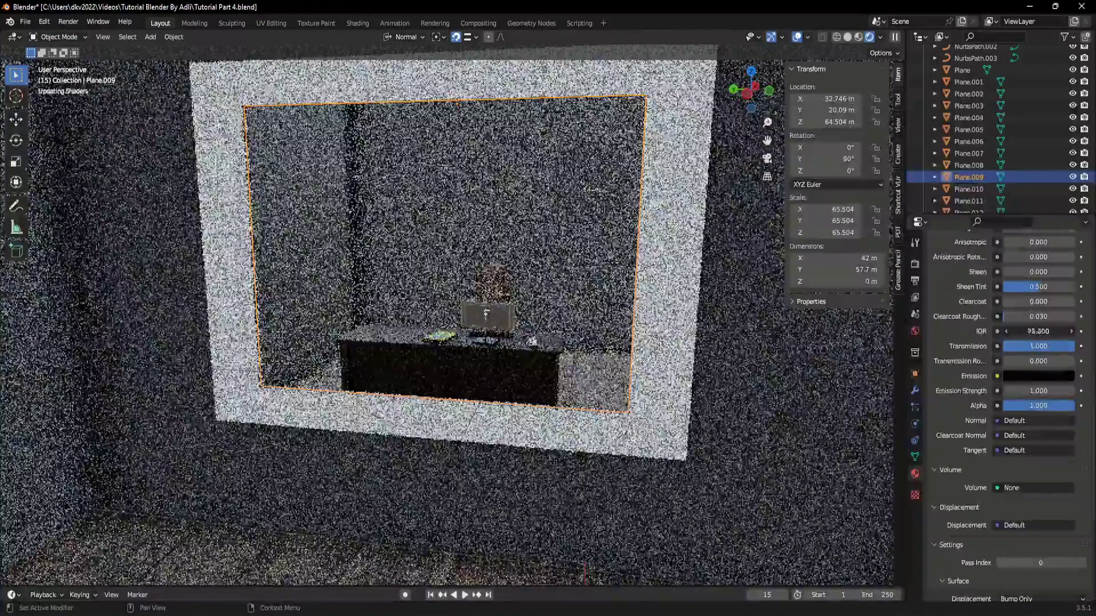
left_click_drag(1037, 331, 1037, 332)
scroll(567, 392, "up", 5)
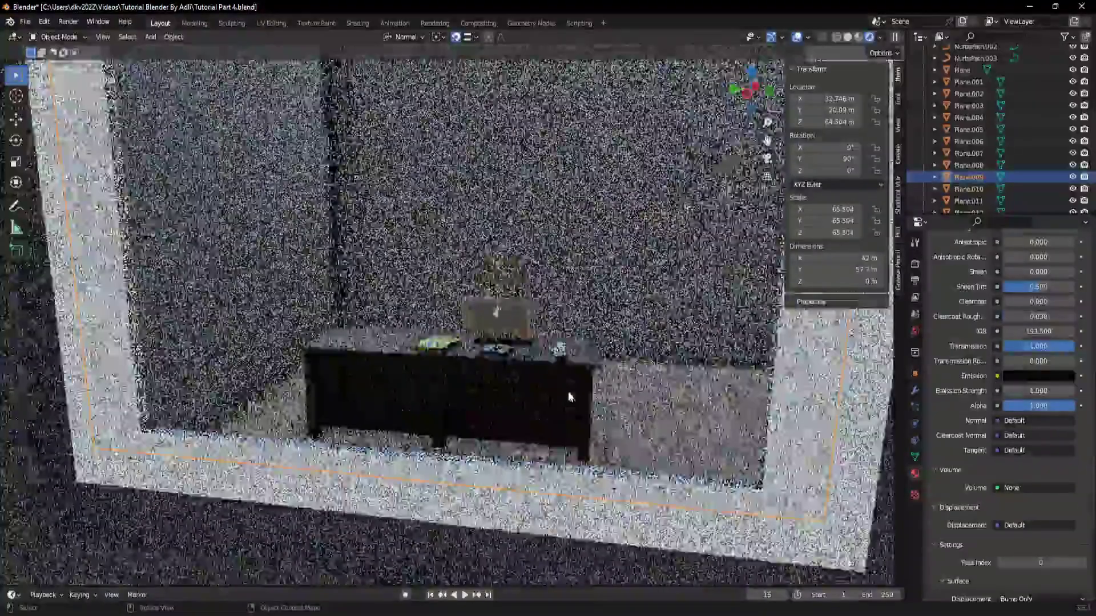
middle_click_drag(558, 385, 549, 370)
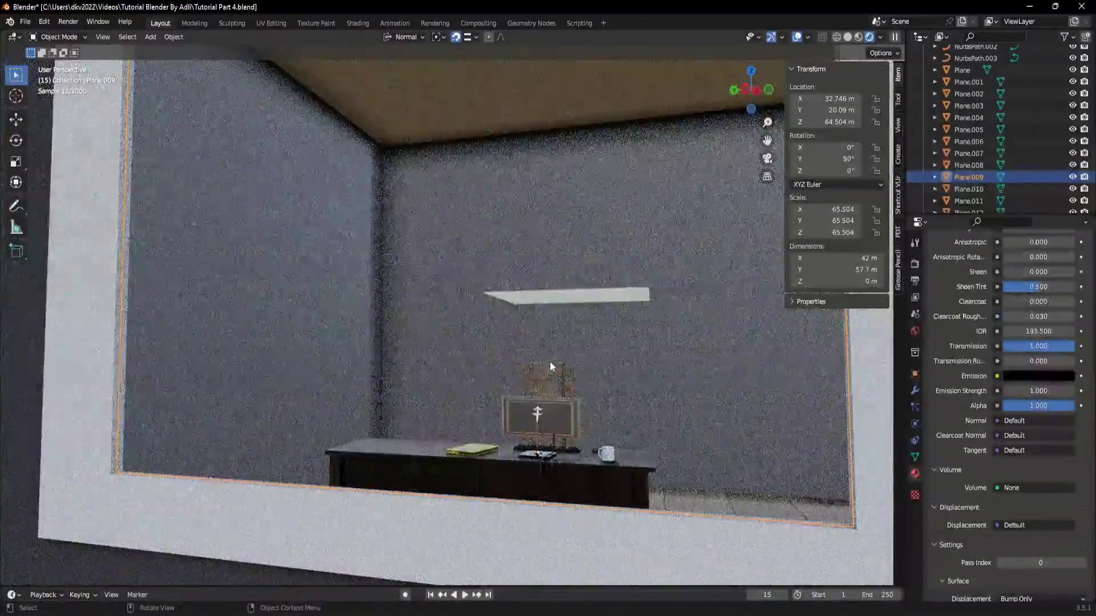
scroll(550, 361, "down", 4)
scroll(550, 365, "down", 2)
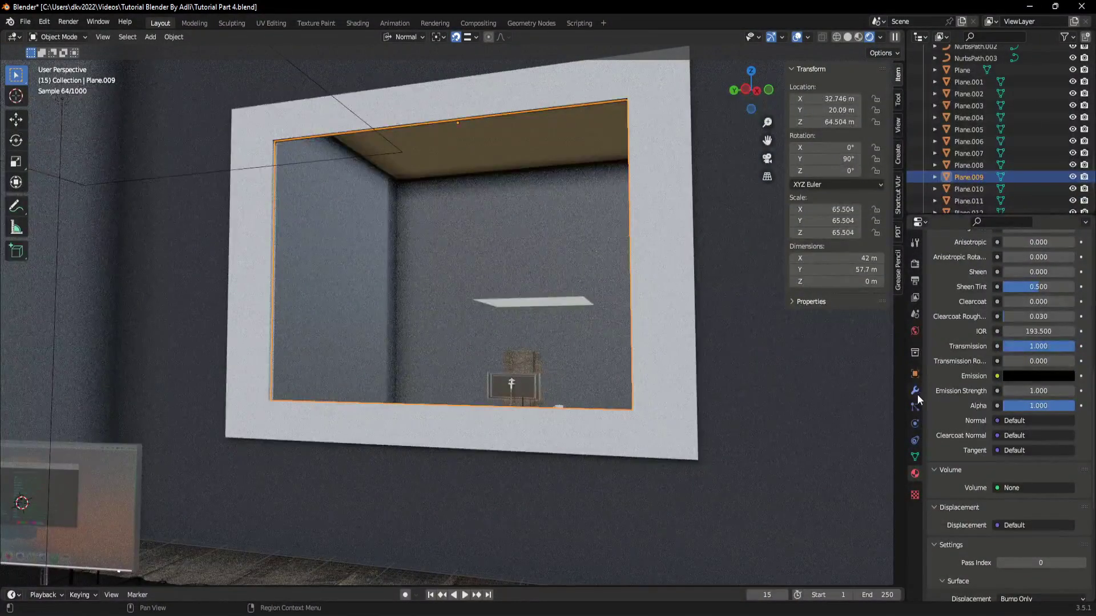
- Set the PNG output compression to 48% in Output Properties
left_click(913, 282)
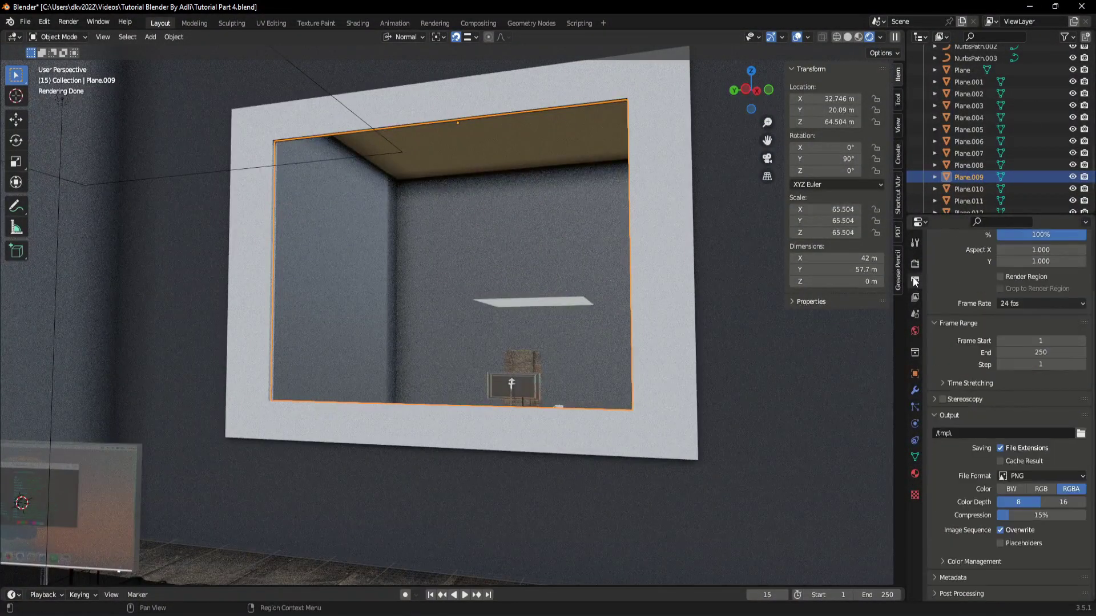
left_click(1071, 476)
left_click_drag(1023, 515, 1040, 515)
scroll(1012, 541, "up", 3)
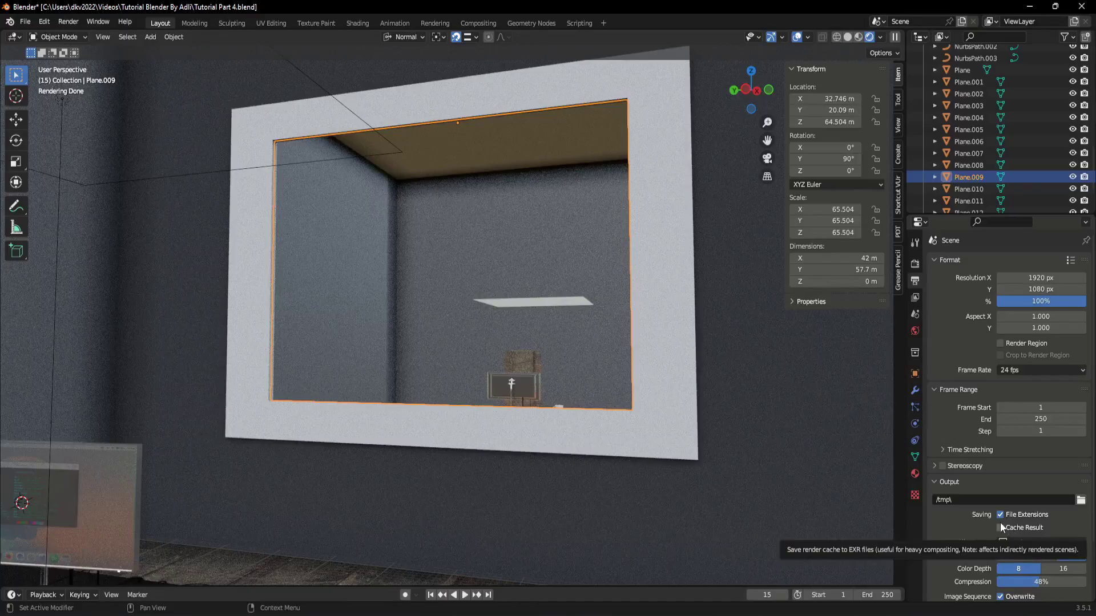
- Enlarge the Timeline and set the animation frame range from 0 to 213
left_click_drag(736, 588, 729, 486)
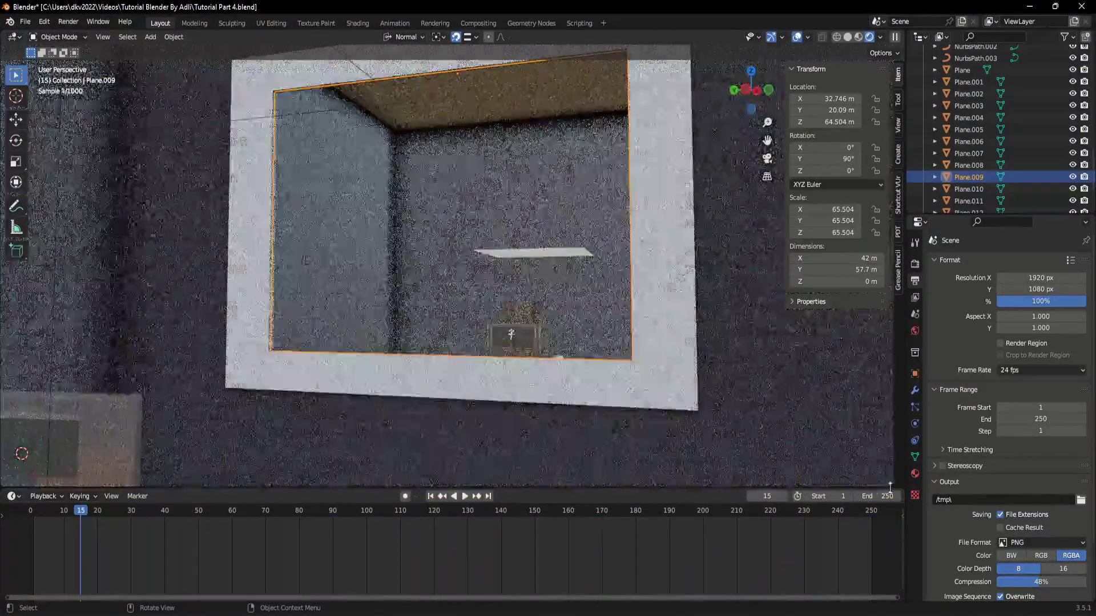
mouse_move(884, 495)
left_mouse_down()
mouse_move(827, 496)
mouse_move(899, 496)
left_mouse_up()
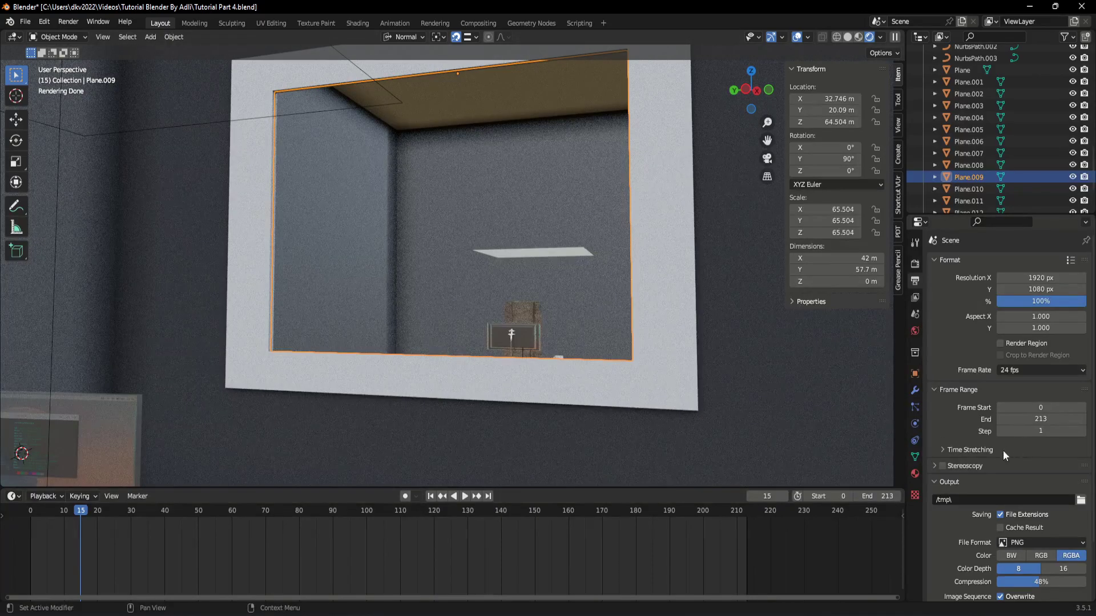
left_click(879, 495)
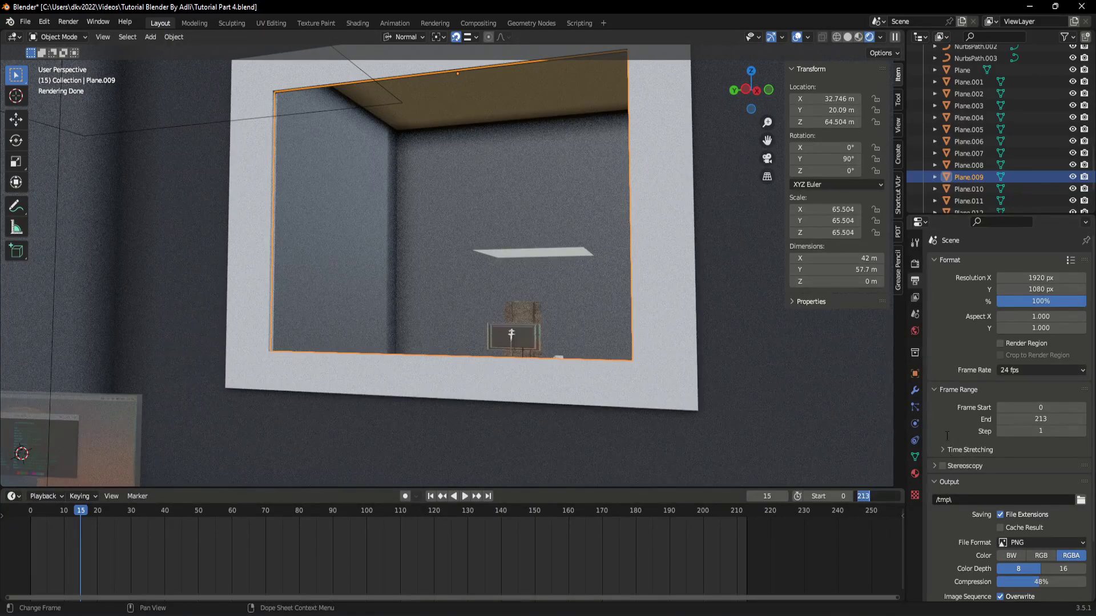
key("Return")
scroll(1035, 472, "down", 3)
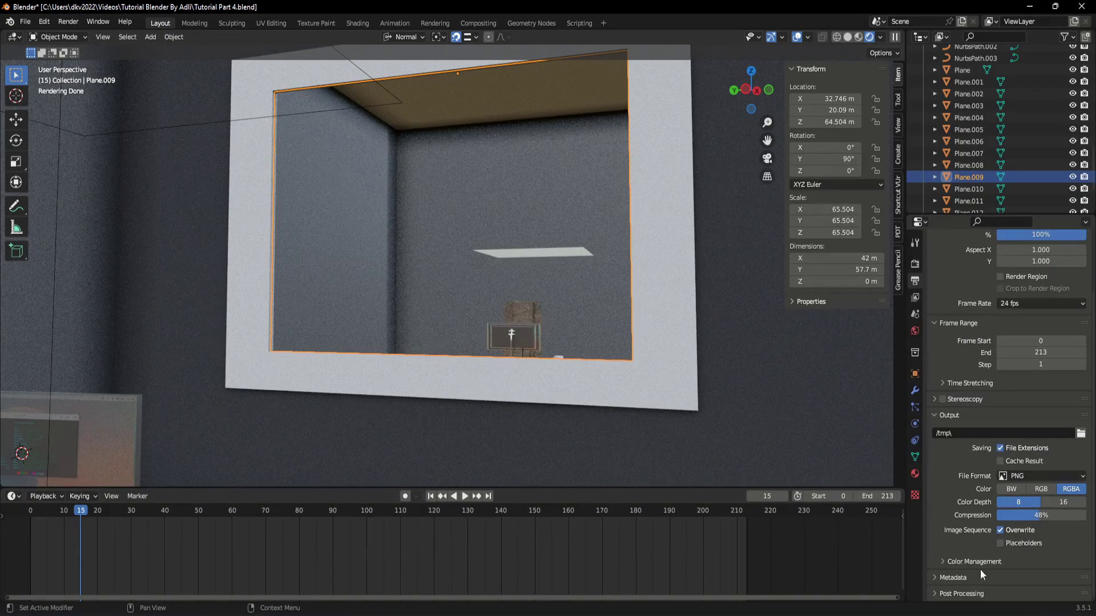
scroll(980, 563, "up", 3)
- Return to Render Properties and review the Cycles feature set options
left_click(914, 264)
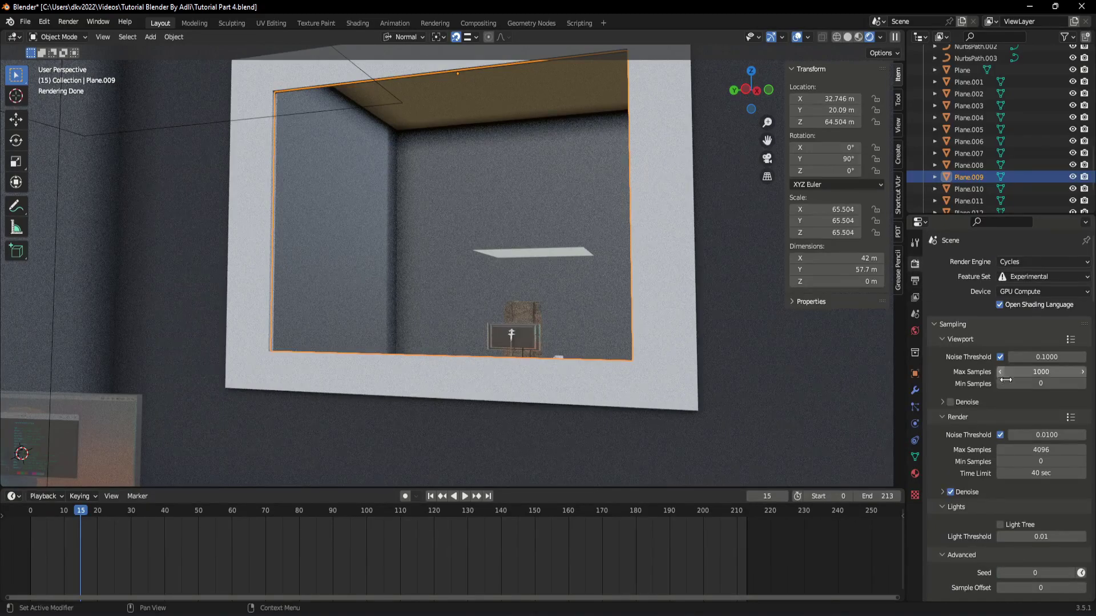
left_click(1061, 276)
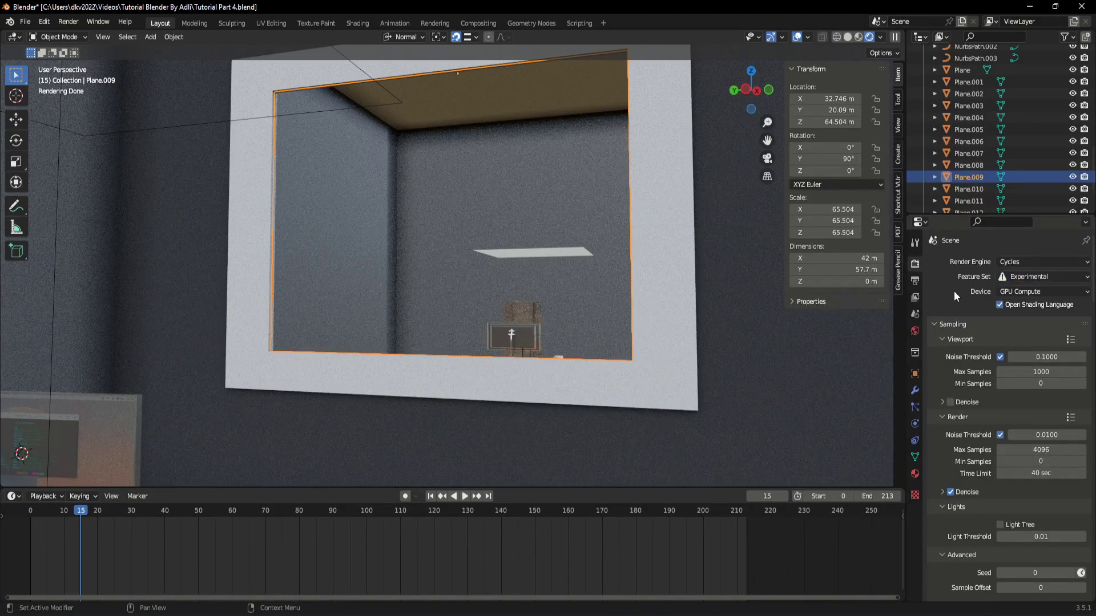
left_click(1025, 276)
- Uncheck Refractive caustics so neither caustics option remains enabled
scroll(1008, 378, "down", 3)
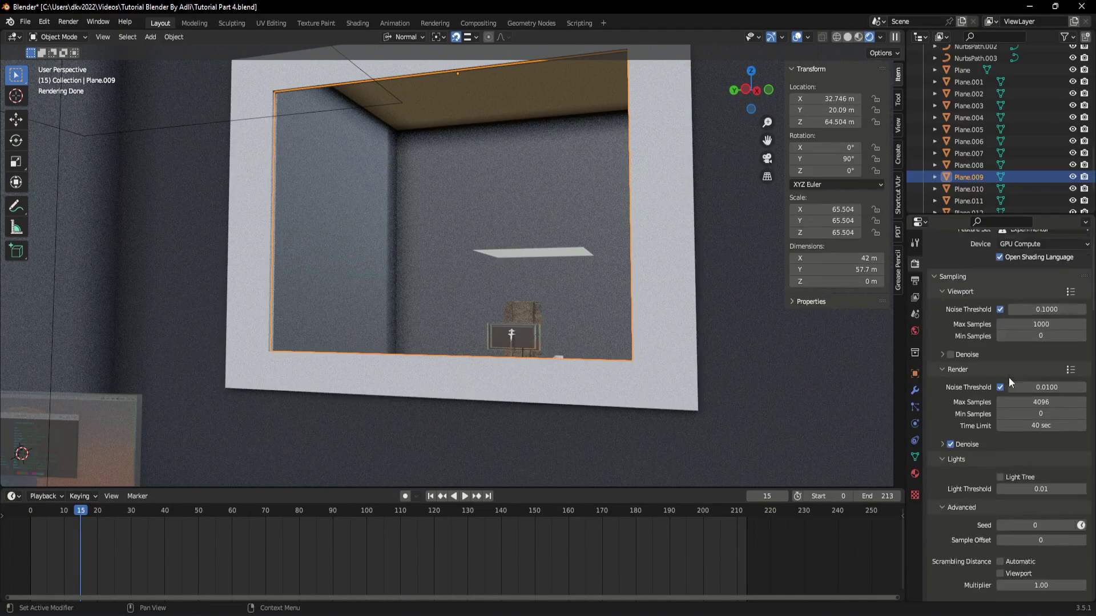
scroll(1062, 460, "down", 5)
scroll(1042, 506, "down", 4)
scroll(1035, 508, "down", 3)
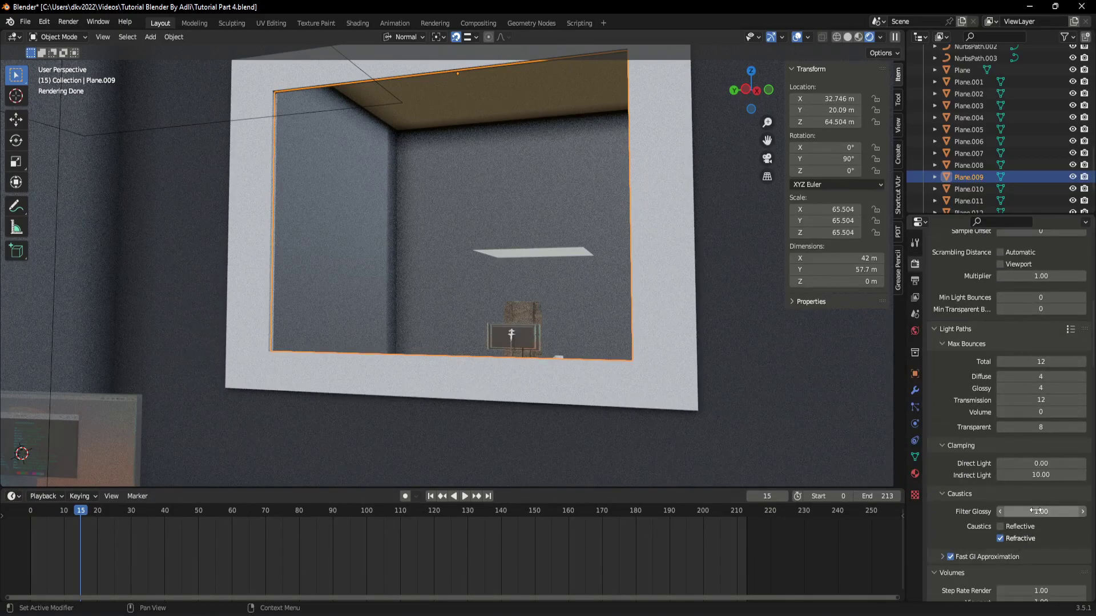
scroll(1035, 509, "down", 2)
scroll(1023, 487, "down", 2)
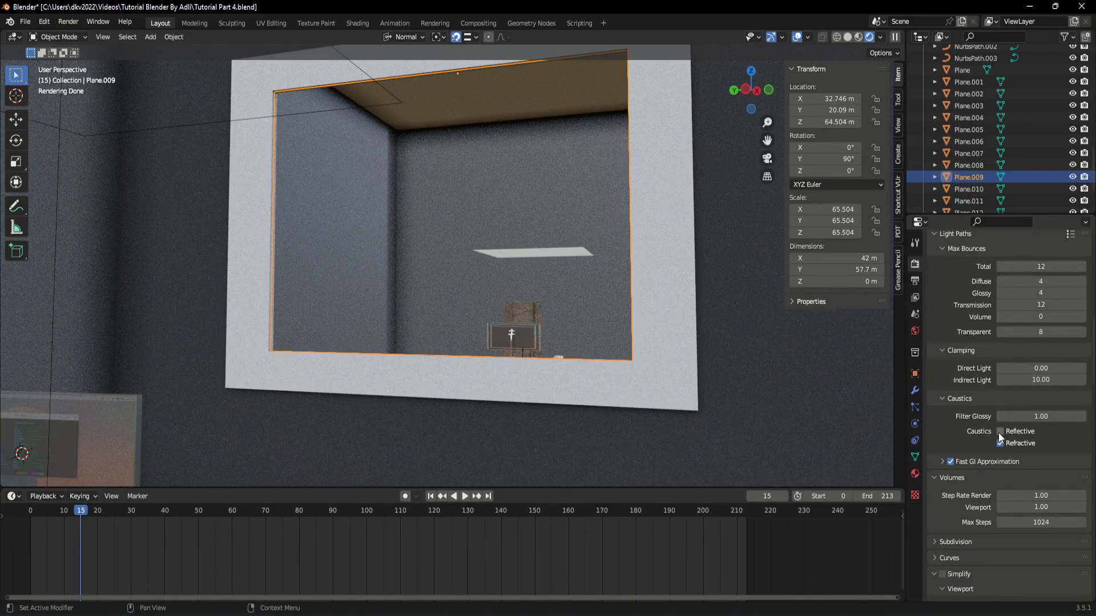
left_click(1000, 444)
left_click(998, 431)
- Select the compositor nodes and toggle Use Nodes in the Compositing workspace
middle_click_drag(630, 453, 497, 364)
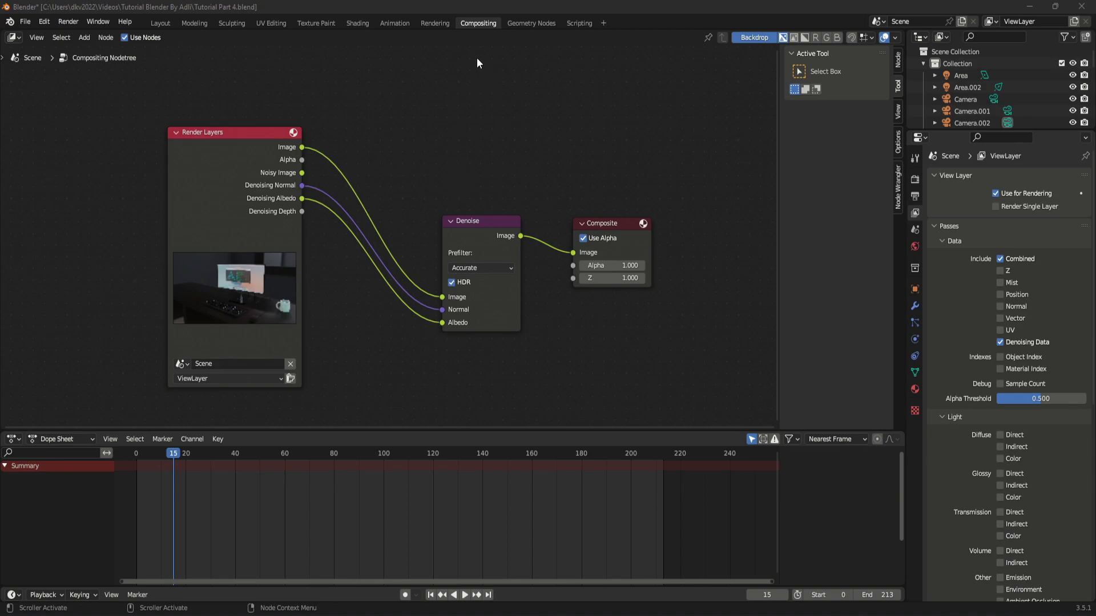
middle_click_drag(401, 117, 403, 125)
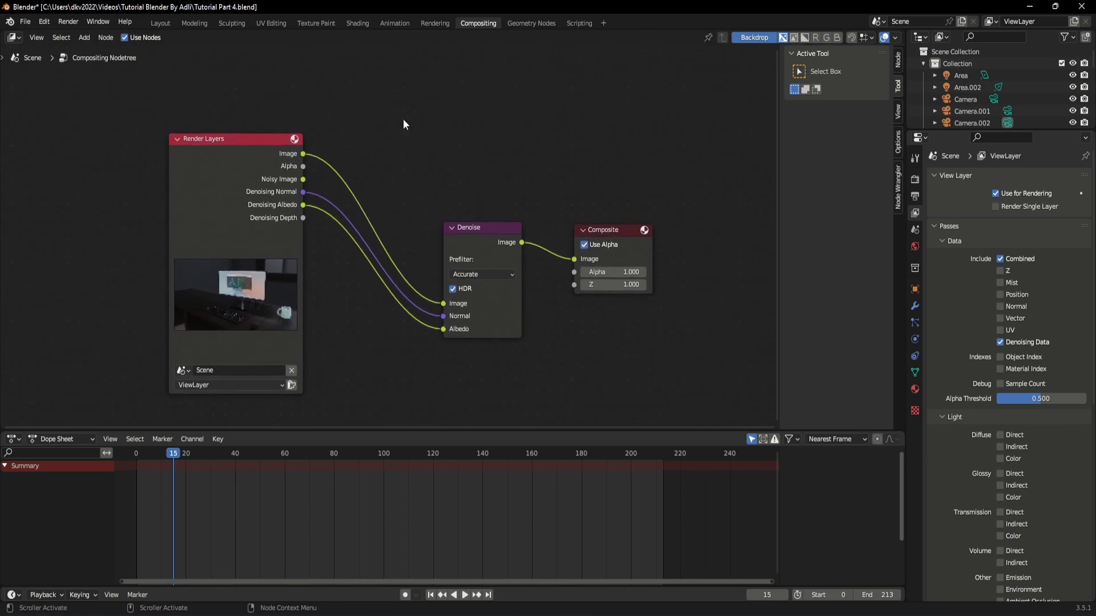
scroll(416, 177, "up", 2)
scroll(419, 178, "down", 1)
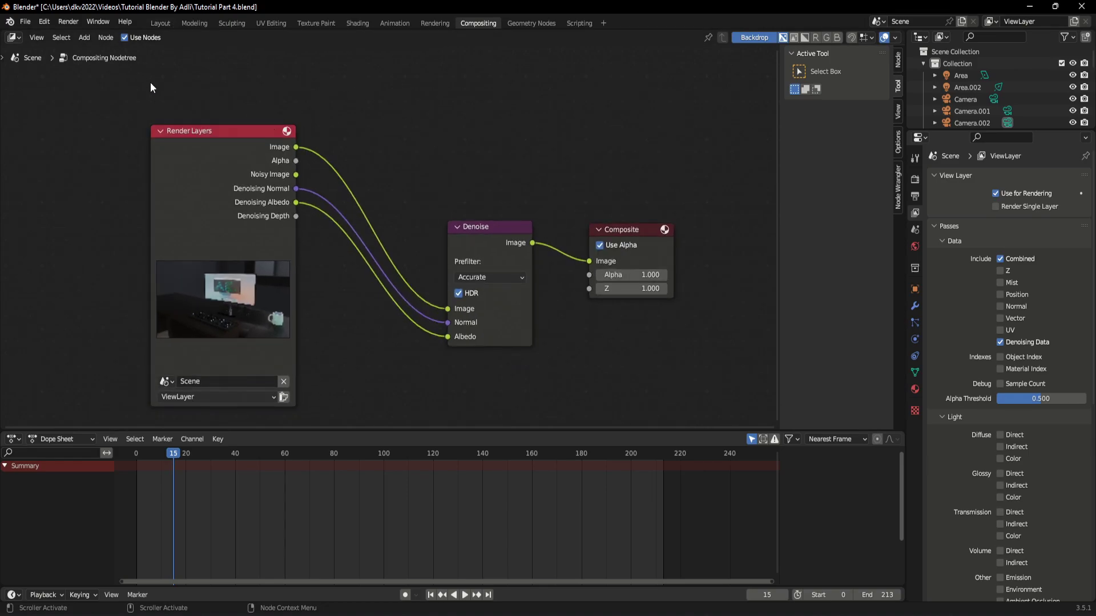
mouse_move(150, 82)
left_mouse_down()
mouse_move(514, 283)
mouse_move(687, 399)
left_mouse_up()
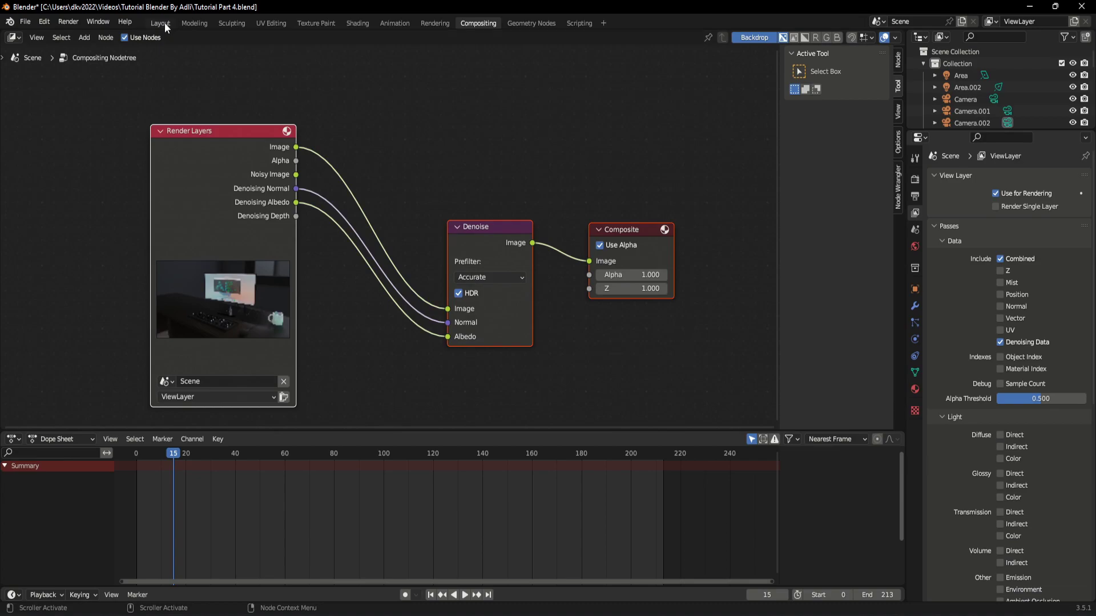
left_click(237, 131)
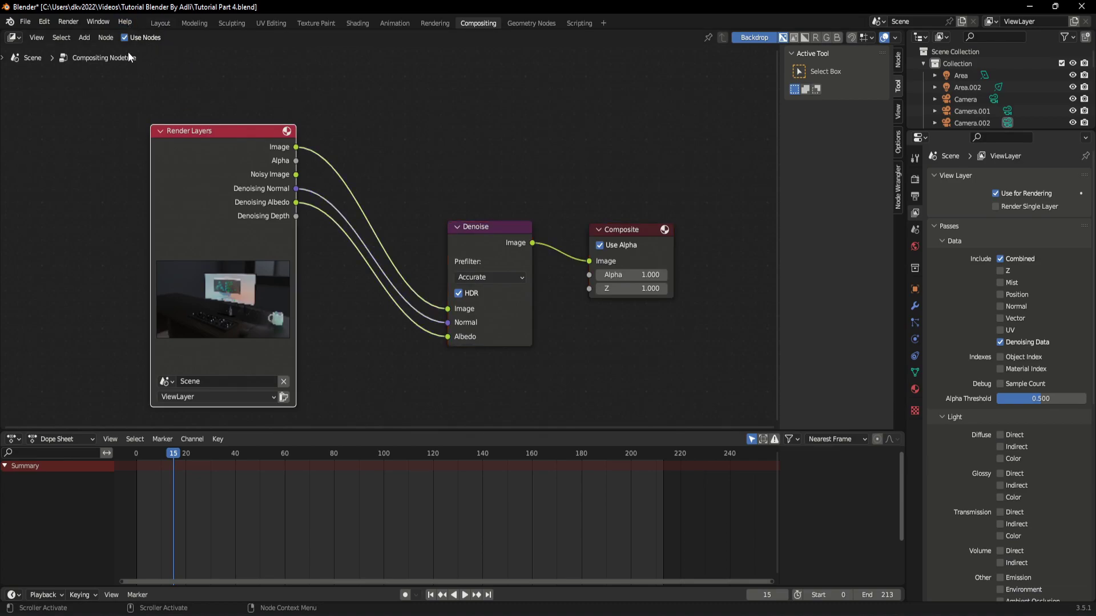
left_click(124, 37)
- Delete the Denoise, Composite and Render Layers nodes
left_click(501, 226)
key("x")
left_click(642, 235)
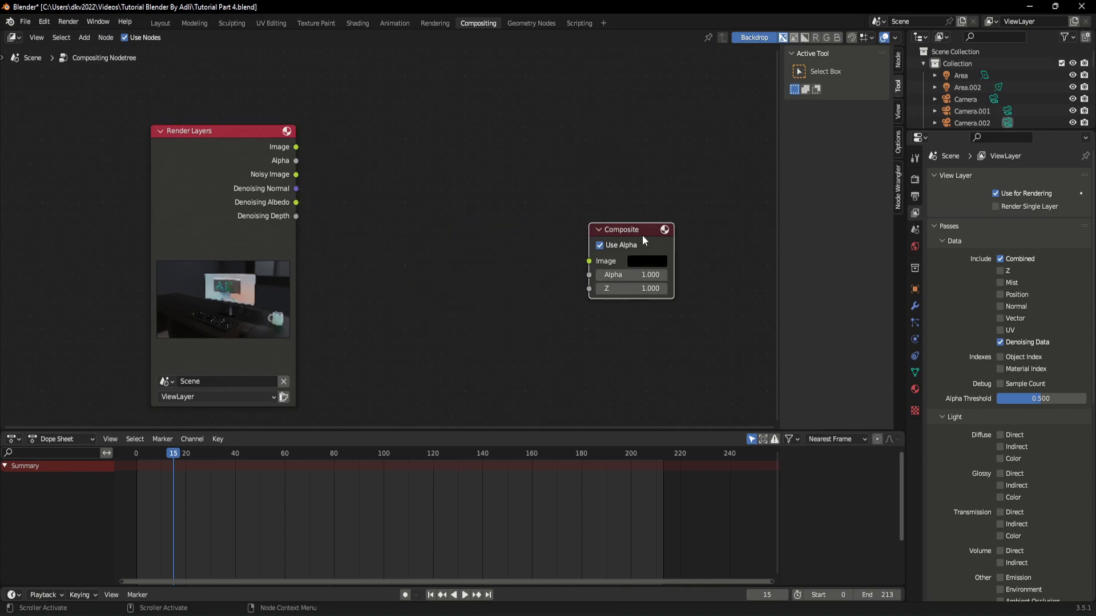
key("x")
left_click(216, 131)
key("x")
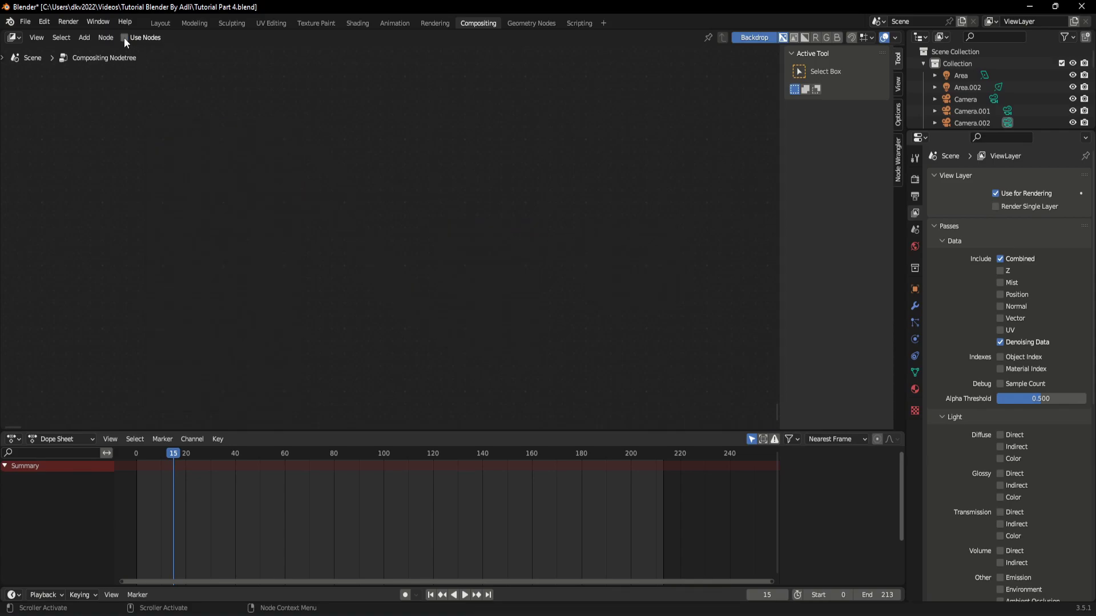
- Restore the nodes, remove Denoise, and link Render Layers Image straight to Composite
key("ctrl+z")
key("ctrl+z")
key("ctrl+z")
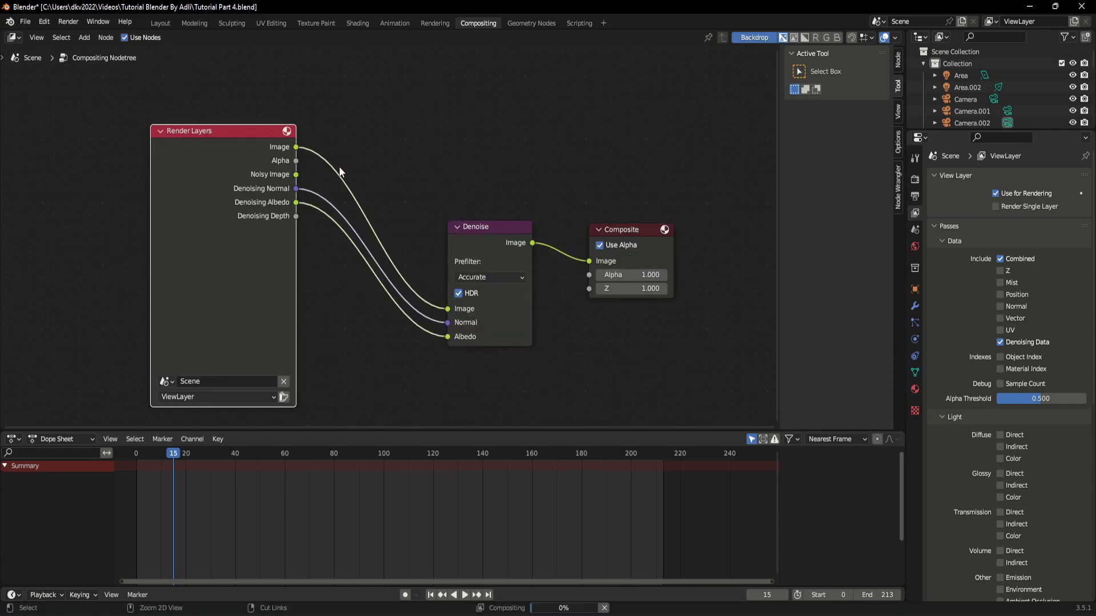
scroll(581, 360, "down", 1)
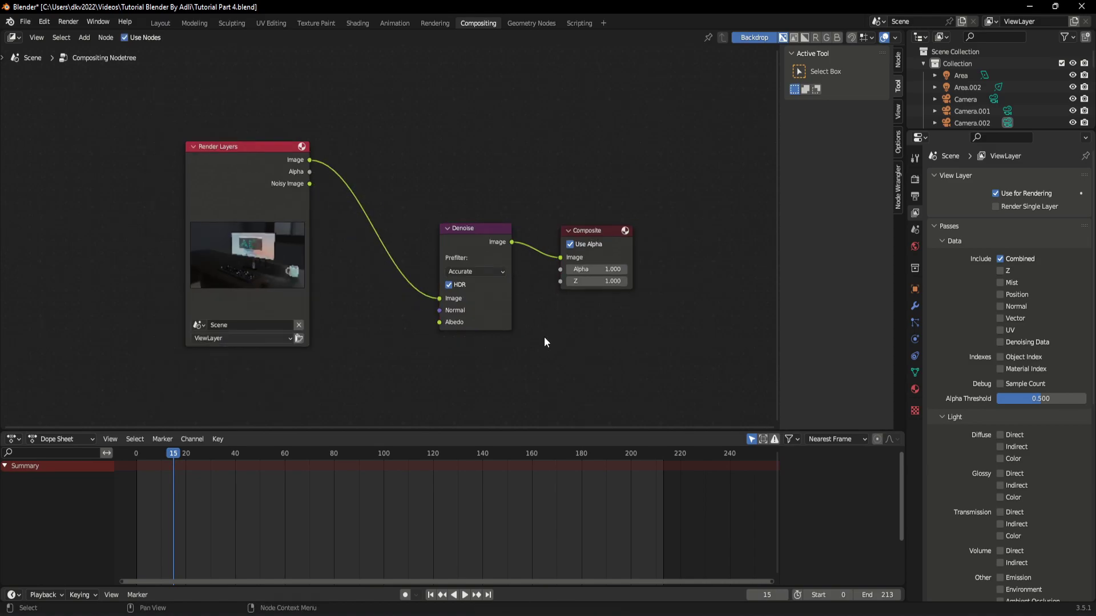
left_click(493, 227)
key("x")
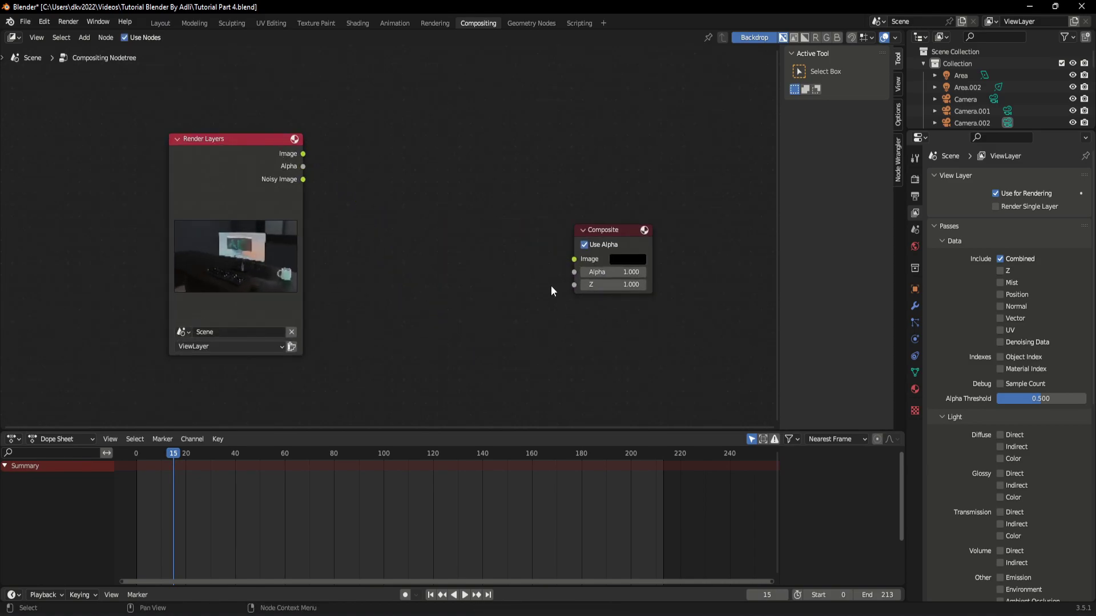
left_click_drag(611, 229, 468, 191)
mouse_move(303, 153)
left_mouse_down()
mouse_move(432, 222)
mouse_move(543, 205)
left_mouse_up()
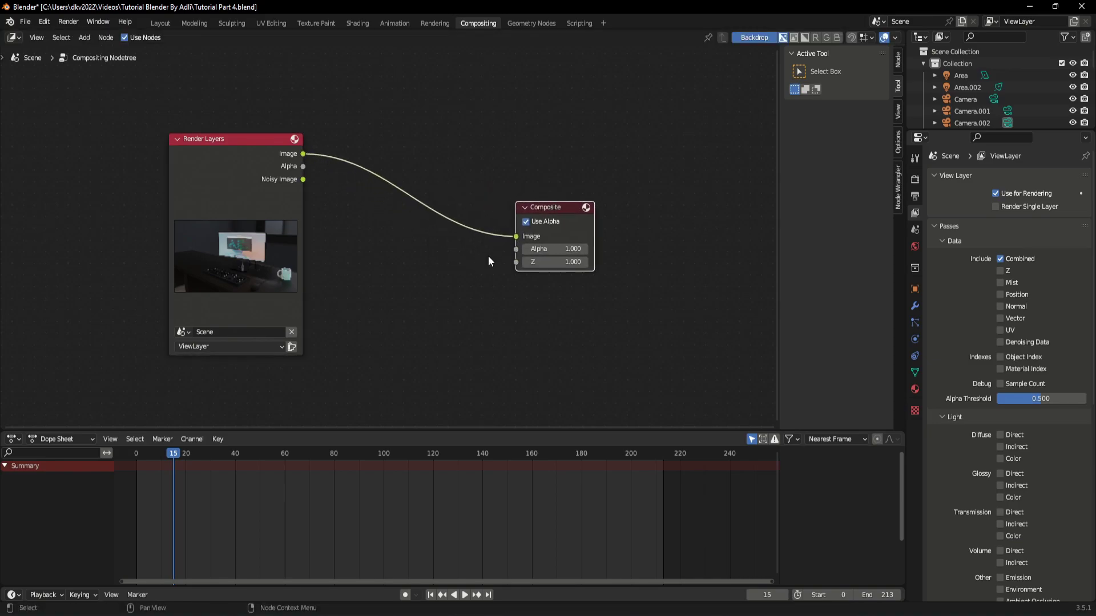
- Add a Denoise node via search and drop it onto the Image–Composite link
key("shift+a")
left_click(422, 282)
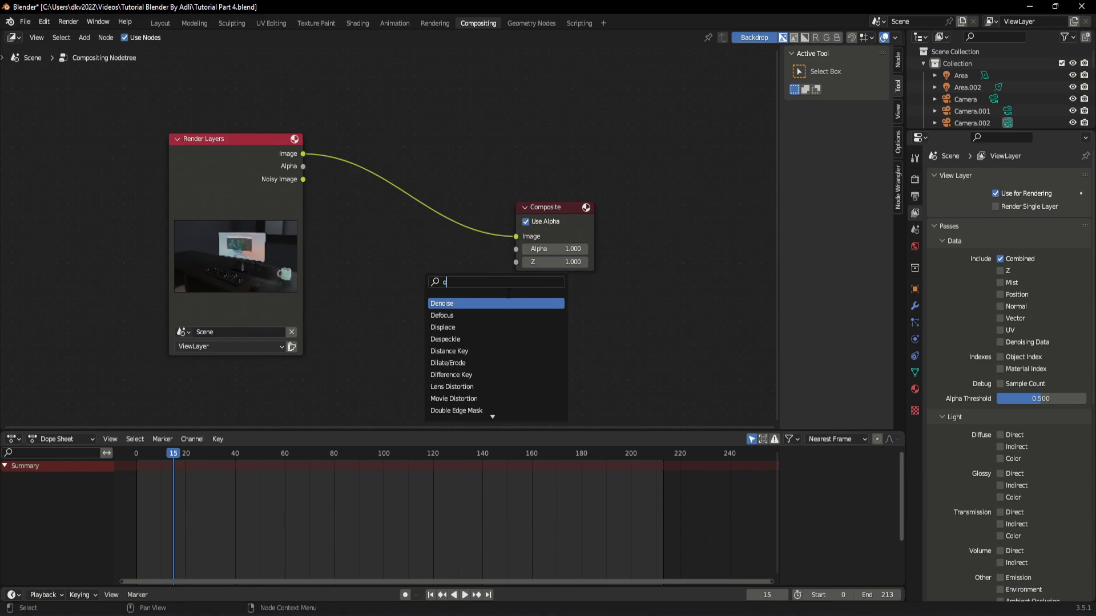
type("deno")
key("Return")
left_click(479, 222)
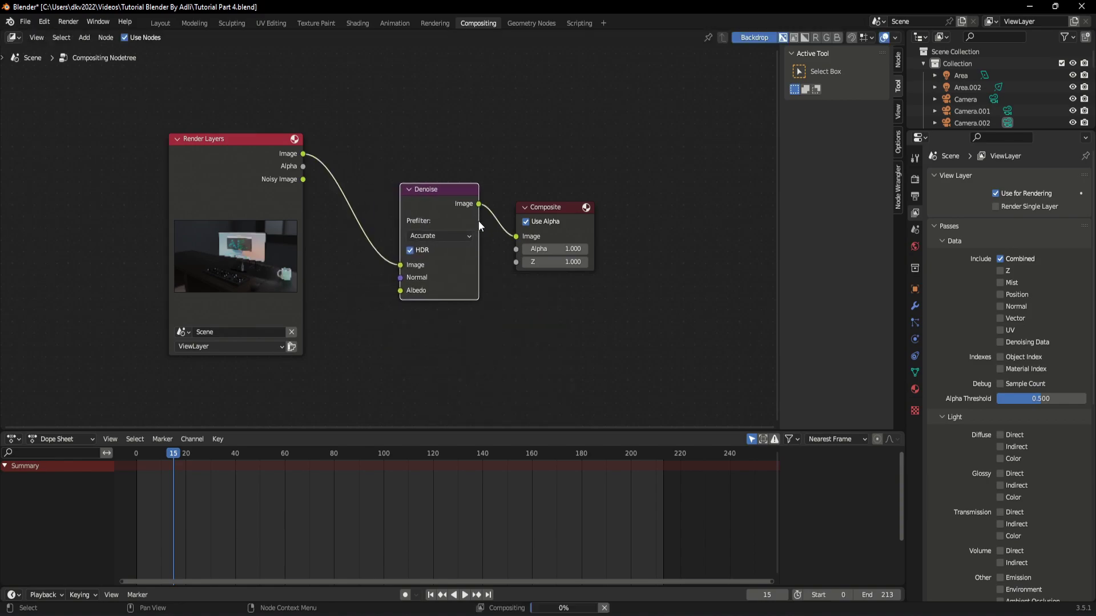
left_click(556, 309)
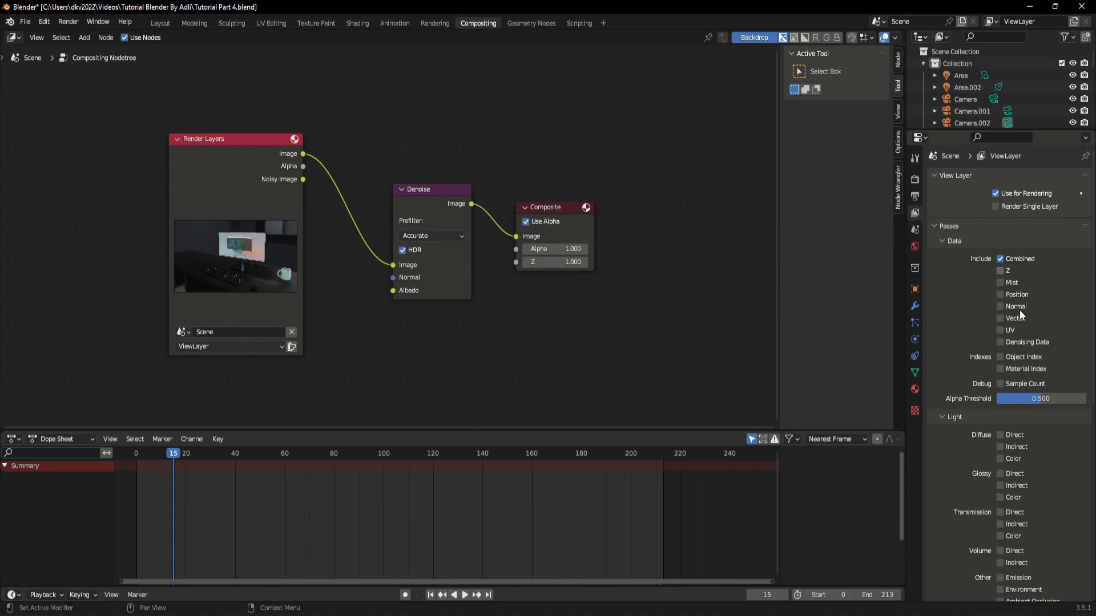
- Enable the Denoising Data pass and wire Denoising Normal and Albedo into Denoise
left_click(999, 342)
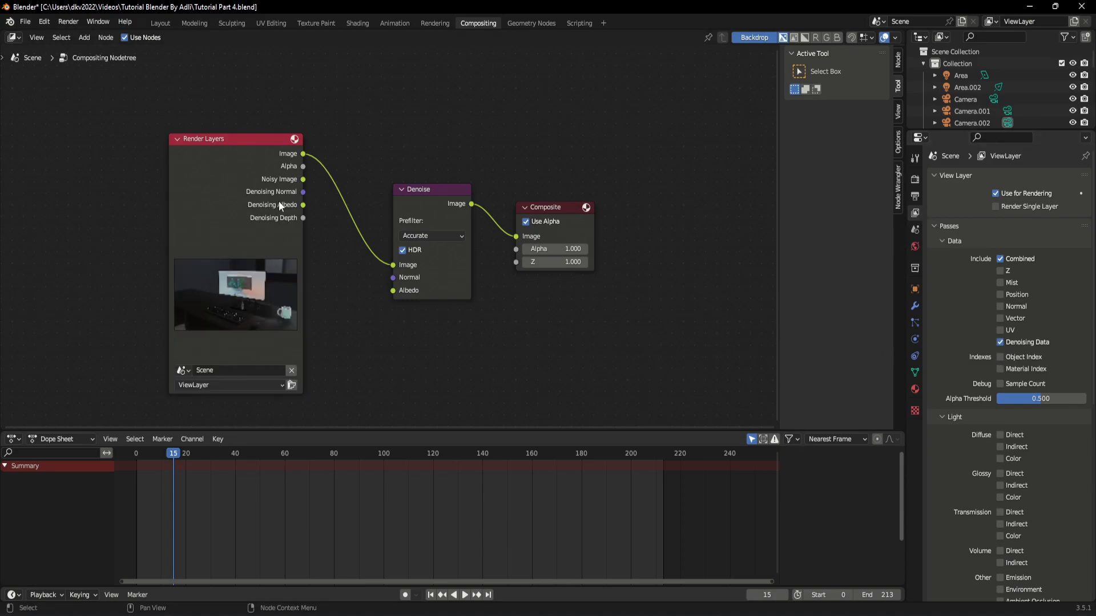
scroll(390, 316, "up", 2)
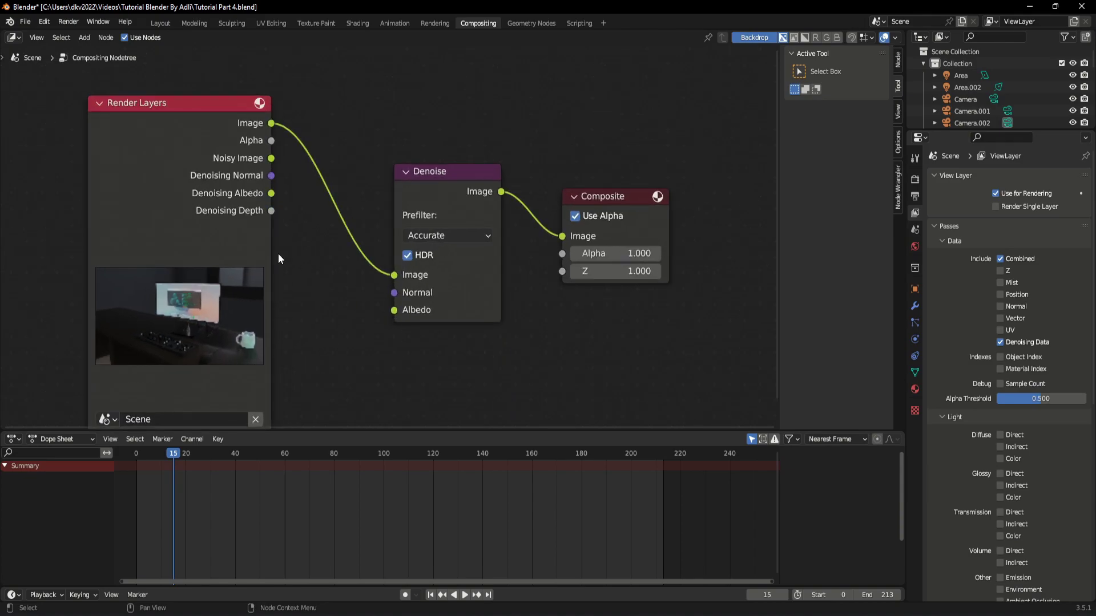
scroll(358, 220, "up", 1)
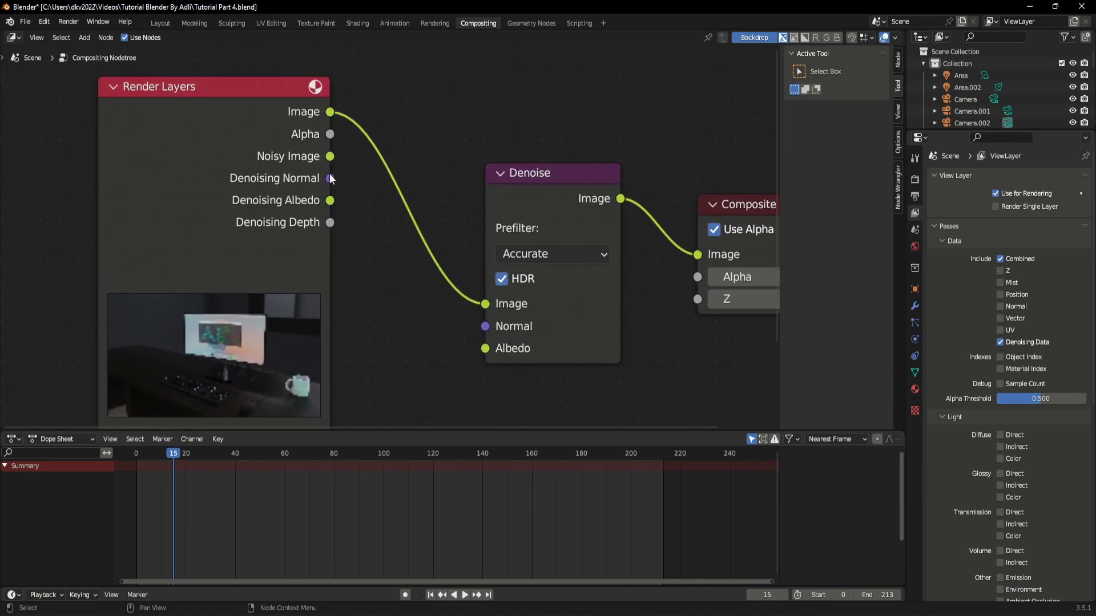
left_click_drag(330, 178, 485, 327)
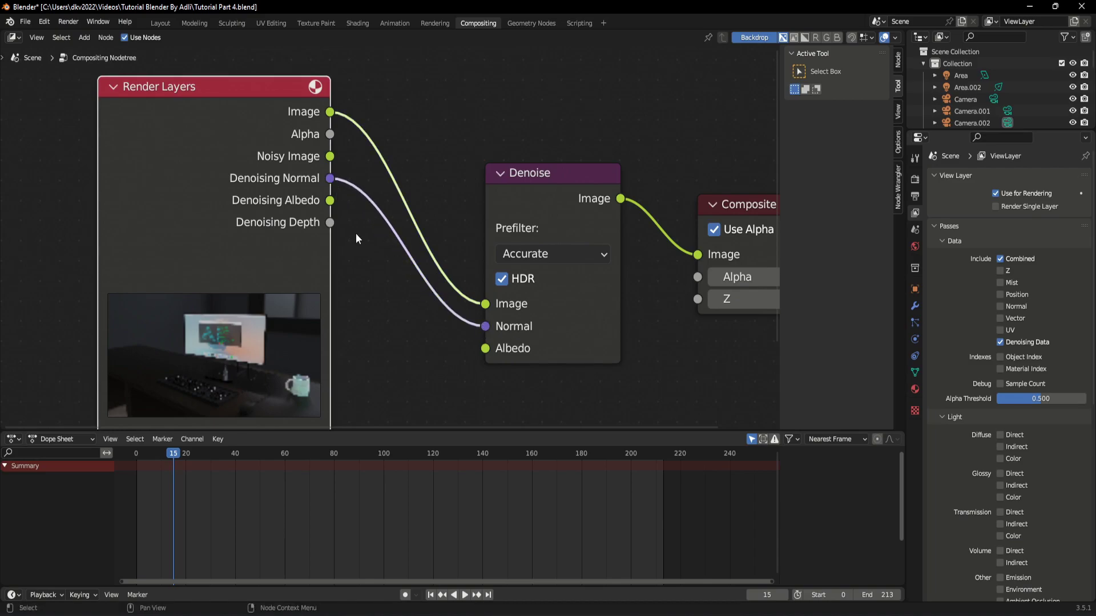
left_click_drag(330, 200, 485, 348)
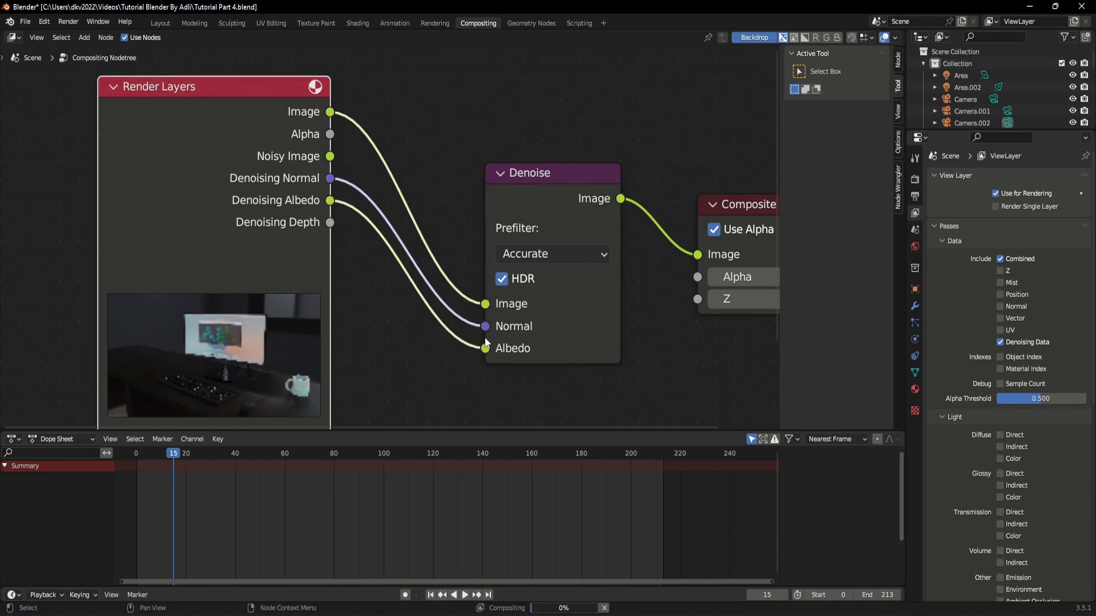
mouse_move(526, 398)
middle_mouse_down("ctrl")
mouse_move(562, 346)
mouse_move(536, 343)
middle_mouse_up("ctrl")
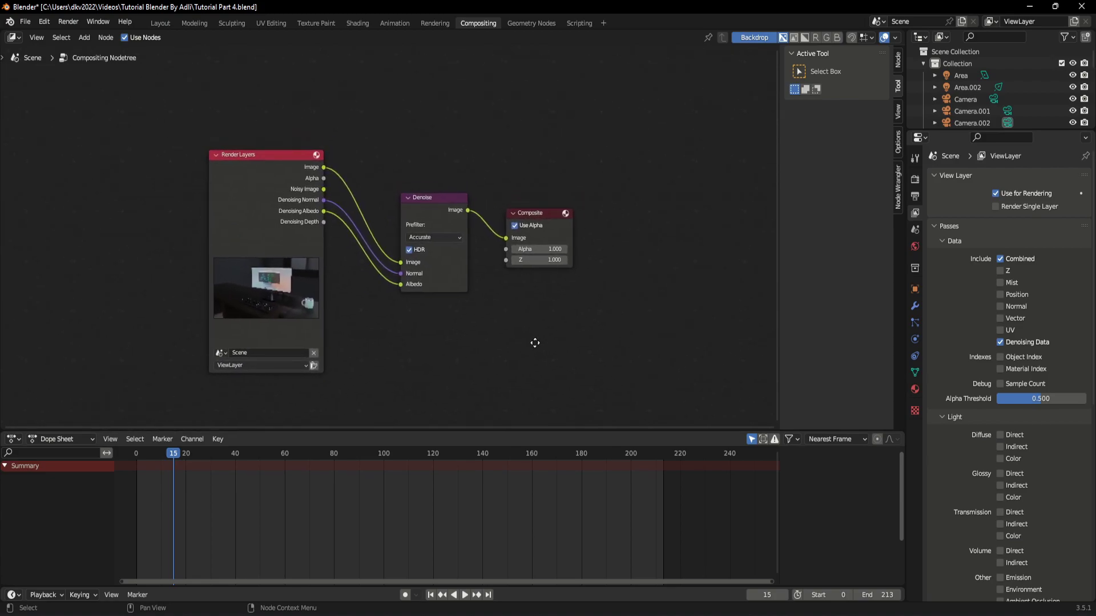
scroll(535, 343, "up", 1)
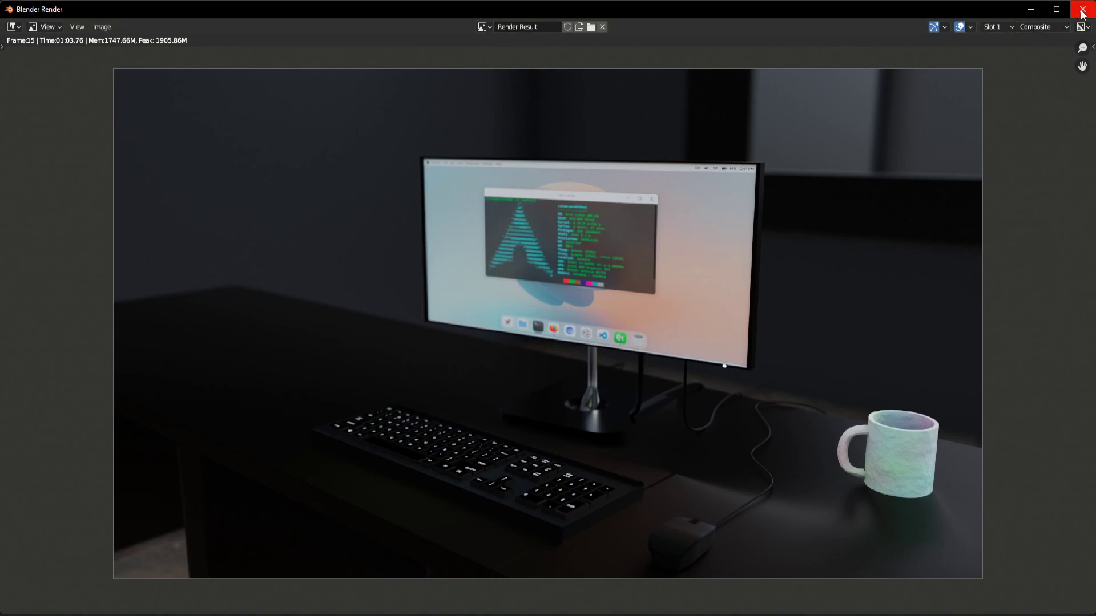
- Close the finished frame 15 render window
left_click(1082, 14)
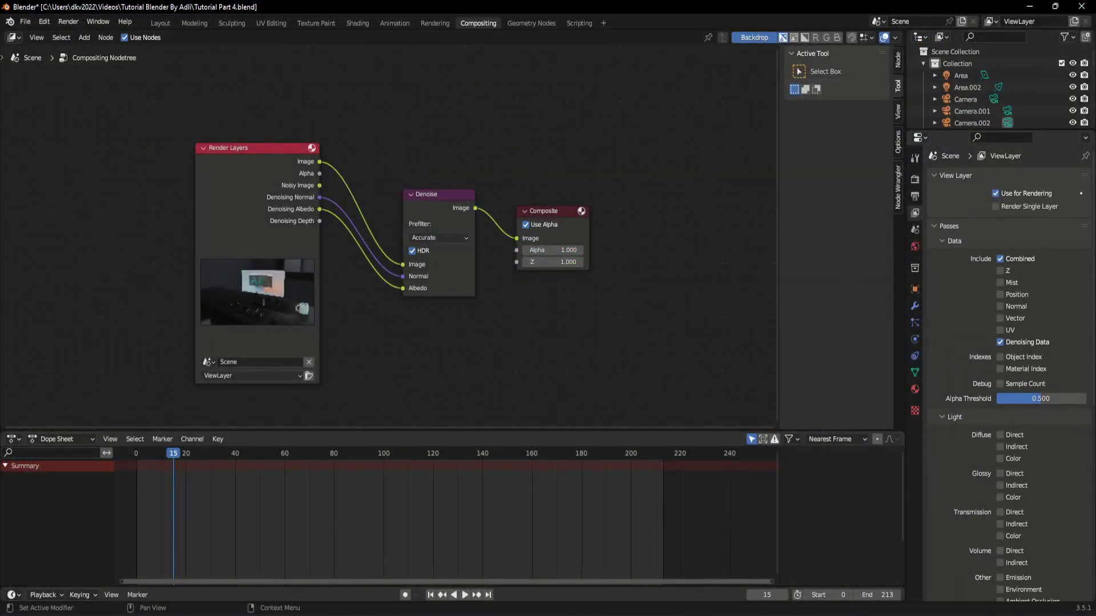